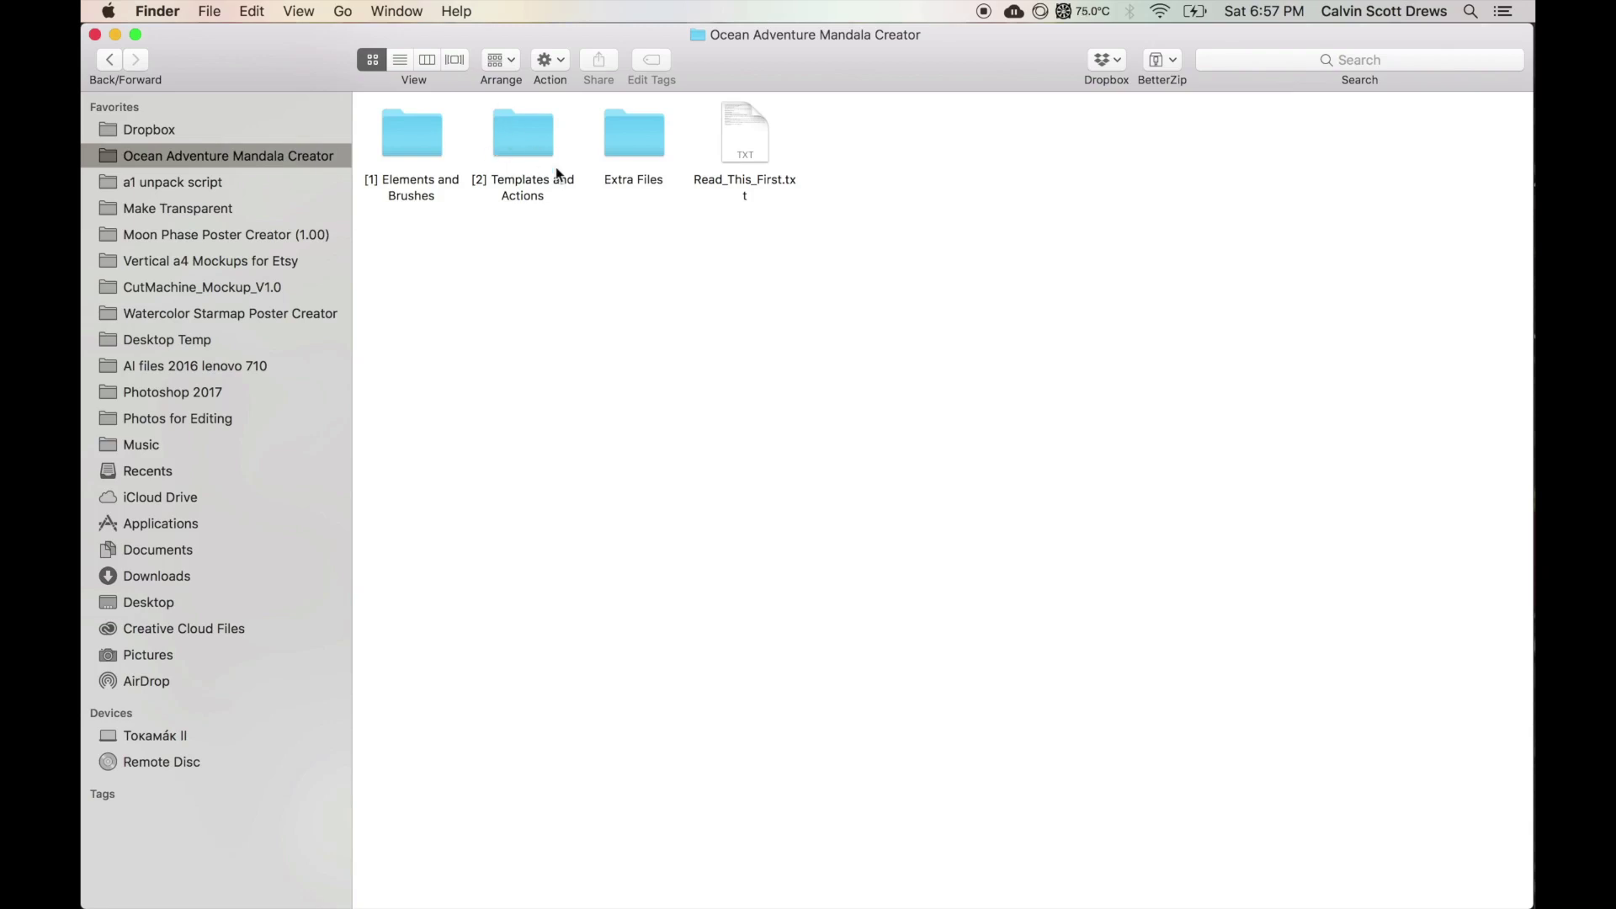
Step: Open the '[2] Templates and Actions' folder inside Ocean Adventure Mandala Creator in Finder
{"action": "double_click", "coordinate": [519, 131]}
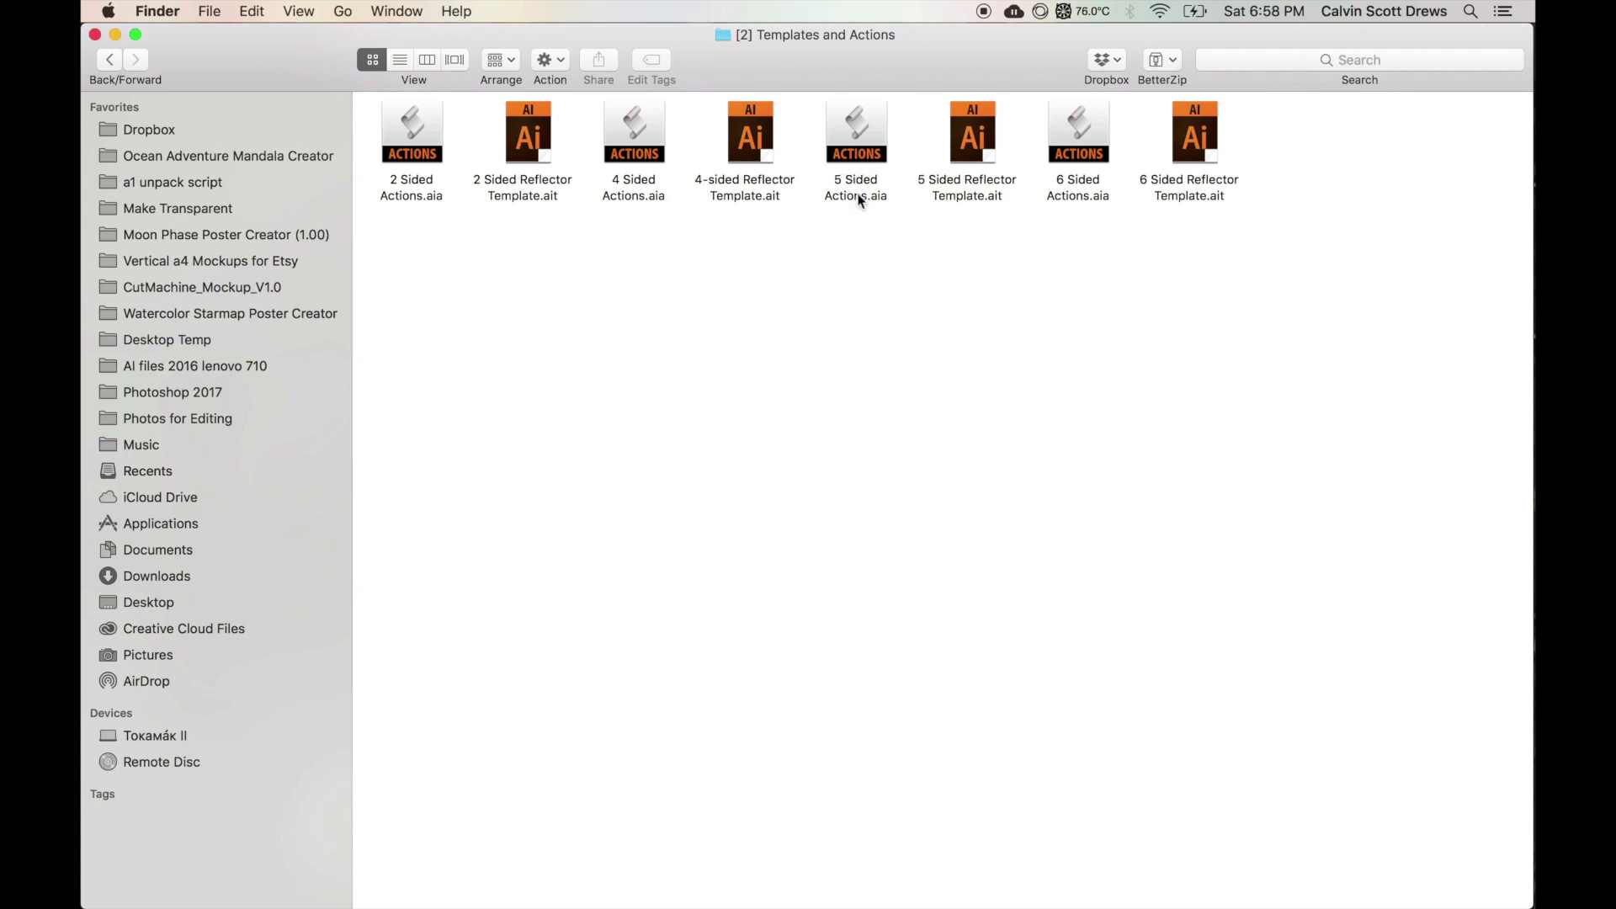
Step: Open 5 Sided Reflector Template.ait and zoom in on its wedge-shaped guide artboard
{"action": "double_click", "coordinate": [967, 136]}
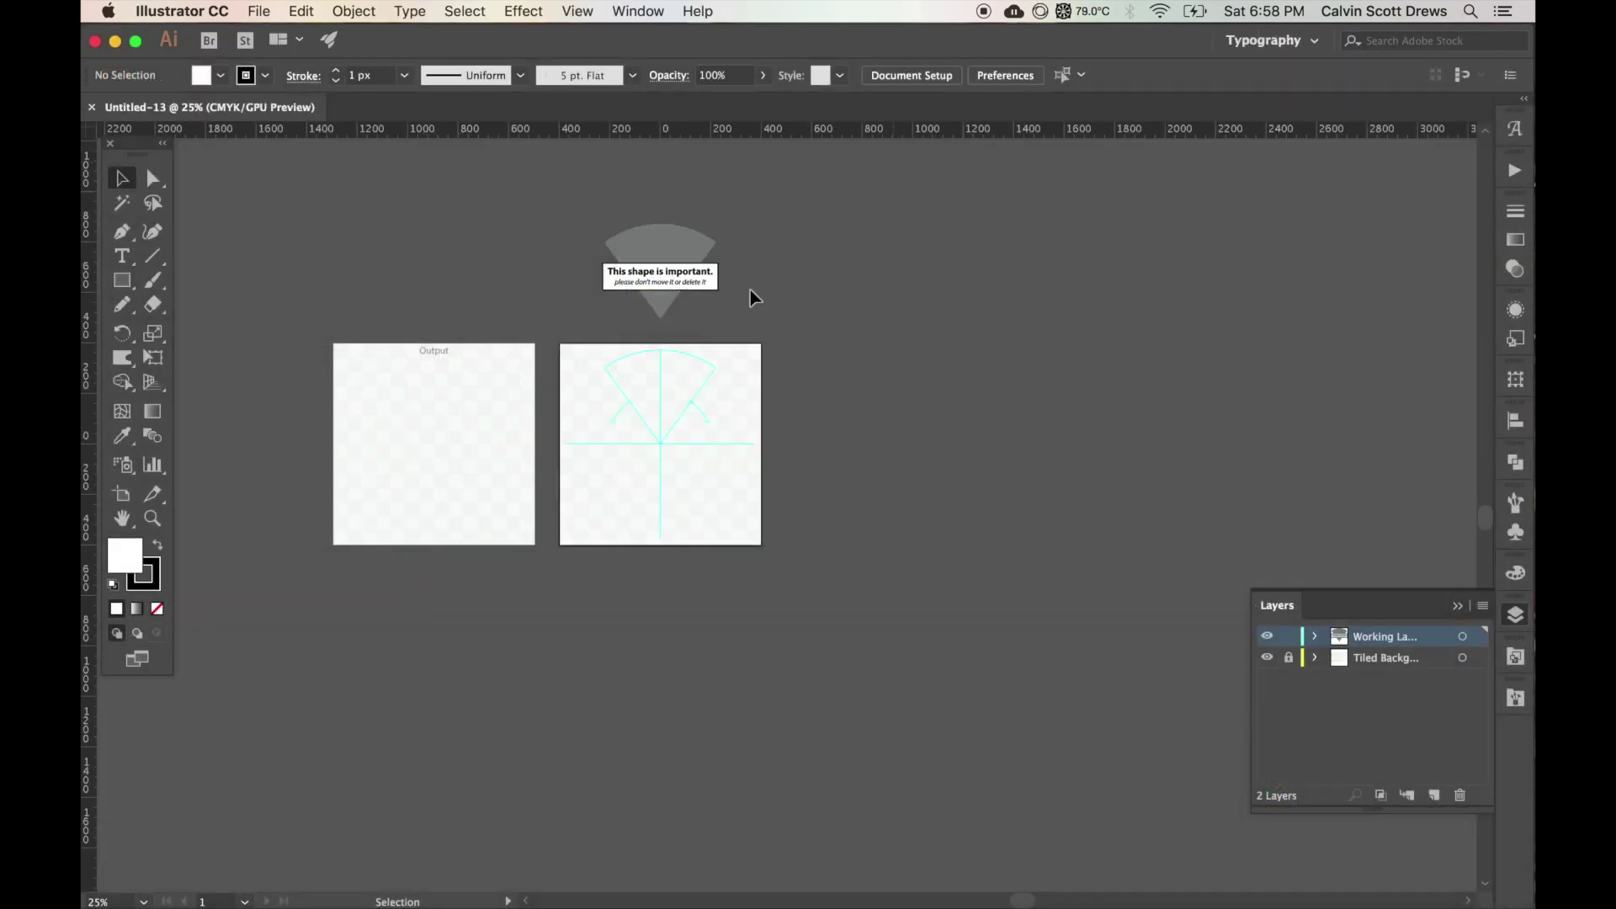
{"action": "left_click", "coordinate": [153, 518]}
{"action": "left_click", "coordinate": [639, 411]}
{"action": "left_click", "coordinate": [772, 477]}
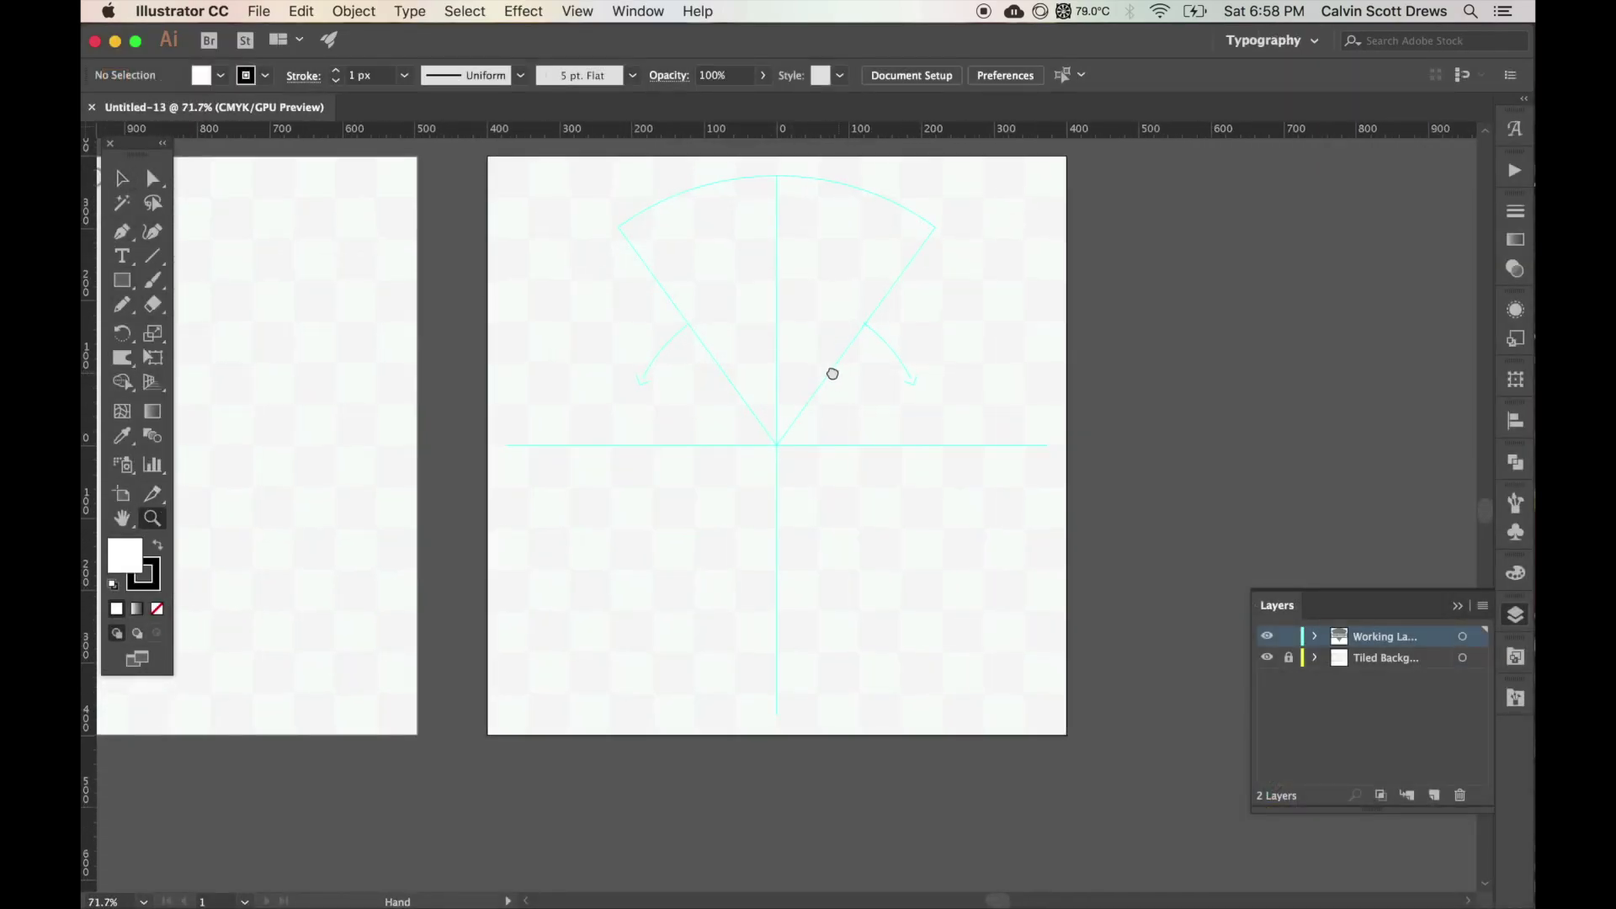
{"action": "left_click_drag", "start_coordinate": [831, 375], "coordinate": [819, 401]}
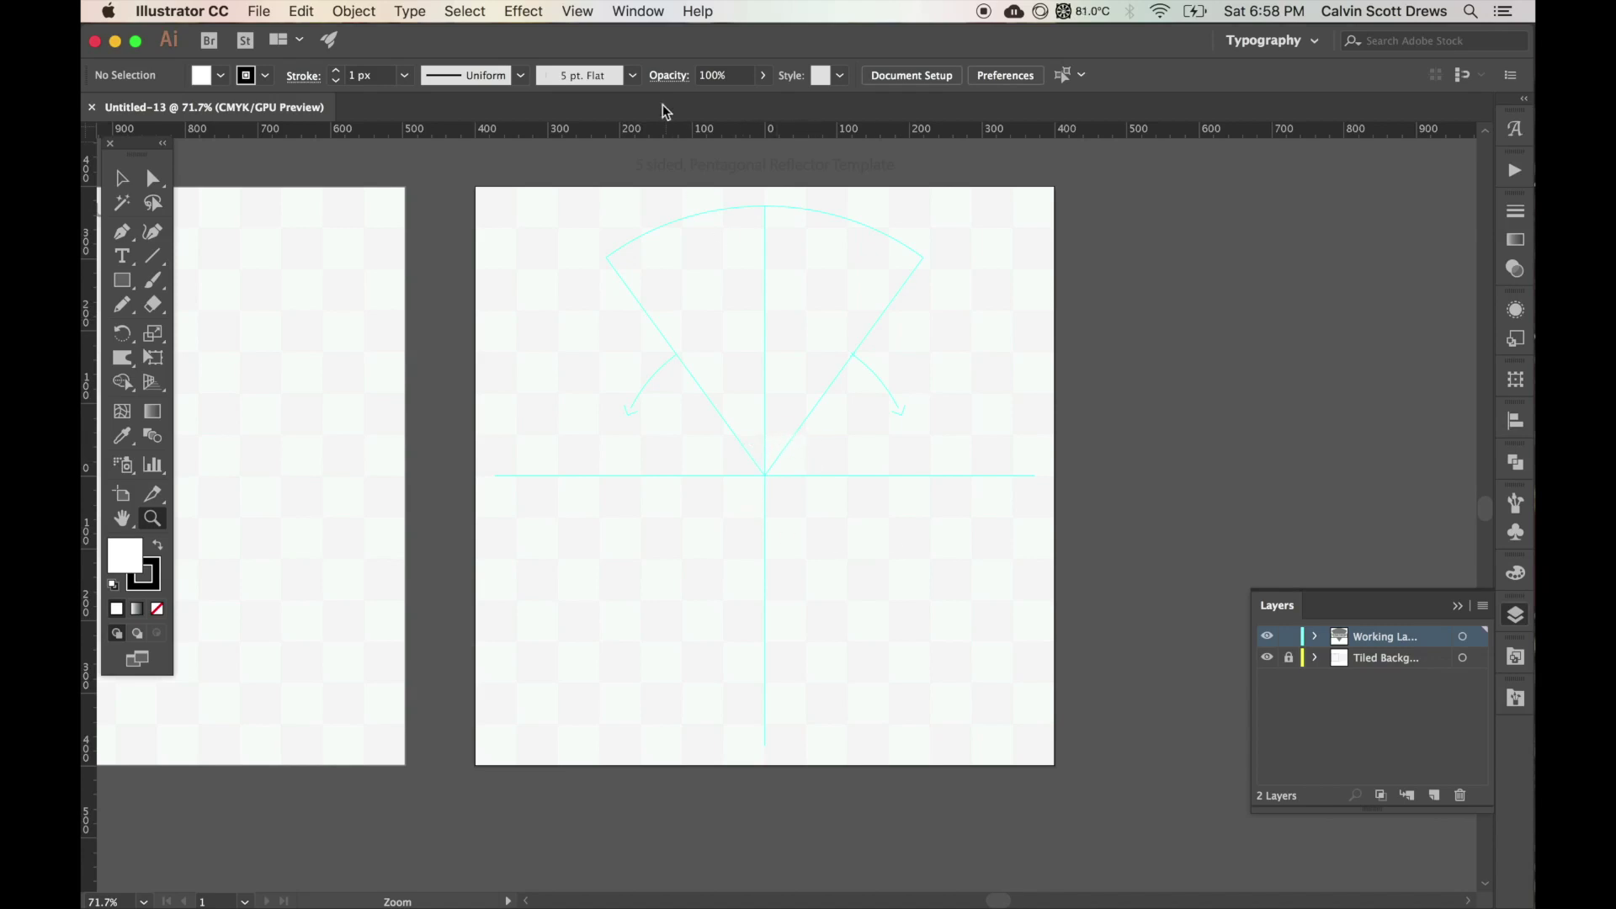
Step: Show the Actions panel and clear all existing actions
{"action": "left_click", "coordinate": [637, 13]}
{"action": "left_click", "coordinate": [666, 259]}
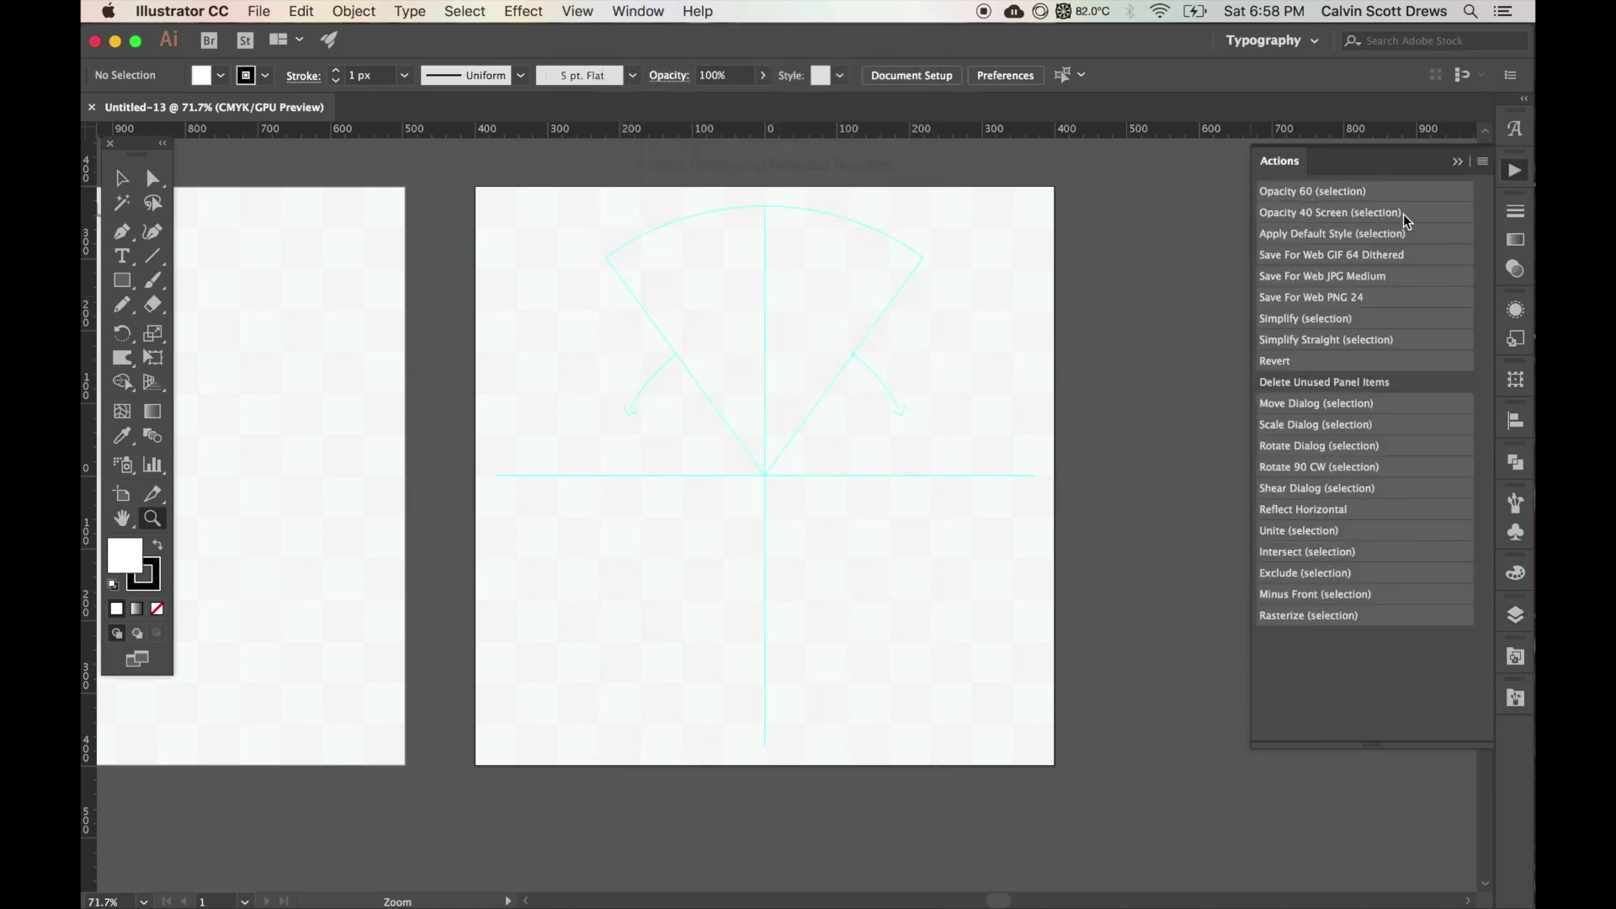
{"action": "left_click", "coordinate": [1483, 163]}
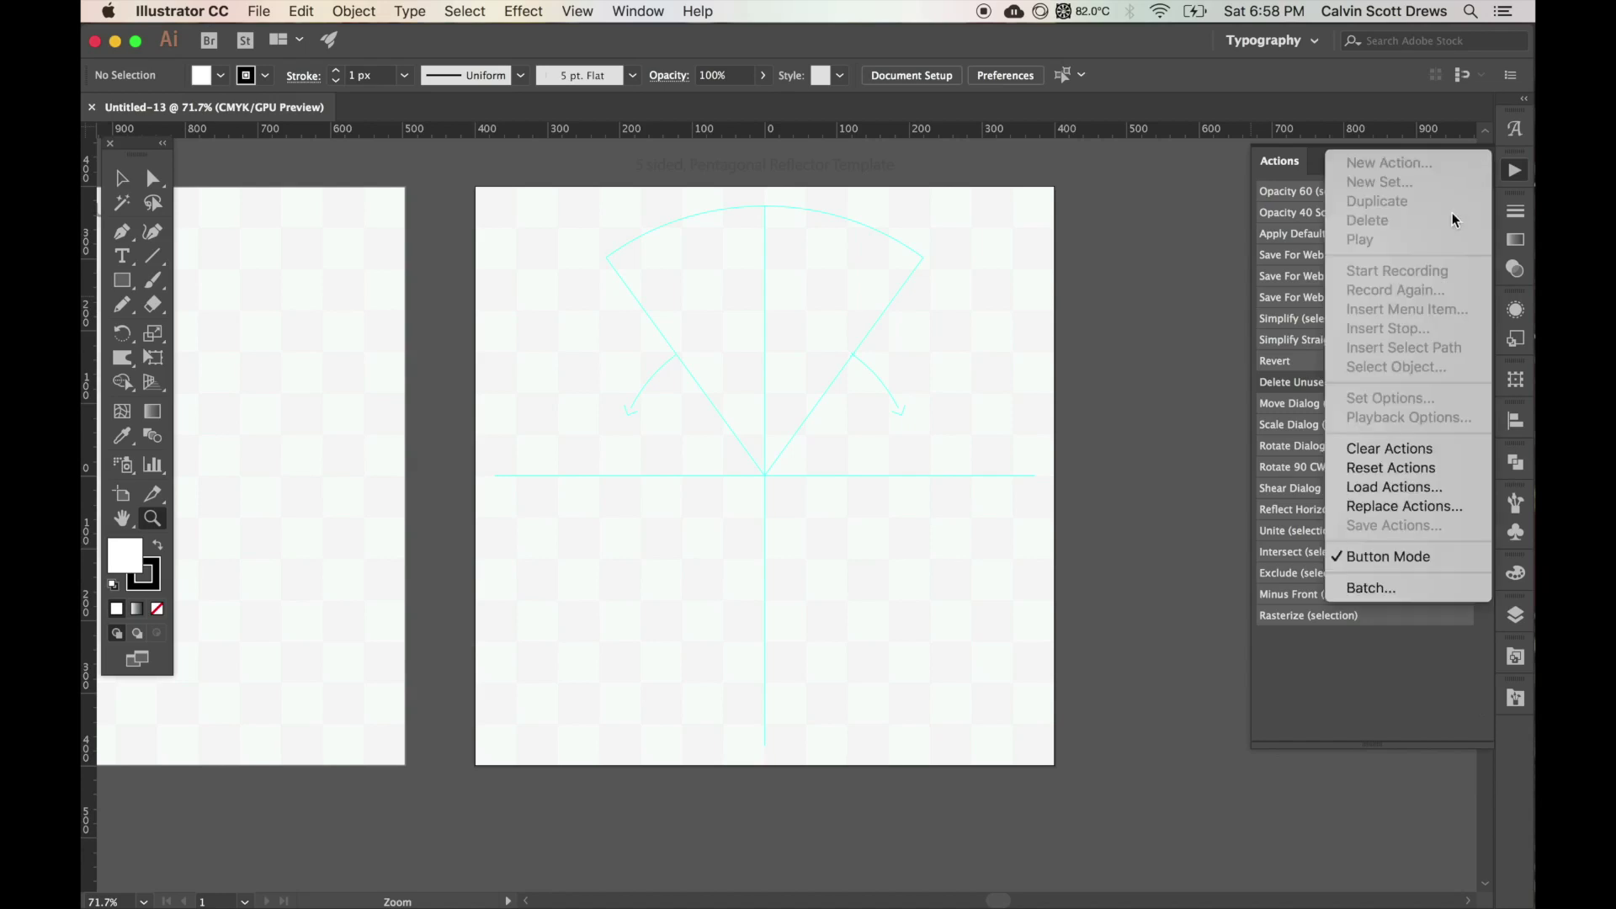
{"action": "left_click", "coordinate": [1389, 448]}
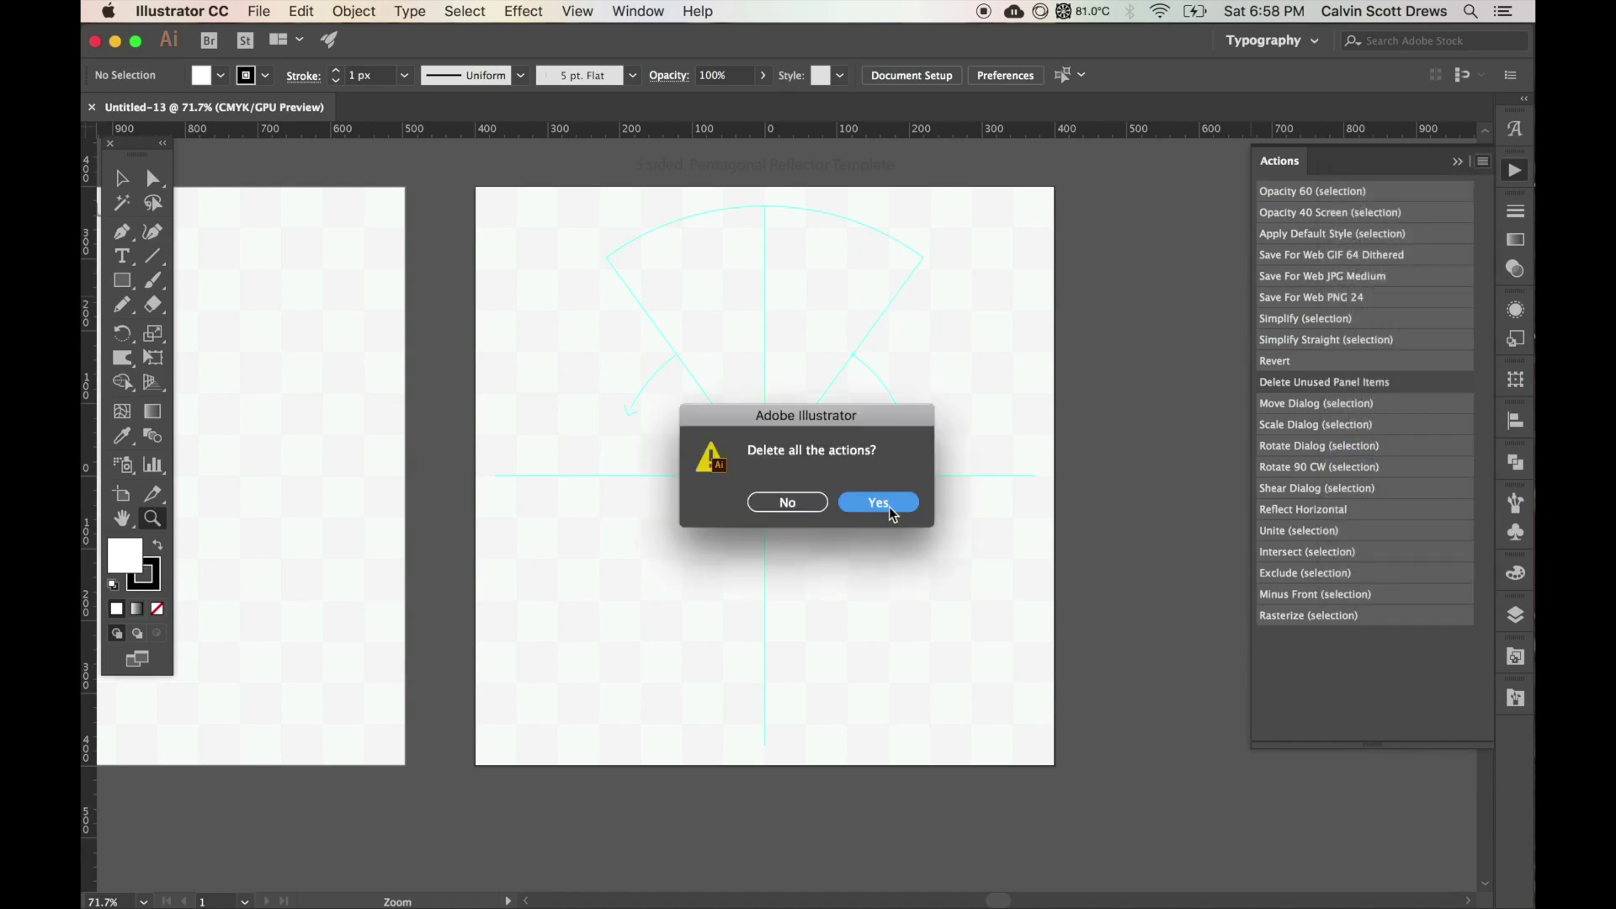
{"action": "left_click", "coordinate": [888, 505]}
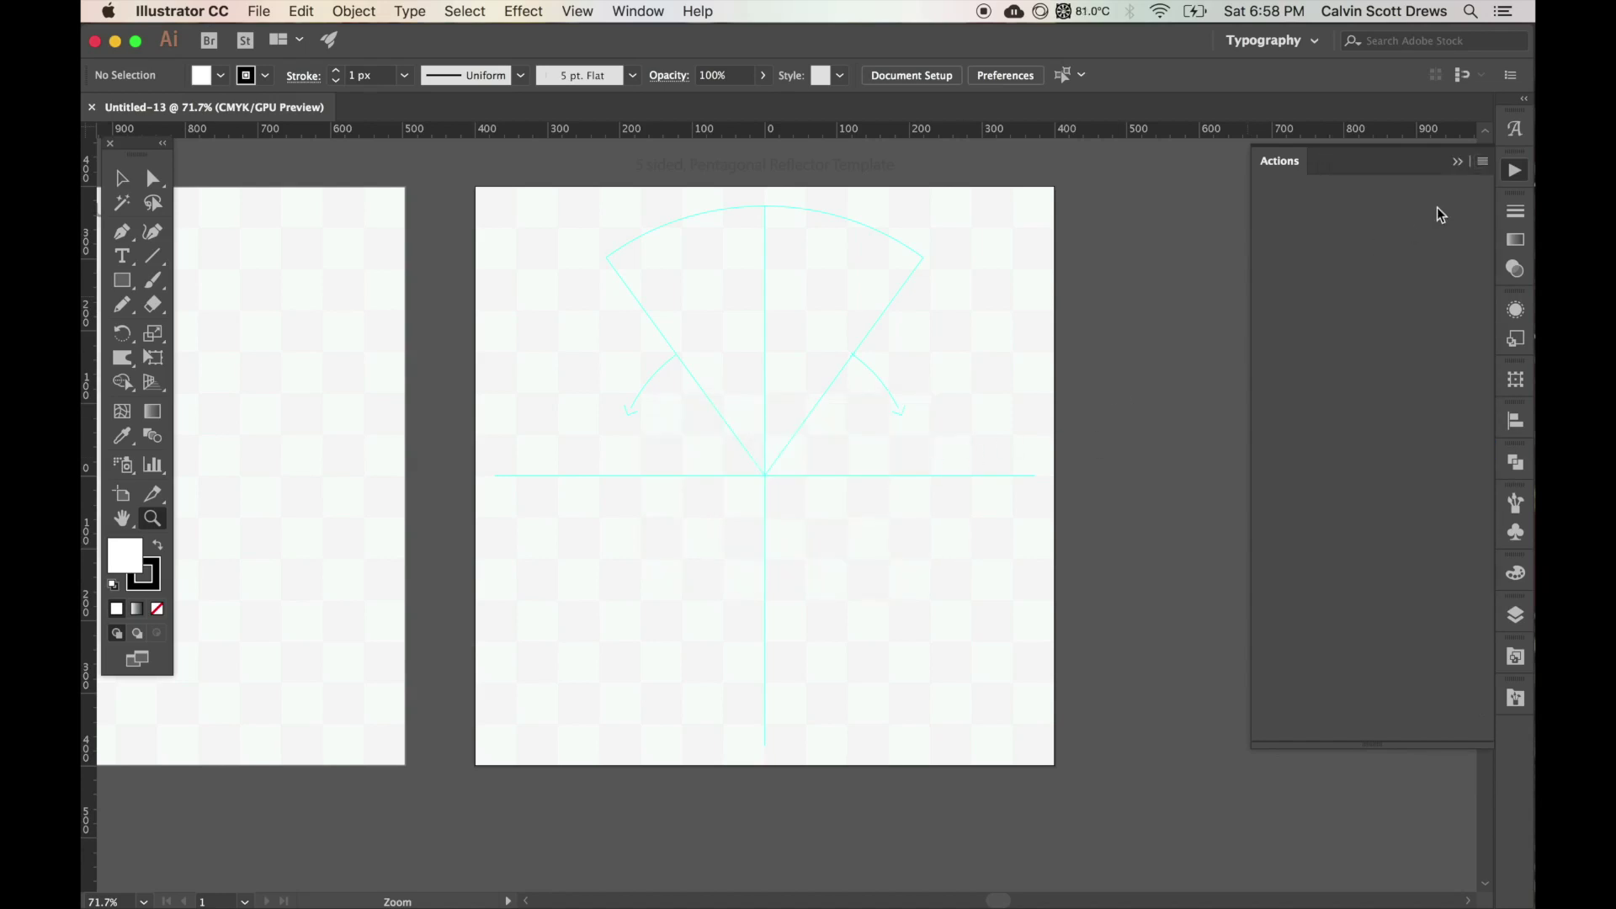
Step: Load the 5 Sided Actions.aia set from the [2] Templates and Actions folder
{"action": "left_click", "coordinate": [1483, 162]}
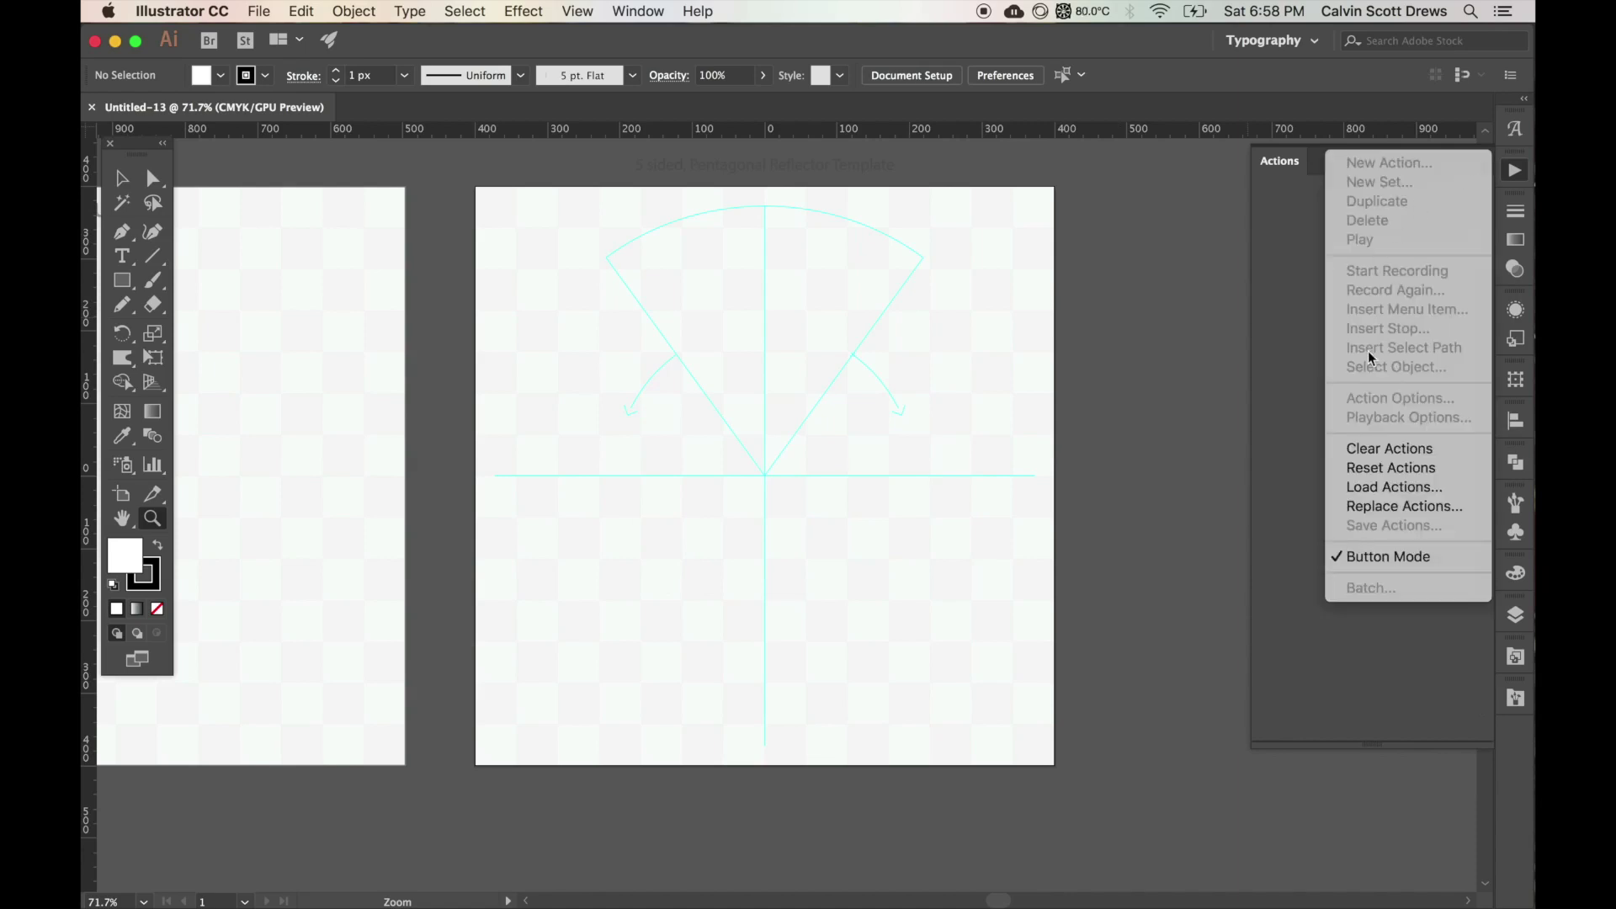
{"action": "left_click", "coordinate": [1372, 486]}
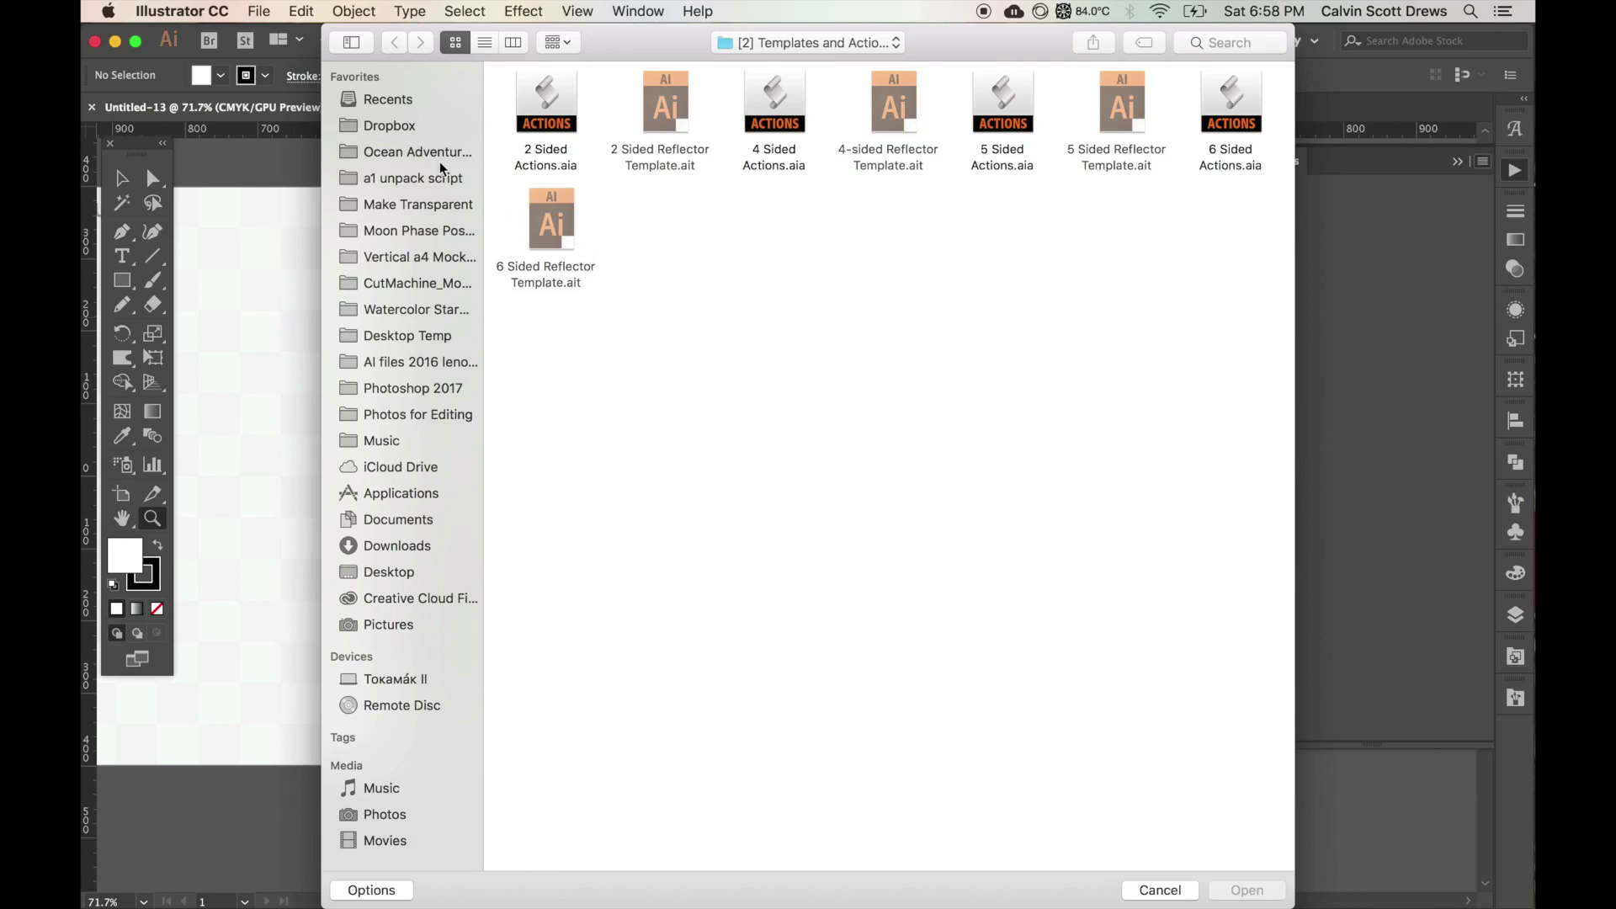
{"action": "left_click", "coordinate": [423, 154]}
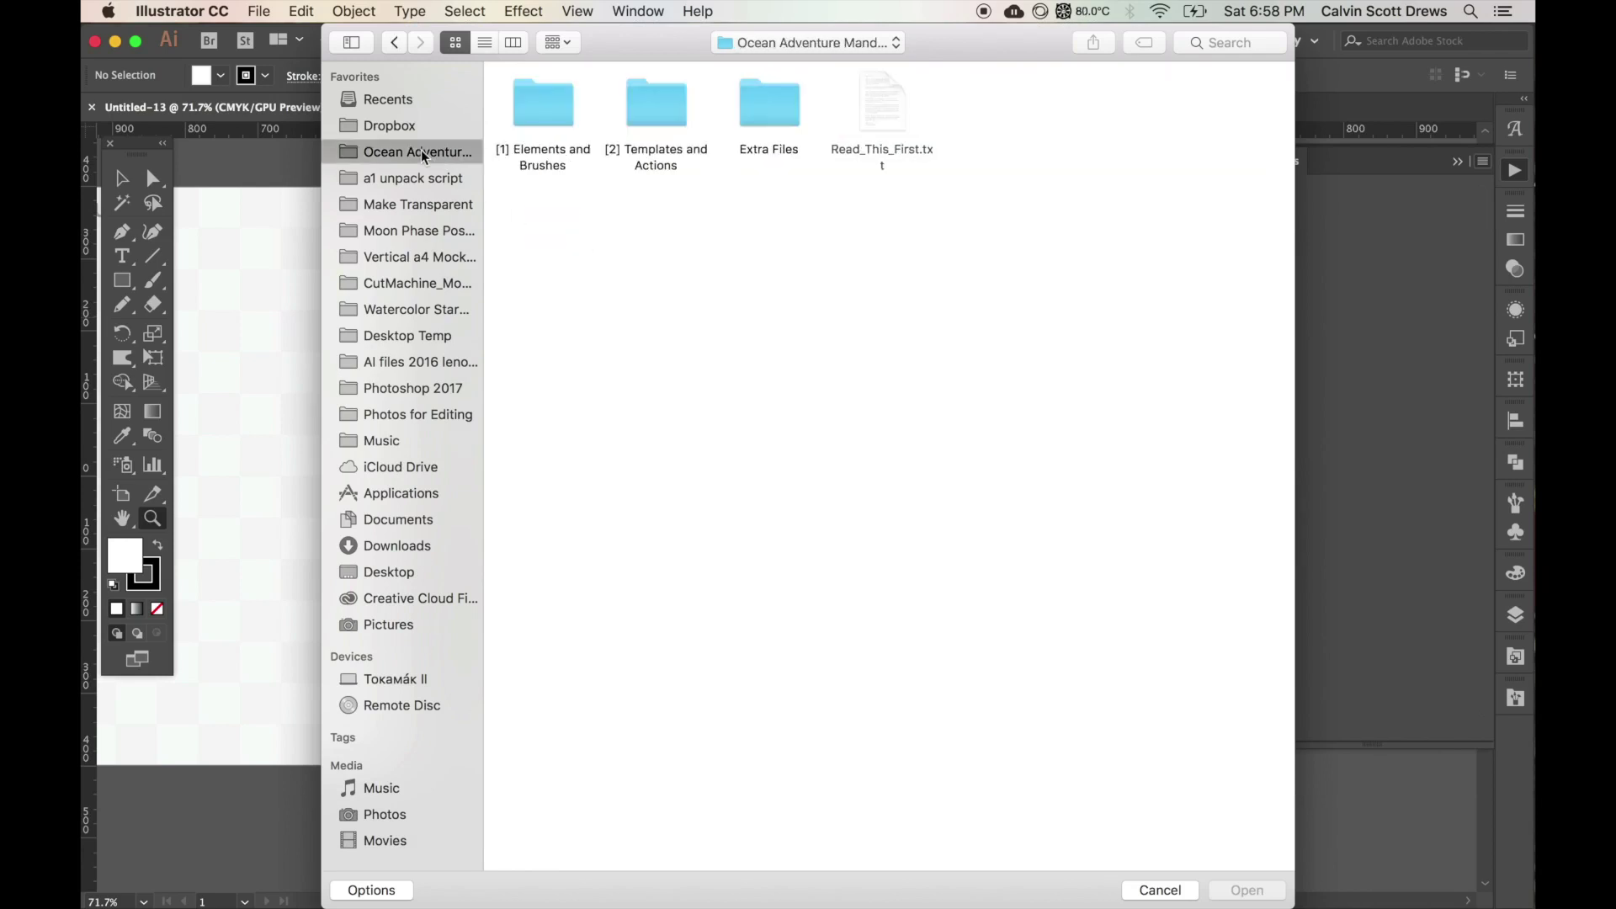
{"action": "double_click", "coordinate": [656, 126]}
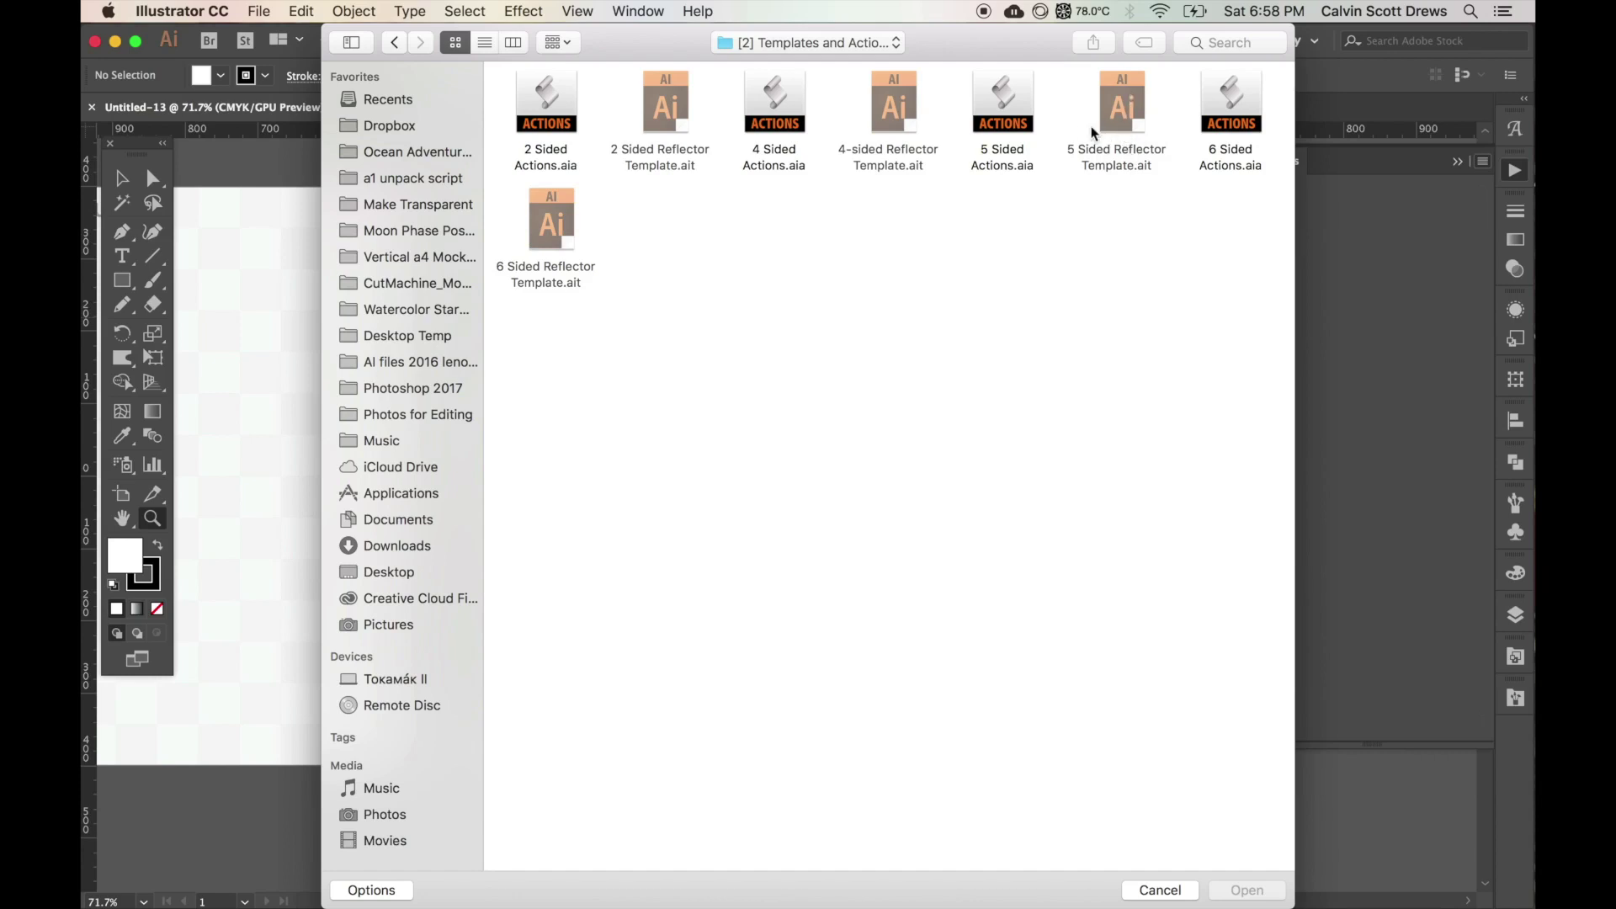
{"action": "left_click", "coordinate": [1004, 116]}
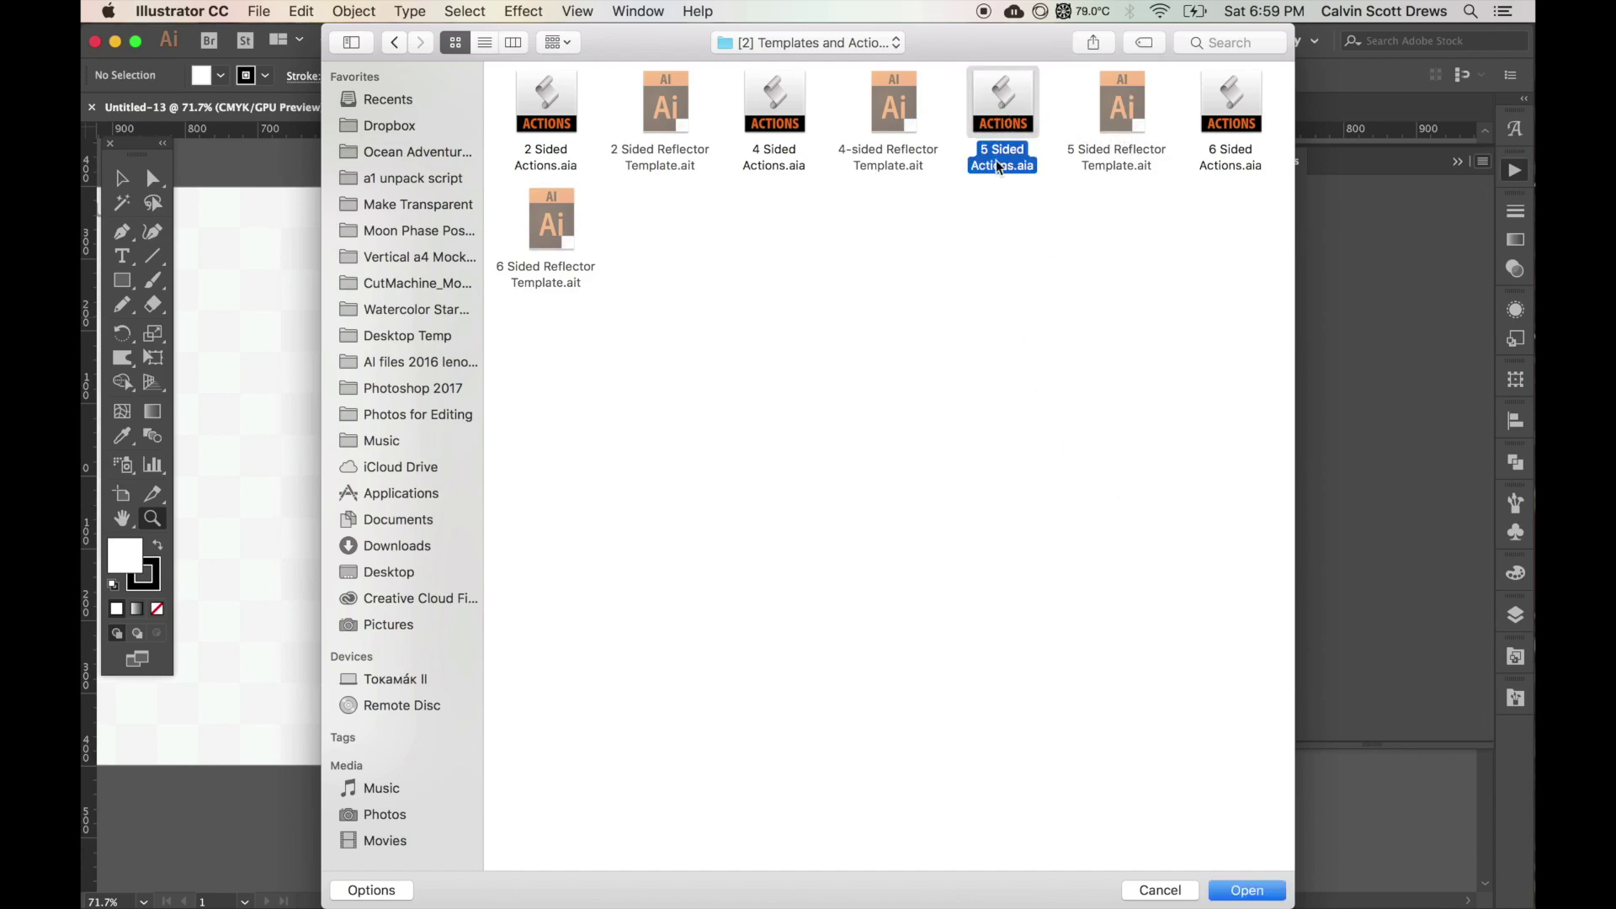
{"action": "left_click", "coordinate": [1244, 889]}
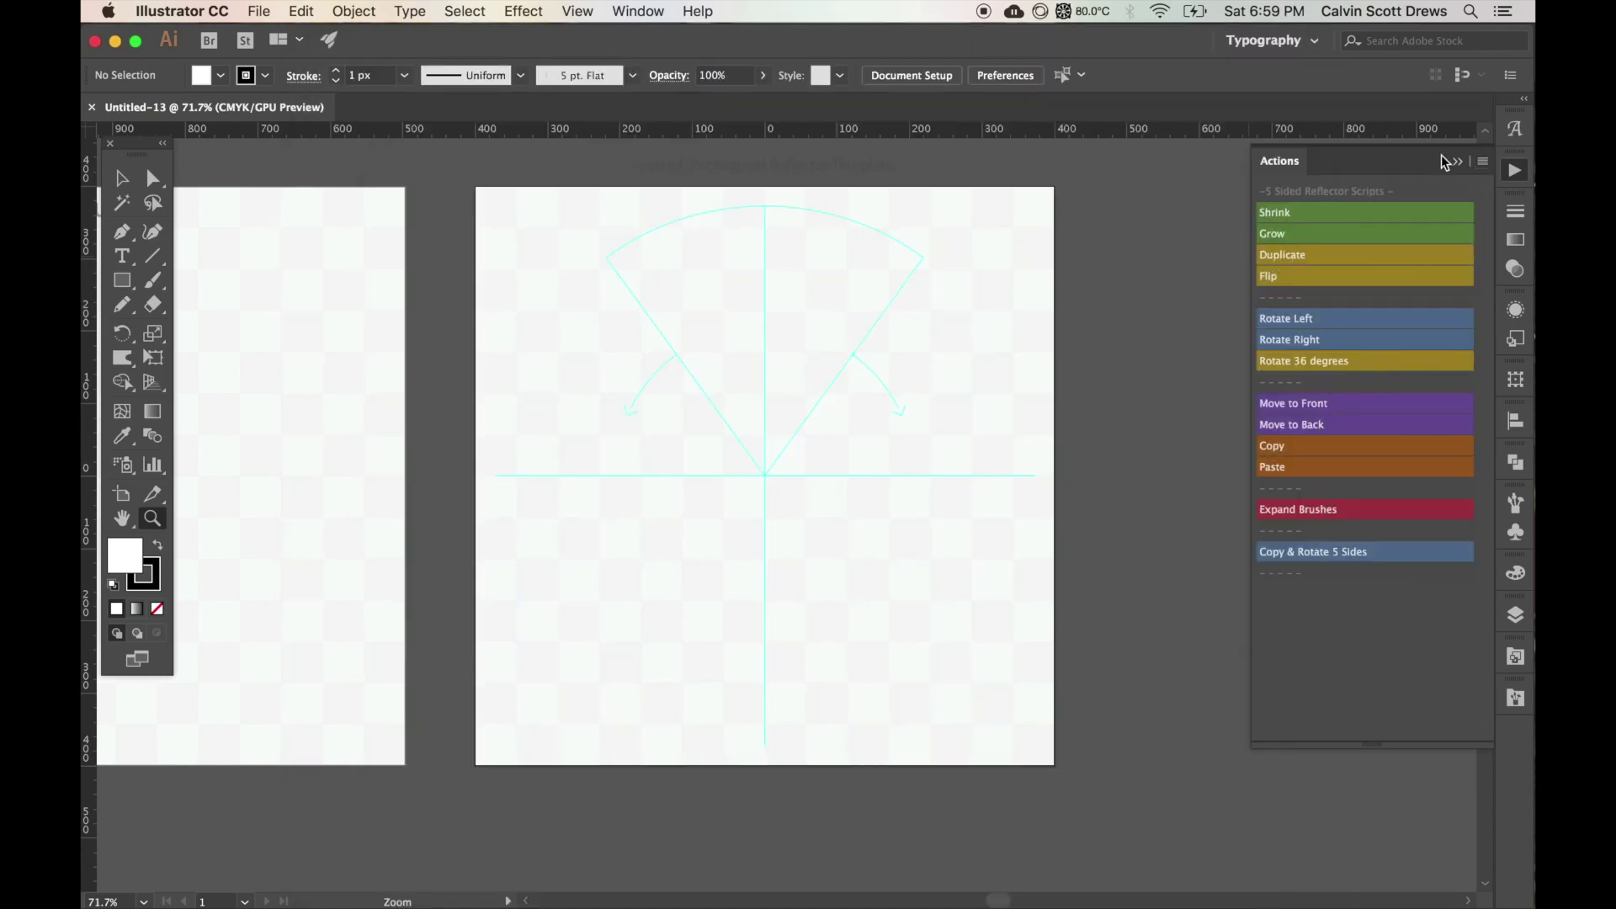
Step: Toggle Button Mode off and back on so the actions show as coloured buttons
{"action": "left_click", "coordinate": [1483, 162]}
{"action": "left_click", "coordinate": [1385, 557]}
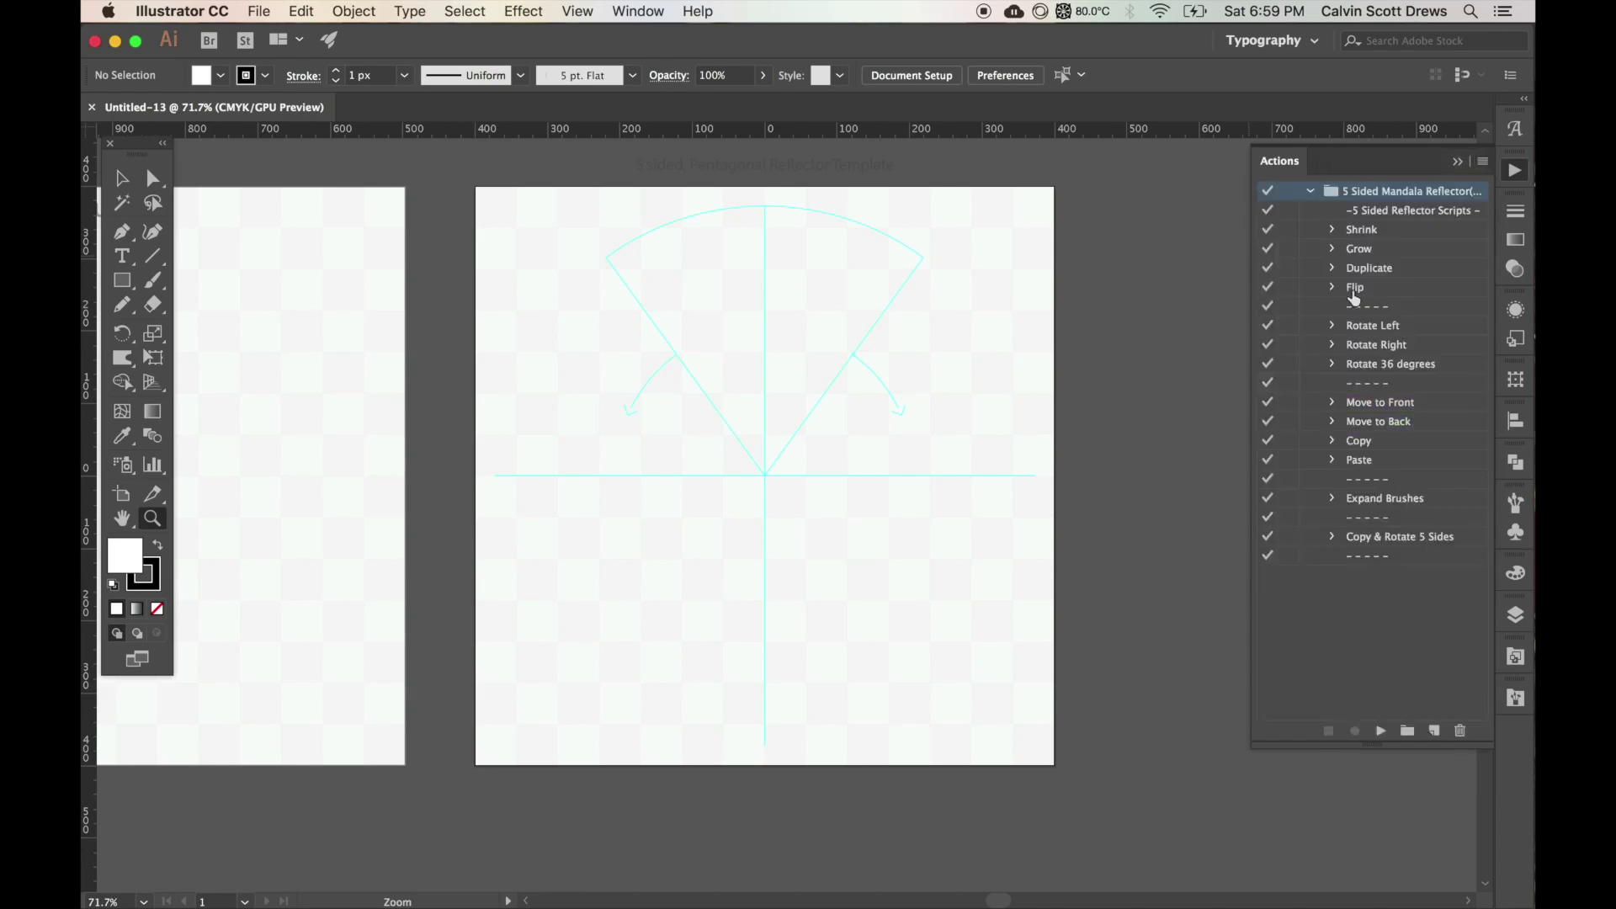
{"action": "left_click", "coordinate": [1484, 164]}
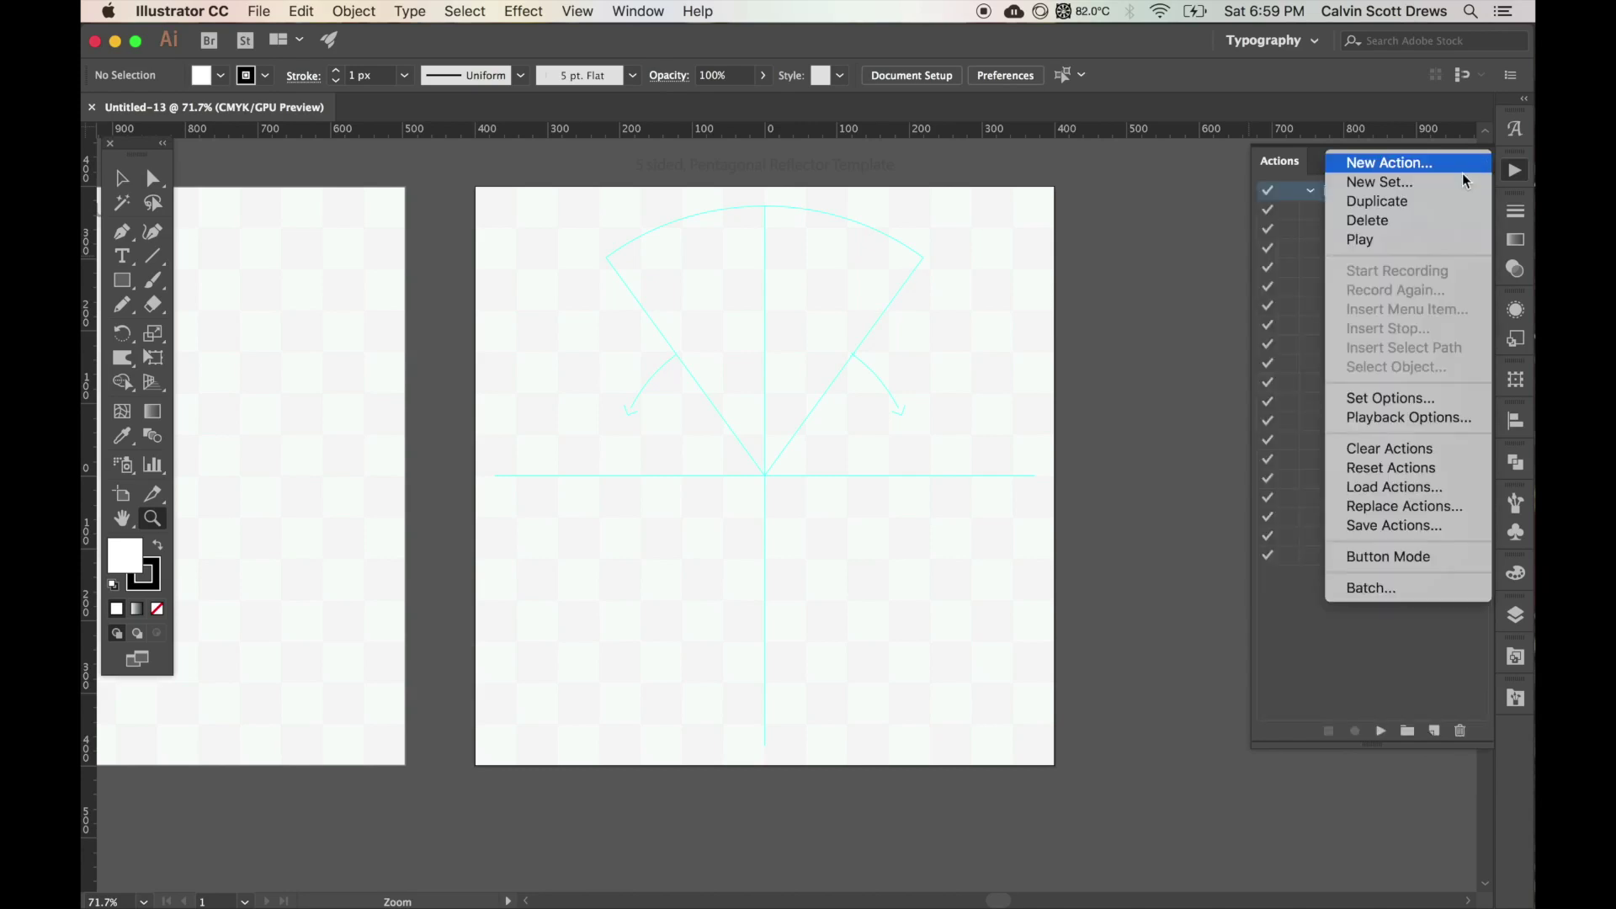
{"action": "left_click", "coordinate": [1387, 560]}
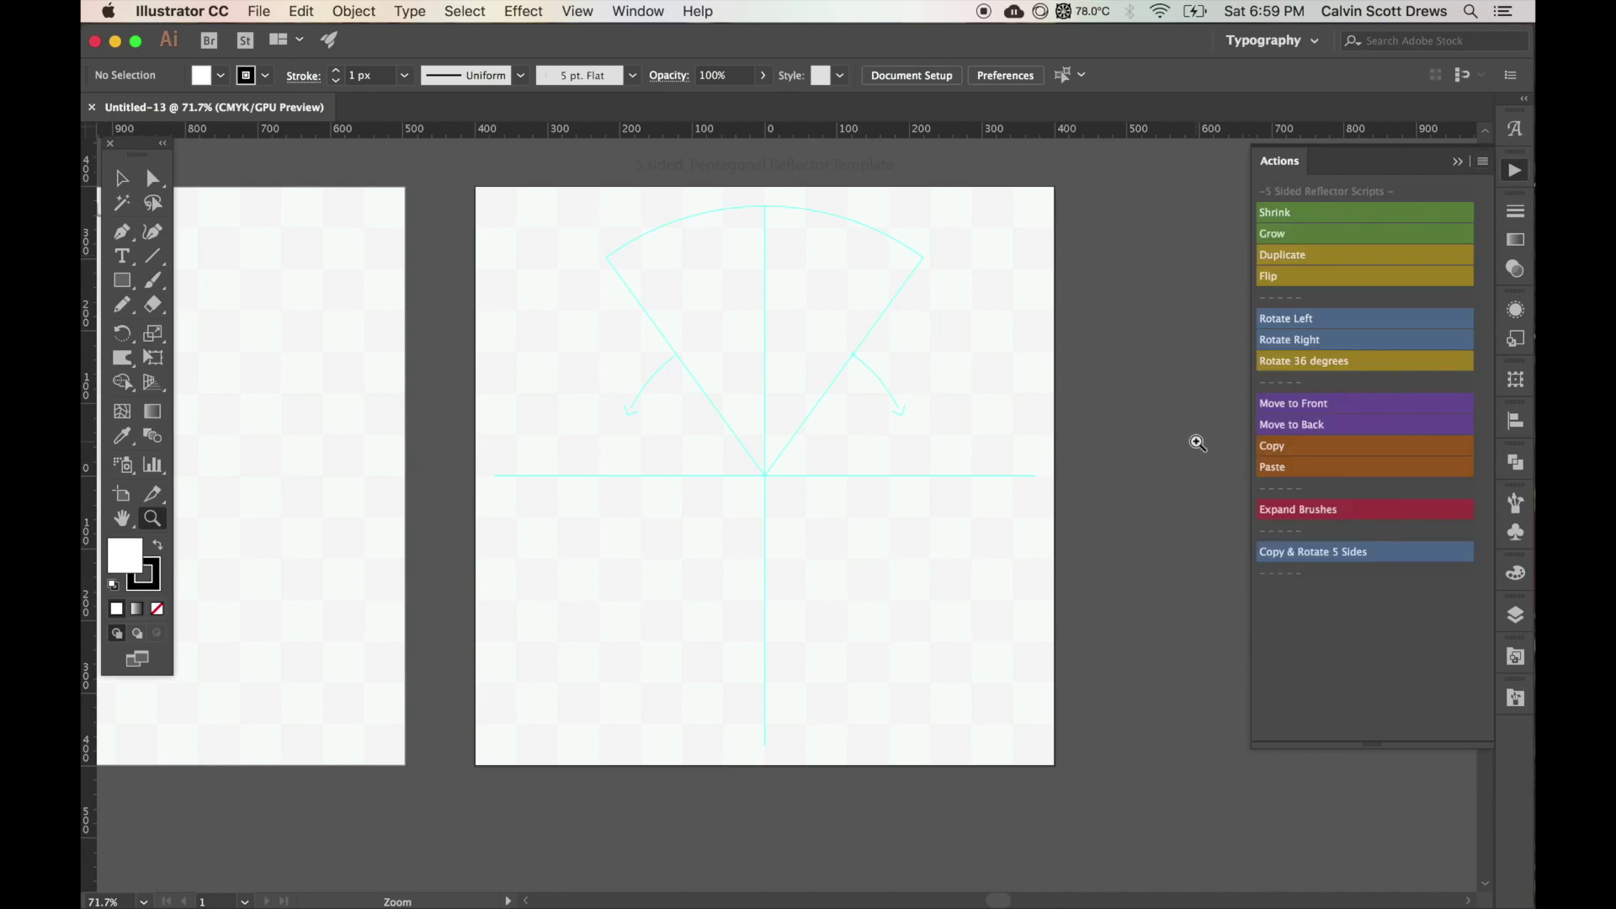
{"action": "left_click", "coordinate": [180, 11]}
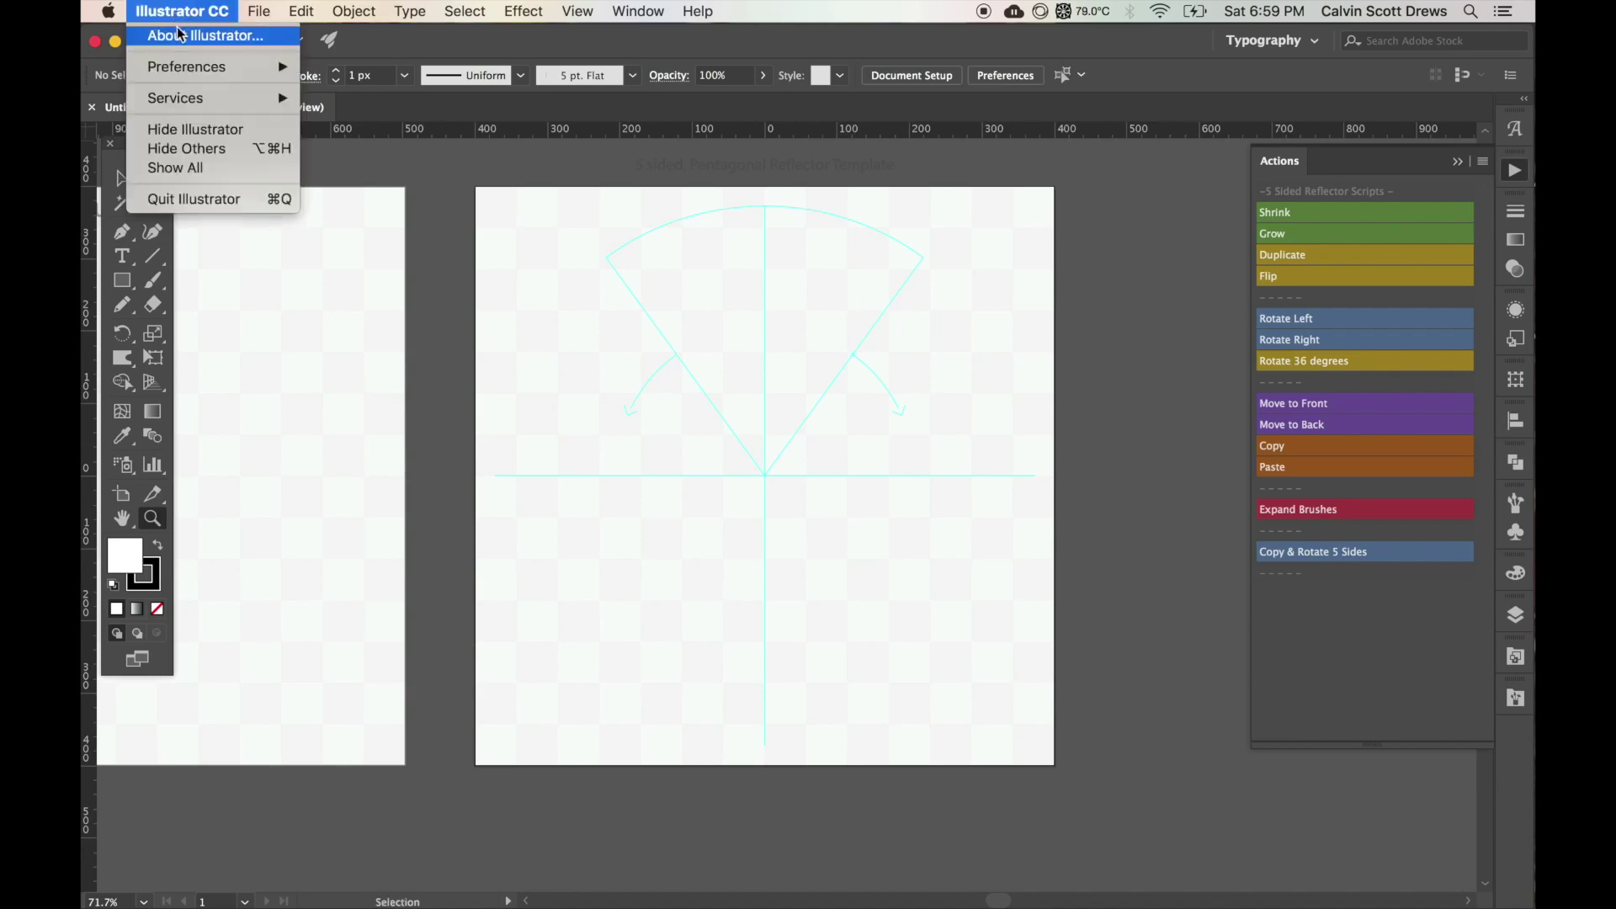
{"action": "mouse_move", "coordinate": [182, 67]}
{"action": "left_click", "coordinate": [335, 75]}
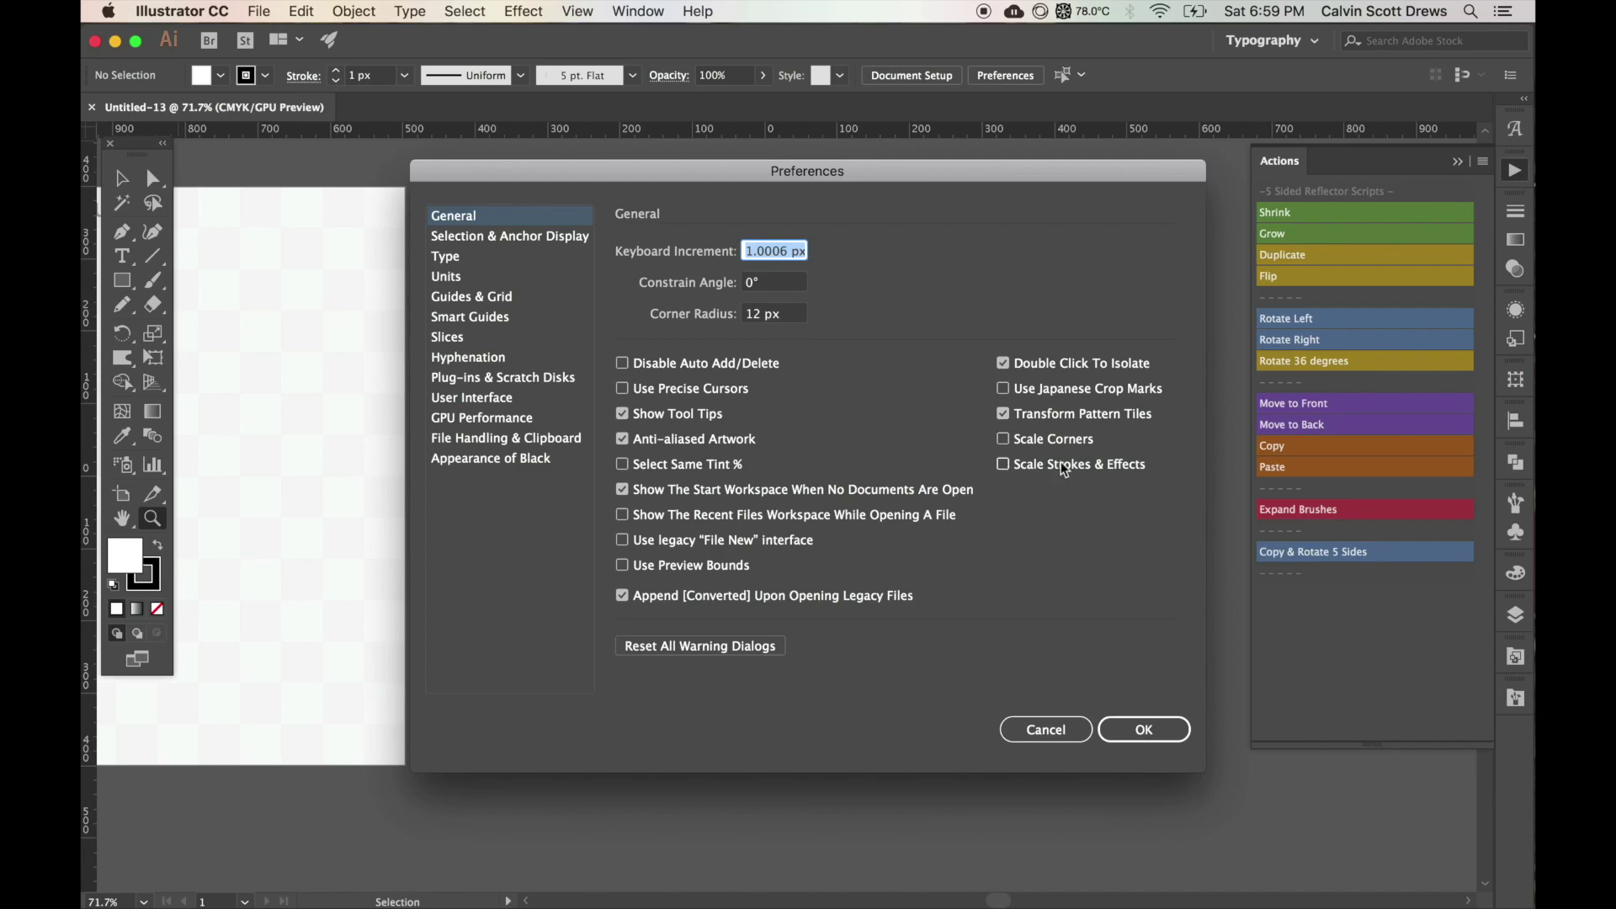
{"action": "left_click", "coordinate": [1013, 462]}
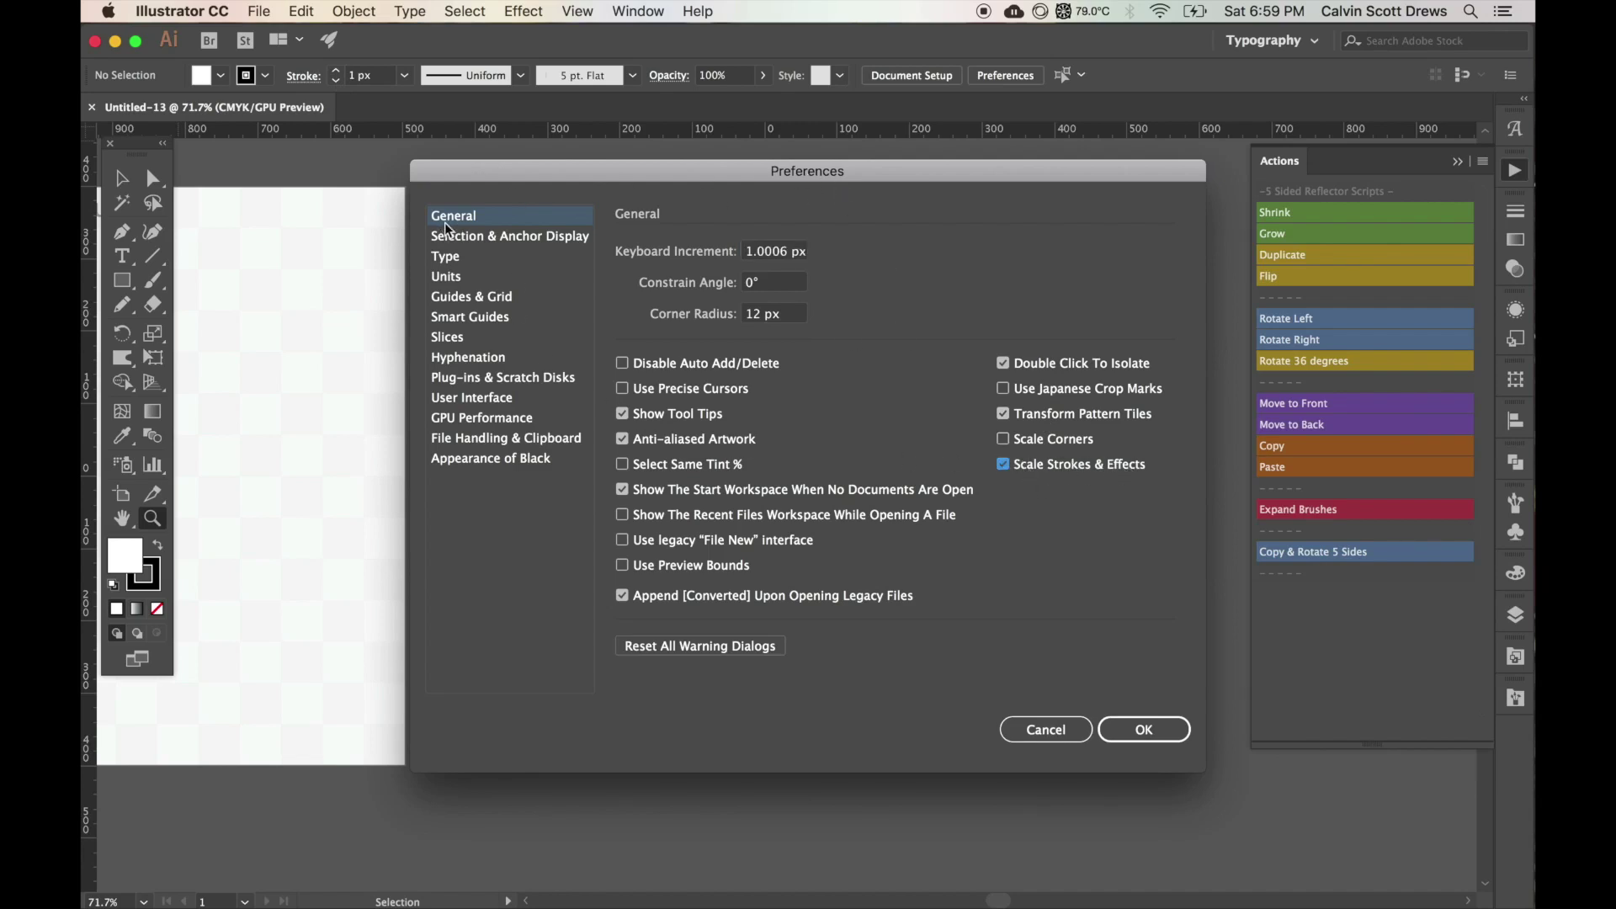
{"action": "left_click", "coordinate": [1004, 465]}
{"action": "left_click", "coordinate": [1145, 729]}
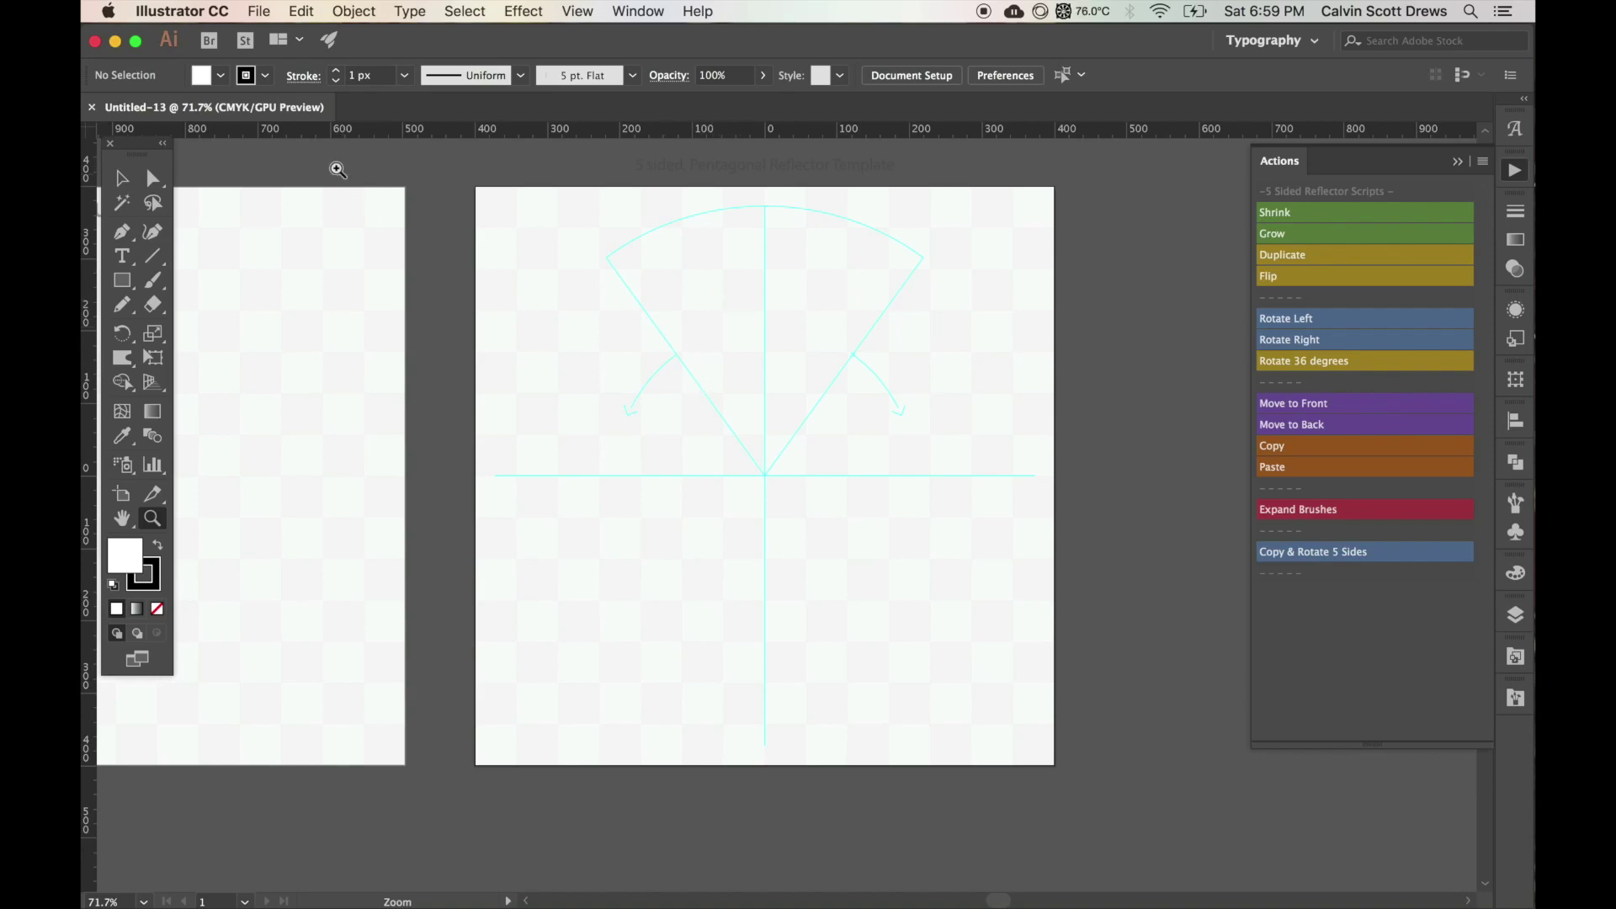
Step: Open 200 Ocean Life Elements.ai from the [1] Elements and Brushes folder
{"action": "left_click", "coordinate": [266, 12]}
{"action": "left_click", "coordinate": [271, 77]}
{"action": "left_click", "coordinate": [418, 163]}
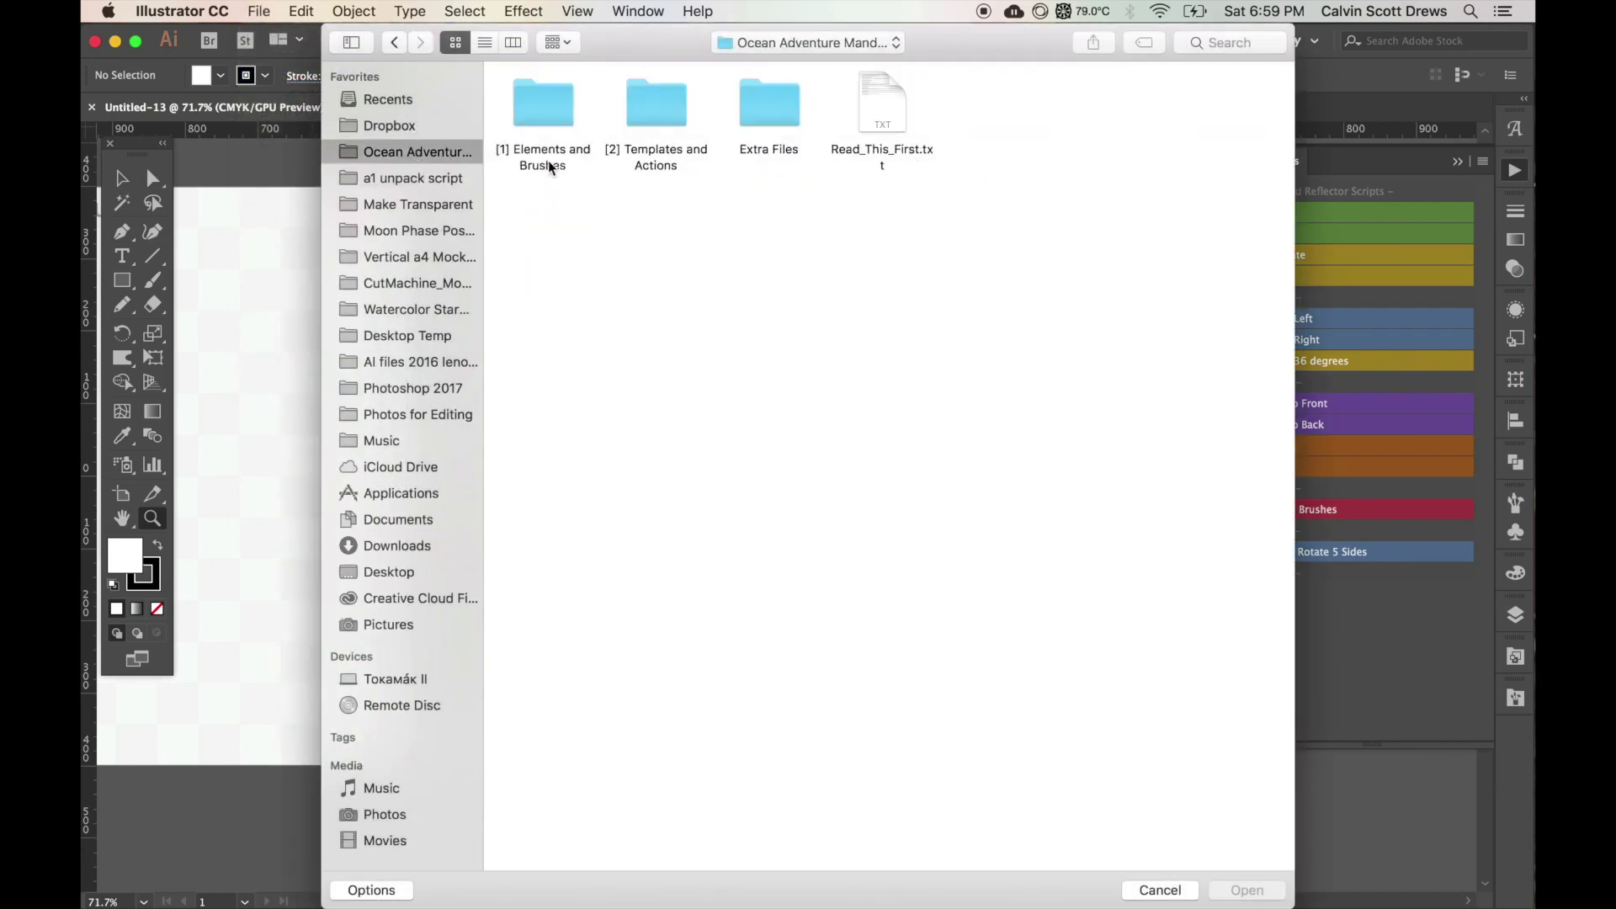
{"action": "double_click", "coordinate": [542, 106]}
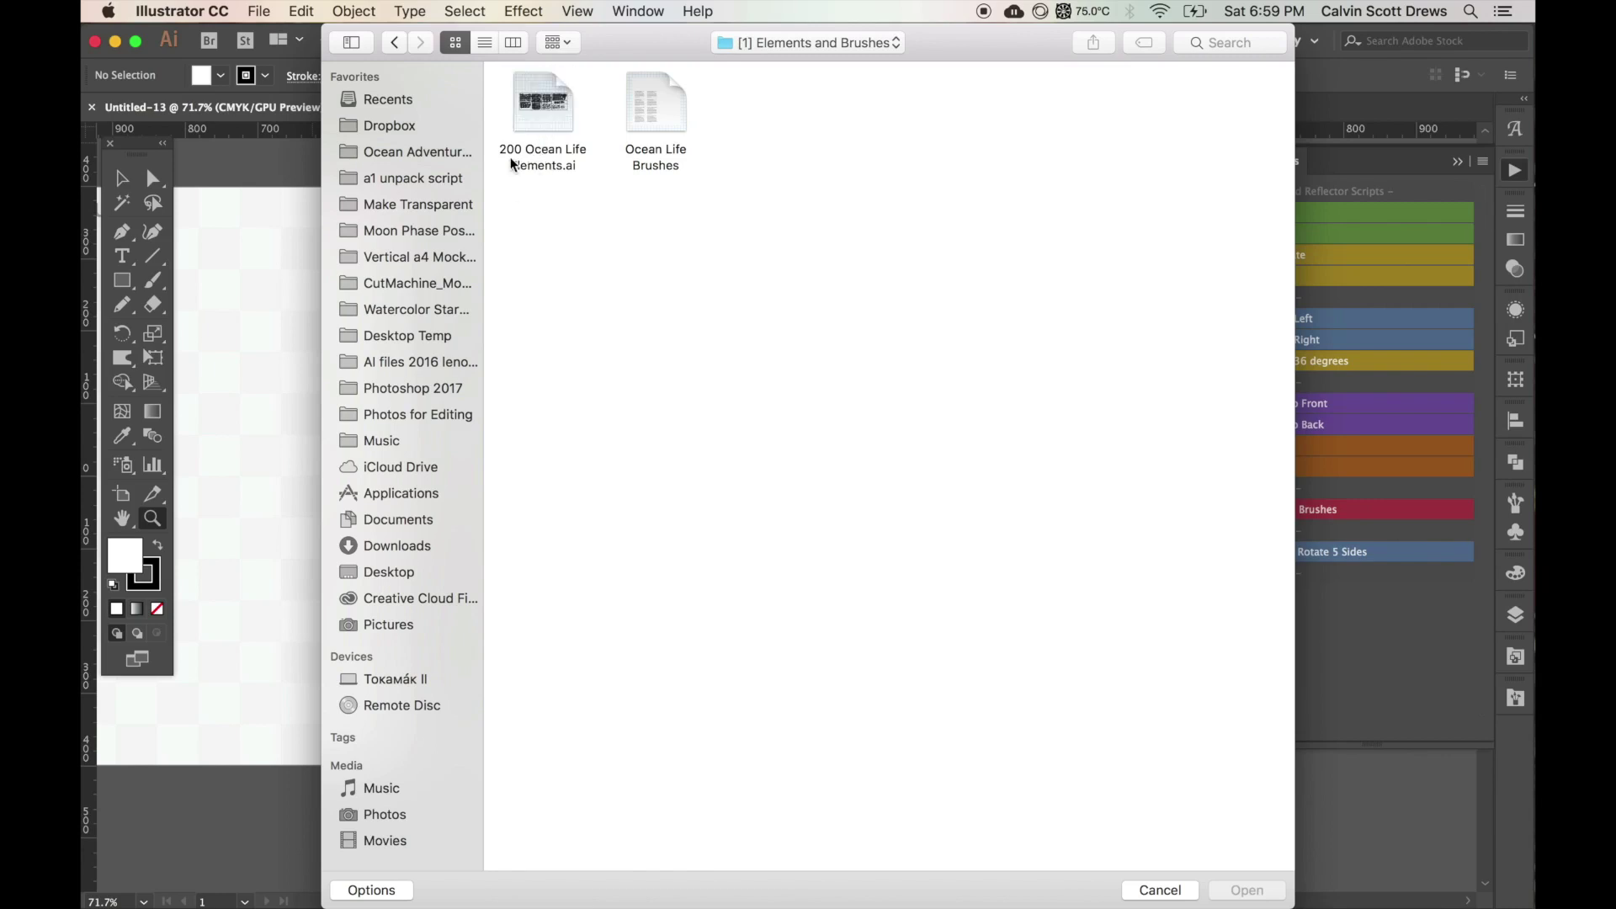
{"action": "double_click", "coordinate": [551, 110]}
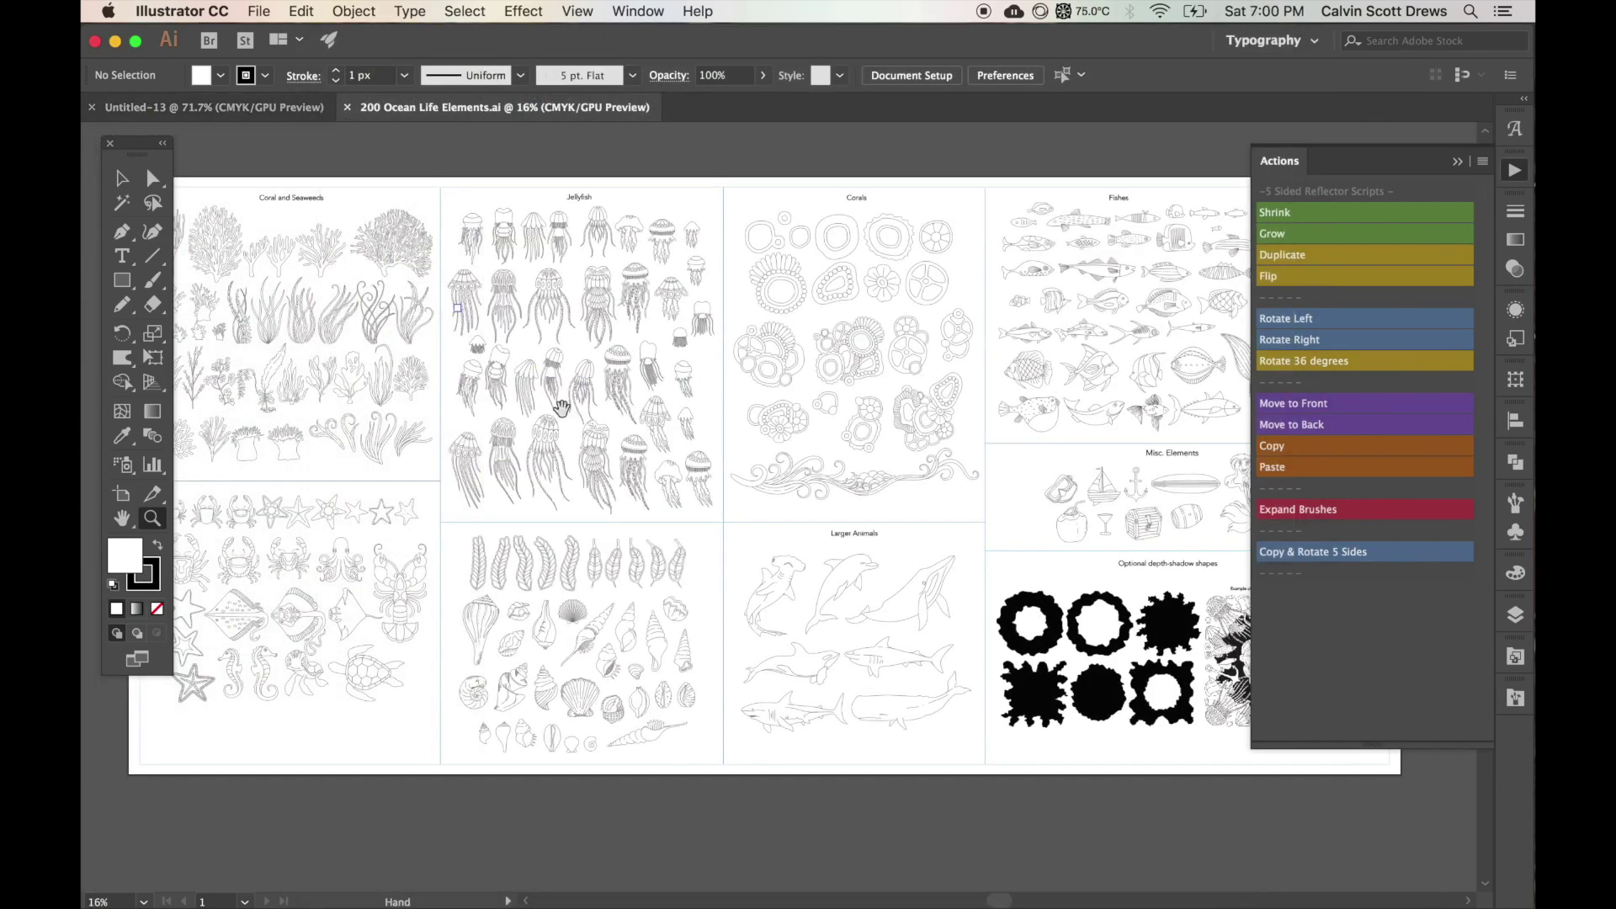
Step: Select one jellyfish on the Jellyfish artboard
{"action": "scroll", "coordinate": [550, 419], "scroll_direction": "down", "scroll_amount": 2}
{"action": "scroll", "coordinate": [550, 419], "scroll_direction": "left", "scroll_amount": 2}
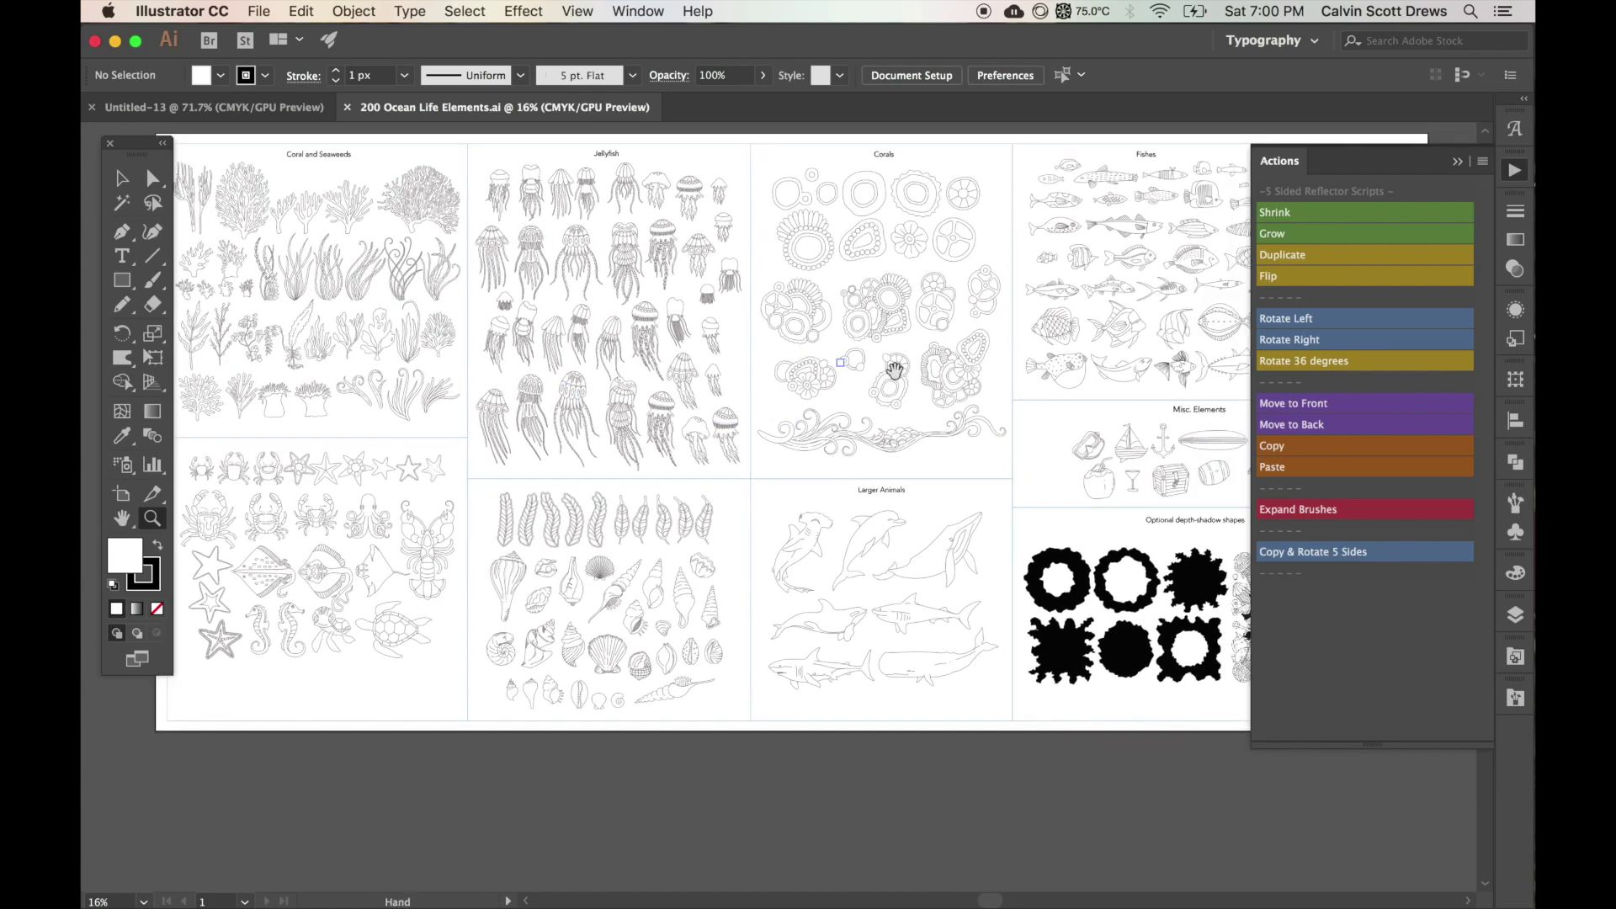
{"action": "scroll", "coordinate": [968, 434], "scroll_direction": "right", "scroll_amount": 5}
{"action": "scroll", "coordinate": [911, 410], "scroll_direction": "up", "scroll_amount": 1}
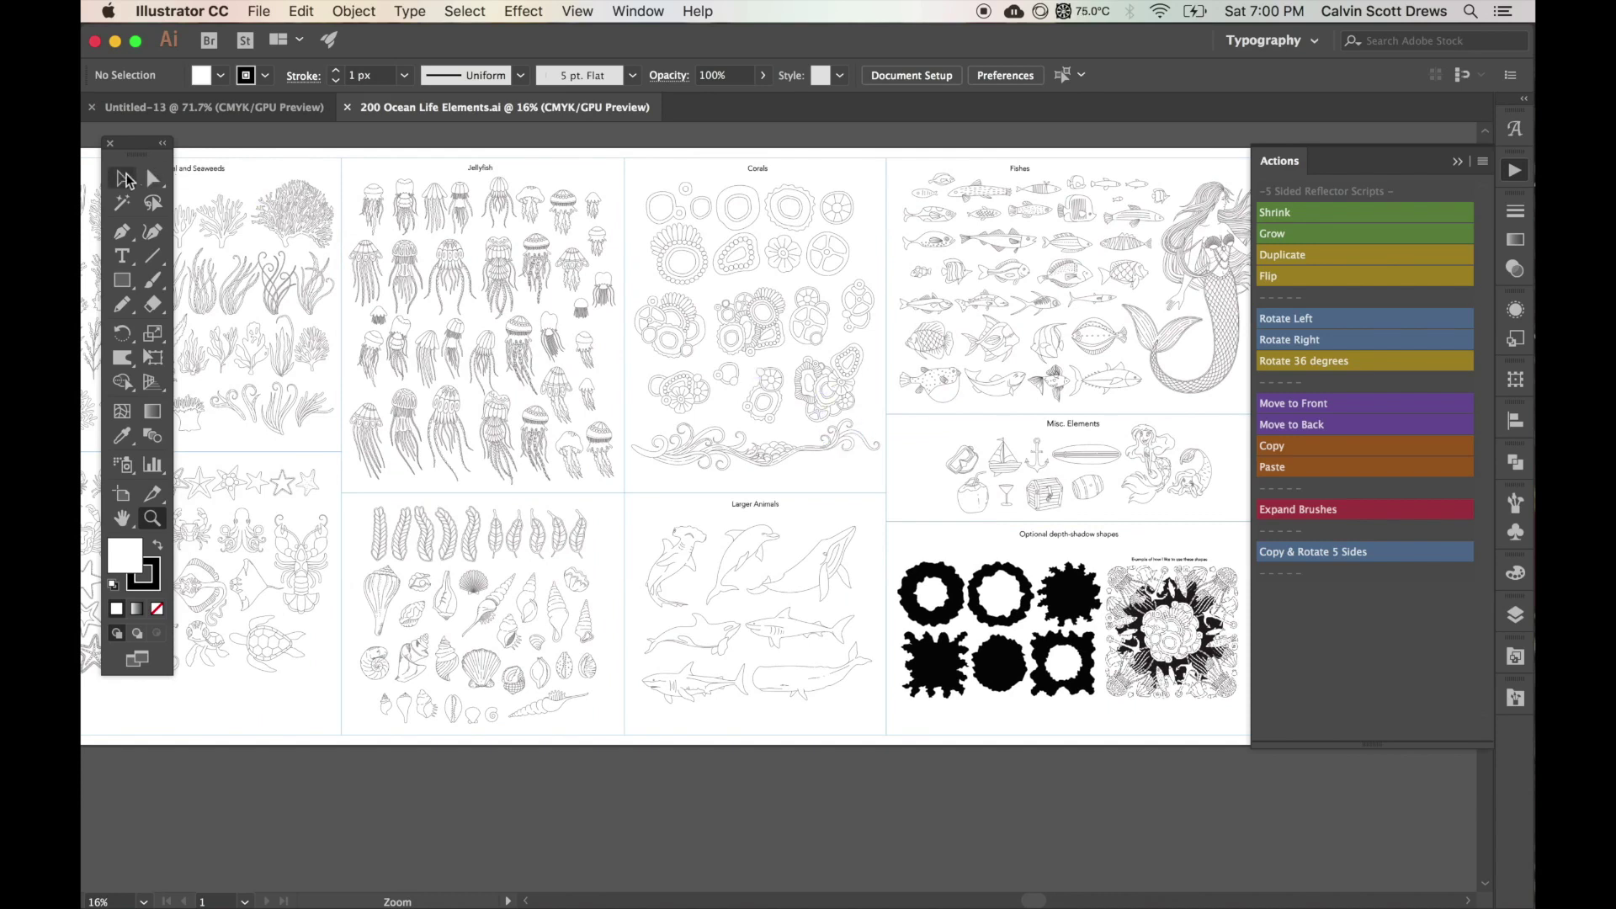
{"action": "left_click", "coordinate": [123, 177]}
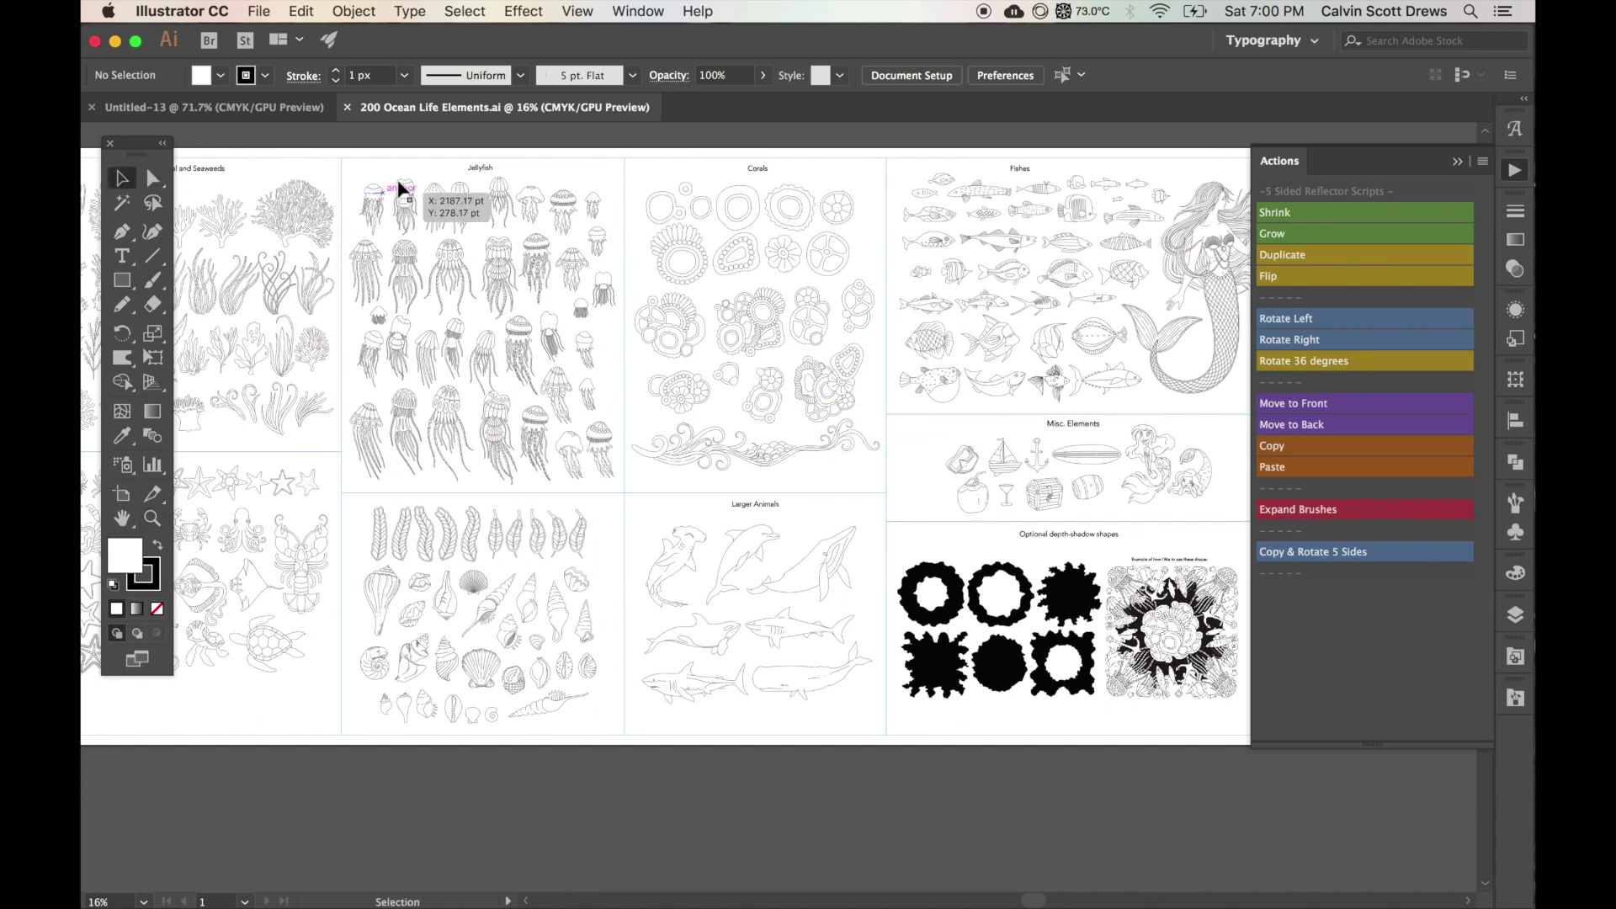
{"action": "left_click", "coordinate": [463, 191]}
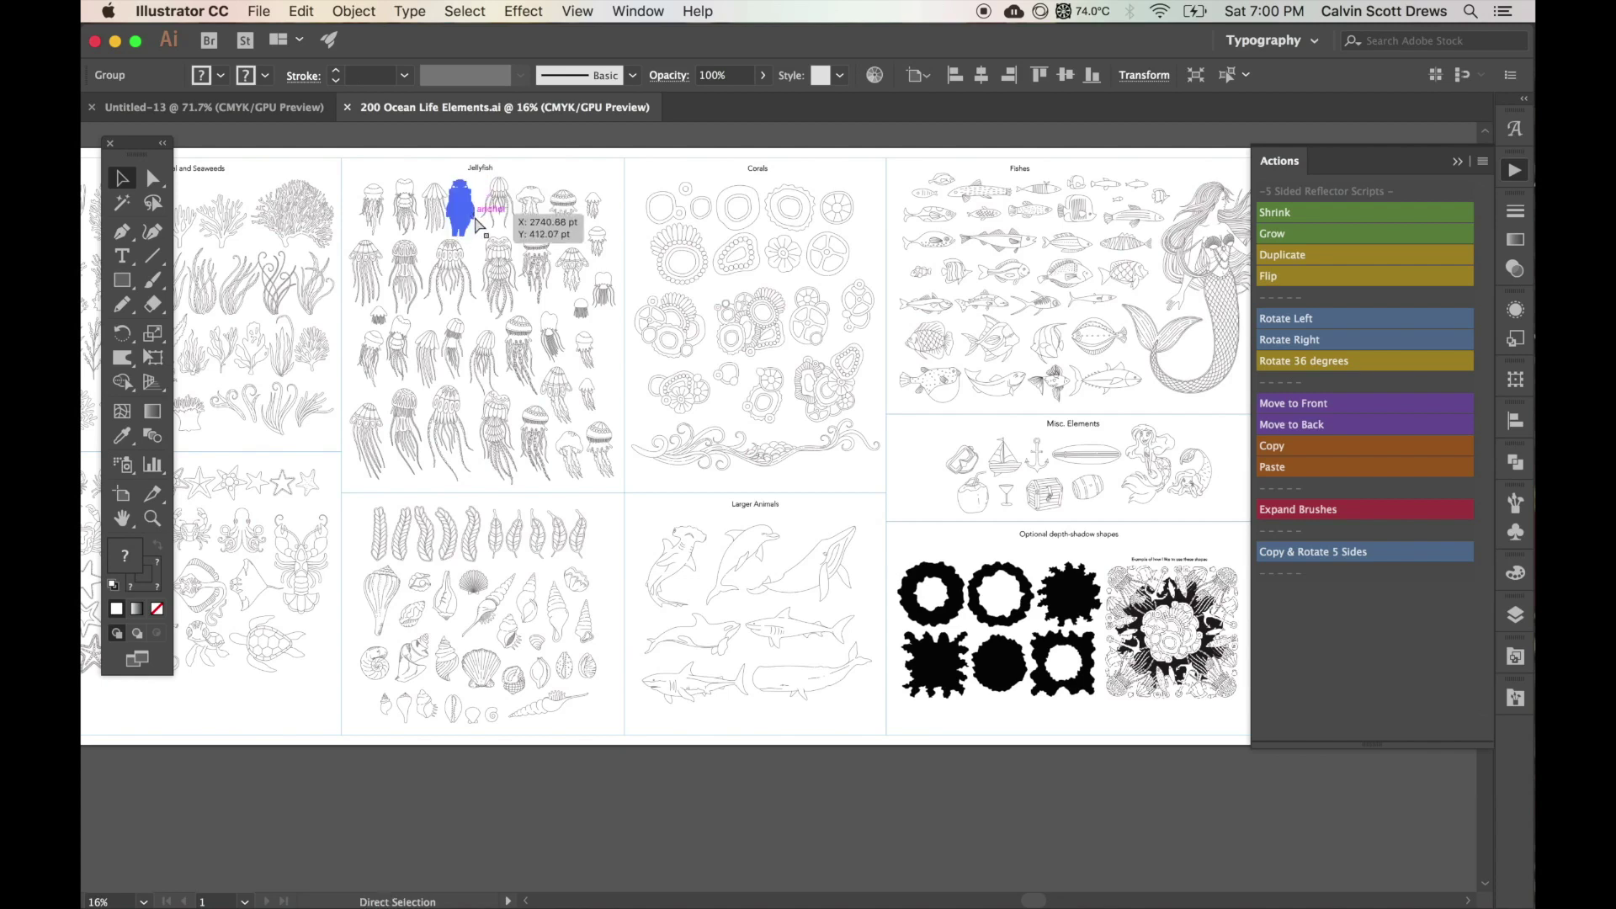
Step: Paste the jellyfish into the template and align it on the wedge's centre guide
{"action": "left_click", "coordinate": [268, 116]}
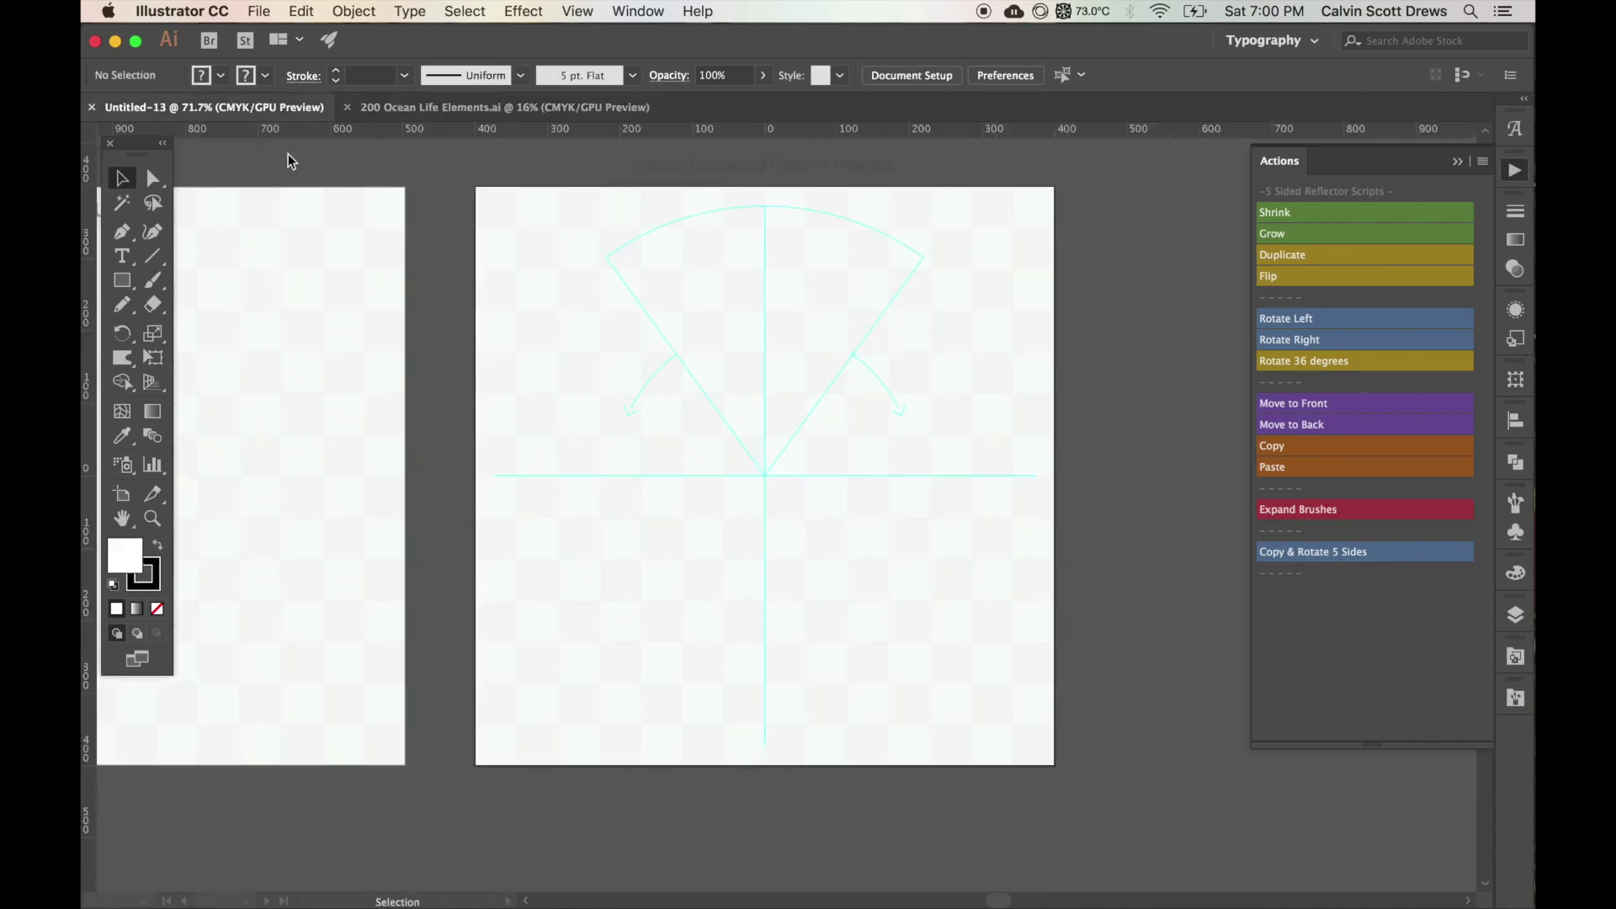
{"action": "key", "text": "super+v"}
{"action": "left_click", "coordinate": [615, 510]}
{"action": "left_click_drag", "start_coordinate": [792, 516], "coordinate": [782, 304]}
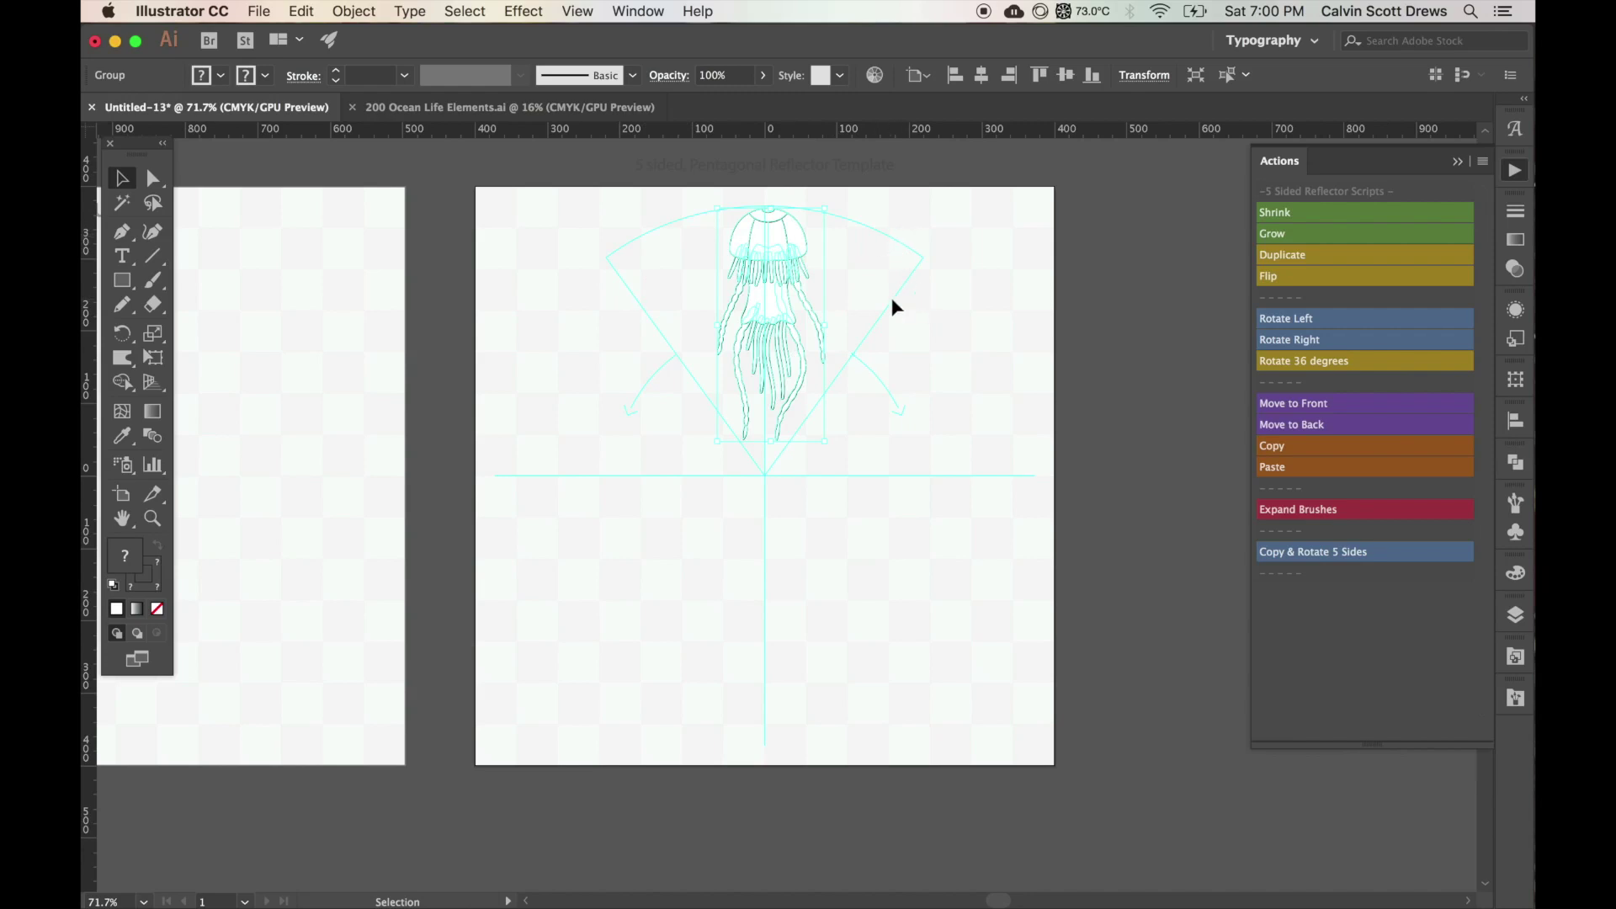
{"action": "key", "text": "super+shift+a"}
{"action": "left_click", "coordinate": [775, 284]}
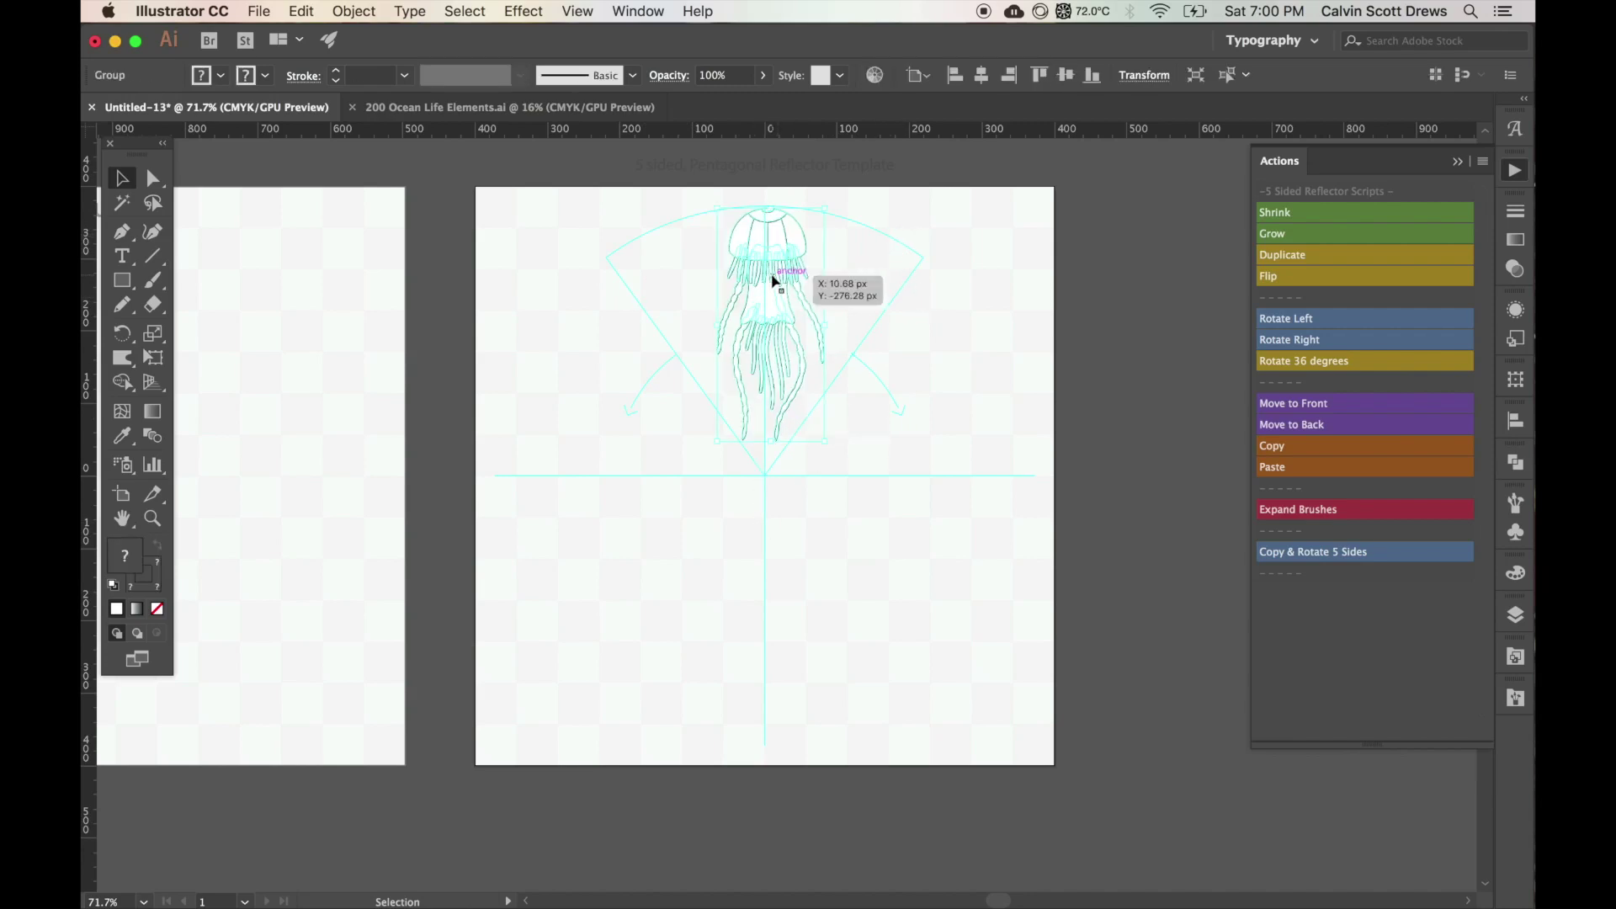
{"action": "left_click_drag", "start_coordinate": [774, 280], "coordinate": [773, 278]}
{"action": "left_click", "coordinate": [901, 357]}
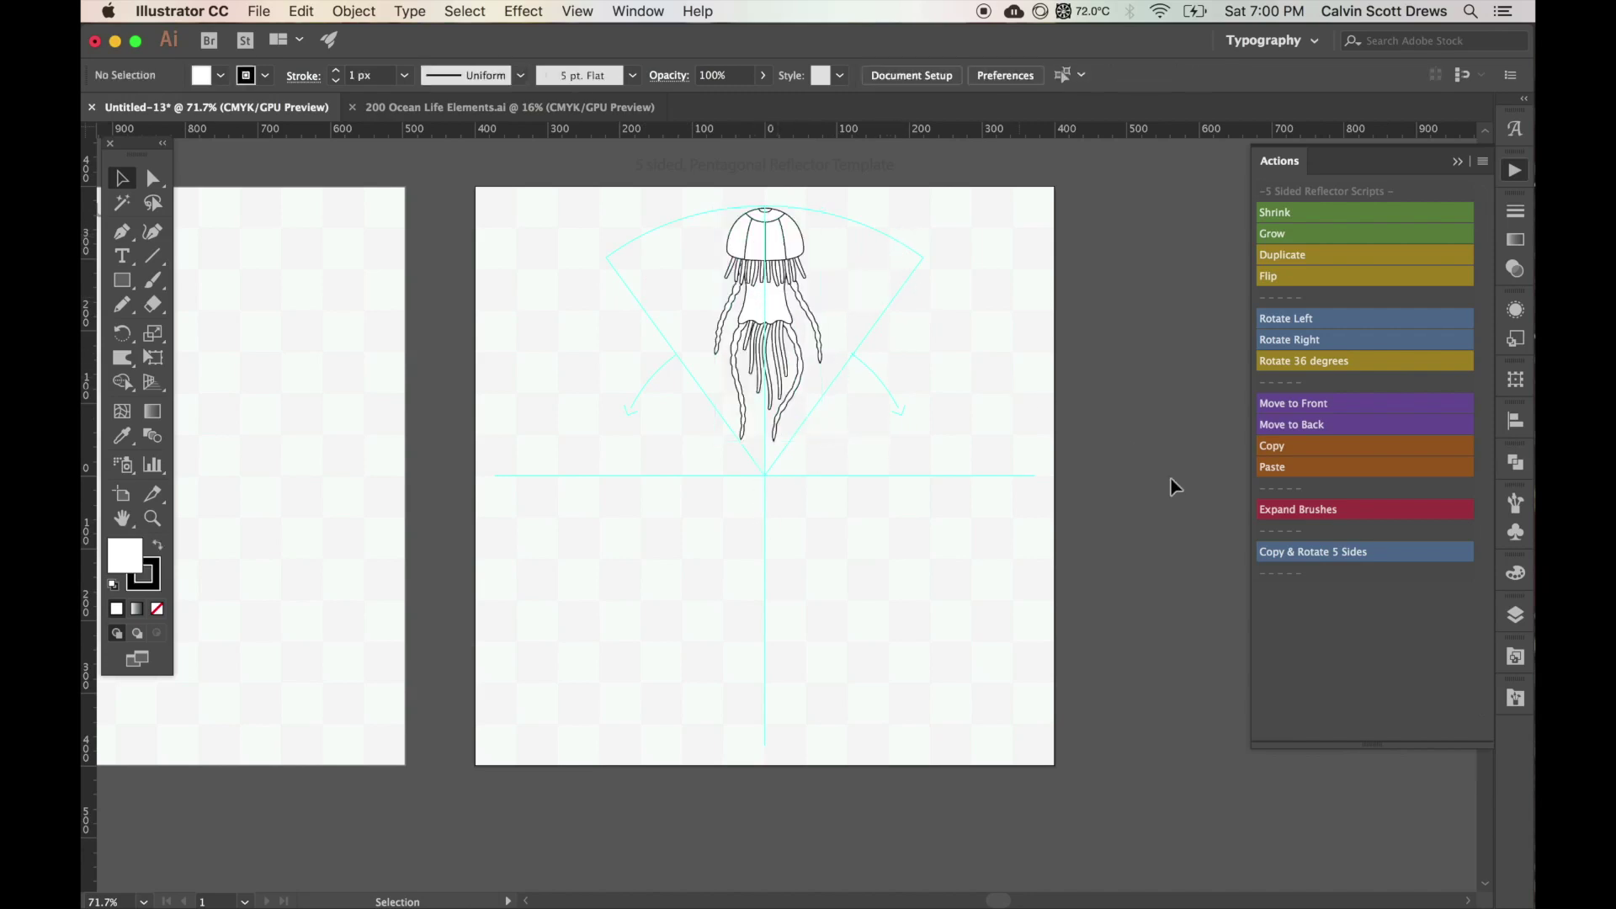
Step: Preview the five-jellyfish ring with Copy & Rotate 5 Sides and select it on Output
{"action": "left_click", "coordinate": [1296, 553]}
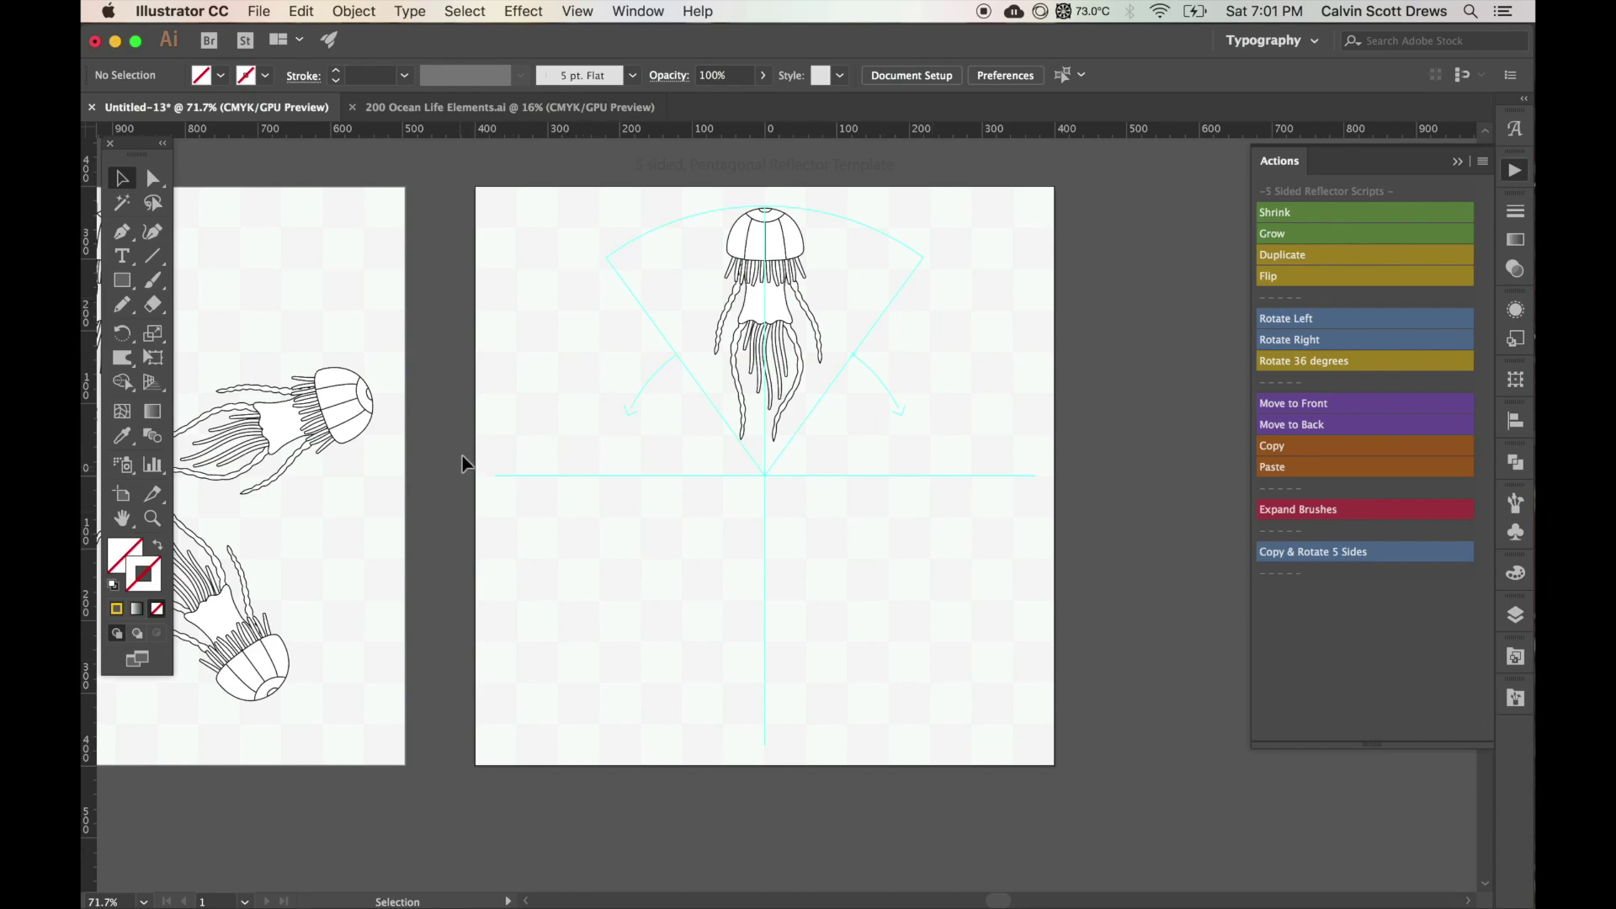
{"action": "key", "text": "space"}
{"action": "key", "text": "super+e"}
{"action": "scroll", "coordinate": [718, 472], "scroll_direction": "left", "scroll_amount": 5}
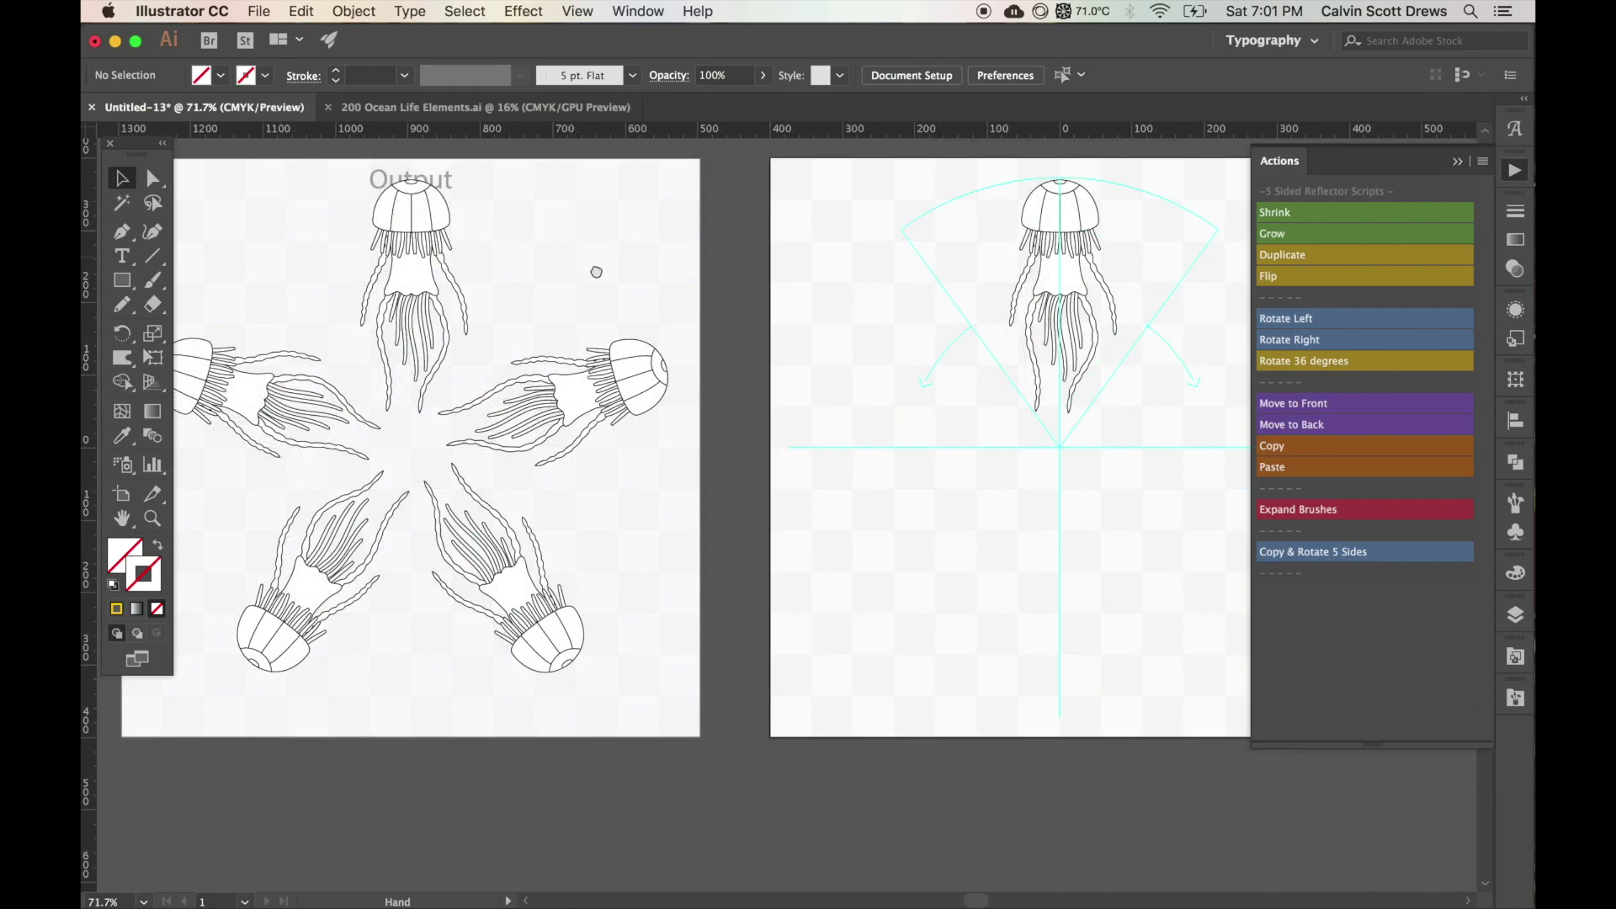
{"action": "scroll", "coordinate": [593, 267], "scroll_direction": "left", "scroll_amount": 1}
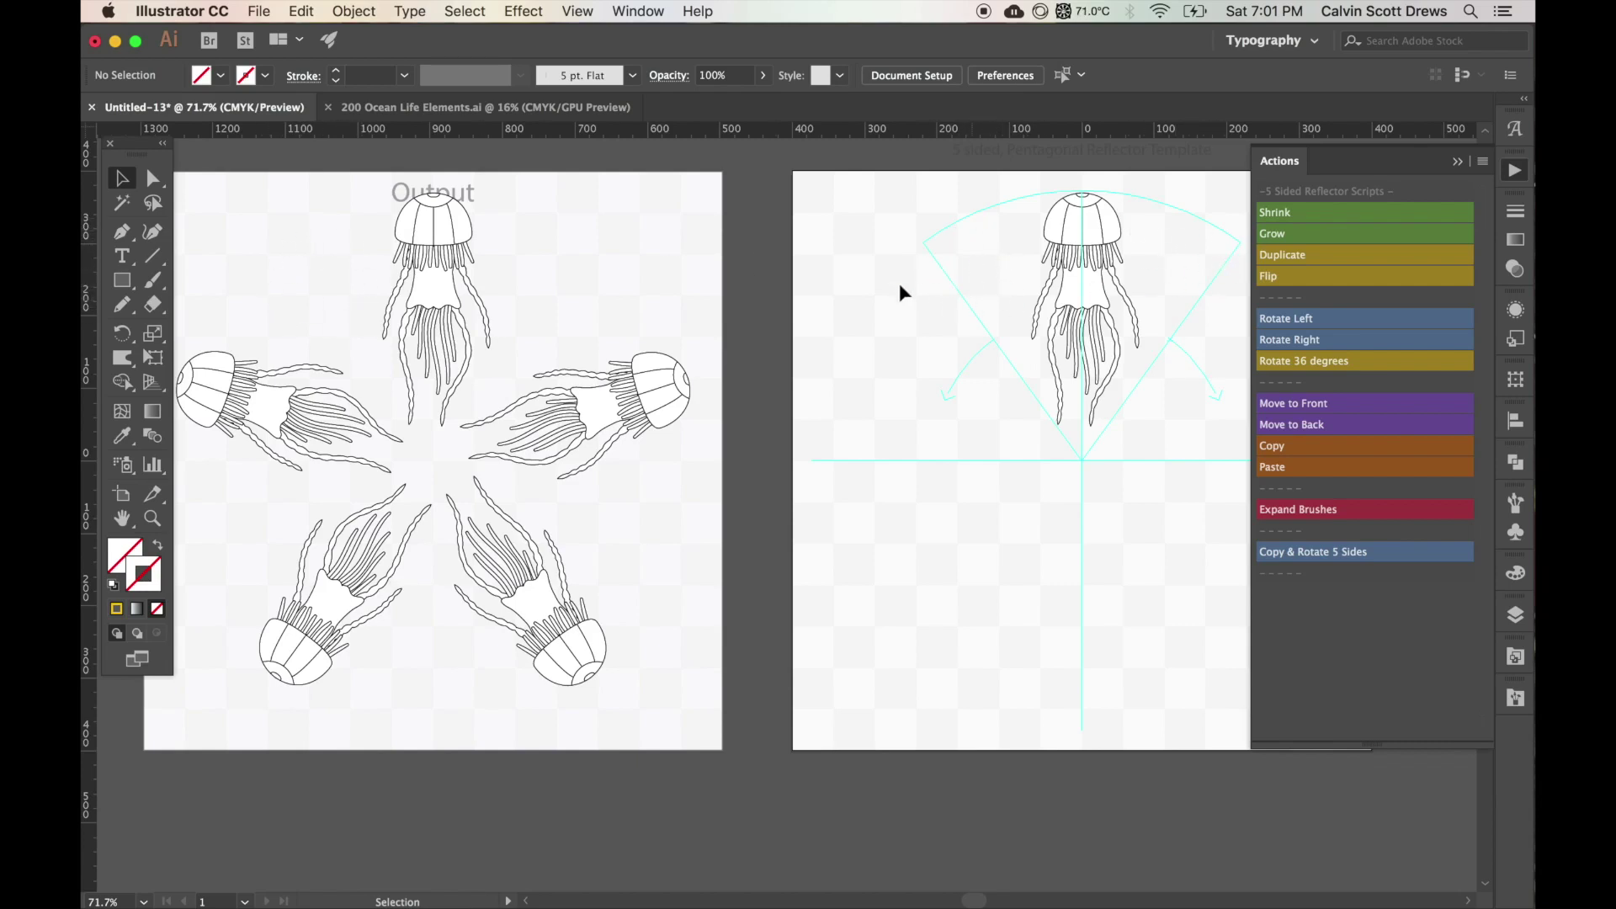
{"action": "left_click", "coordinate": [636, 407]}
Step: Delete the jellyfish ring, place a striped fish beside the jellyfish, and rerun Copy & Rotate 5 Sides
{"action": "key", "text": "Delete"}
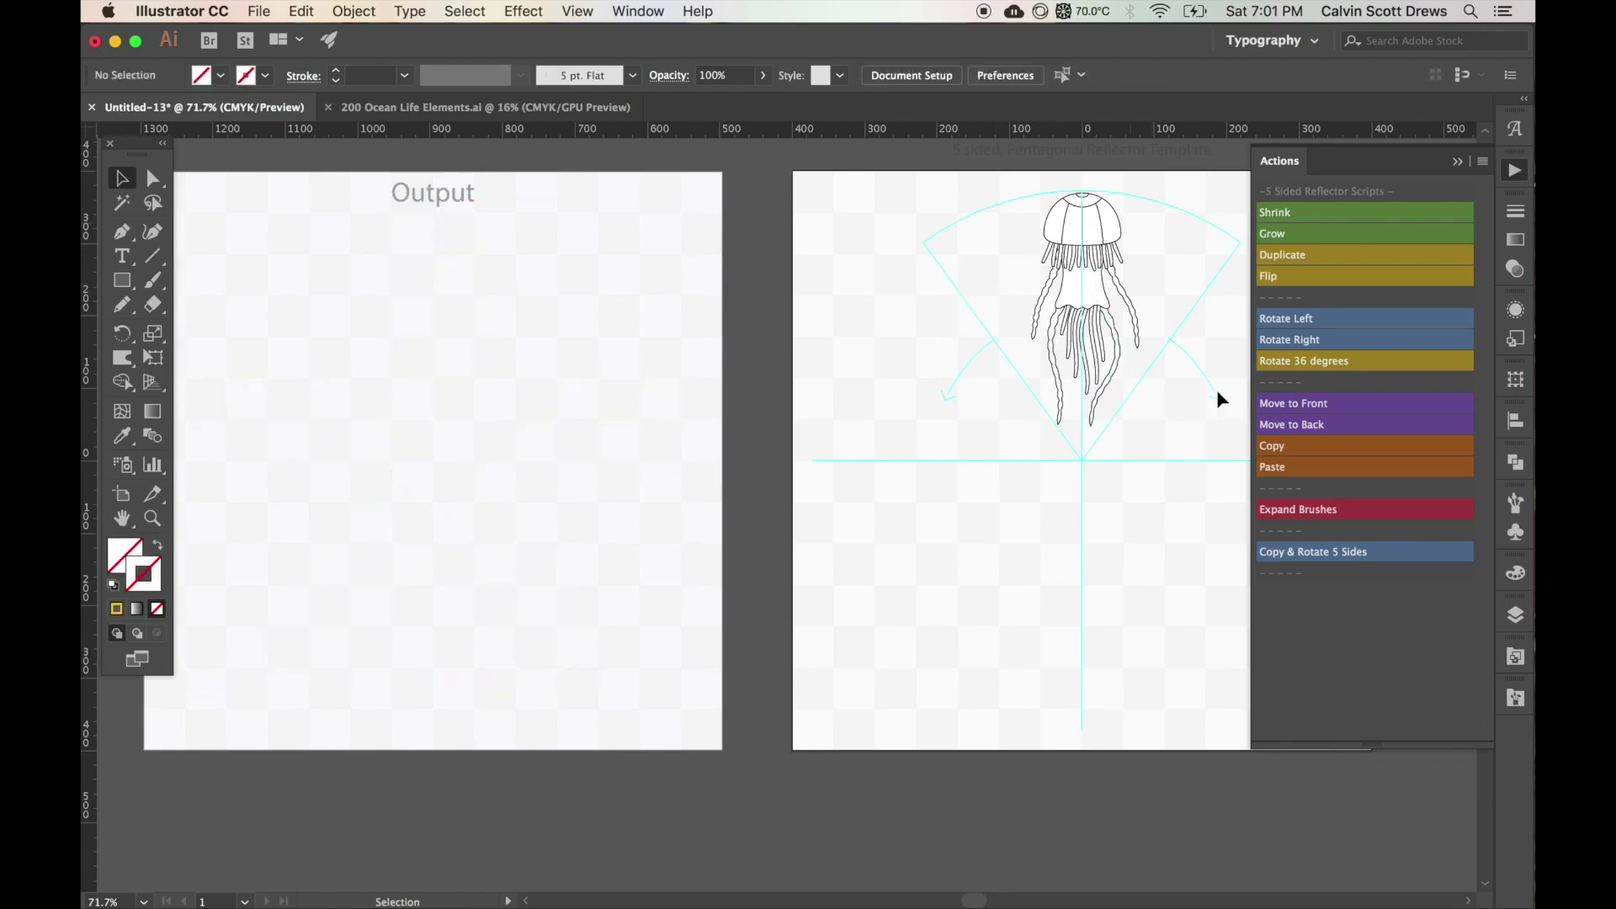
{"action": "left_click", "coordinate": [417, 108]}
{"action": "left_click", "coordinate": [954, 272]}
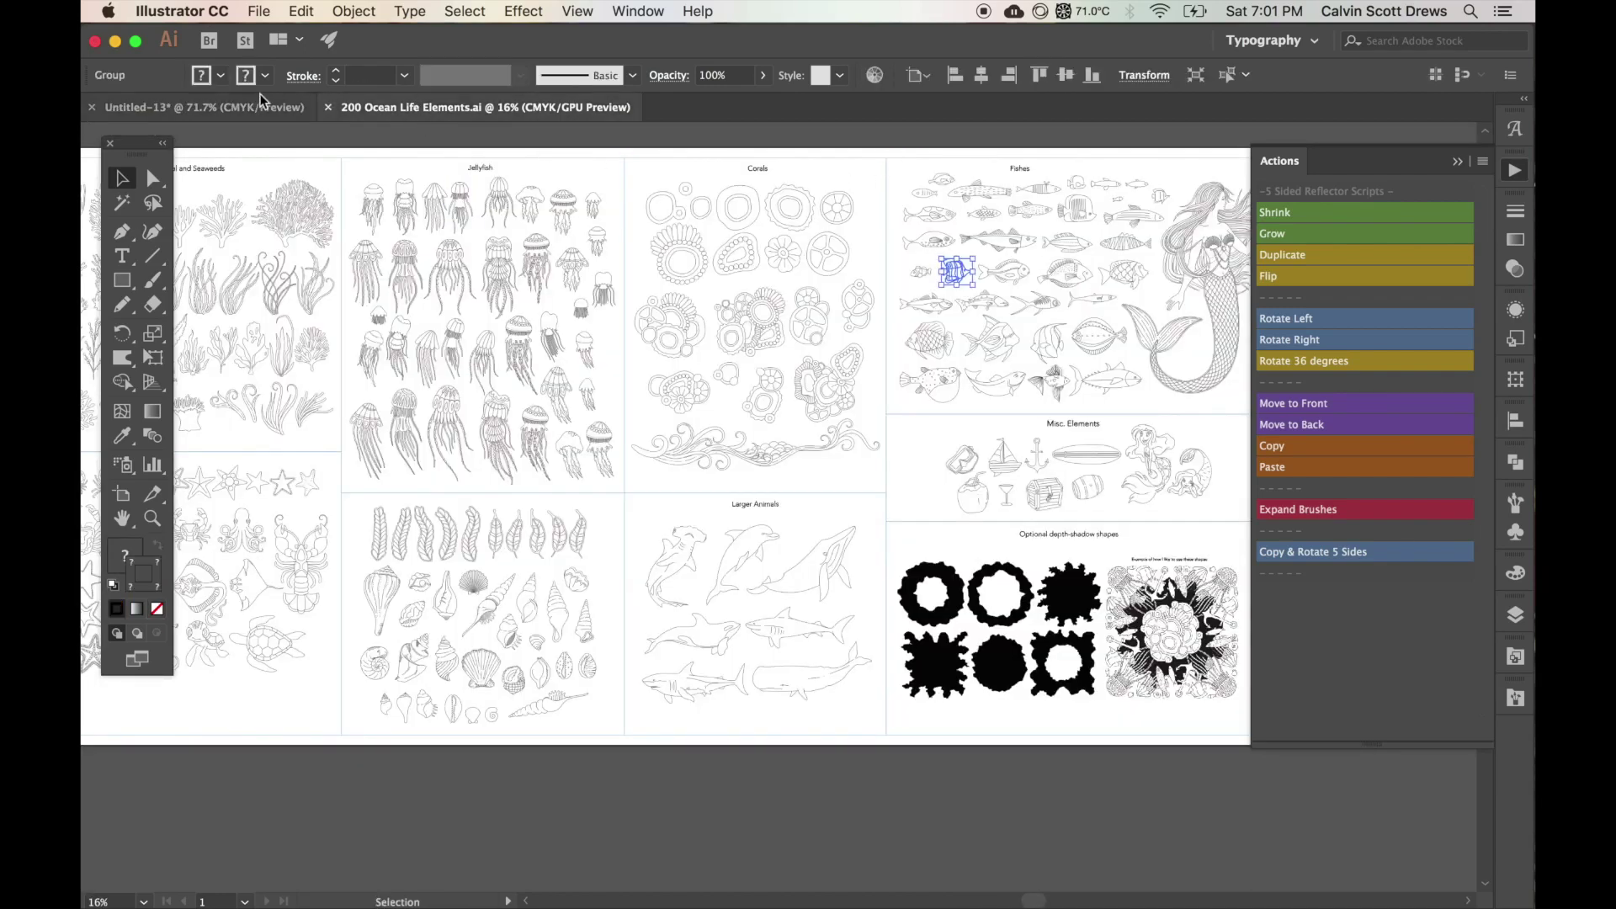
{"action": "left_click_drag", "start_coordinate": [255, 116], "coordinate": [981, 278]}
{"action": "left_click", "coordinate": [912, 314]}
{"action": "left_click", "coordinate": [961, 295]}
{"action": "left_click", "coordinate": [1119, 461]}
{"action": "left_click", "coordinate": [1287, 552]}
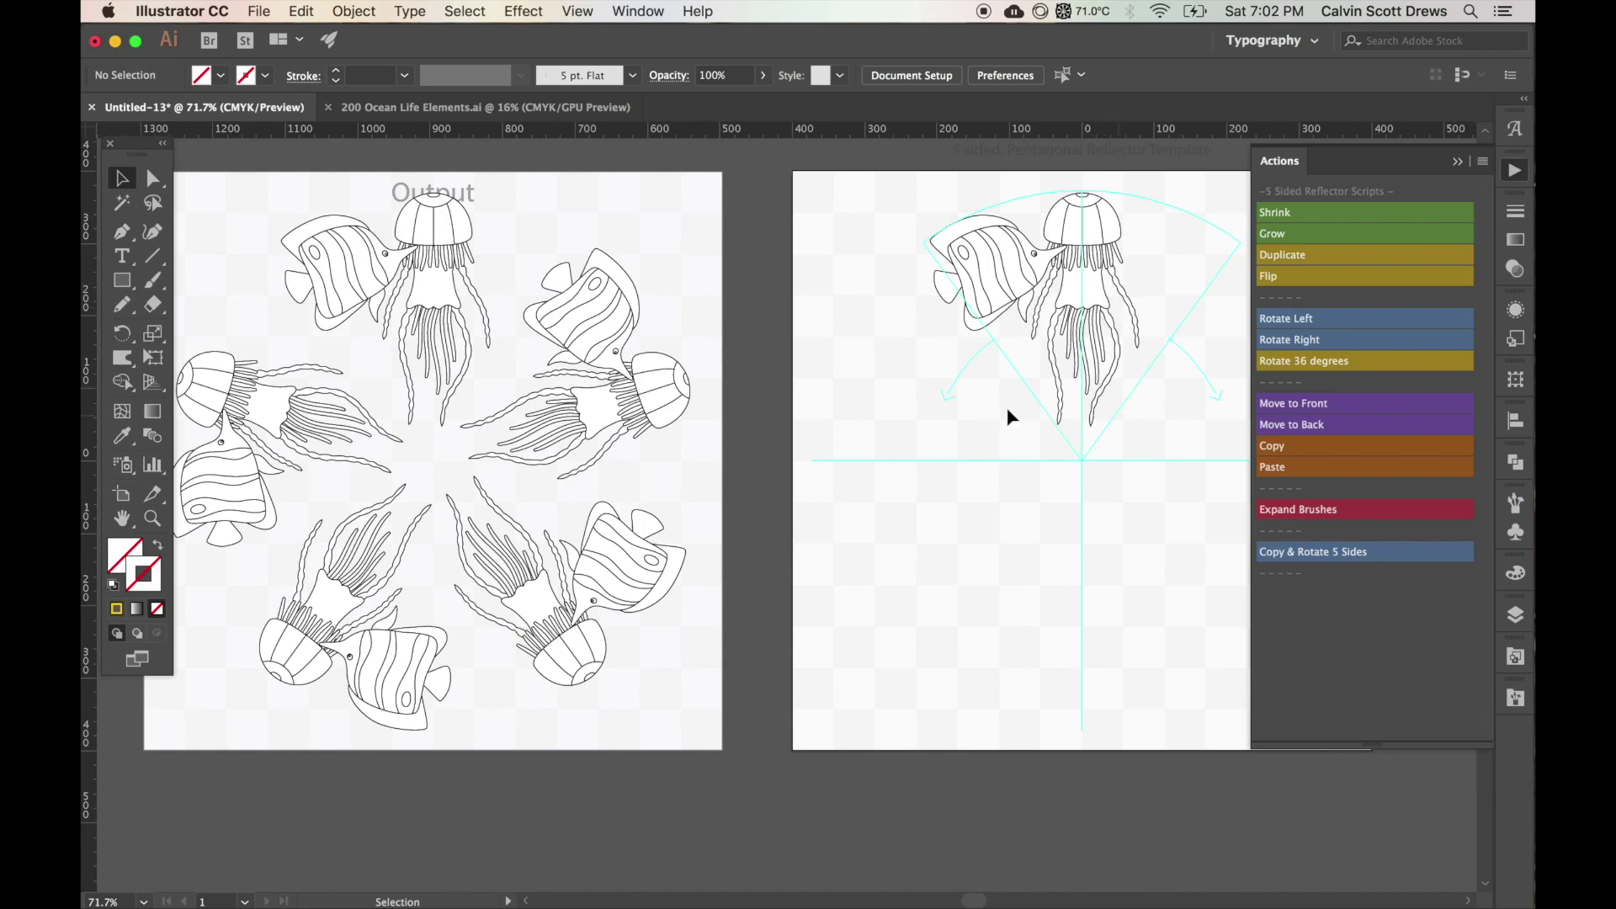
Step: Add three small fish around the jellyfish in the wedge and regenerate the five-sided ring
{"action": "left_click", "coordinate": [485, 107]}
{"action": "left_click_drag", "start_coordinate": [1035, 202], "coordinate": [968, 524]}
{"action": "left_click", "coordinate": [968, 524]}
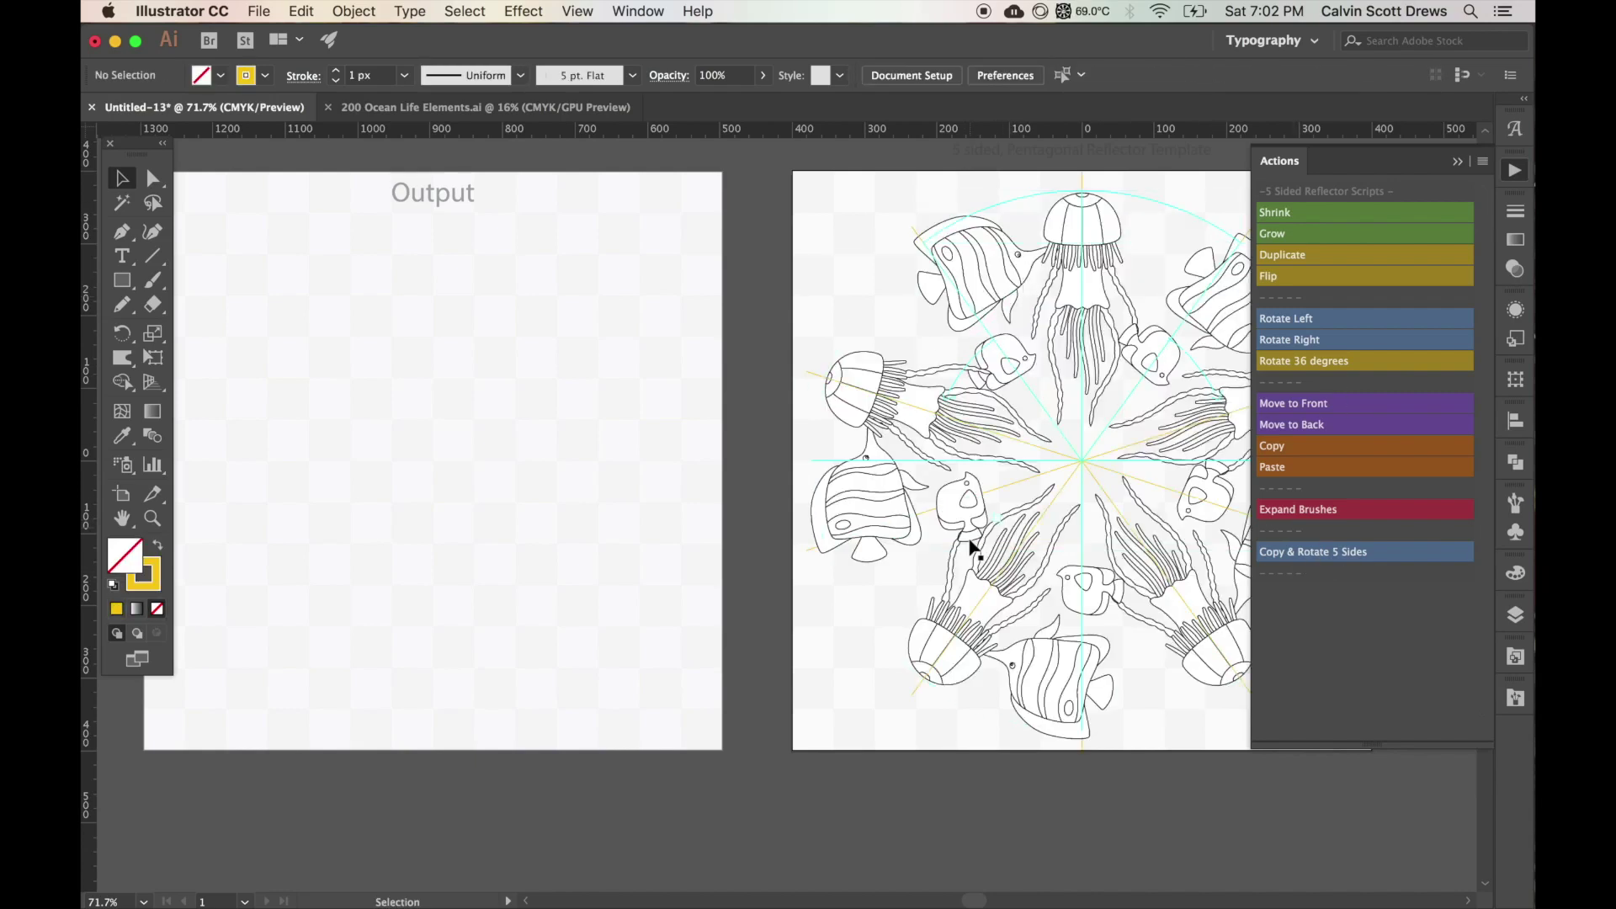
{"action": "left_click", "coordinate": [486, 107]}
{"action": "left_click_drag", "start_coordinate": [632, 210], "coordinate": [1172, 233]}
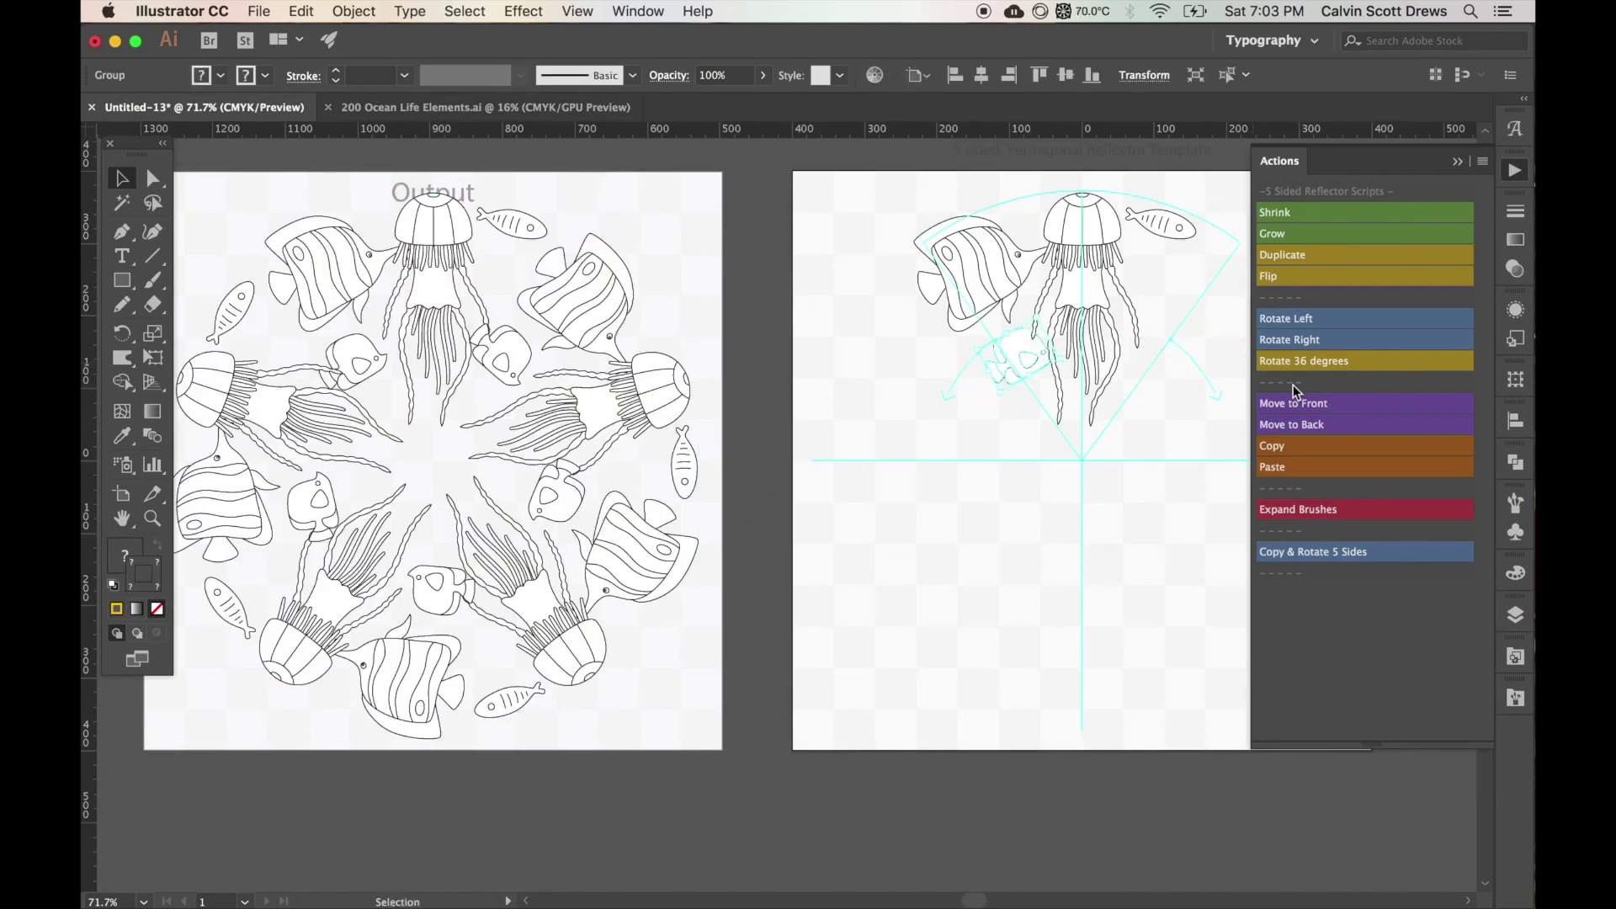
{"action": "left_click", "coordinate": [1297, 403]}
{"action": "left_click", "coordinate": [1322, 554]}
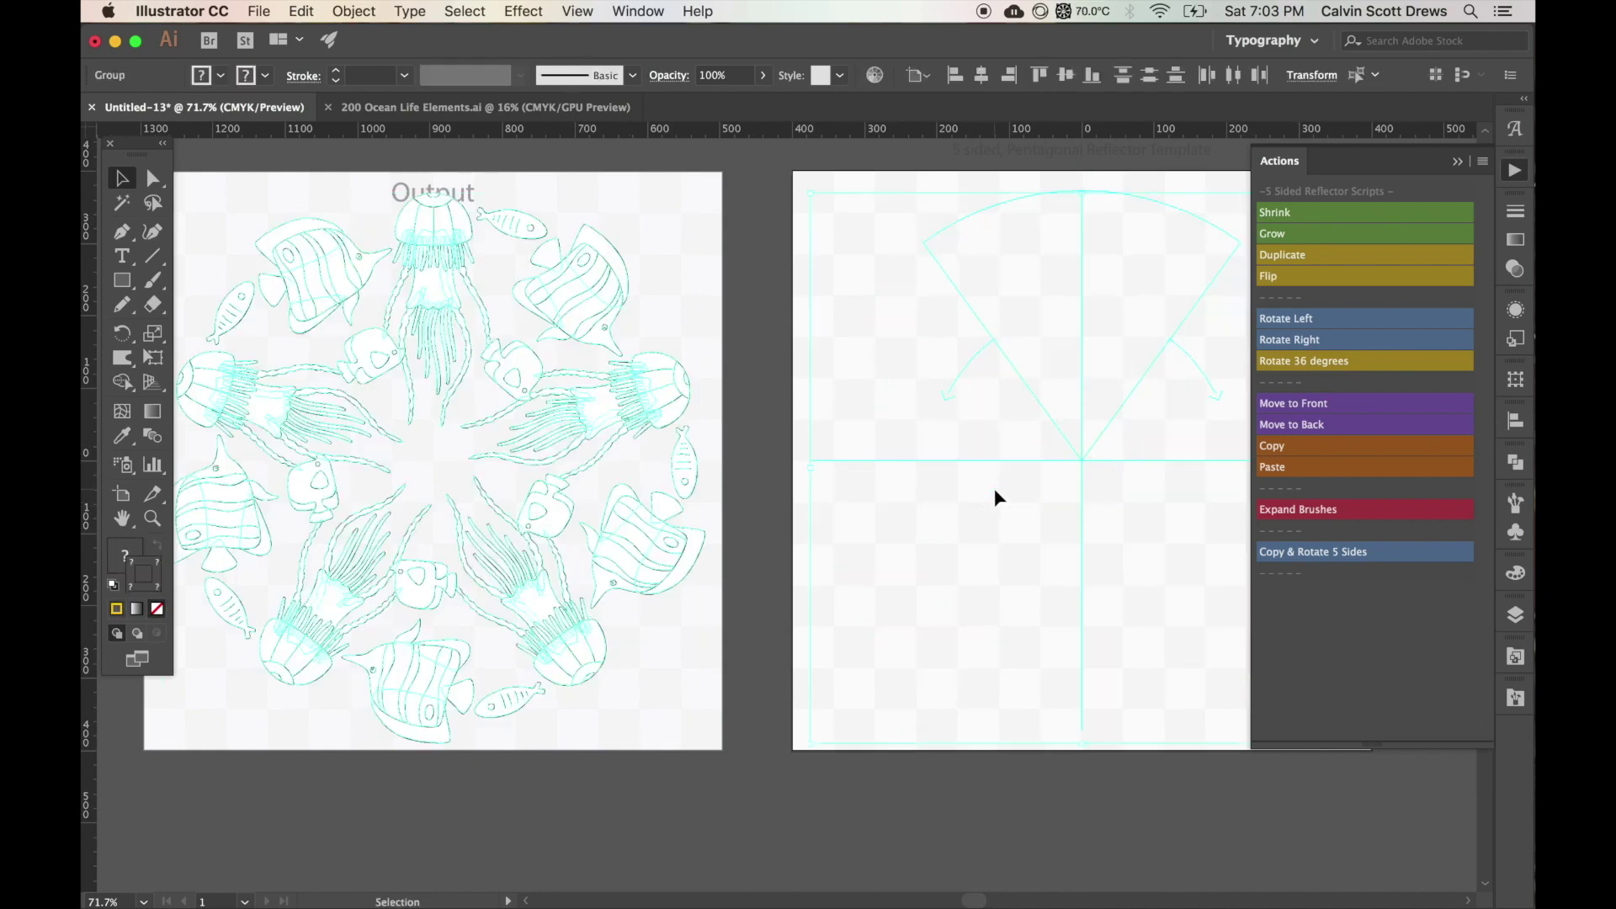
{"action": "left_click", "coordinate": [476, 108]}
{"action": "left_click_drag", "start_coordinate": [631, 210], "coordinate": [1158, 281]}
{"action": "left_click", "coordinate": [1313, 552]}
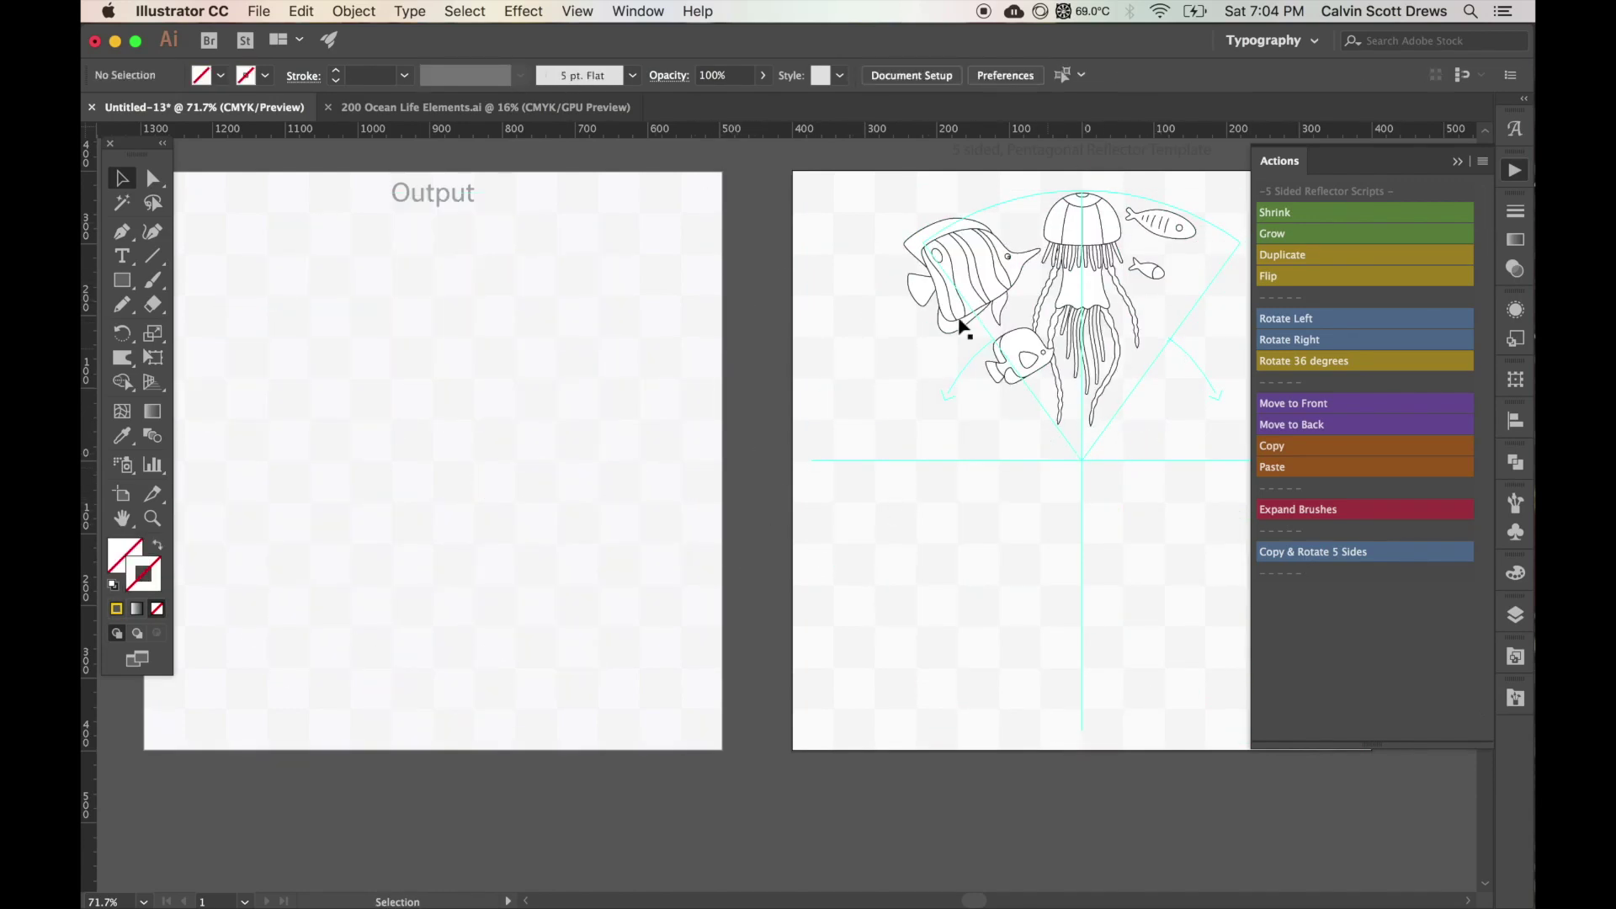
{"action": "left_click", "coordinate": [1299, 554]}
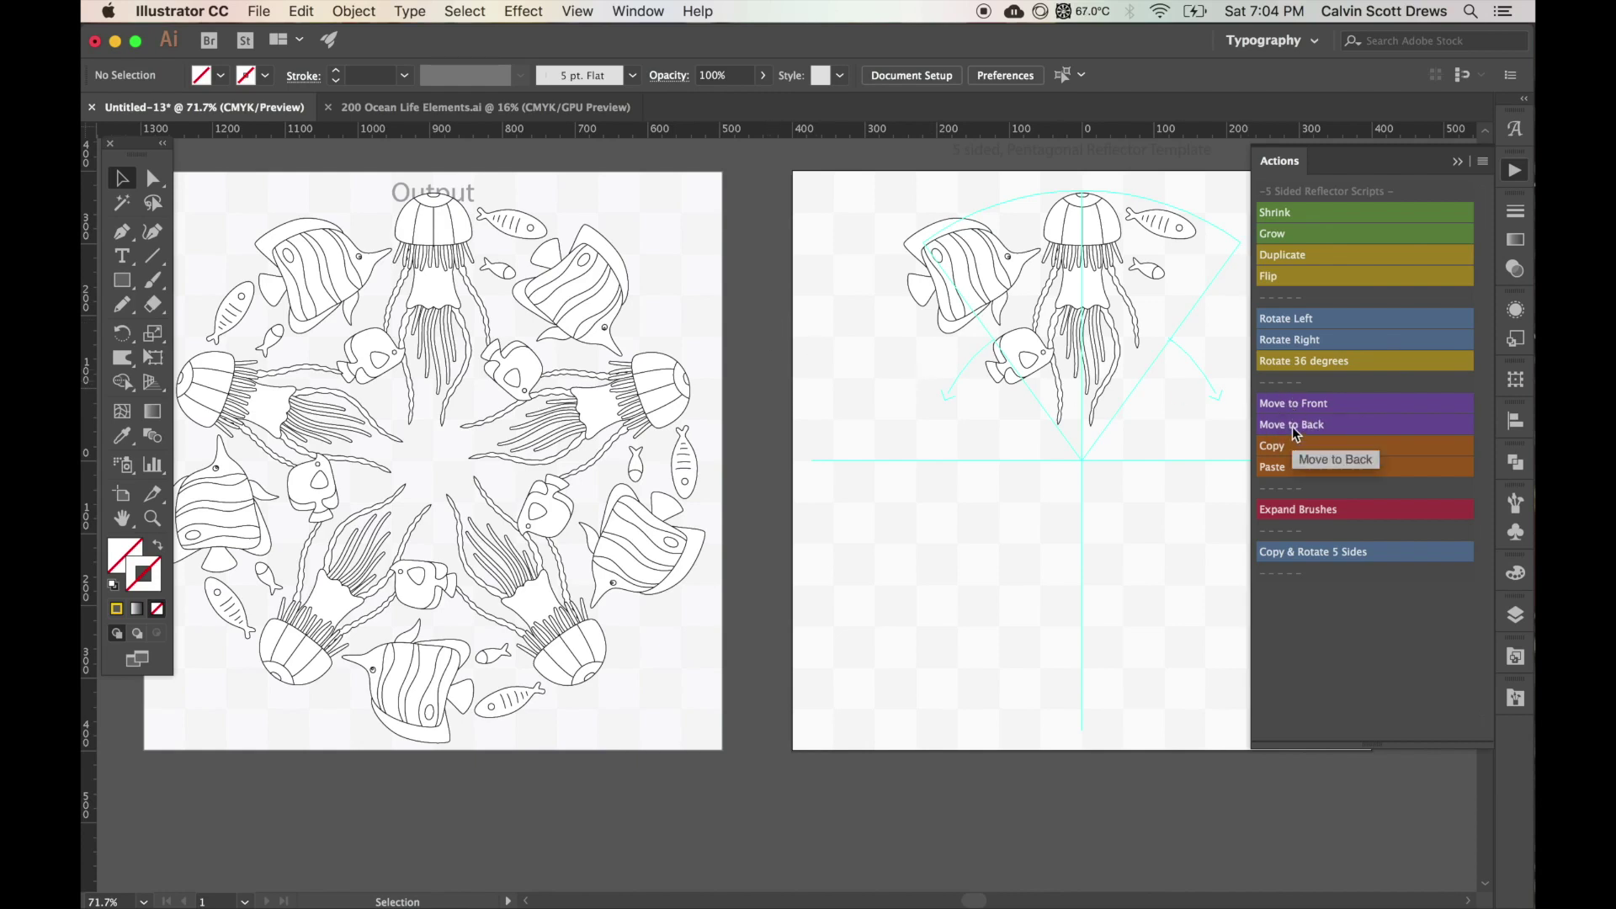
{"action": "left_click", "coordinate": [664, 389]}
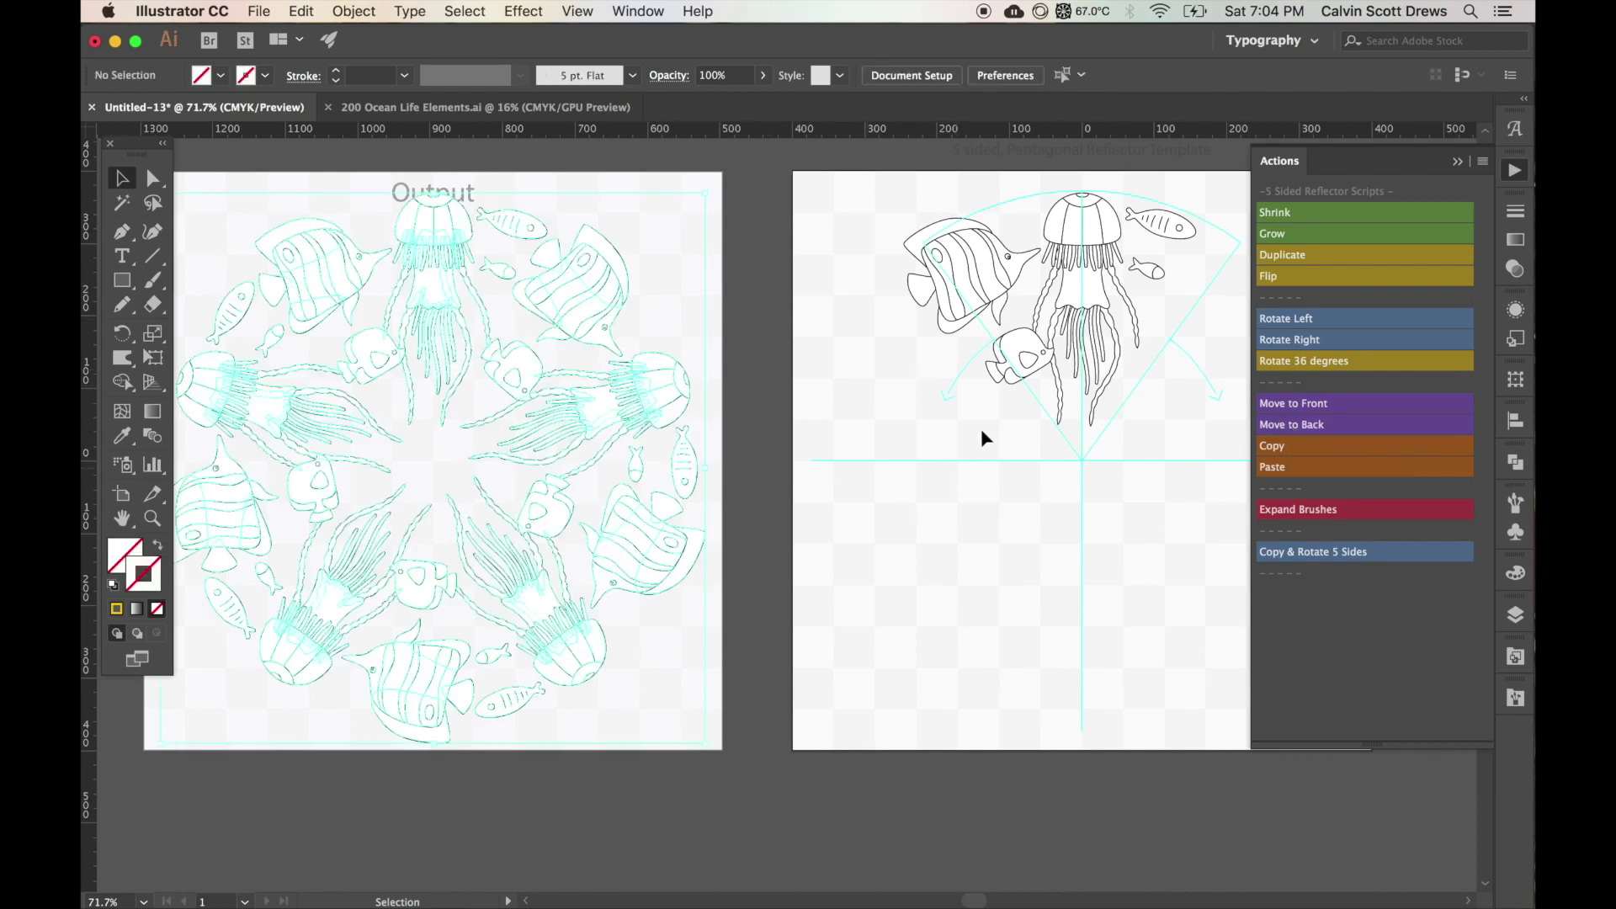
{"action": "key", "text": "Delete"}
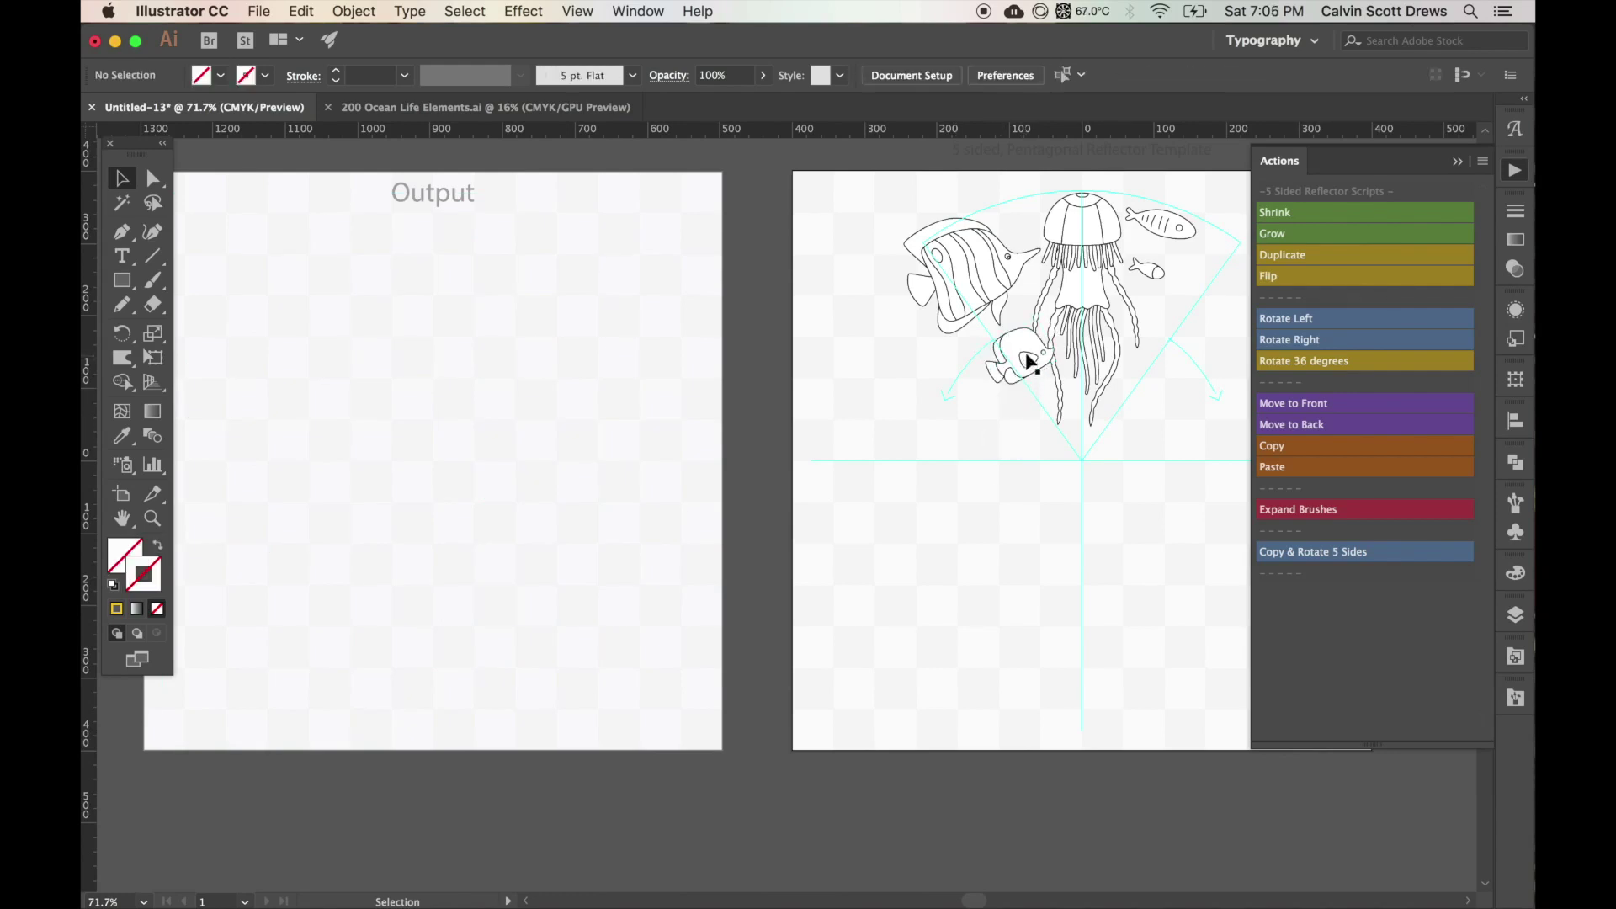
{"action": "left_click_drag", "start_coordinate": [1024, 357], "coordinate": [1033, 344]}
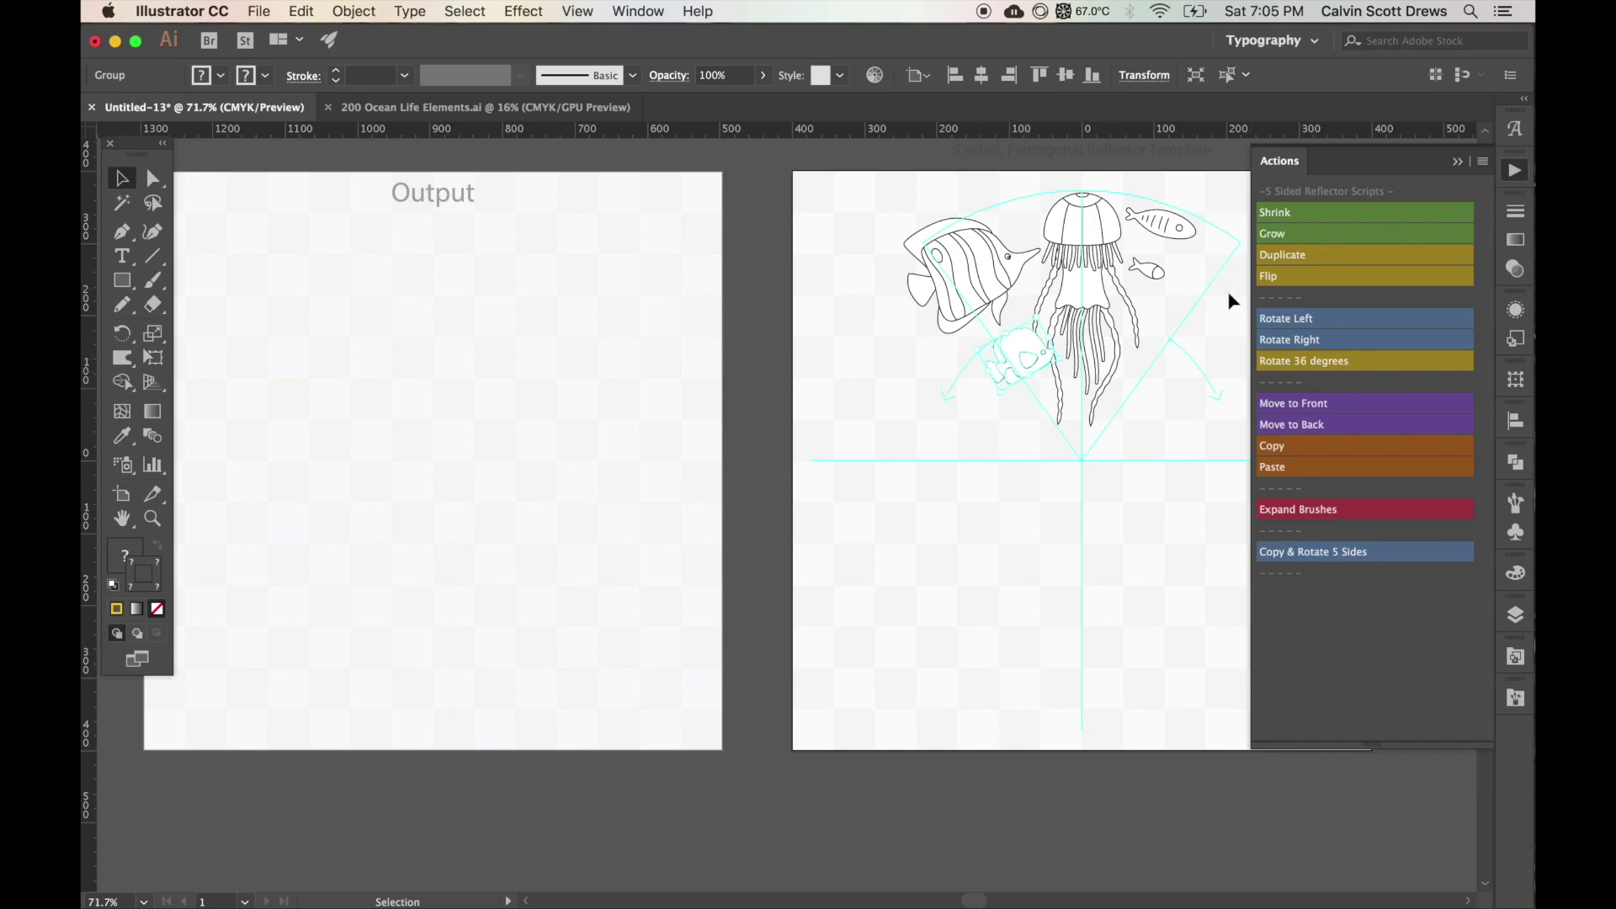
{"action": "left_click", "coordinate": [1275, 261]}
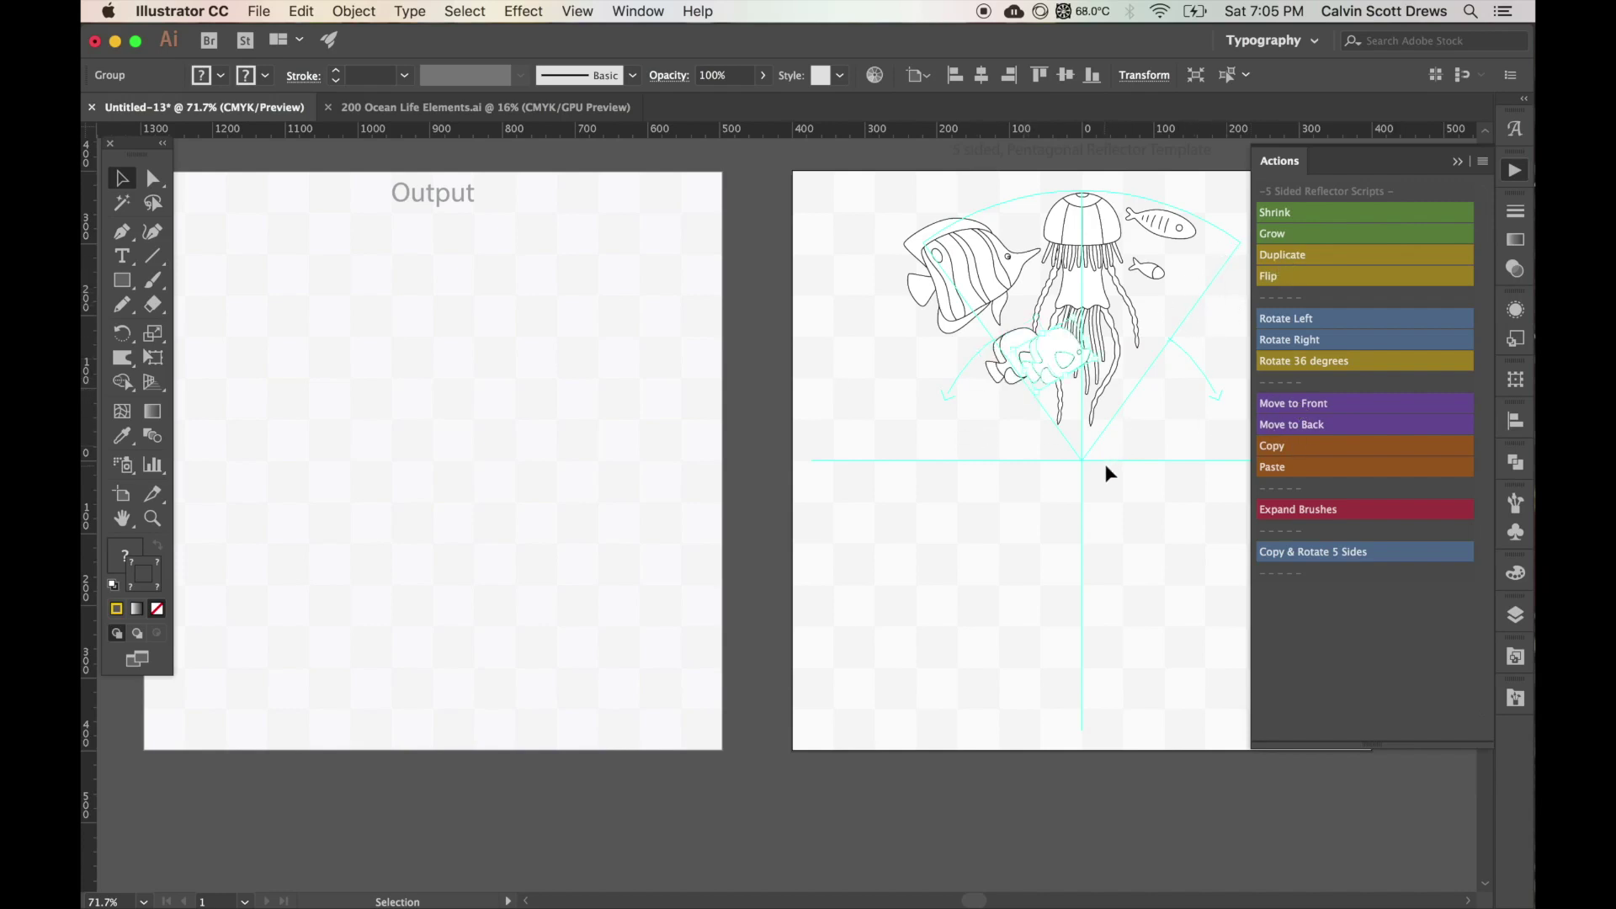
{"action": "left_click", "coordinate": [1084, 386]}
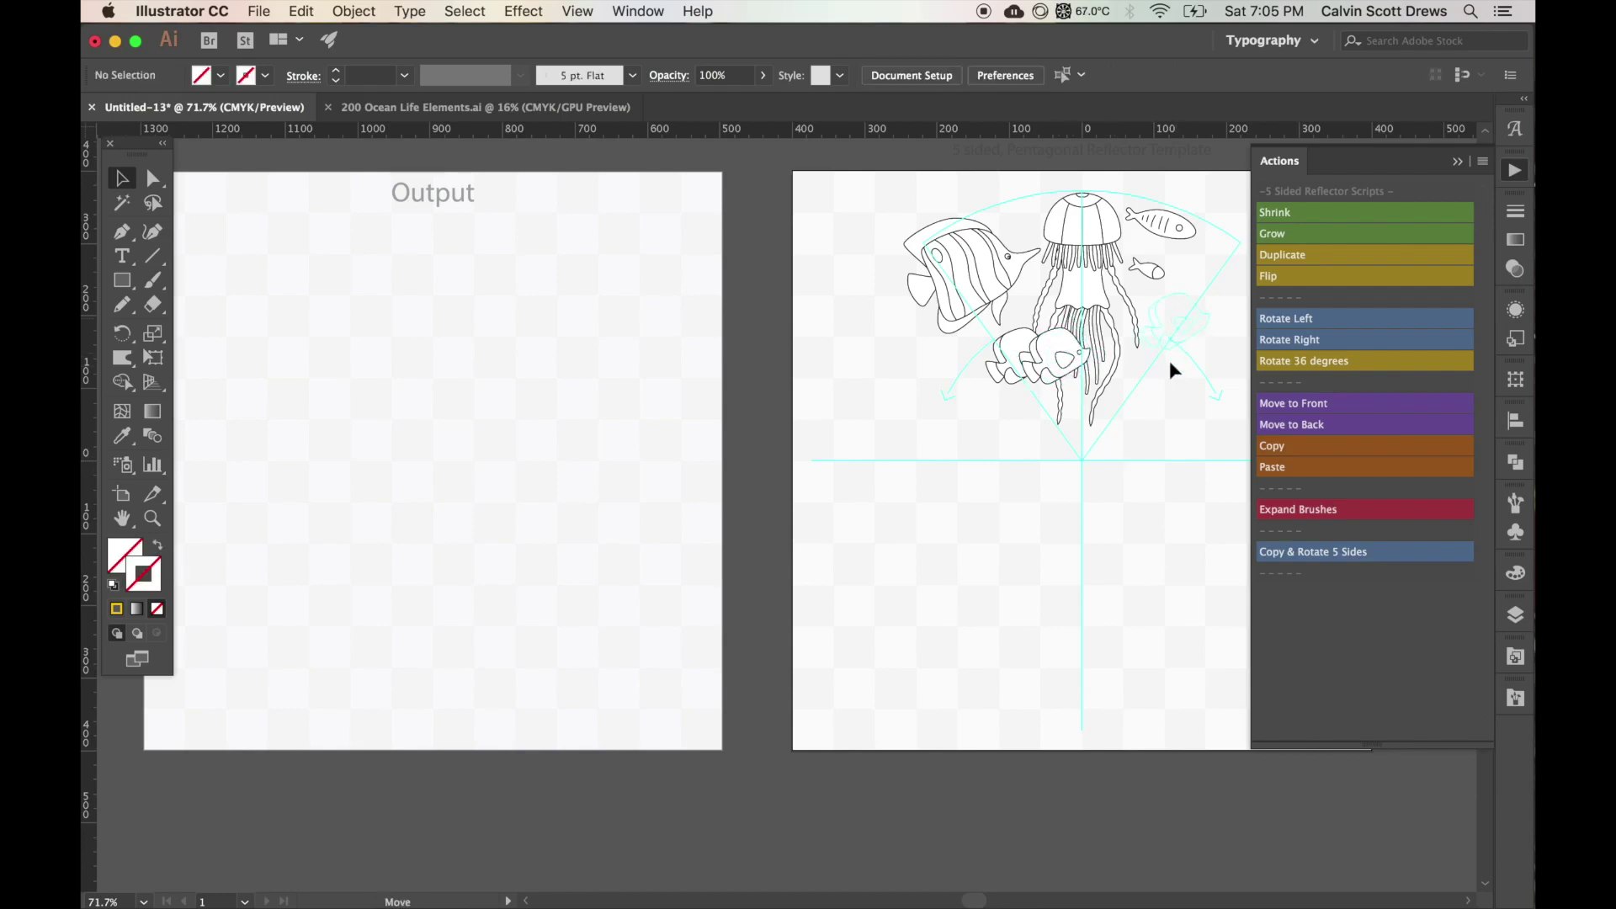
{"action": "left_click_drag", "start_coordinate": [1170, 362], "coordinate": [1172, 352]}
{"action": "left_click", "coordinate": [1167, 430]}
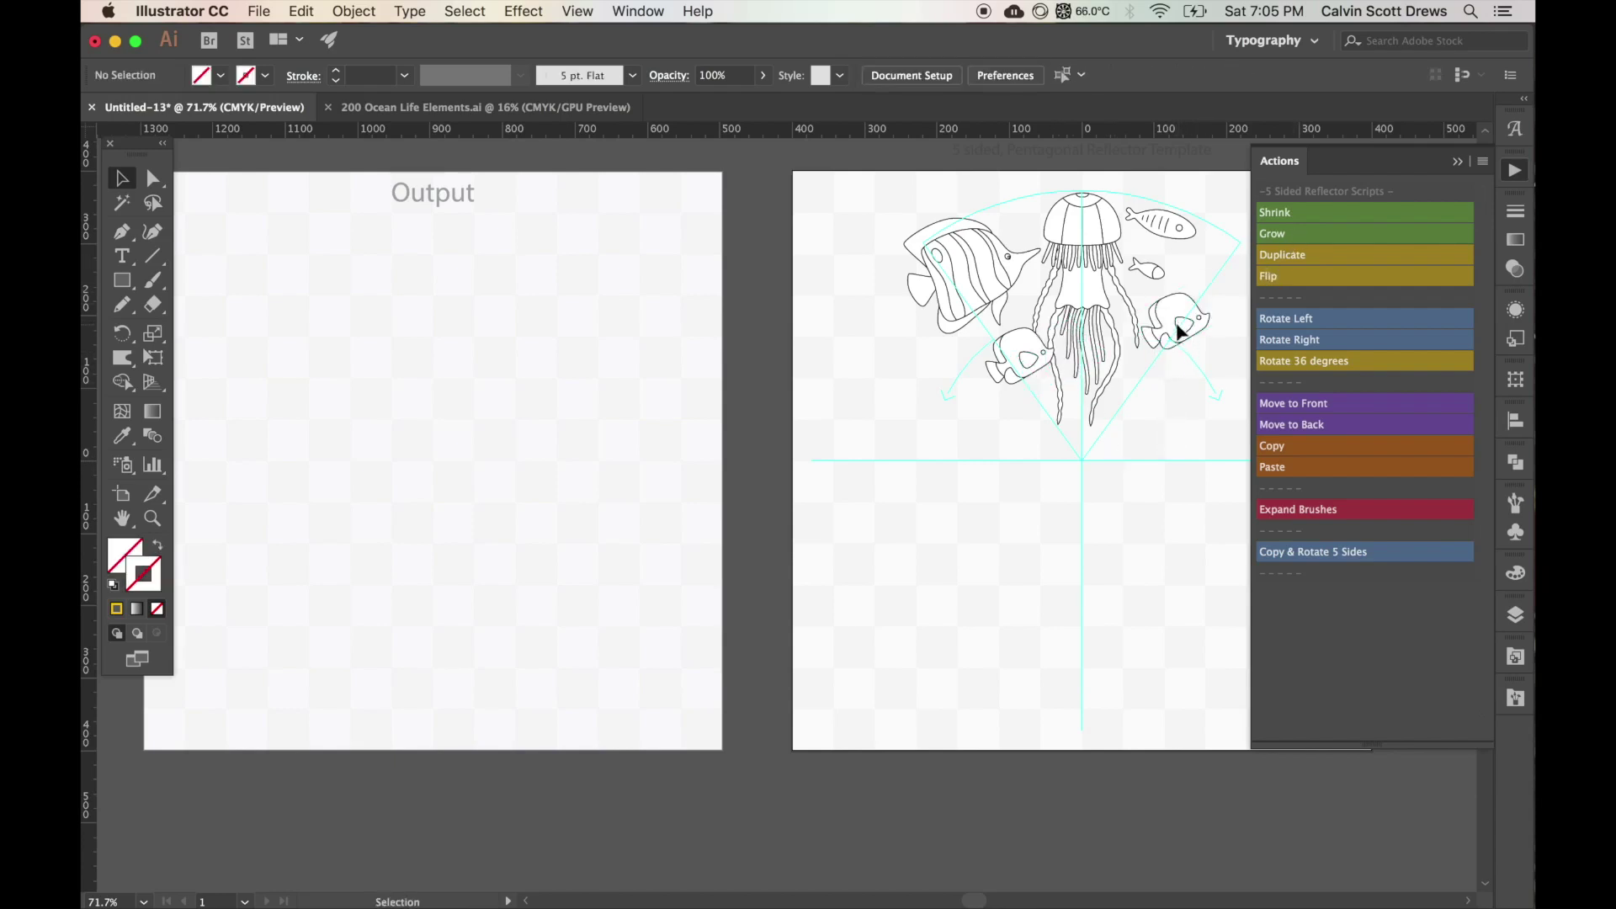
{"action": "left_click", "coordinate": [1175, 336]}
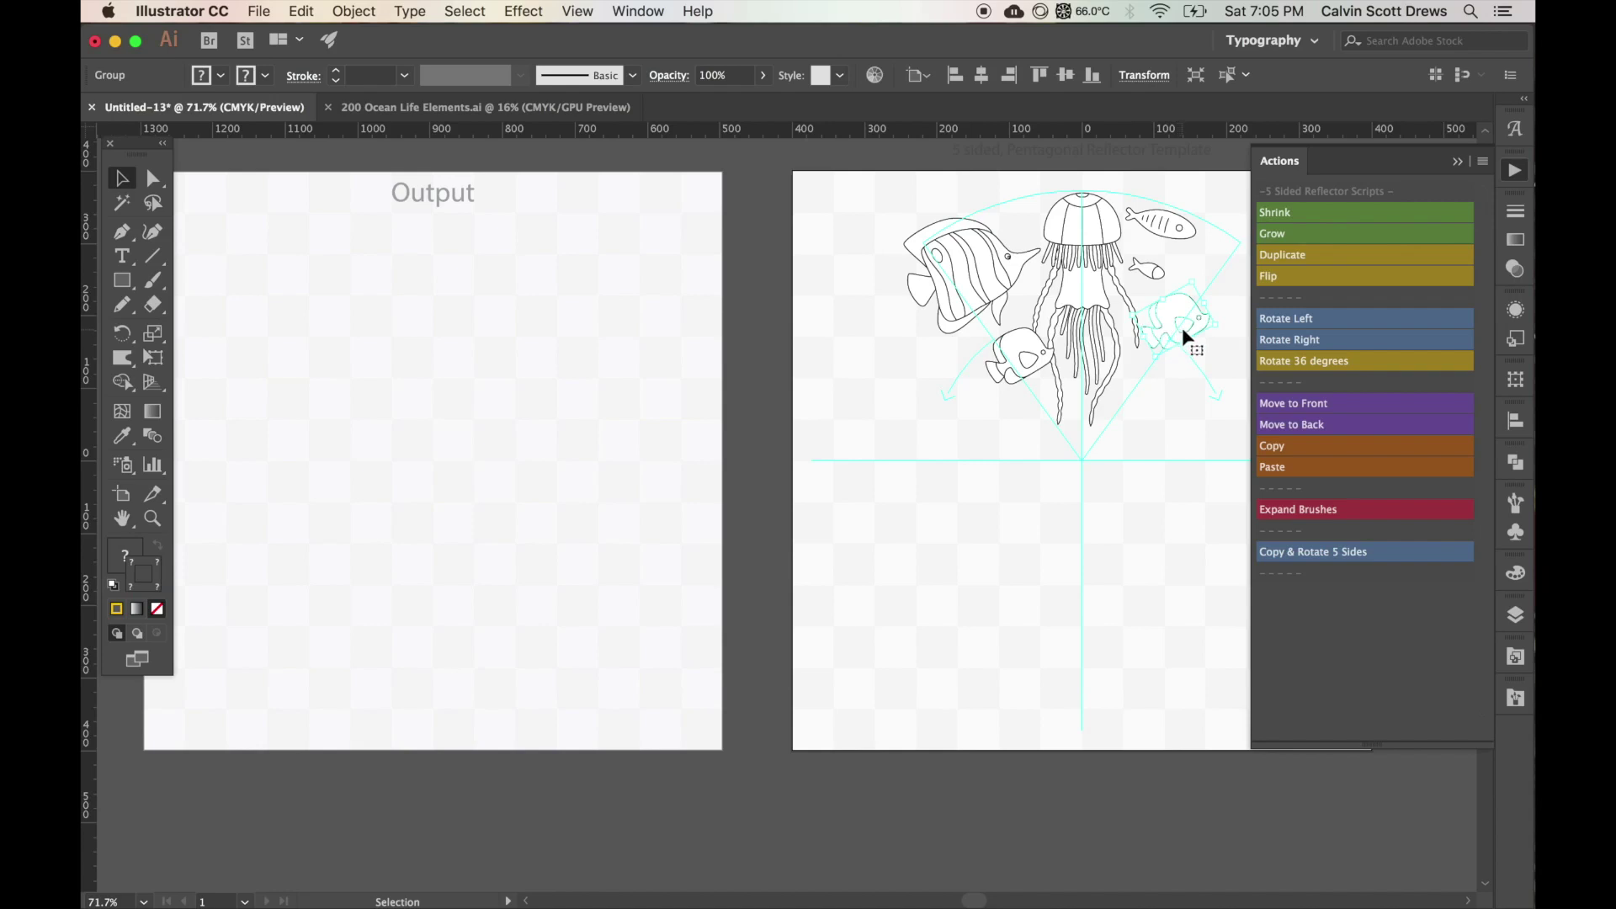
{"action": "key", "text": "Delete"}
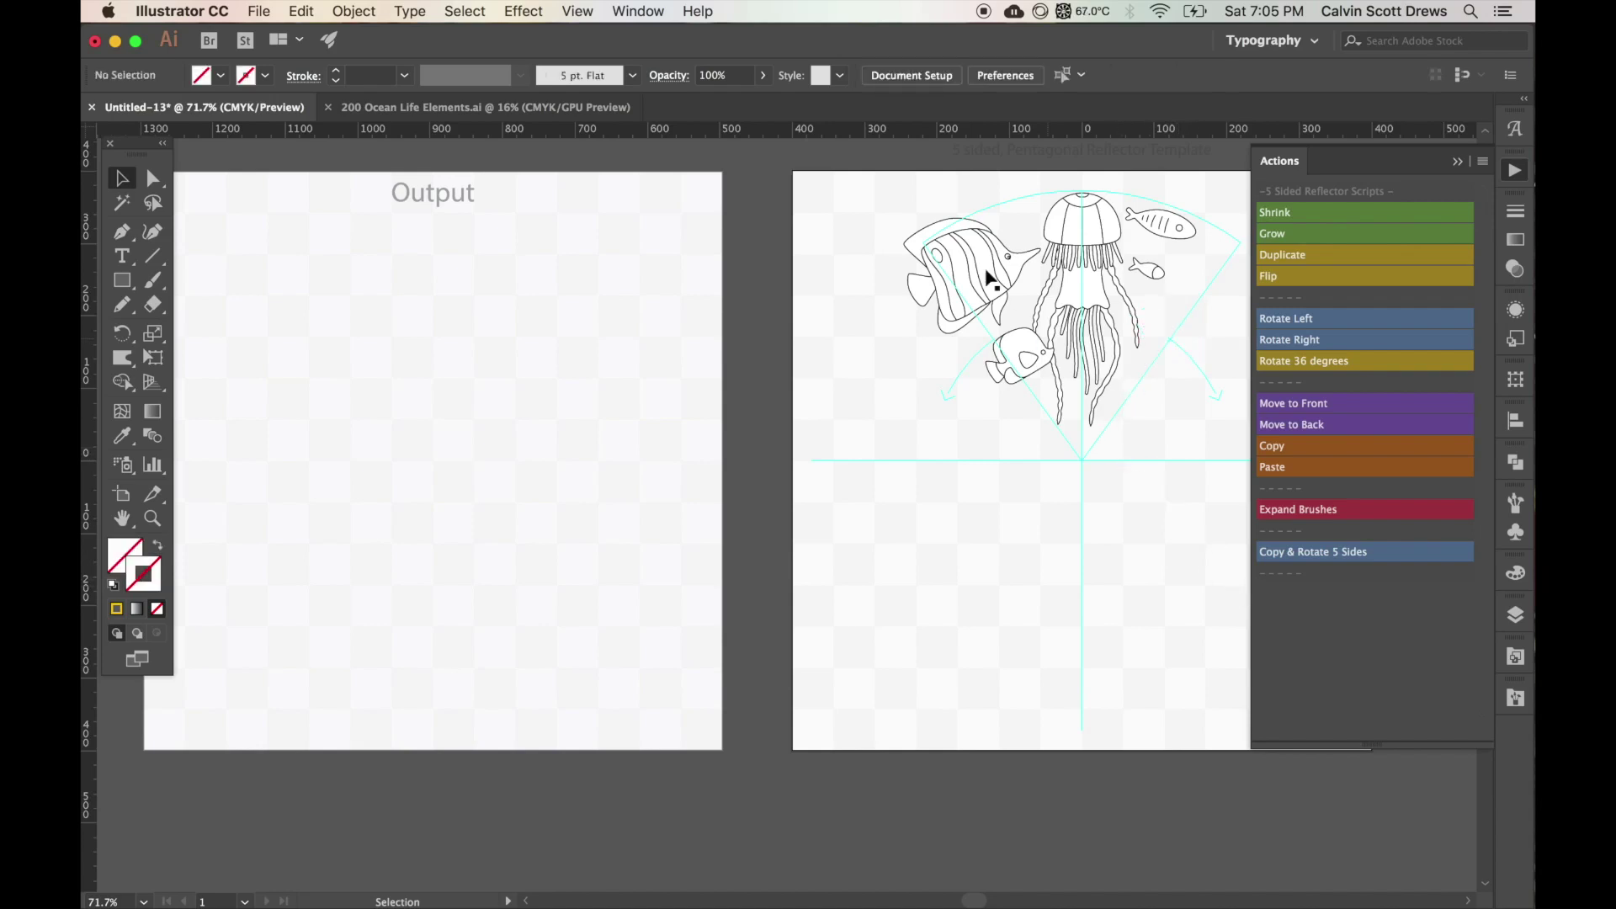
Step: Run Copy & Rotate 5 Sides on the jellyfish-and-fish wedge and select the Output mandala
{"action": "left_click", "coordinate": [1283, 553]}
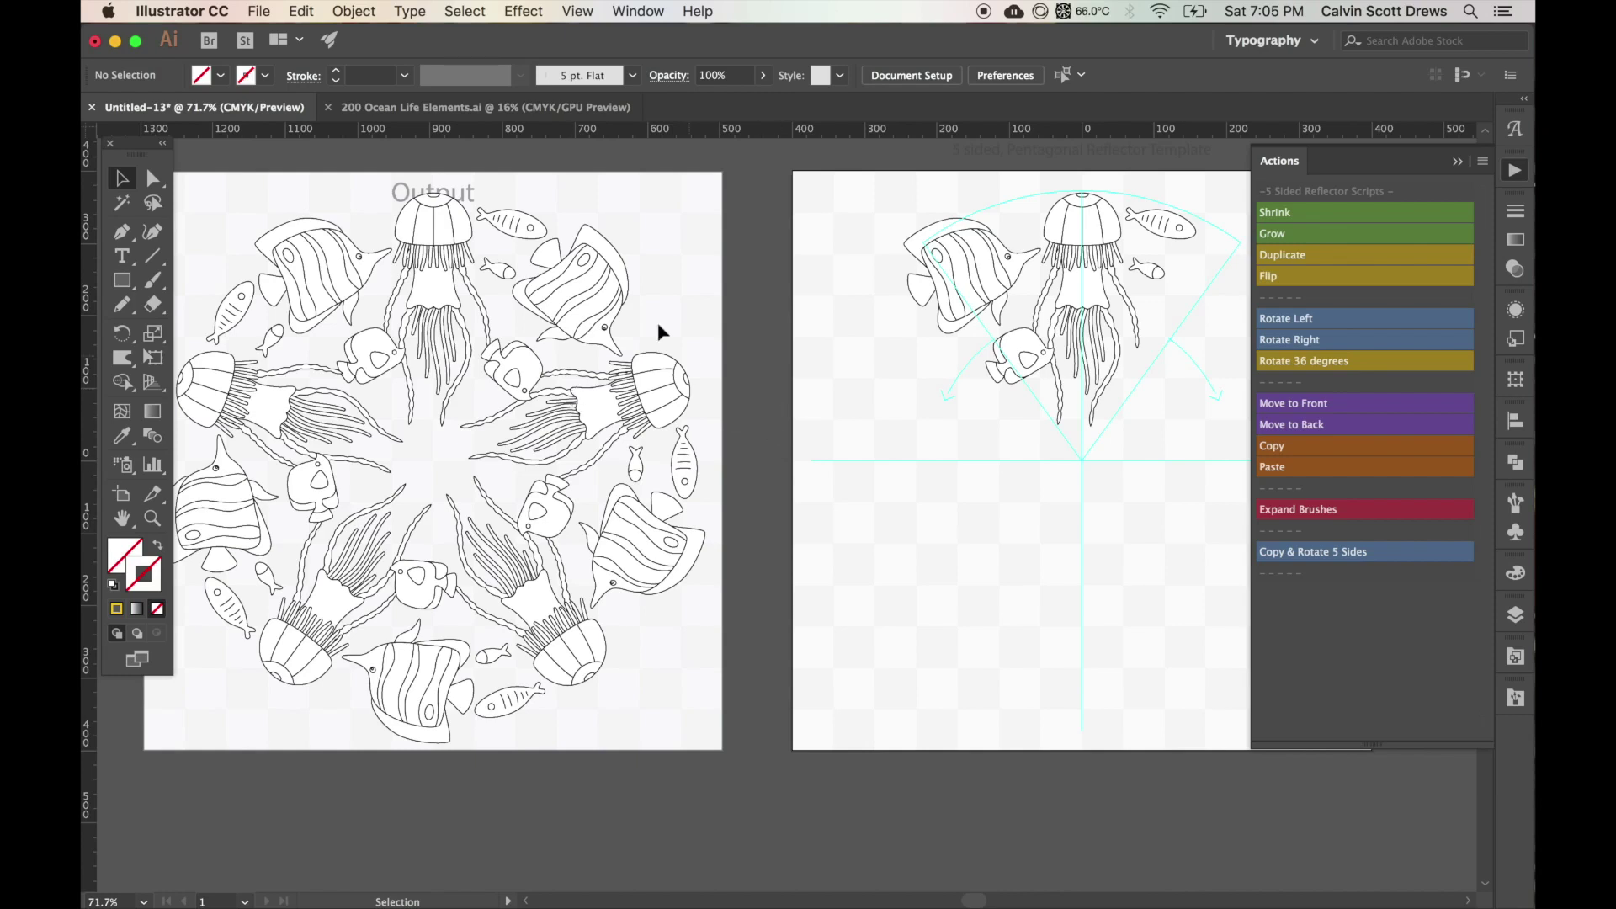
{"action": "left_click_drag", "start_coordinate": [702, 192], "coordinate": [224, 710]}
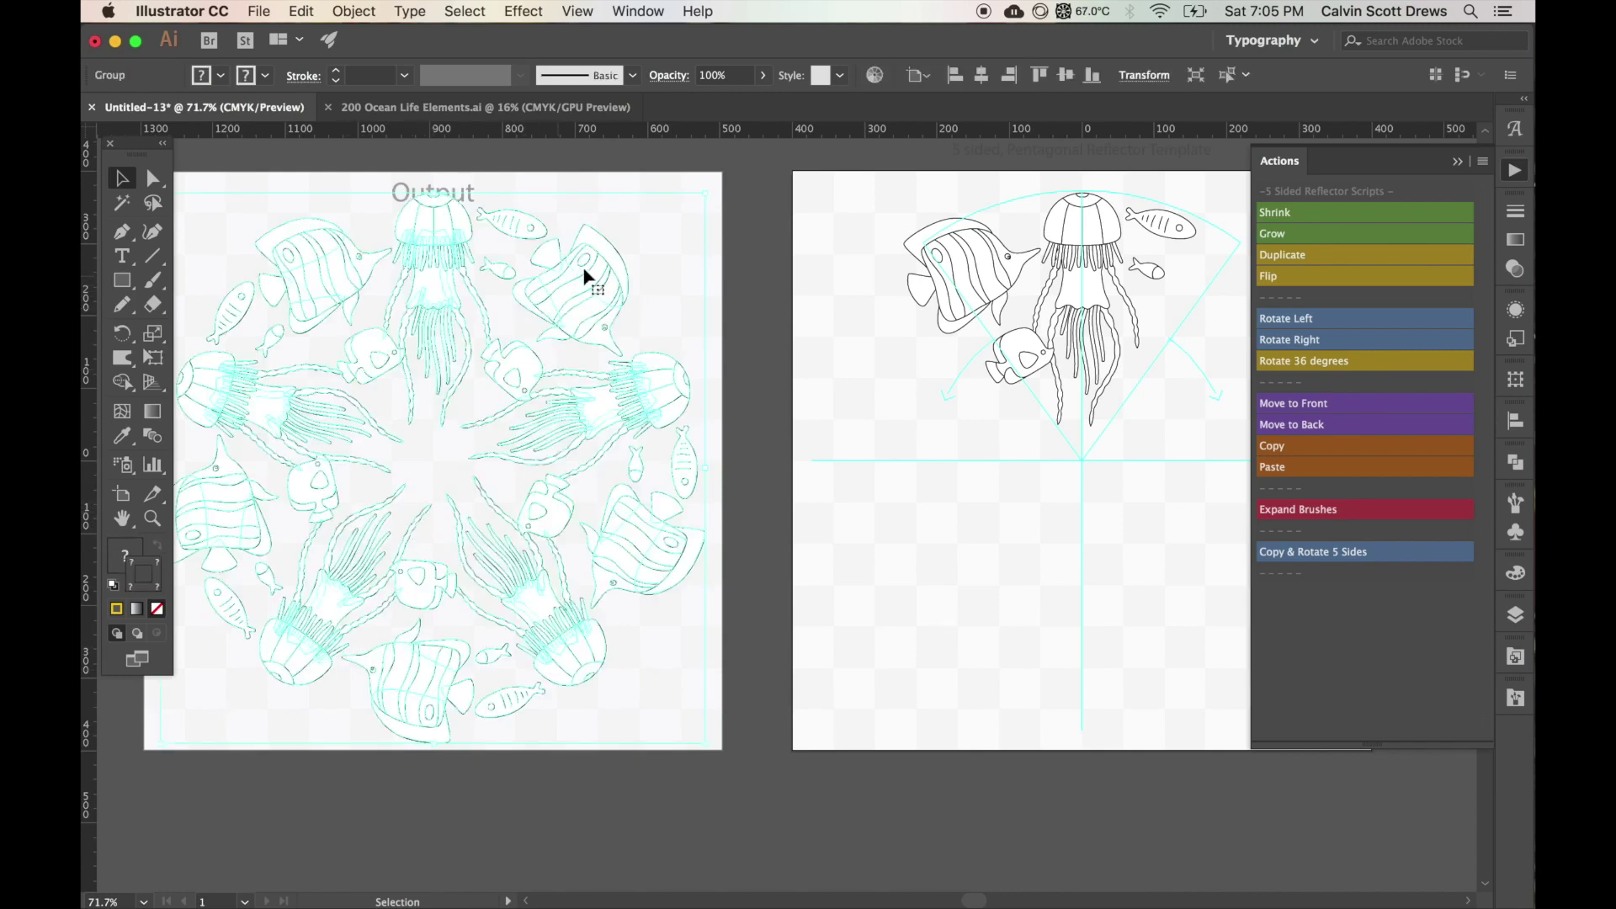
{"action": "key", "text": "a"}
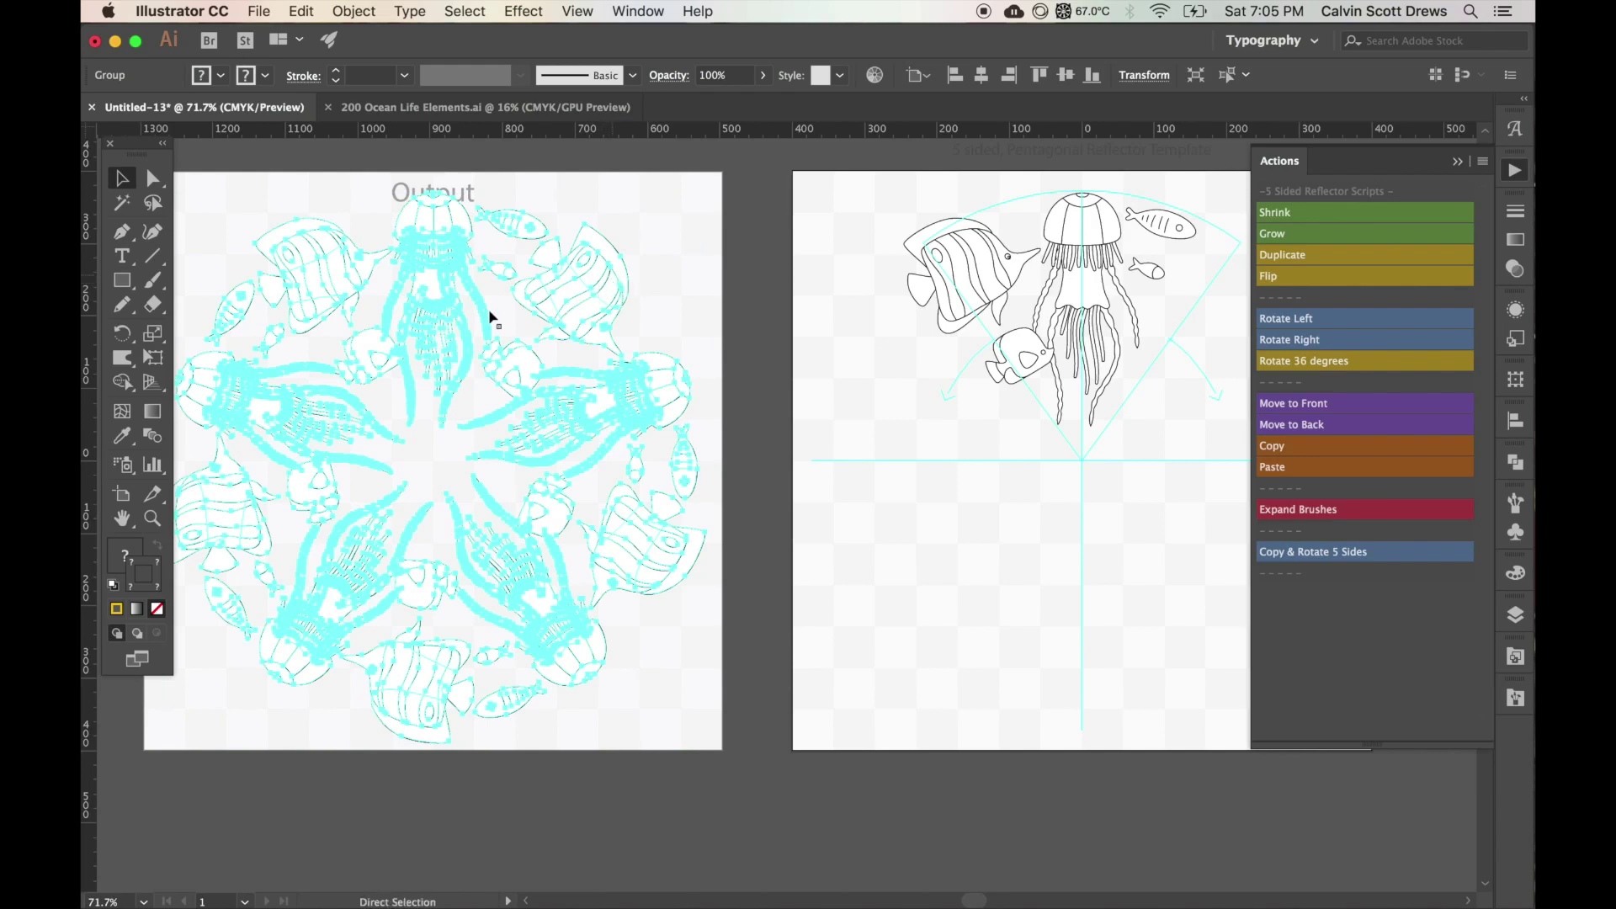
{"action": "key", "text": "v"}
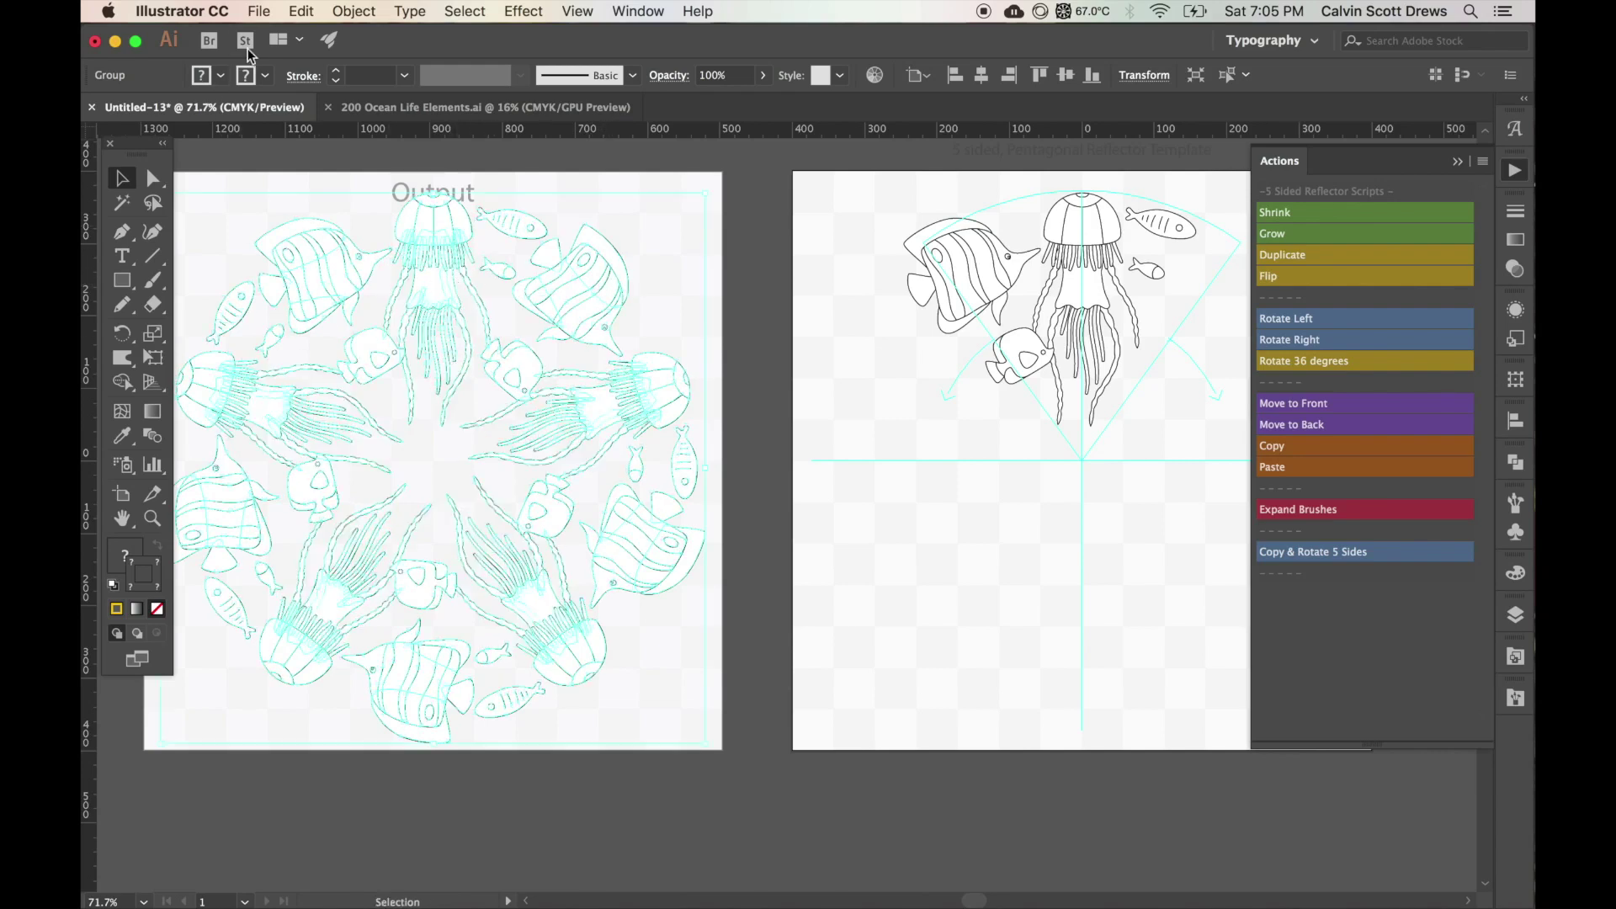
Step: Create a new 2000 × 2000 px document
{"action": "left_click", "coordinate": [260, 11]}
{"action": "left_click", "coordinate": [282, 36]}
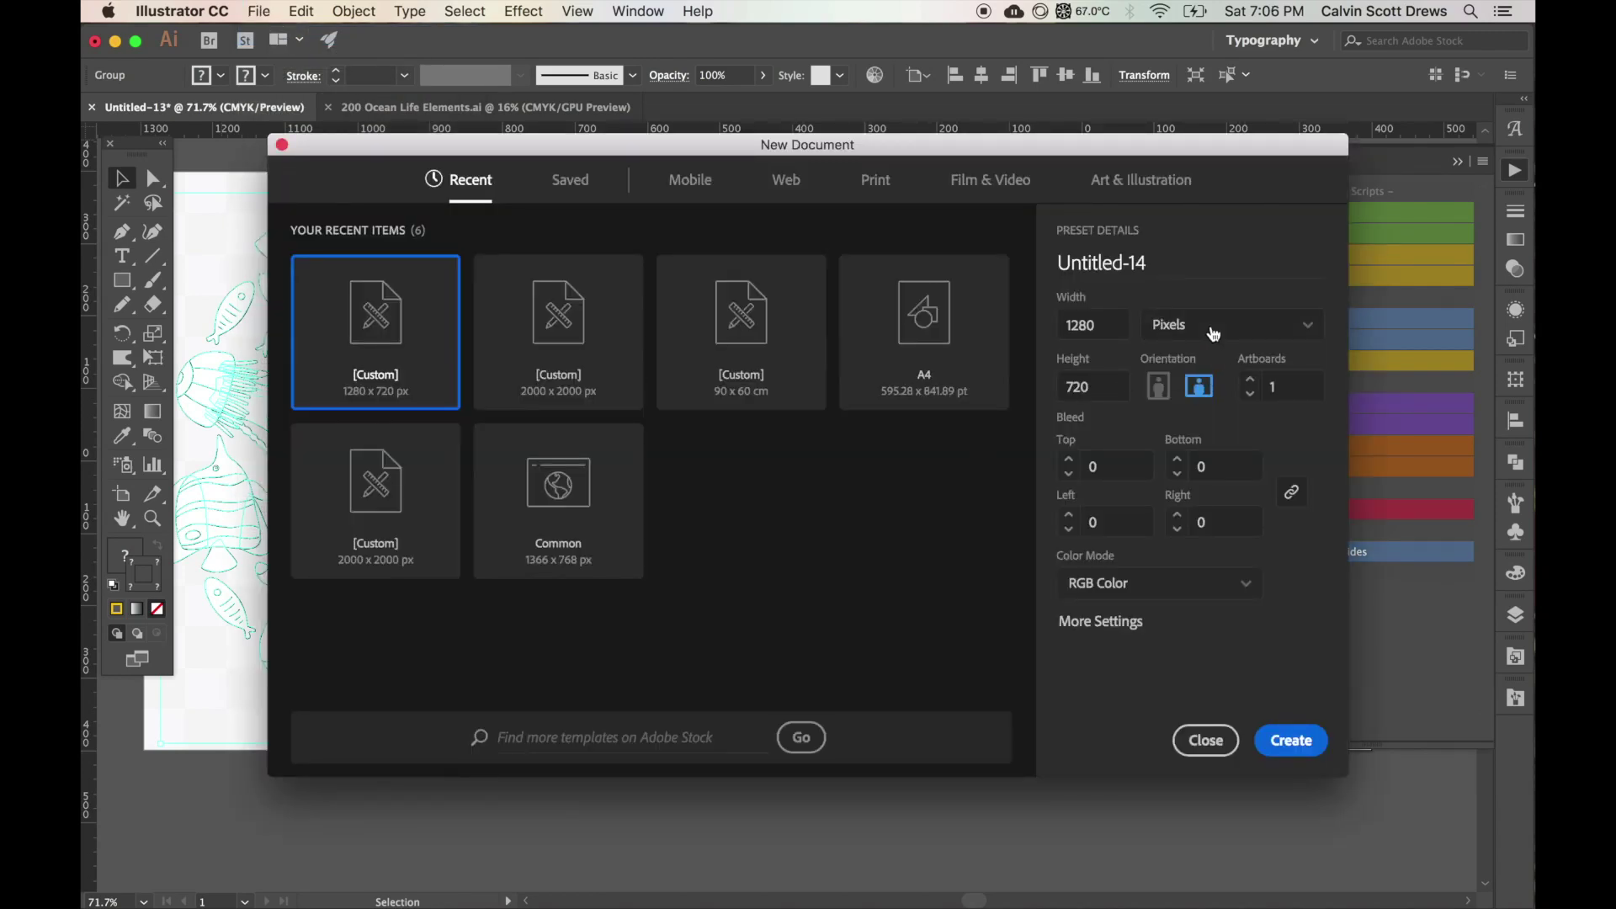
{"action": "left_click", "coordinate": [1094, 325]}
{"action": "type", "text": "2000"}
{"action": "left_click", "coordinate": [1059, 389]}
{"action": "type", "text": "2000"}
{"action": "left_click", "coordinate": [1288, 740]}
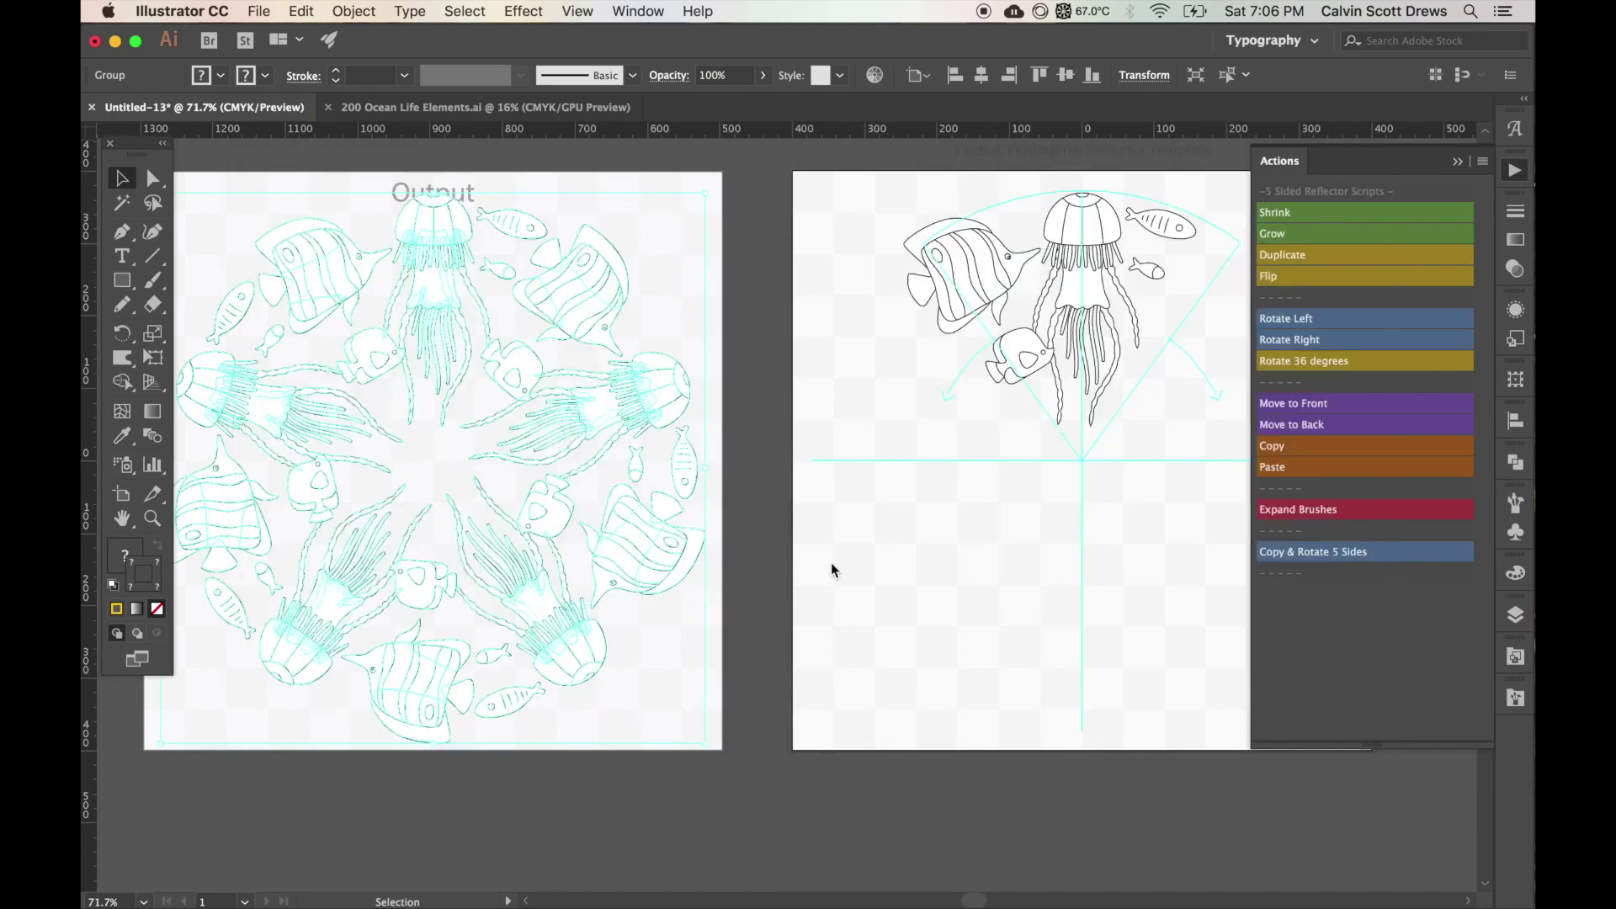
Step: Paste the mandala into the new document and scale it up to fill the page
{"action": "key", "text": "a"}
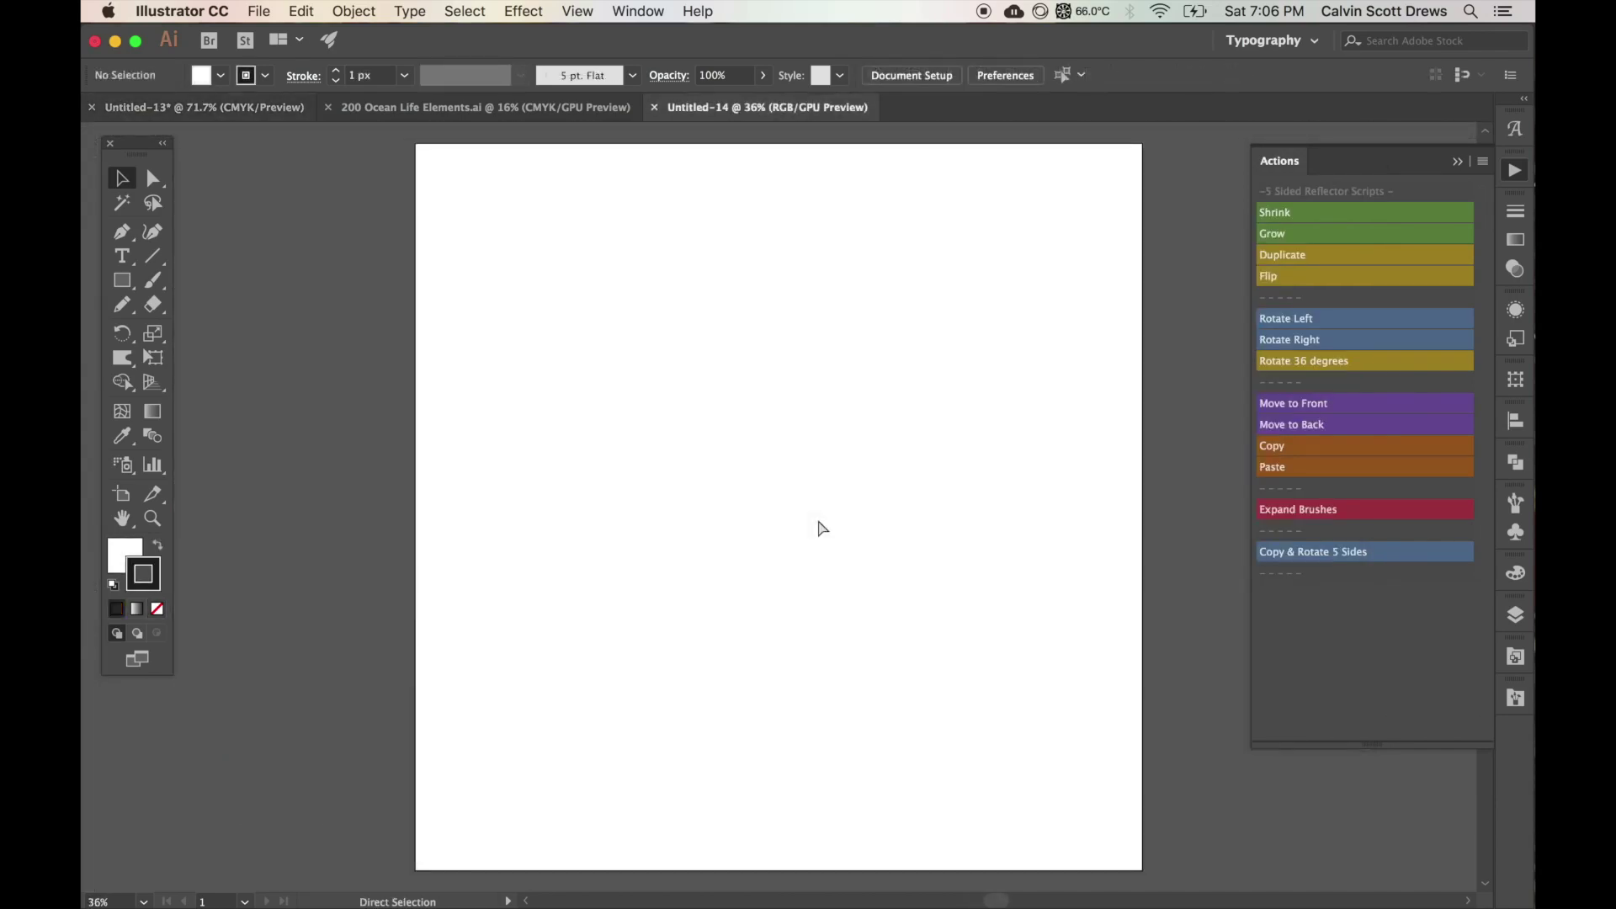
{"action": "key", "text": "super+v"}
{"action": "key", "text": "v"}
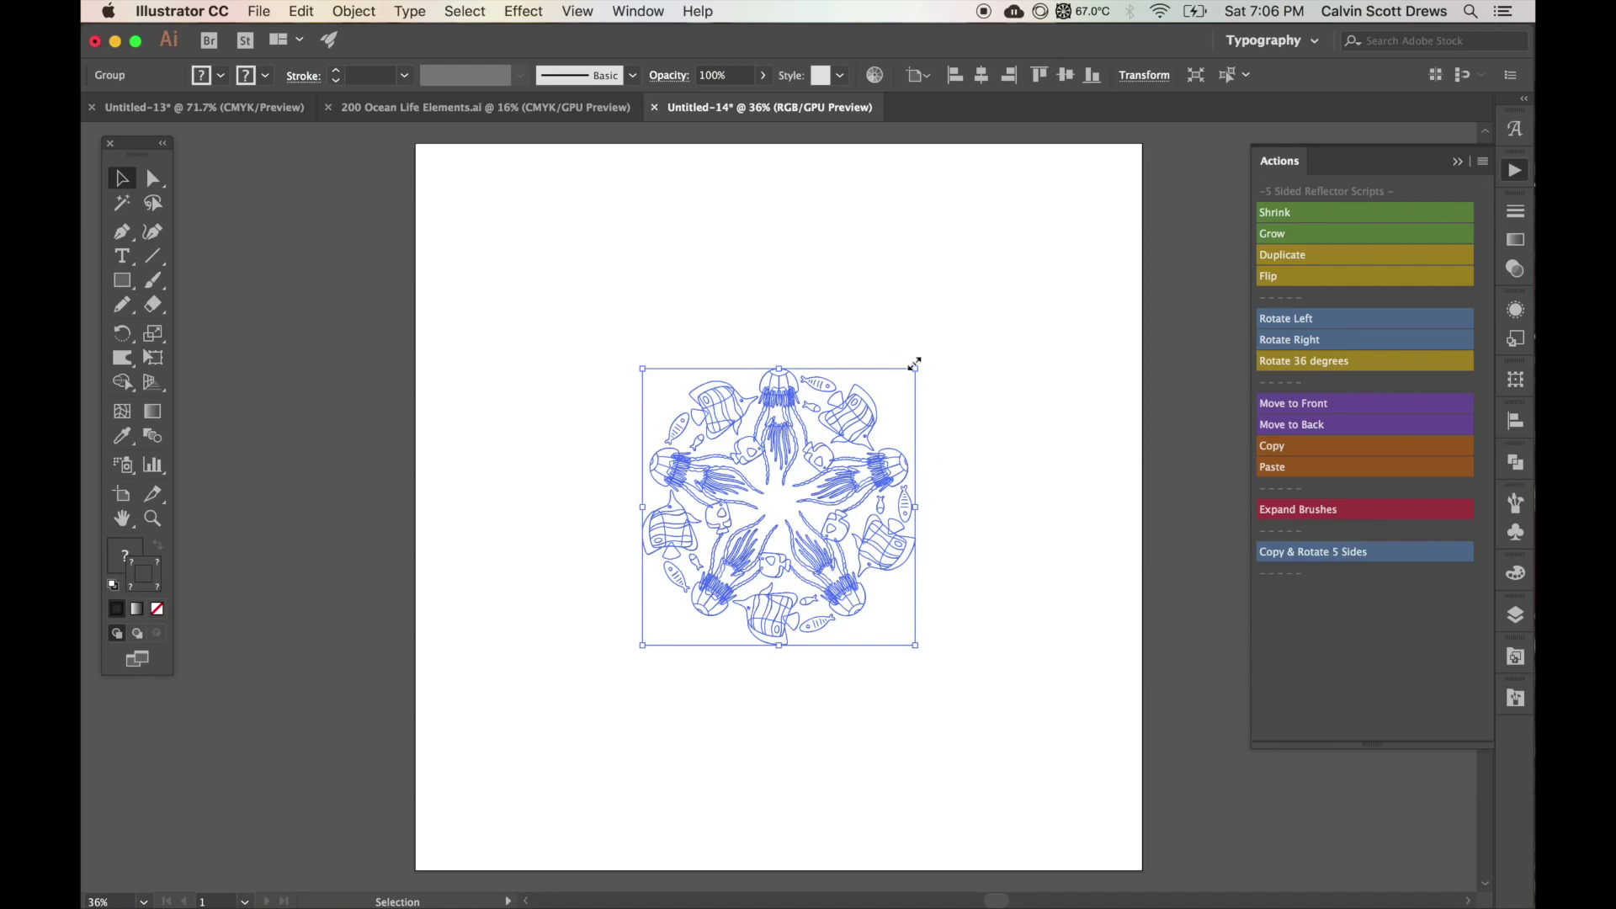
{"action": "left_click_drag", "start_coordinate": [918, 368], "coordinate": [1123, 152]}
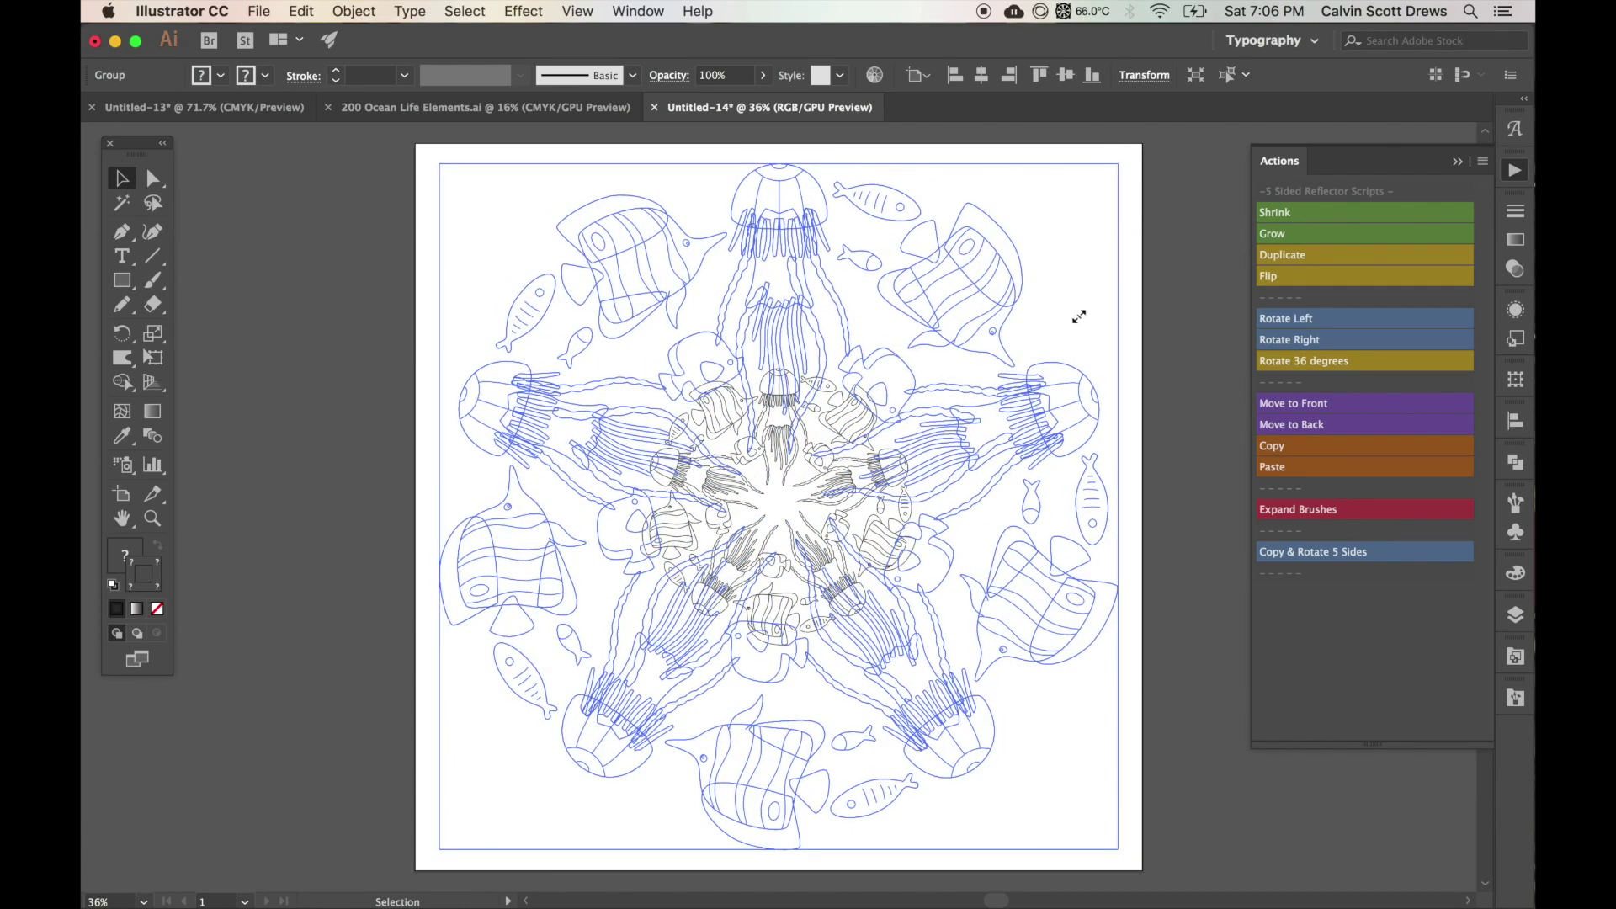
{"action": "left_click_drag", "start_coordinate": [1070, 347], "coordinate": [1069, 342]}
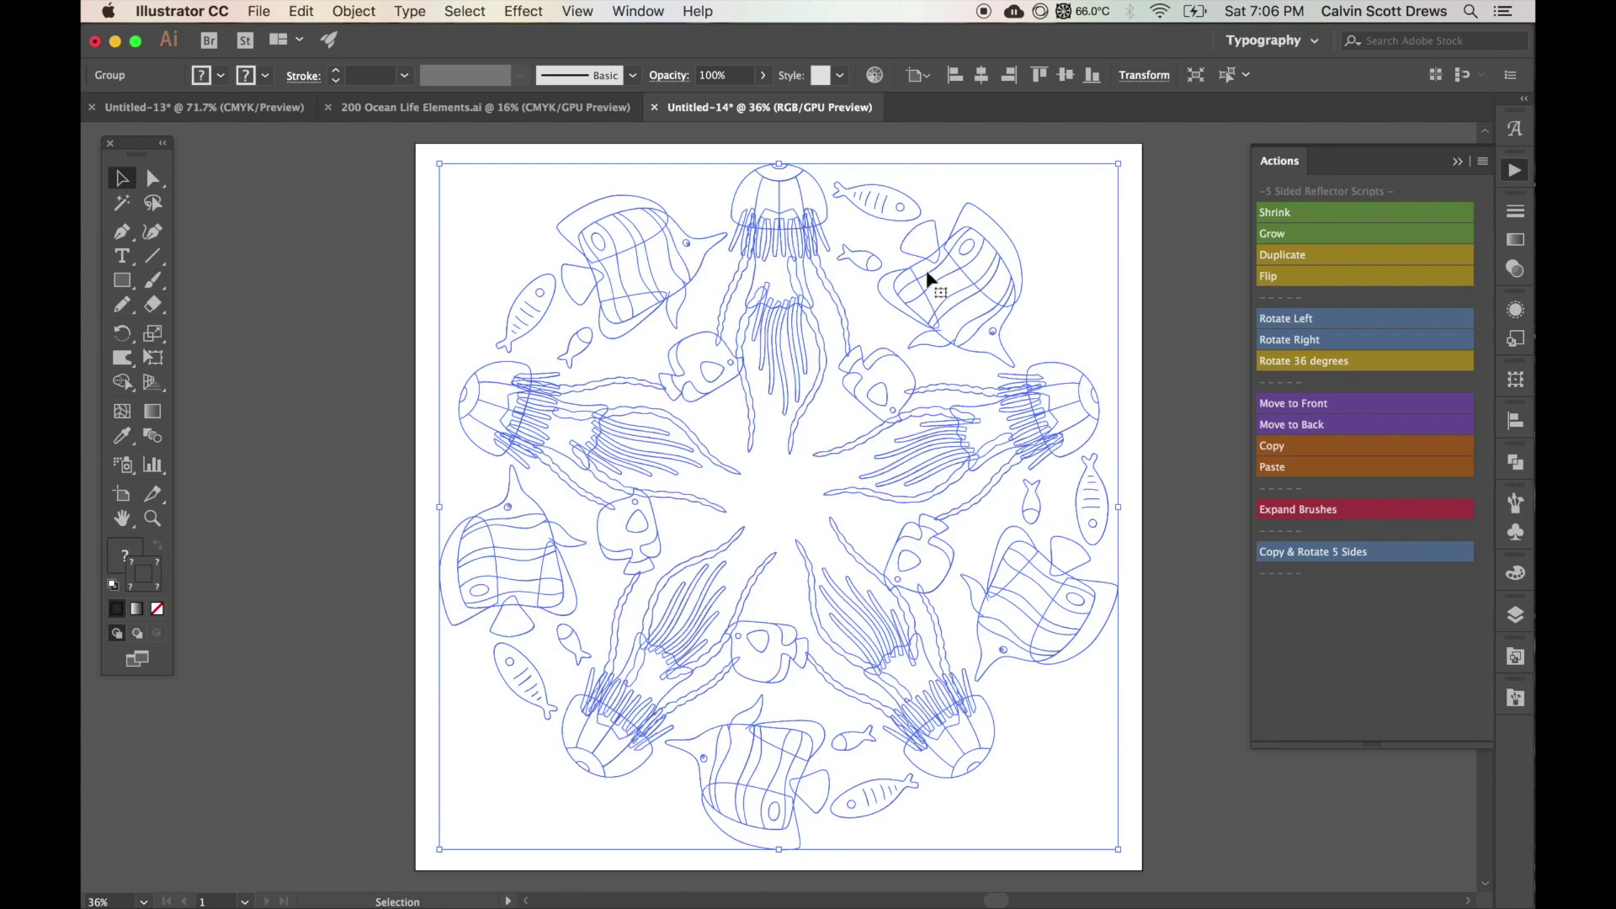
Step: Set the mandala's stroke weight to 3
{"action": "left_click", "coordinate": [371, 74]}
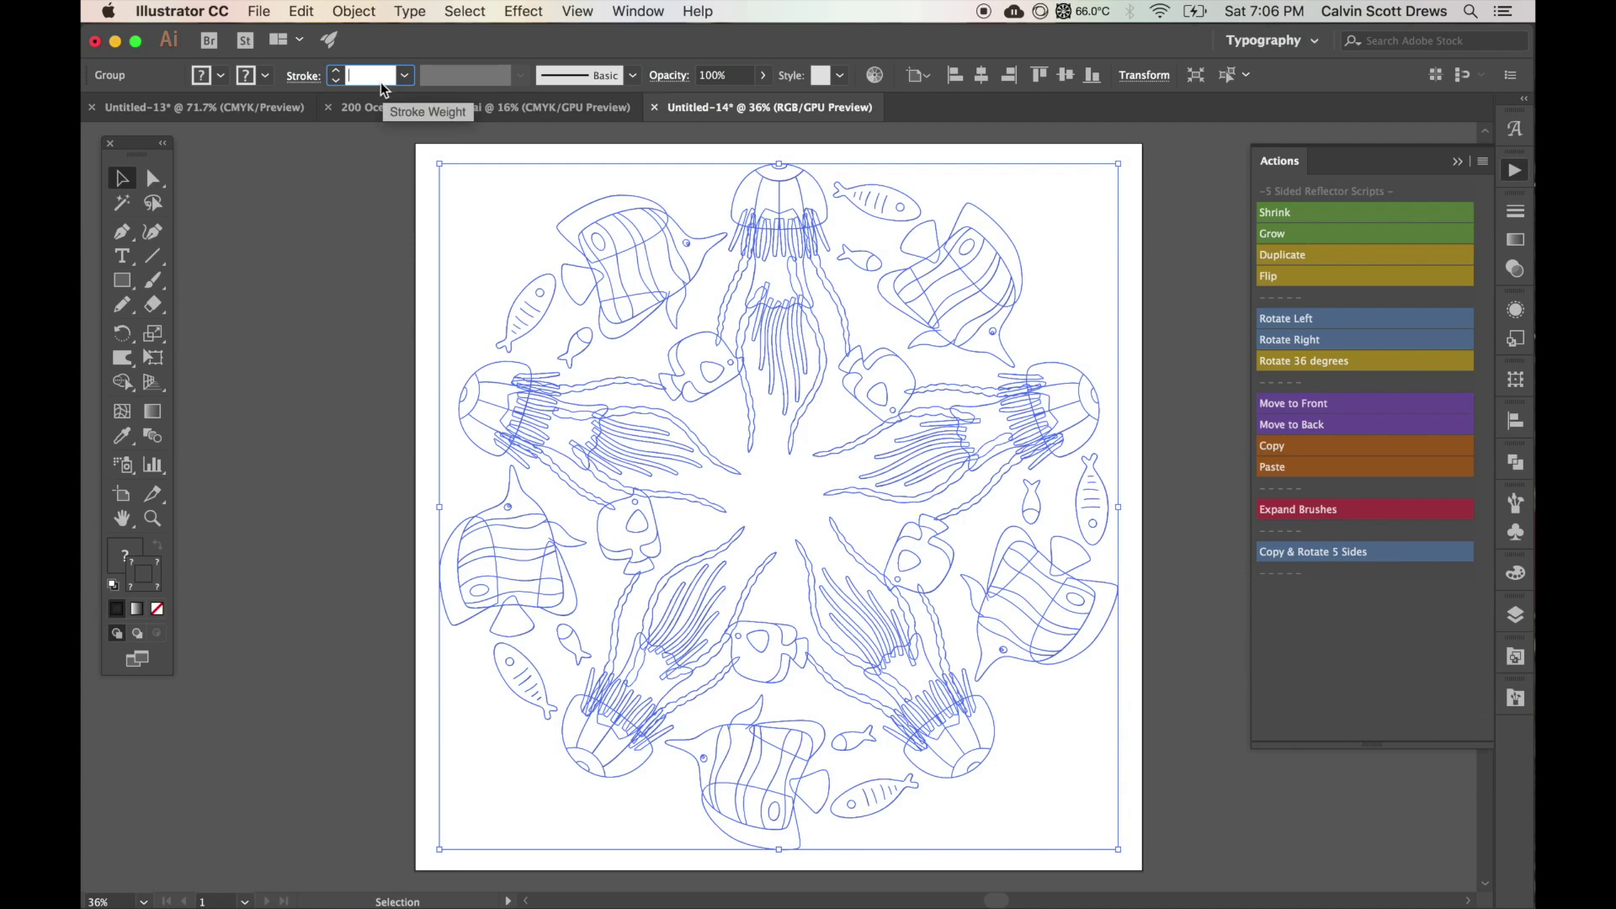
{"action": "type", "text": "3"}
{"action": "key", "text": "Return"}
{"action": "left_click", "coordinate": [1137, 303]}
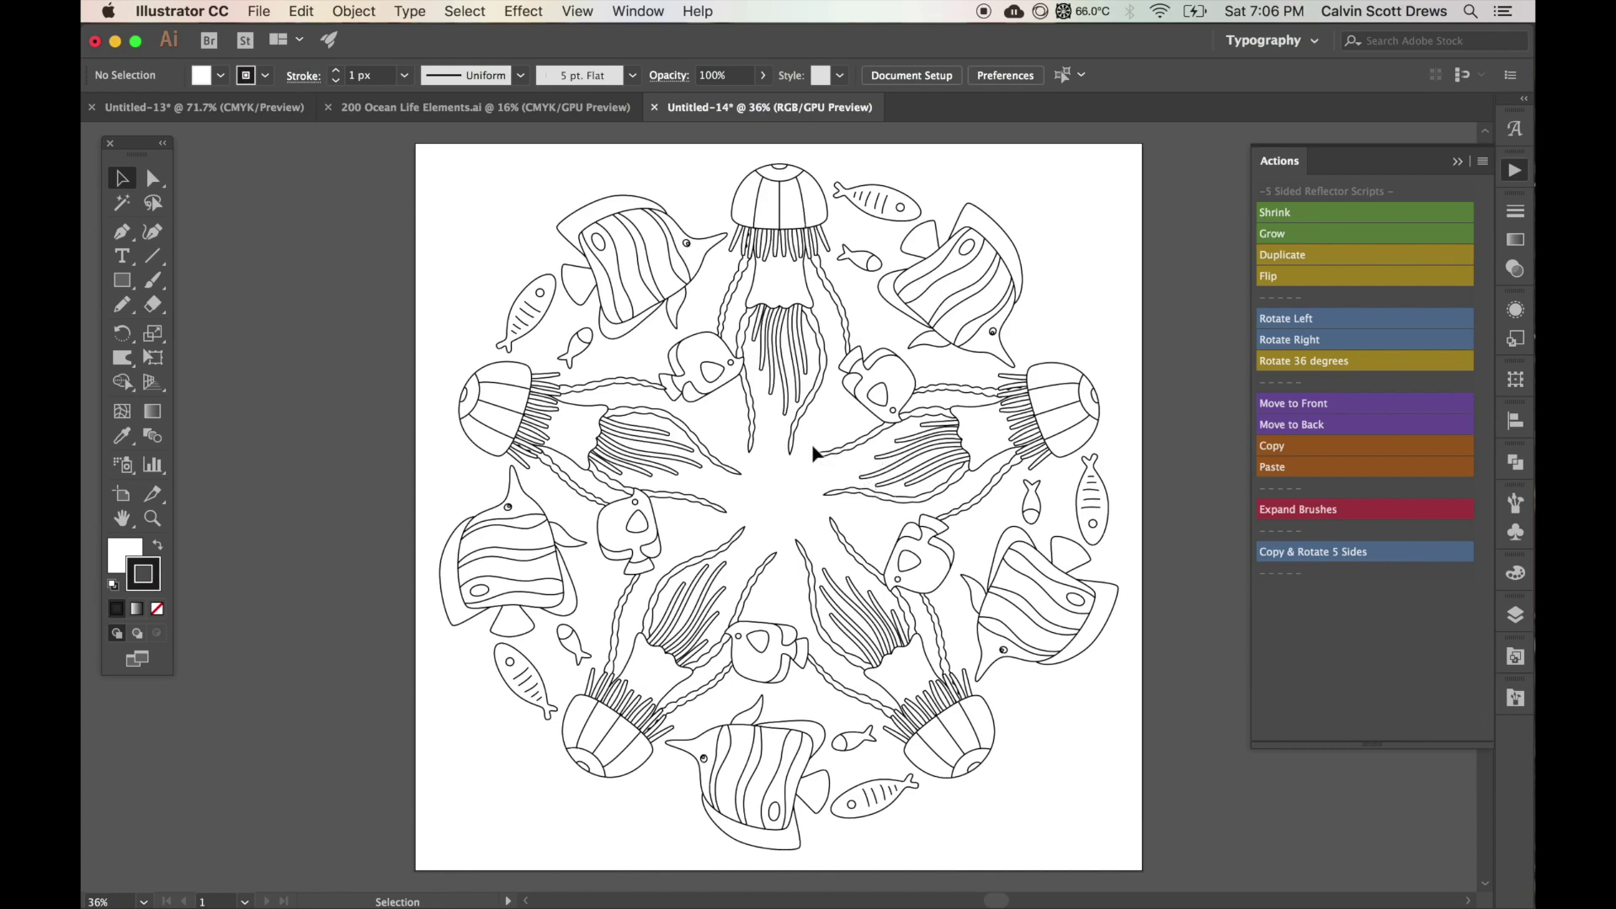
Step: Set up a 2000 px JPEG export of the mandala in Save for Web (Legacy)
{"action": "left_click", "coordinate": [259, 11]}
{"action": "mouse_move", "coordinate": [301, 346]}
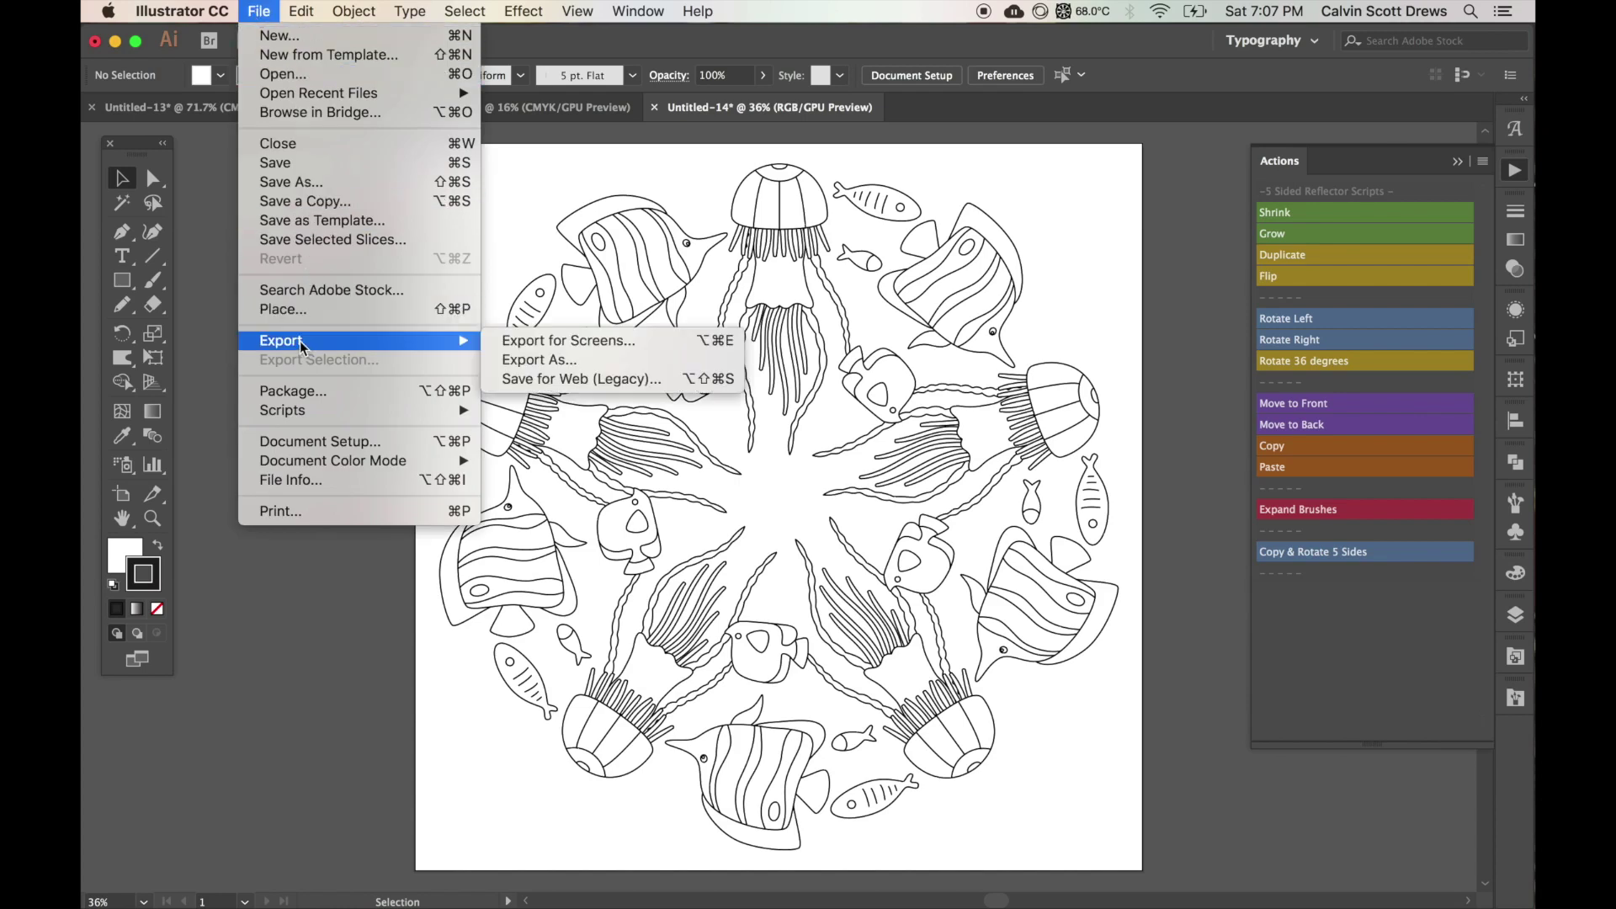
{"action": "left_click", "coordinate": [561, 378]}
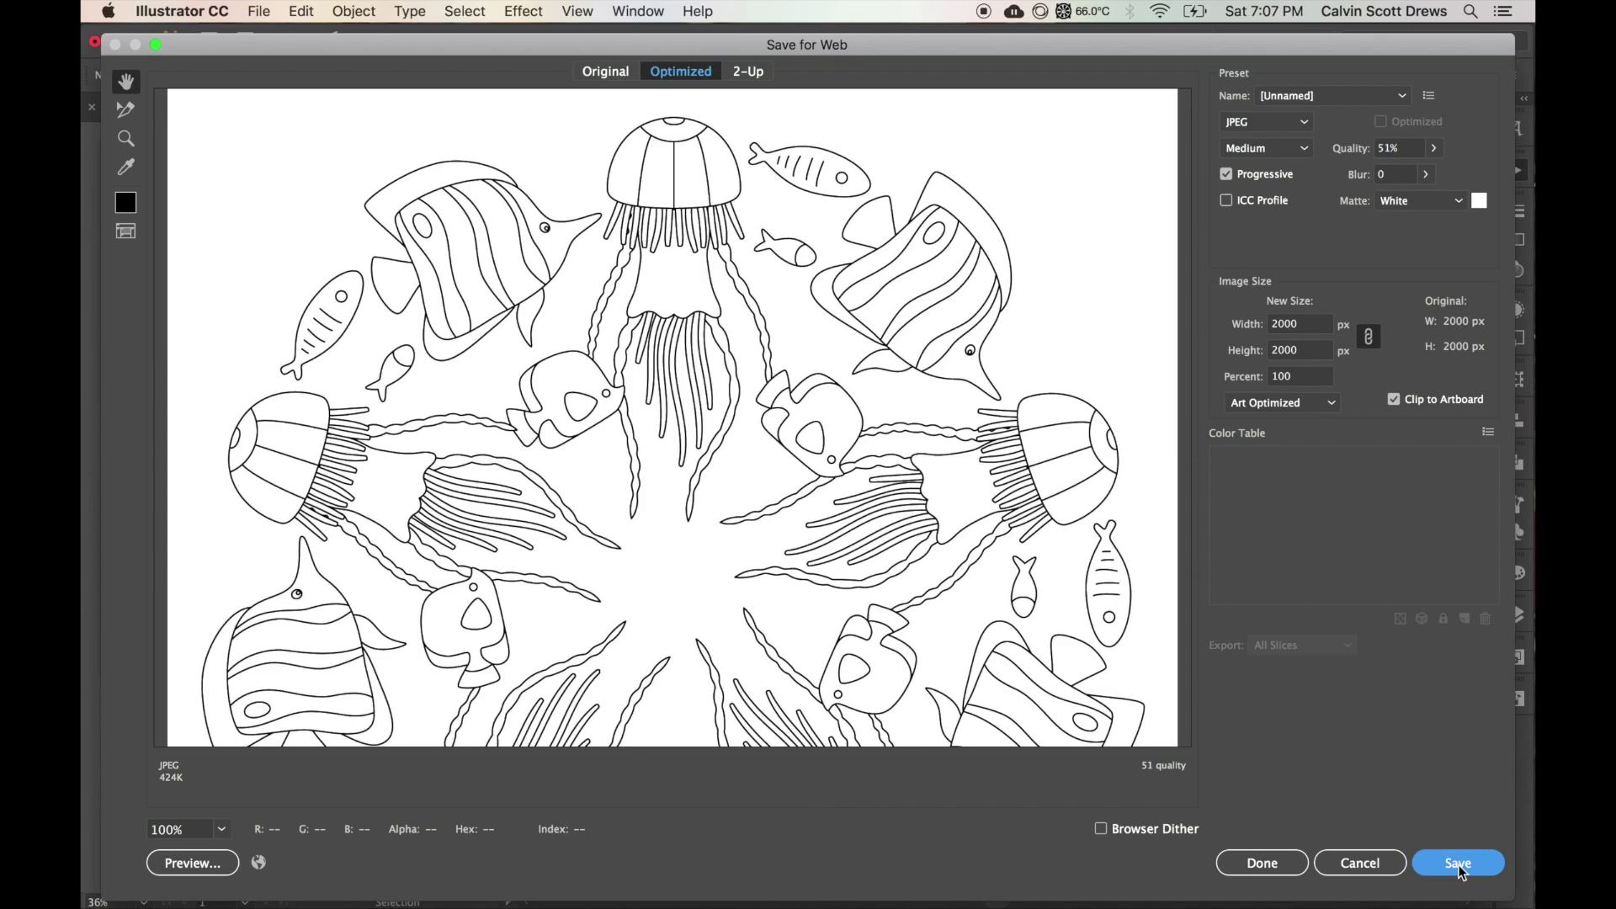
{"action": "left_click", "coordinate": [1350, 863]}
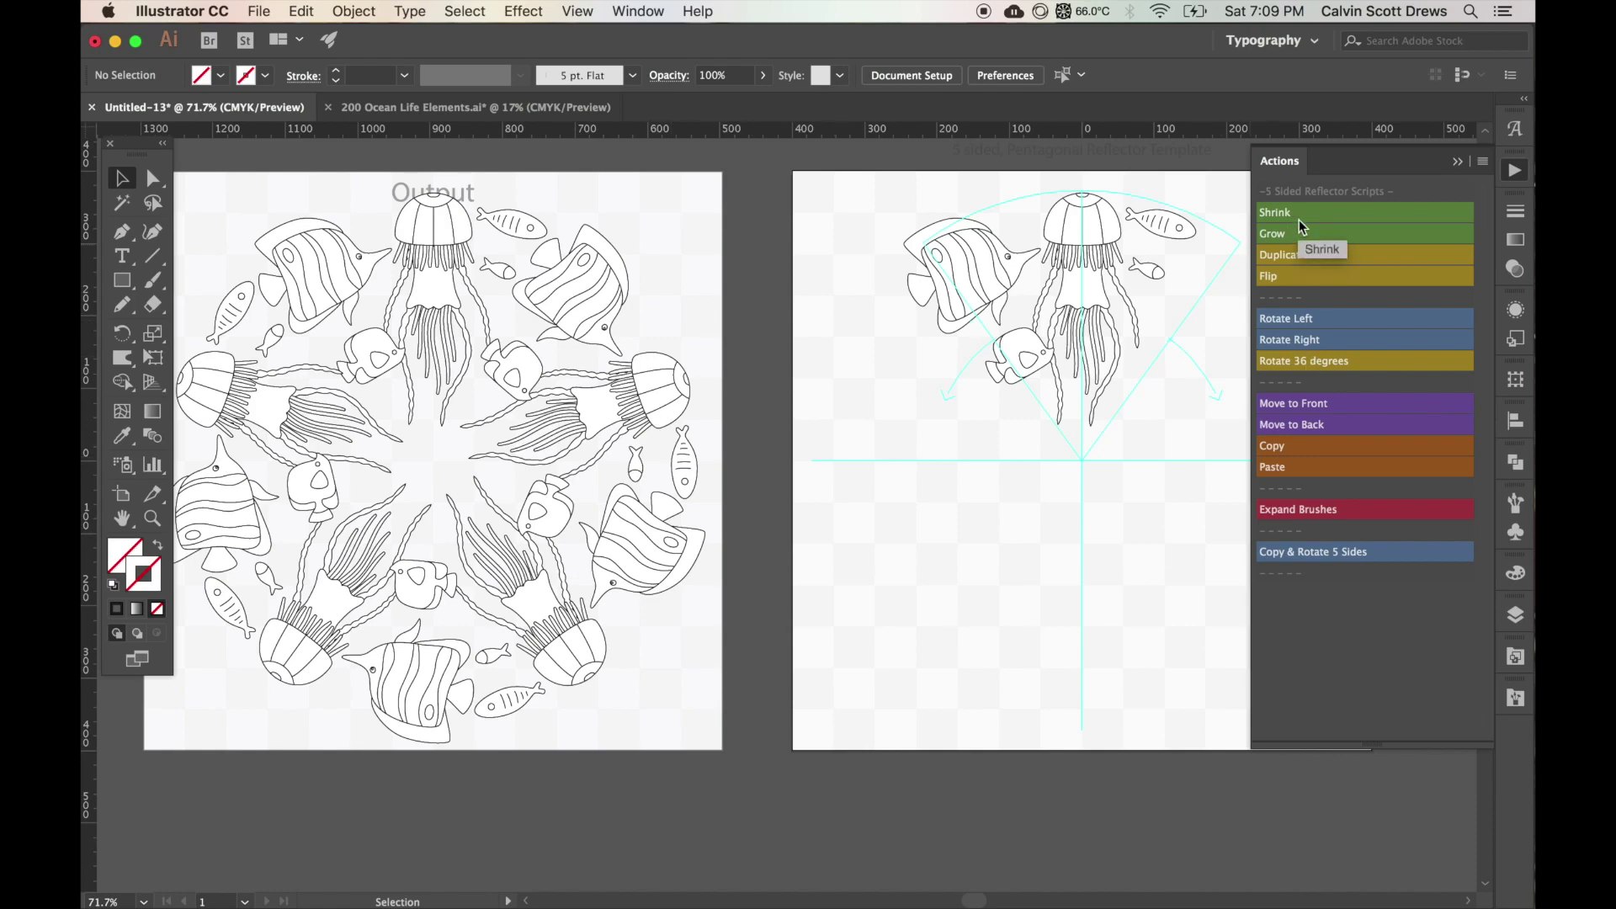
Step: Clear all five-sided actions and close Untitled-13 without saving
{"action": "left_click", "coordinate": [1483, 163]}
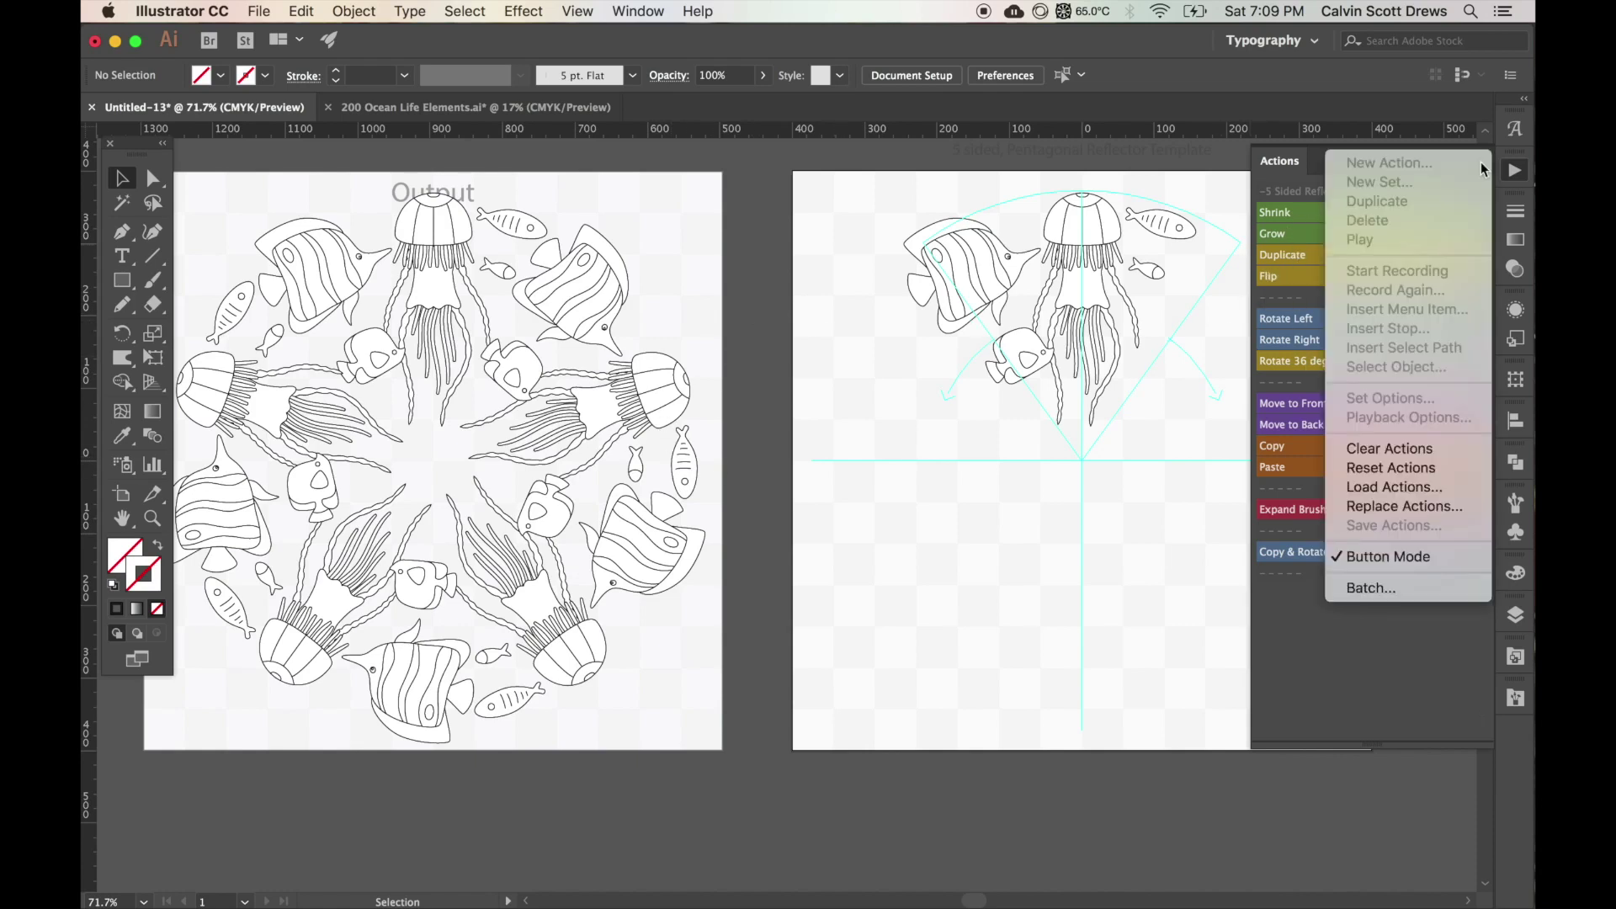
{"action": "left_click", "coordinate": [1380, 450]}
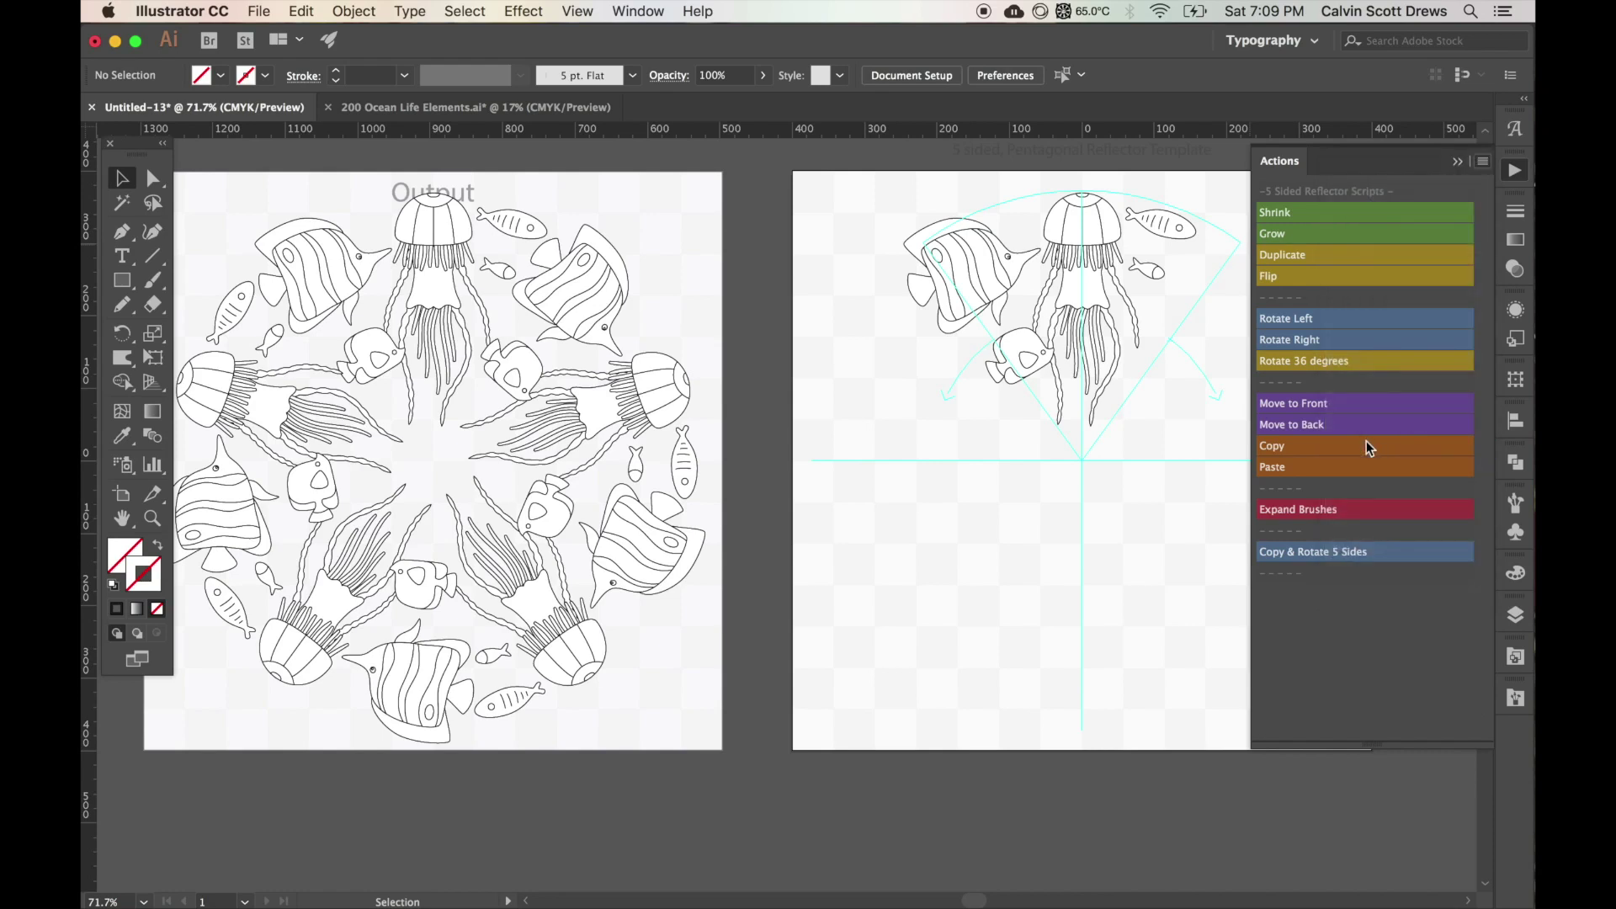
{"action": "left_click", "coordinate": [878, 502]}
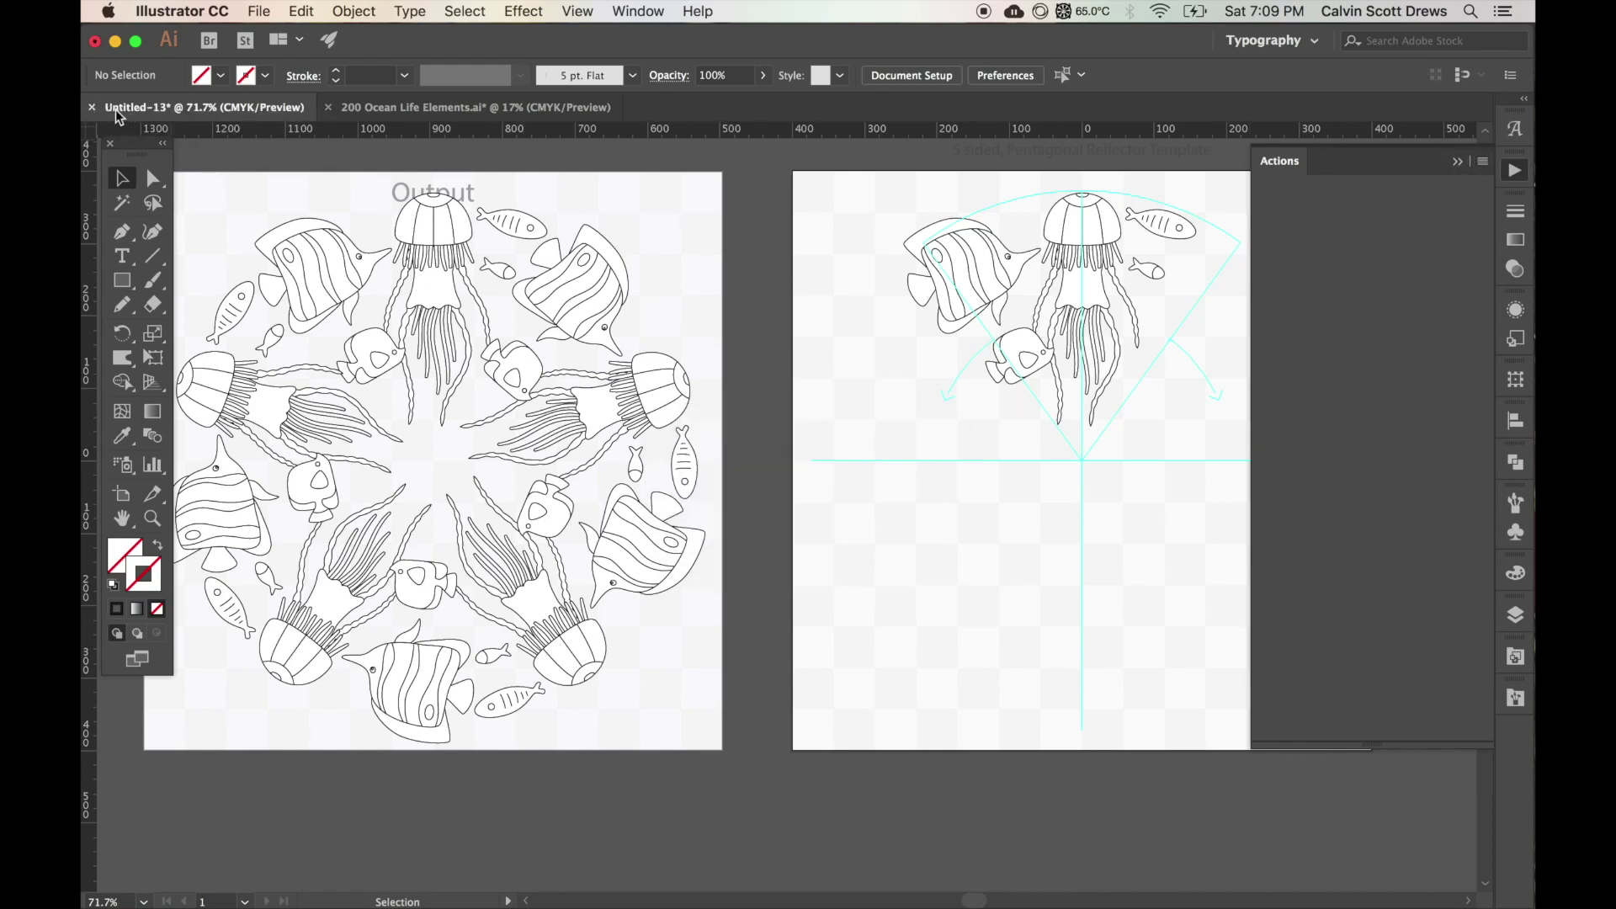
{"action": "left_click", "coordinate": [91, 108]}
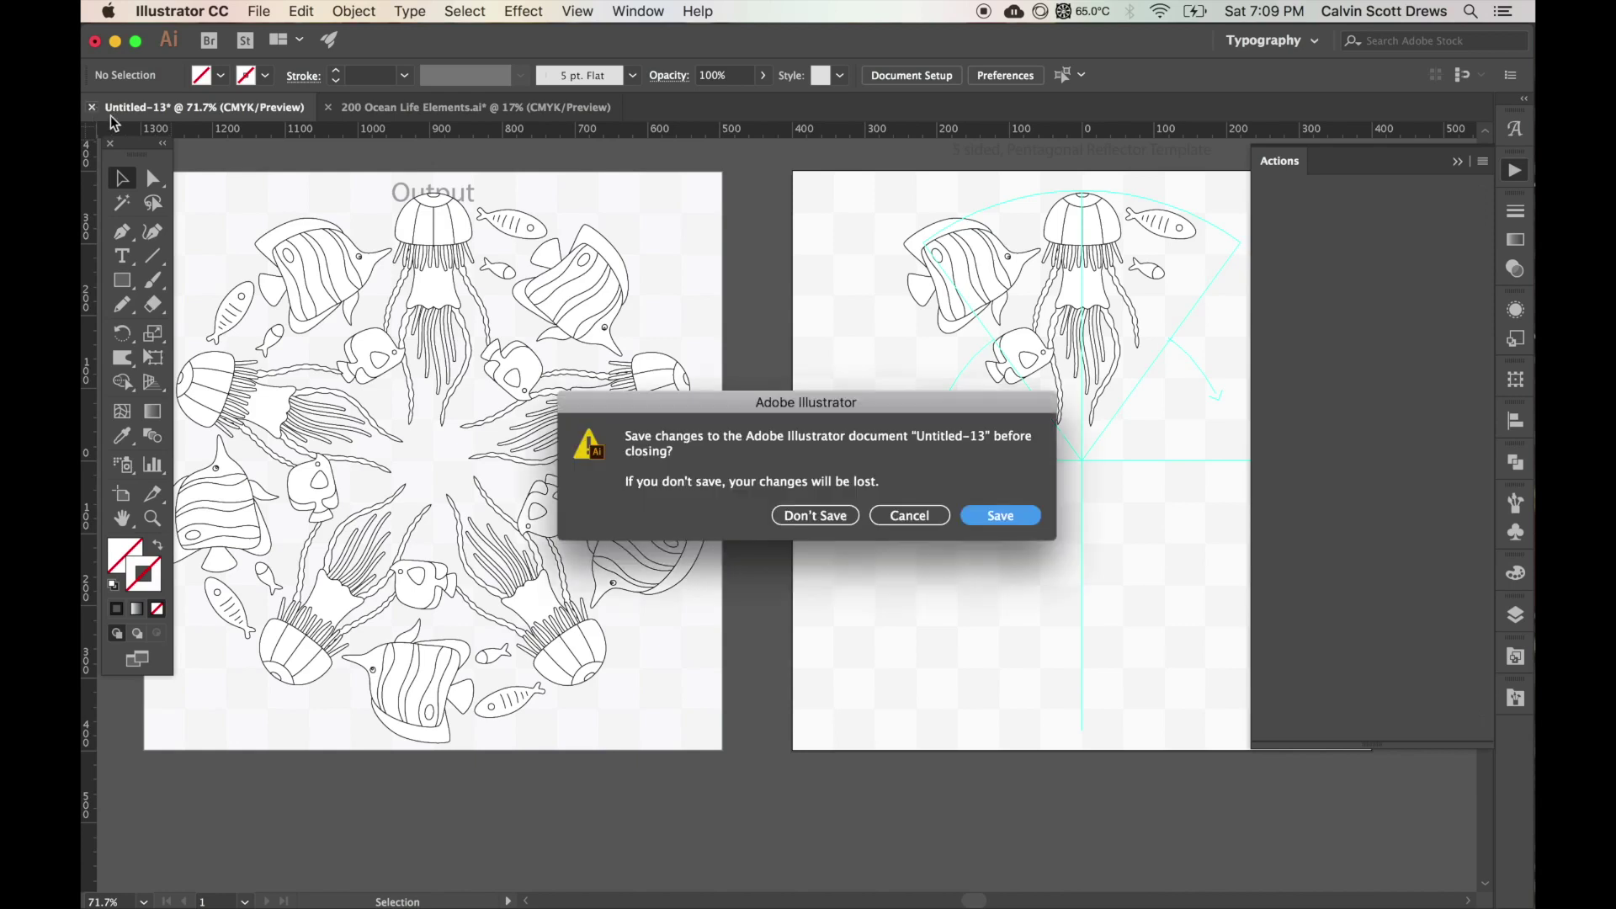
{"action": "left_click", "coordinate": [821, 516]}
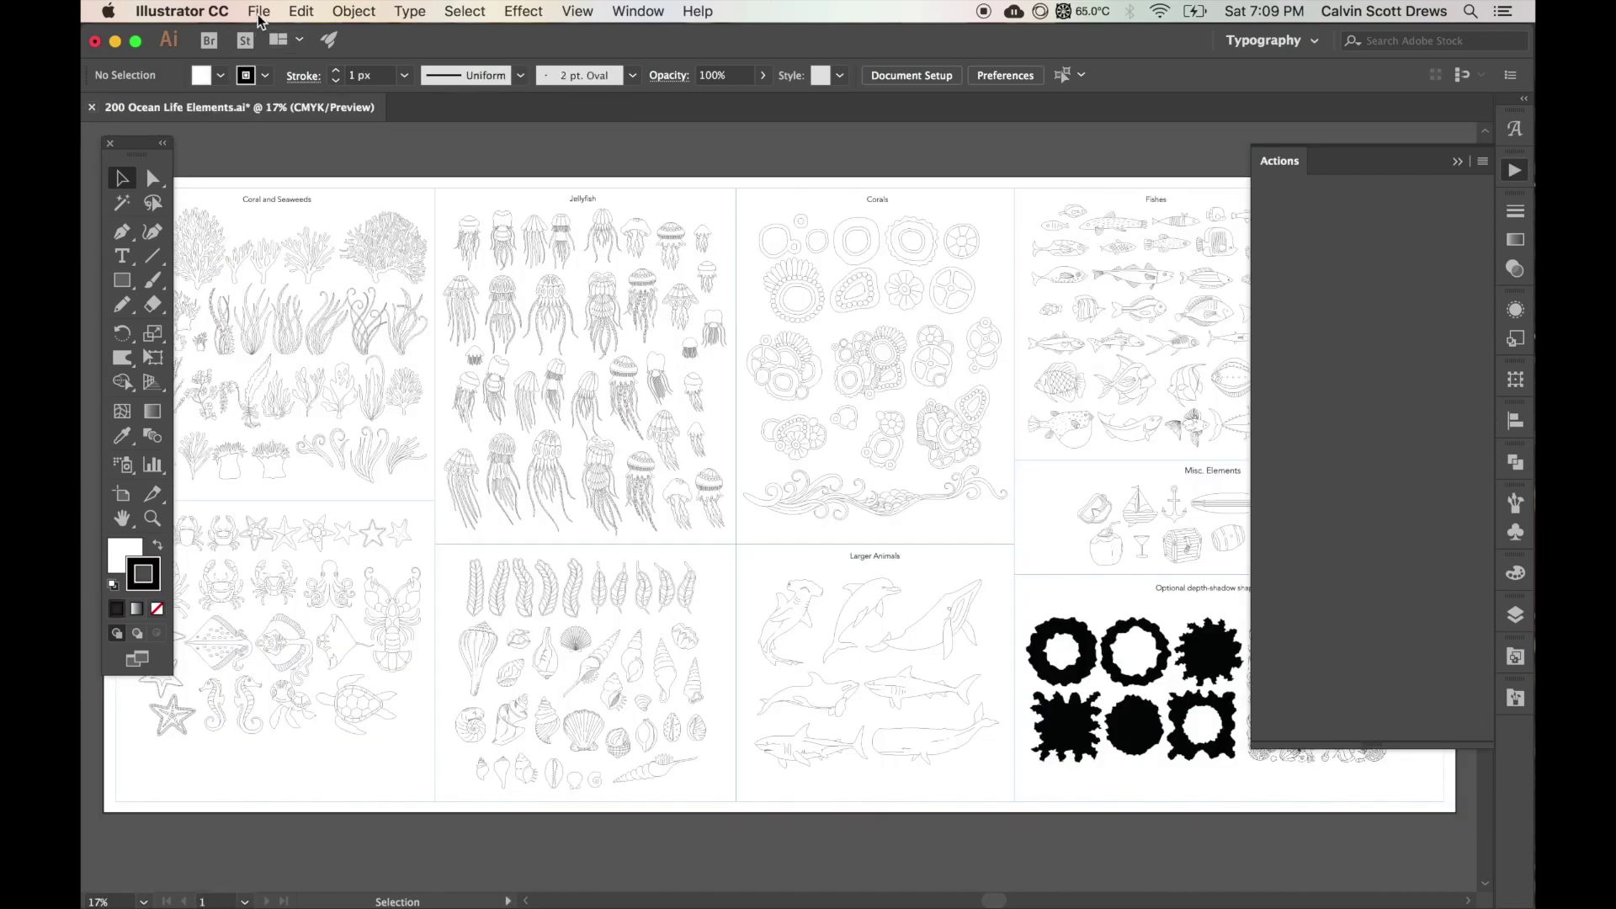
Step: Open 4-sided Reflector Template.ait from the [2] Templates and Actions folder
{"action": "left_click", "coordinate": [260, 12]}
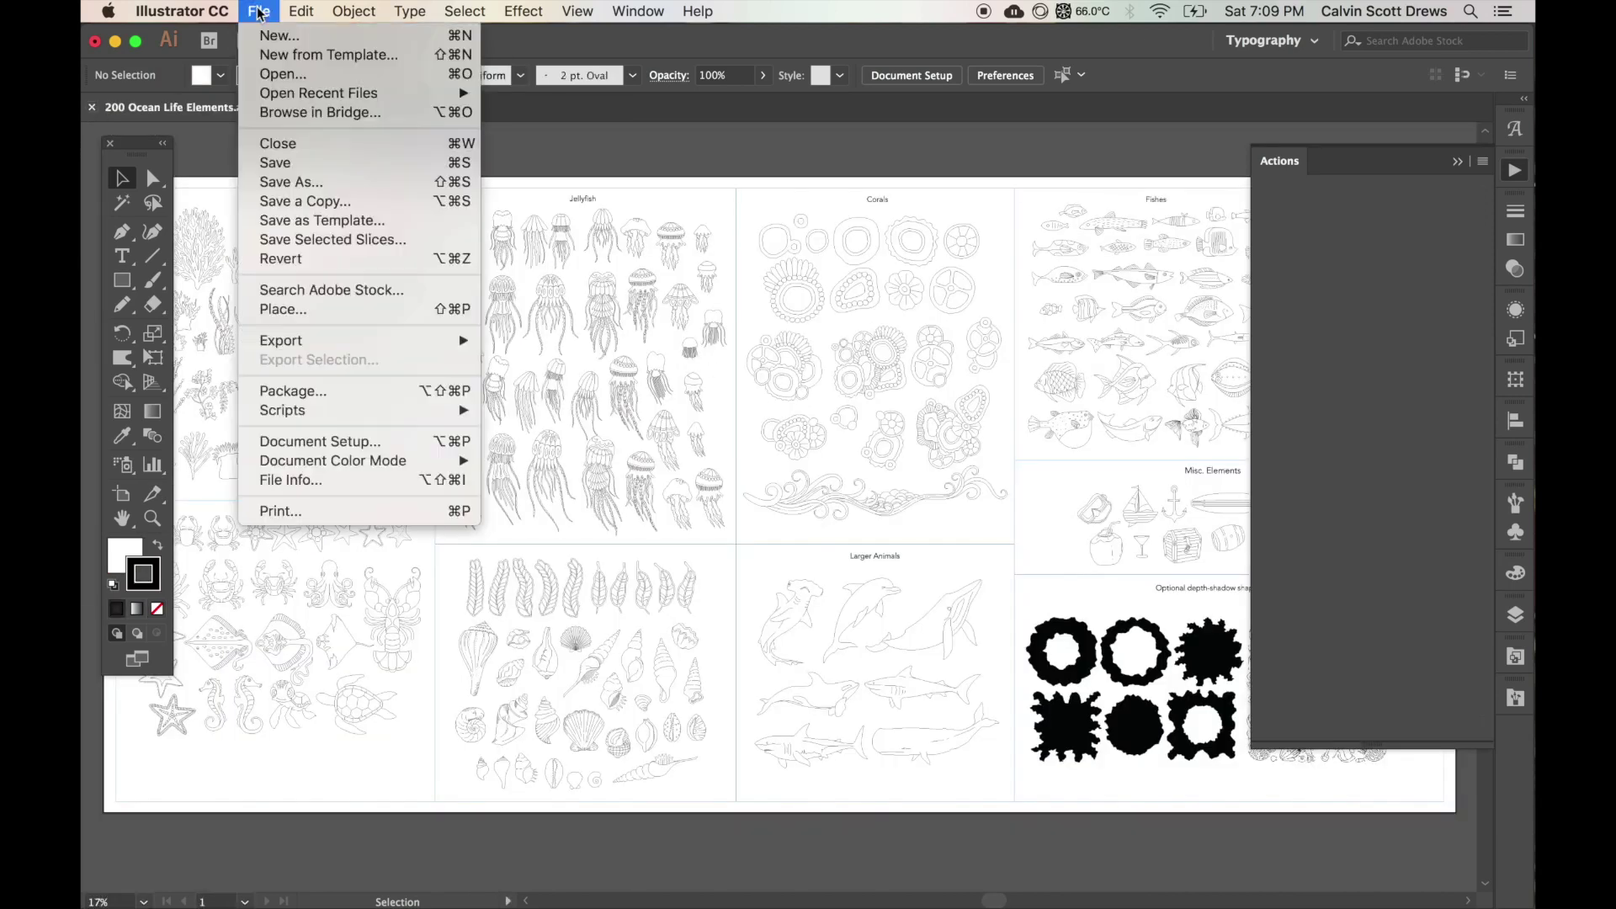
{"action": "left_click", "coordinate": [286, 75]}
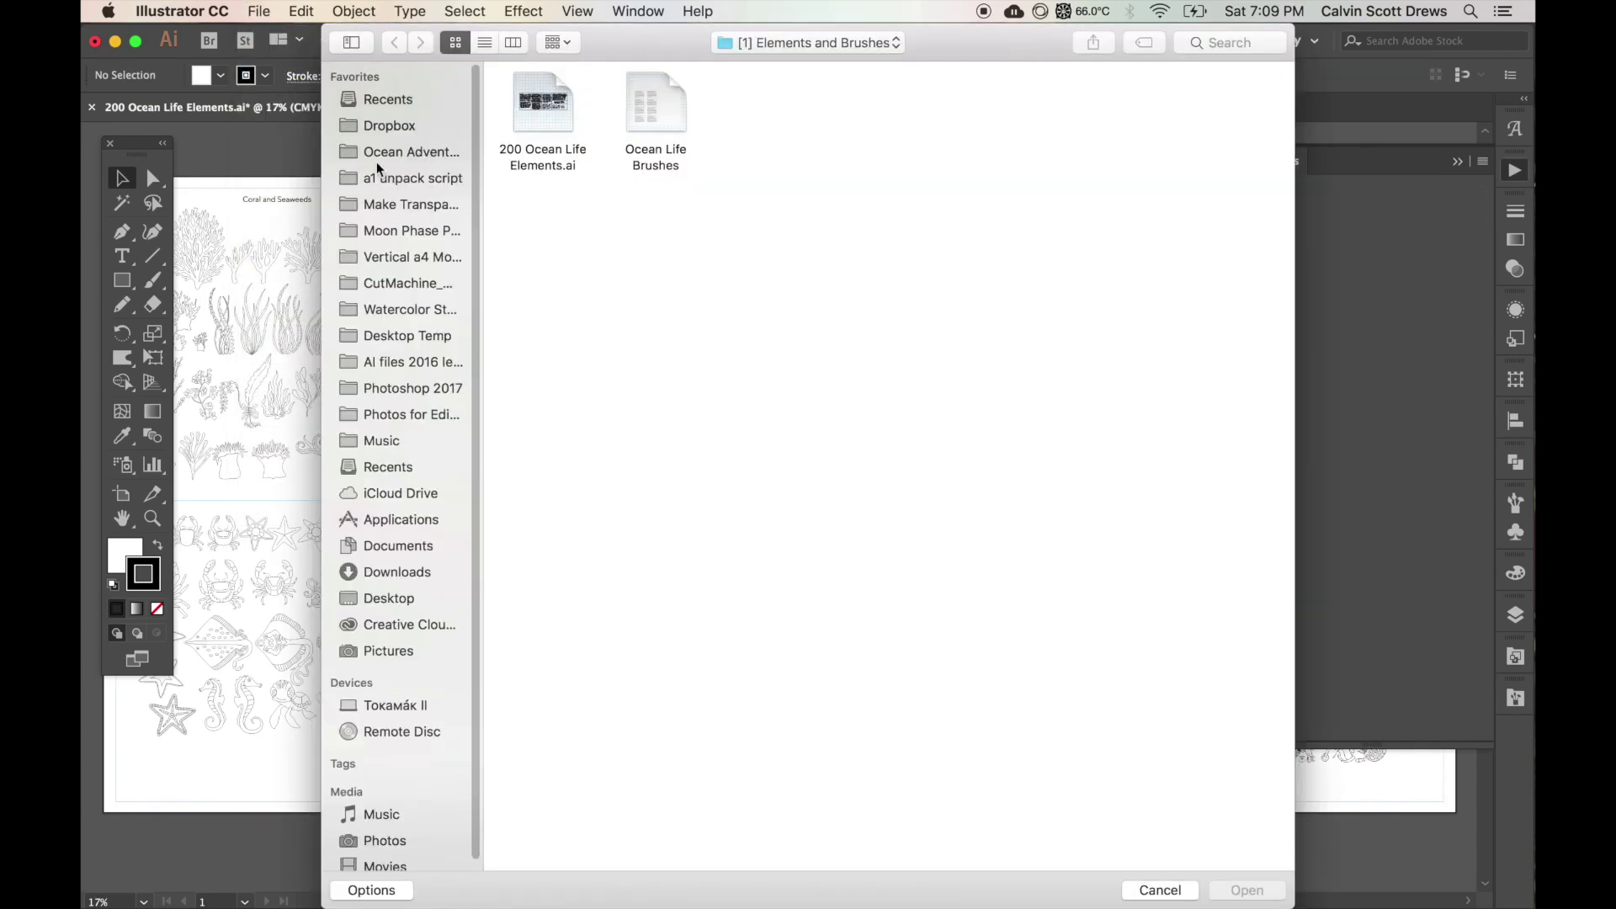
{"action": "left_click", "coordinate": [384, 152]}
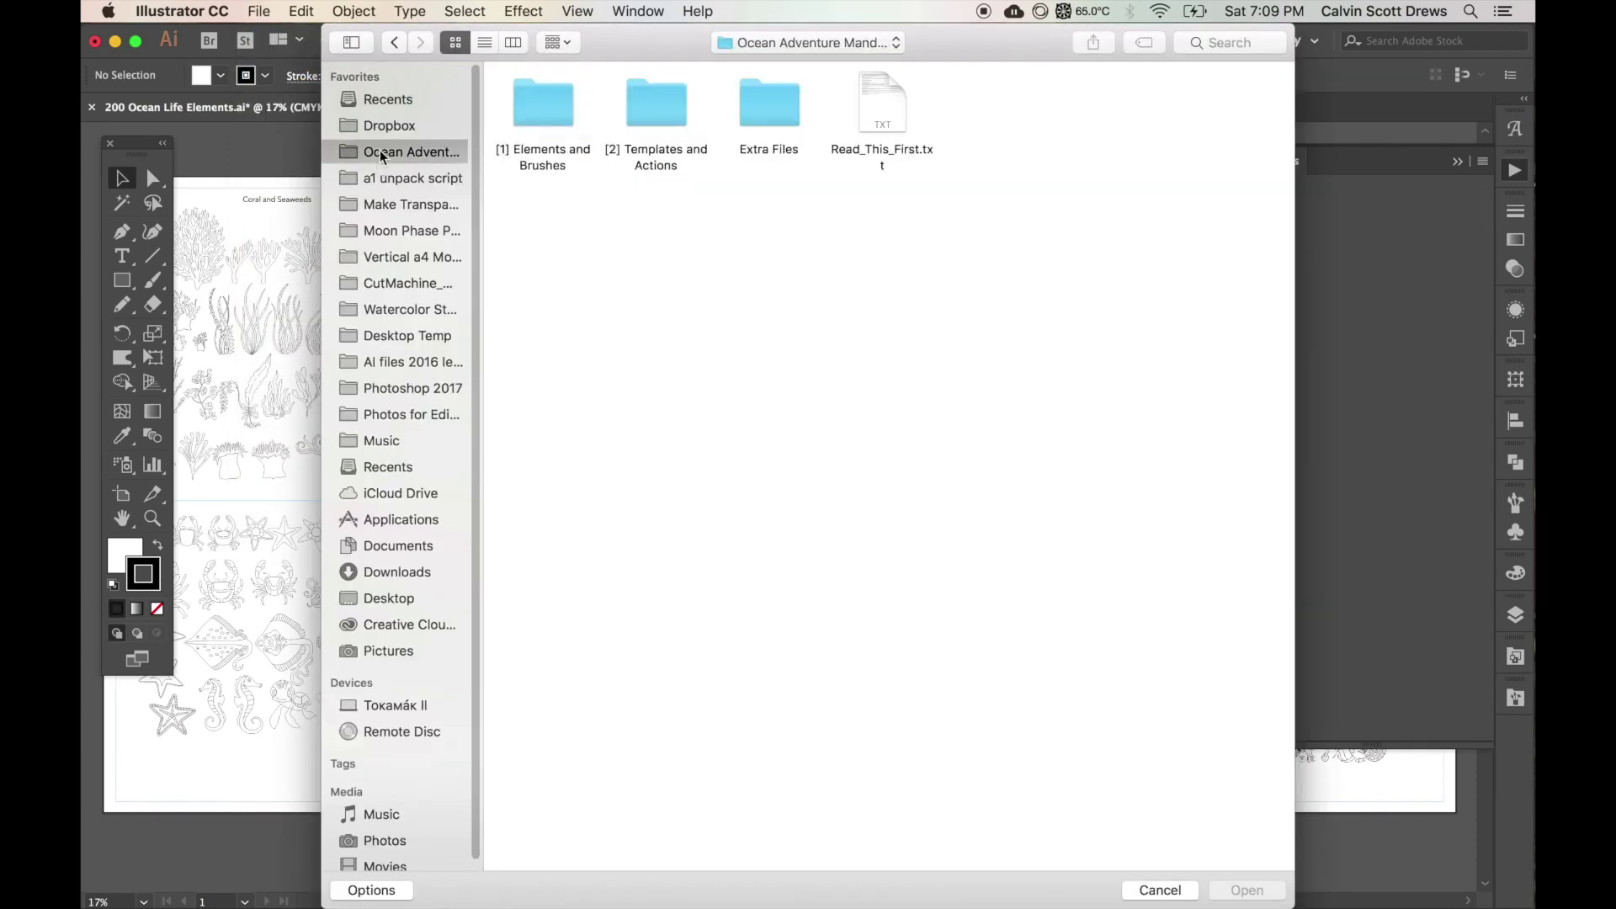
{"action": "double_click", "coordinate": [640, 118]}
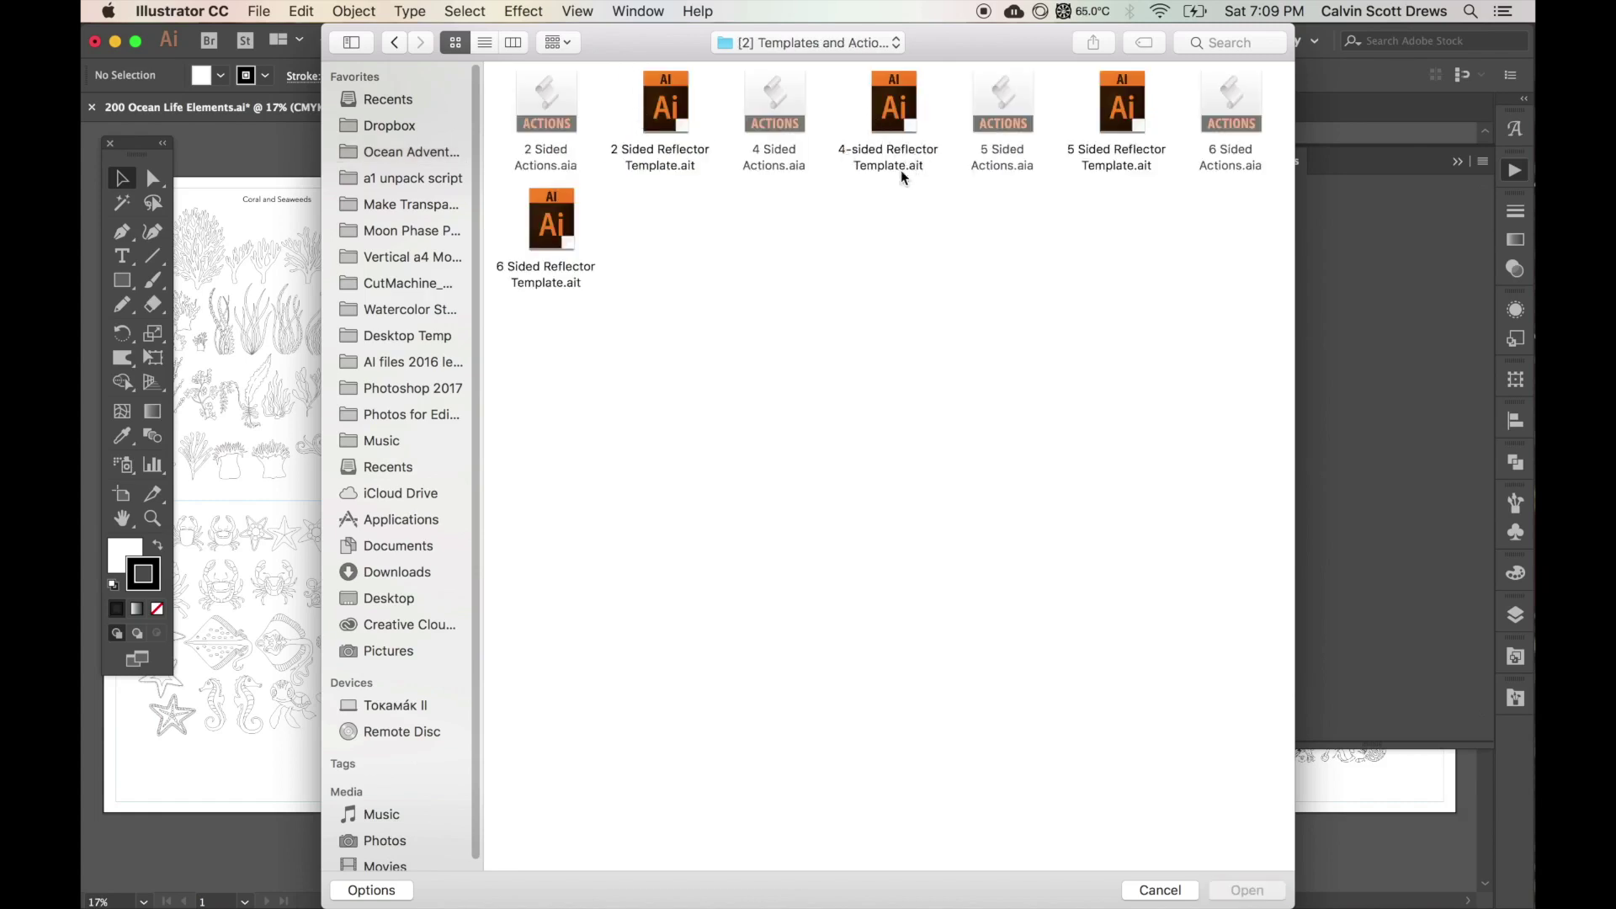
{"action": "left_click", "coordinate": [892, 126]}
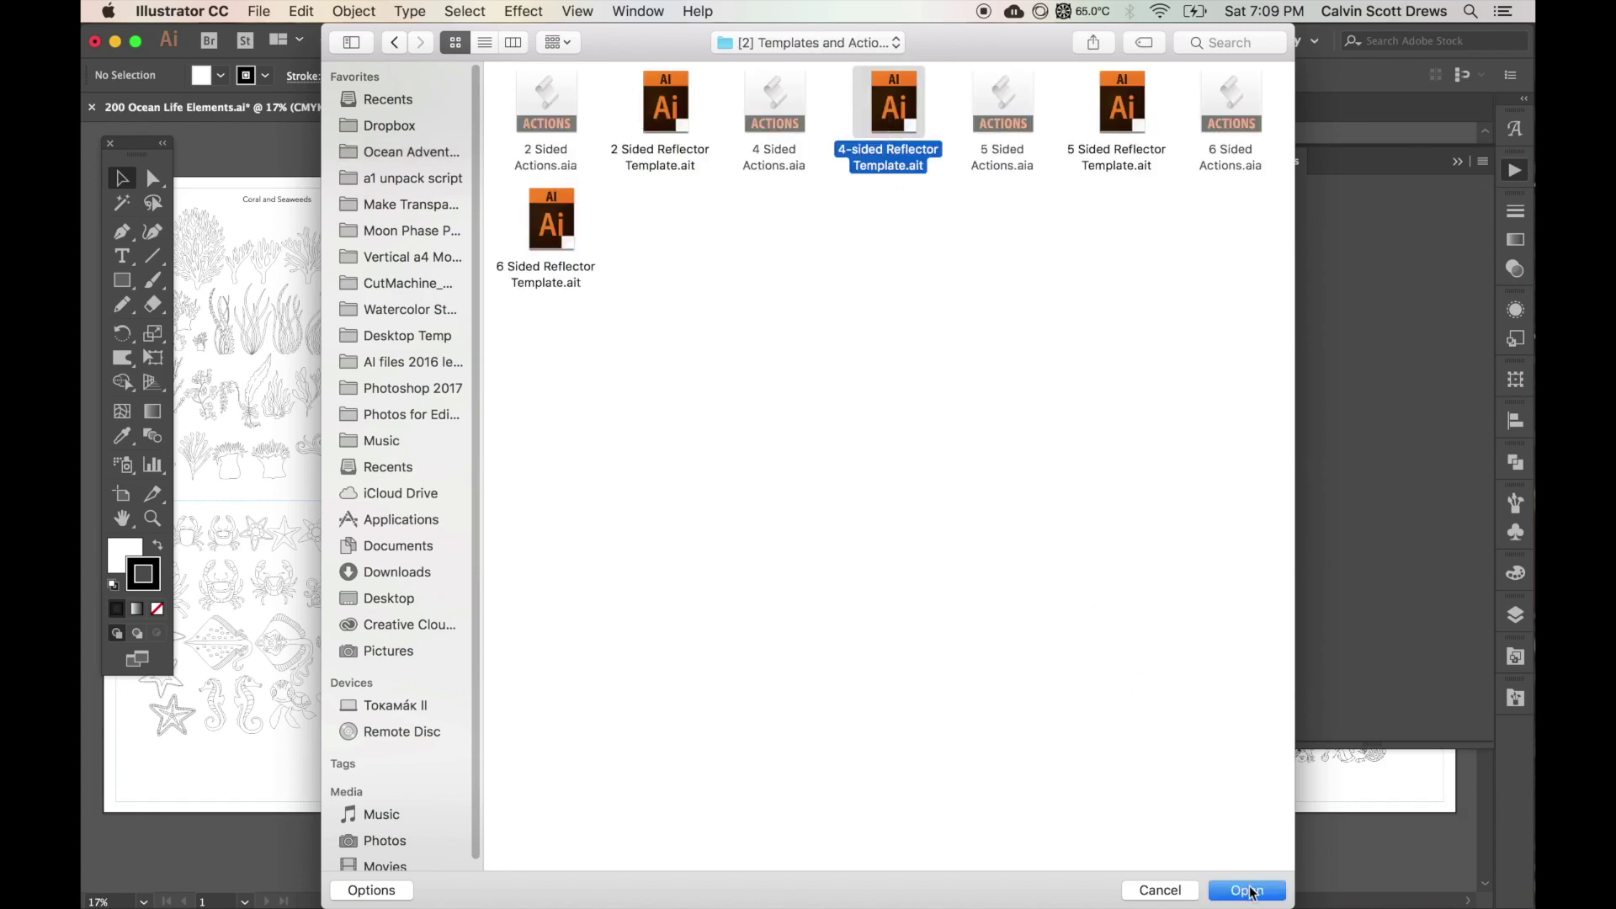
{"action": "left_click", "coordinate": [1246, 890]}
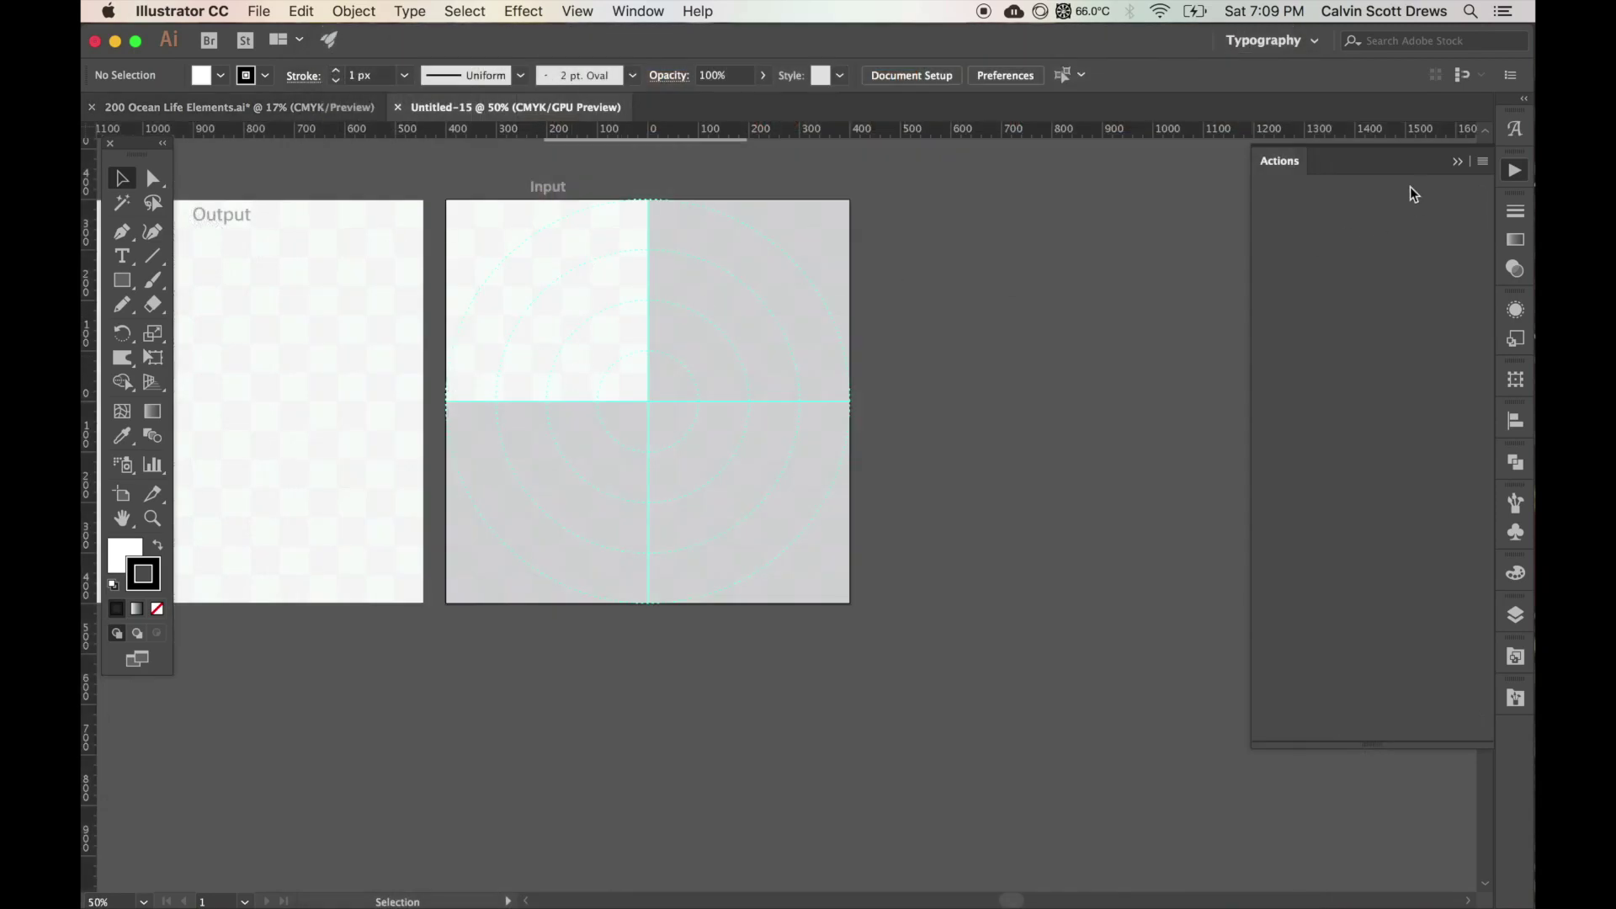
Step: Replace the Actions panel contents with the 4 Sided Actions.aia set
{"action": "left_click", "coordinate": [1482, 162]}
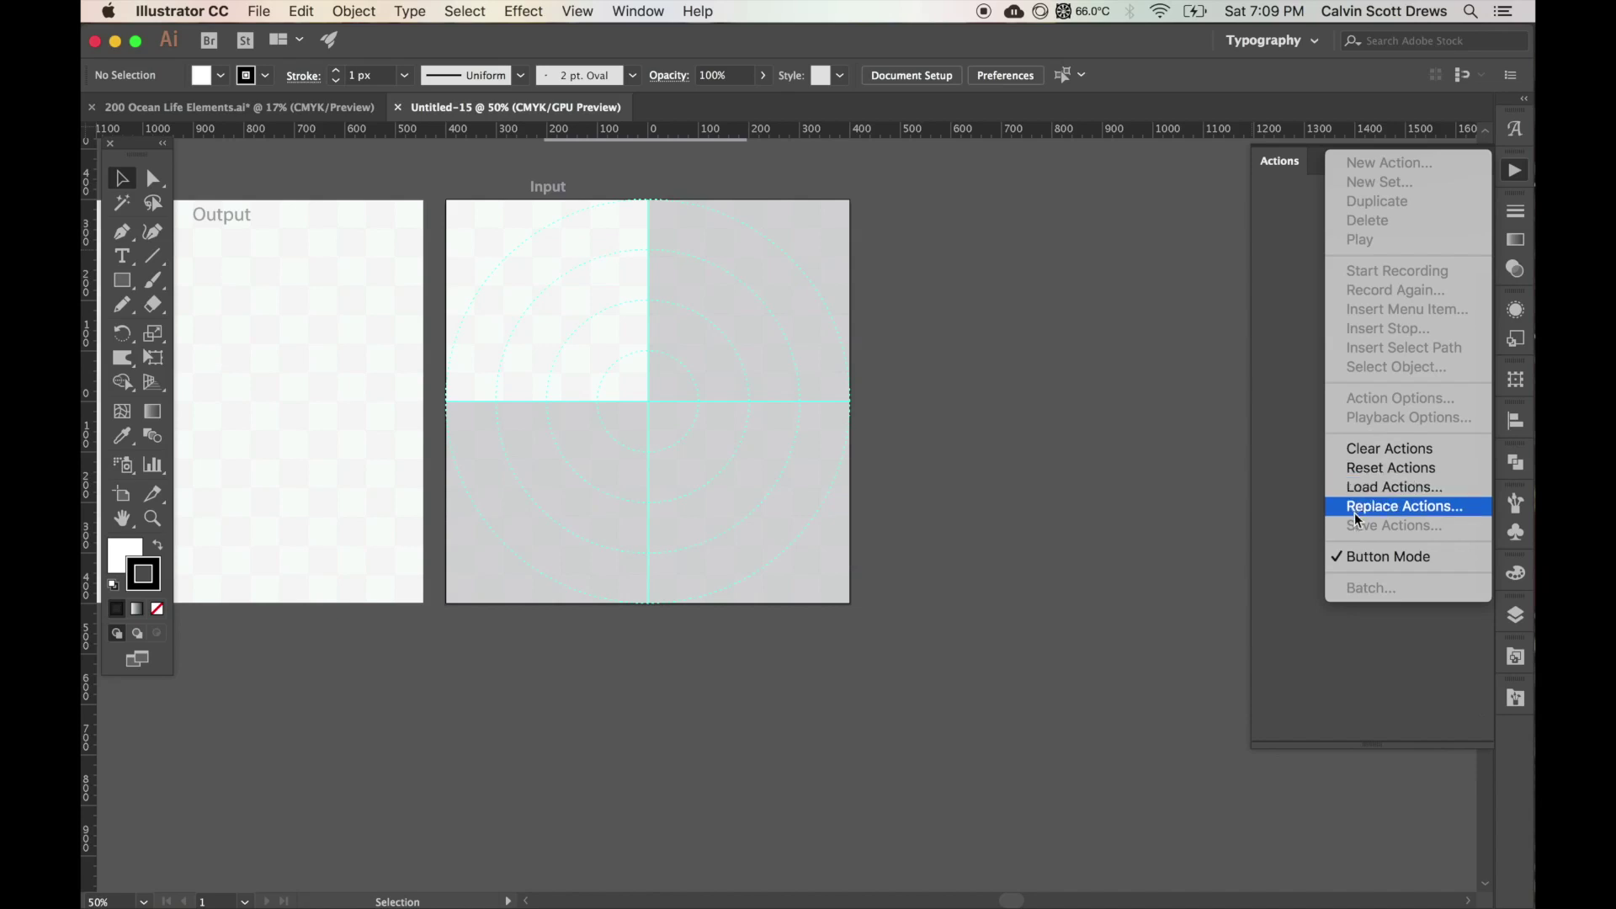
{"action": "left_click", "coordinate": [1368, 488]}
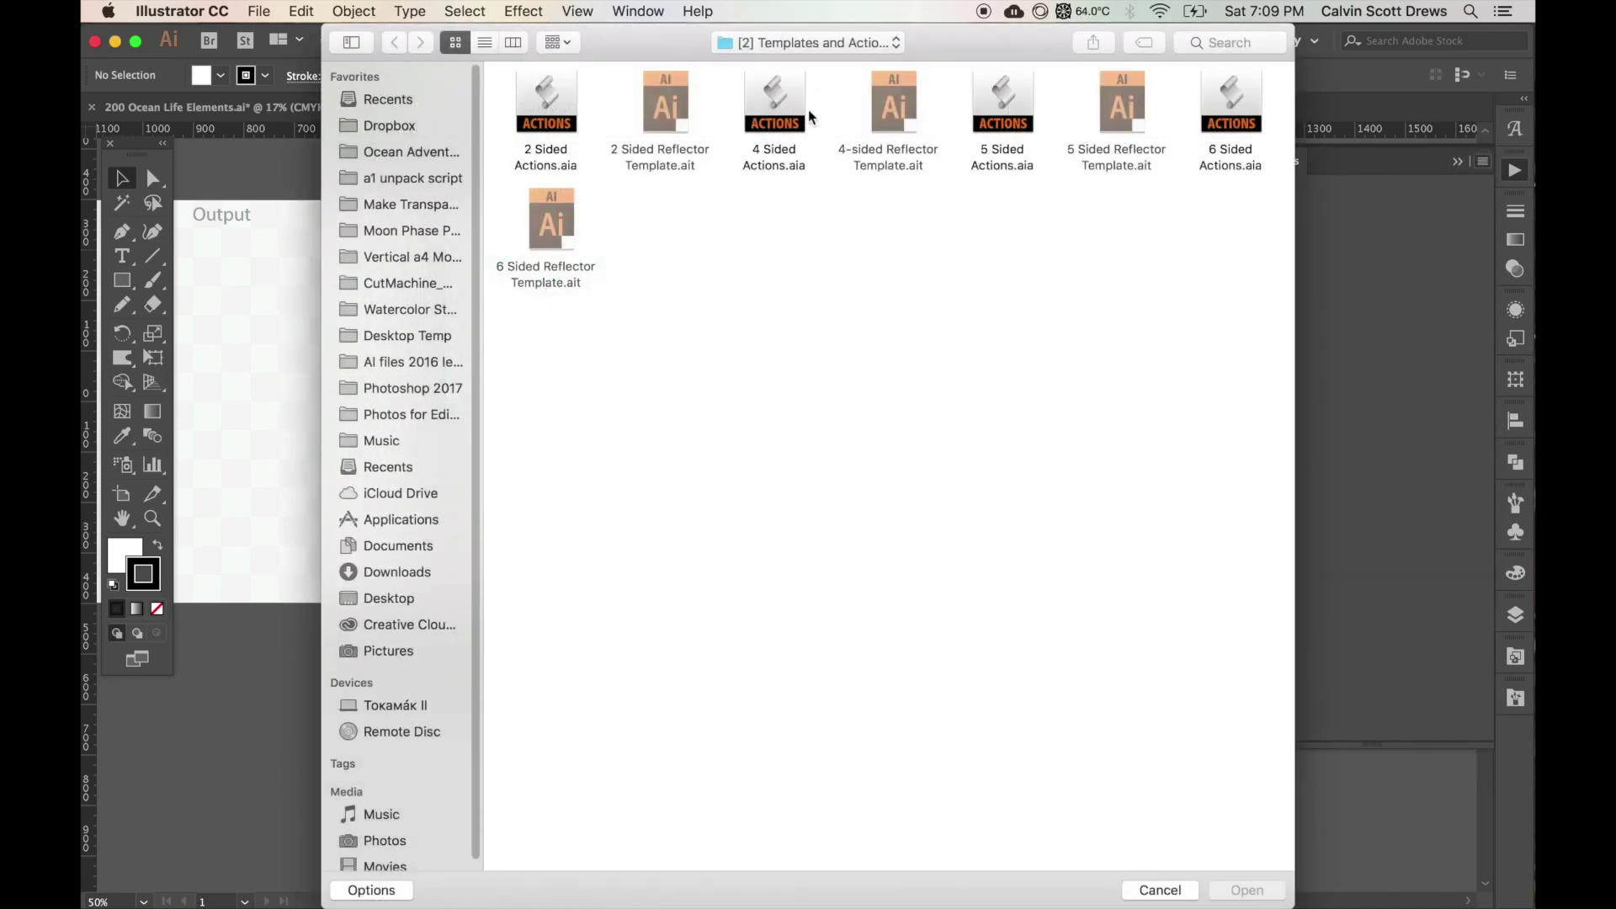
{"action": "left_click", "coordinate": [776, 101]}
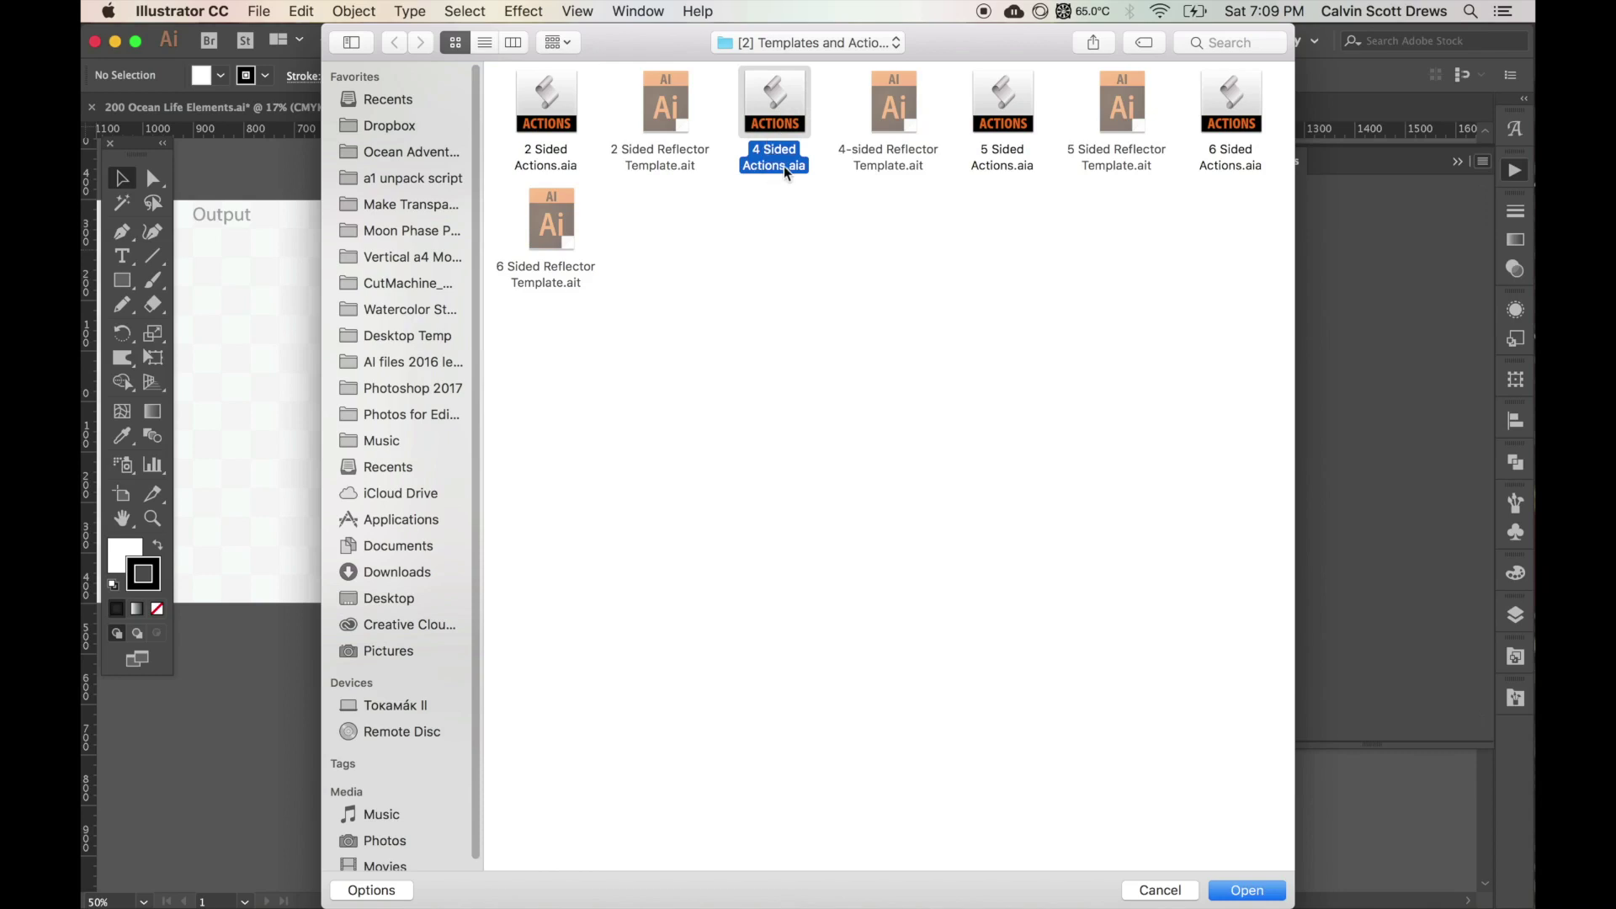
{"action": "left_click", "coordinate": [1246, 889]}
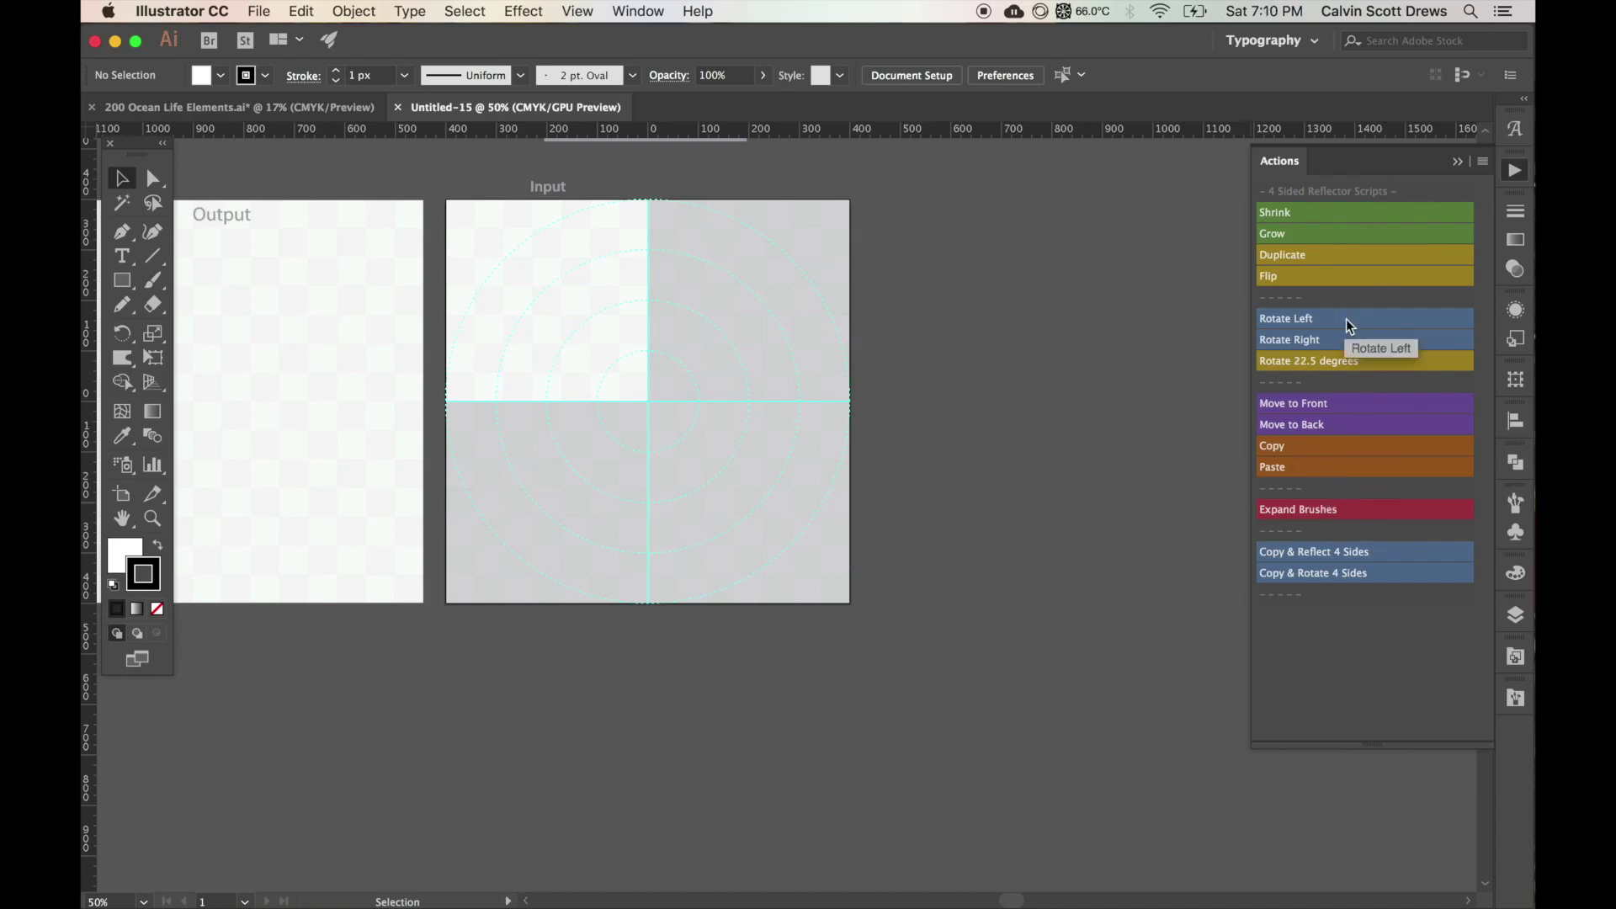
Step: Generate a rotated fish ring on Output with Copy & Rotate 4 Sides
{"action": "left_click_drag", "start_coordinate": [582, 325], "coordinate": [648, 373]}
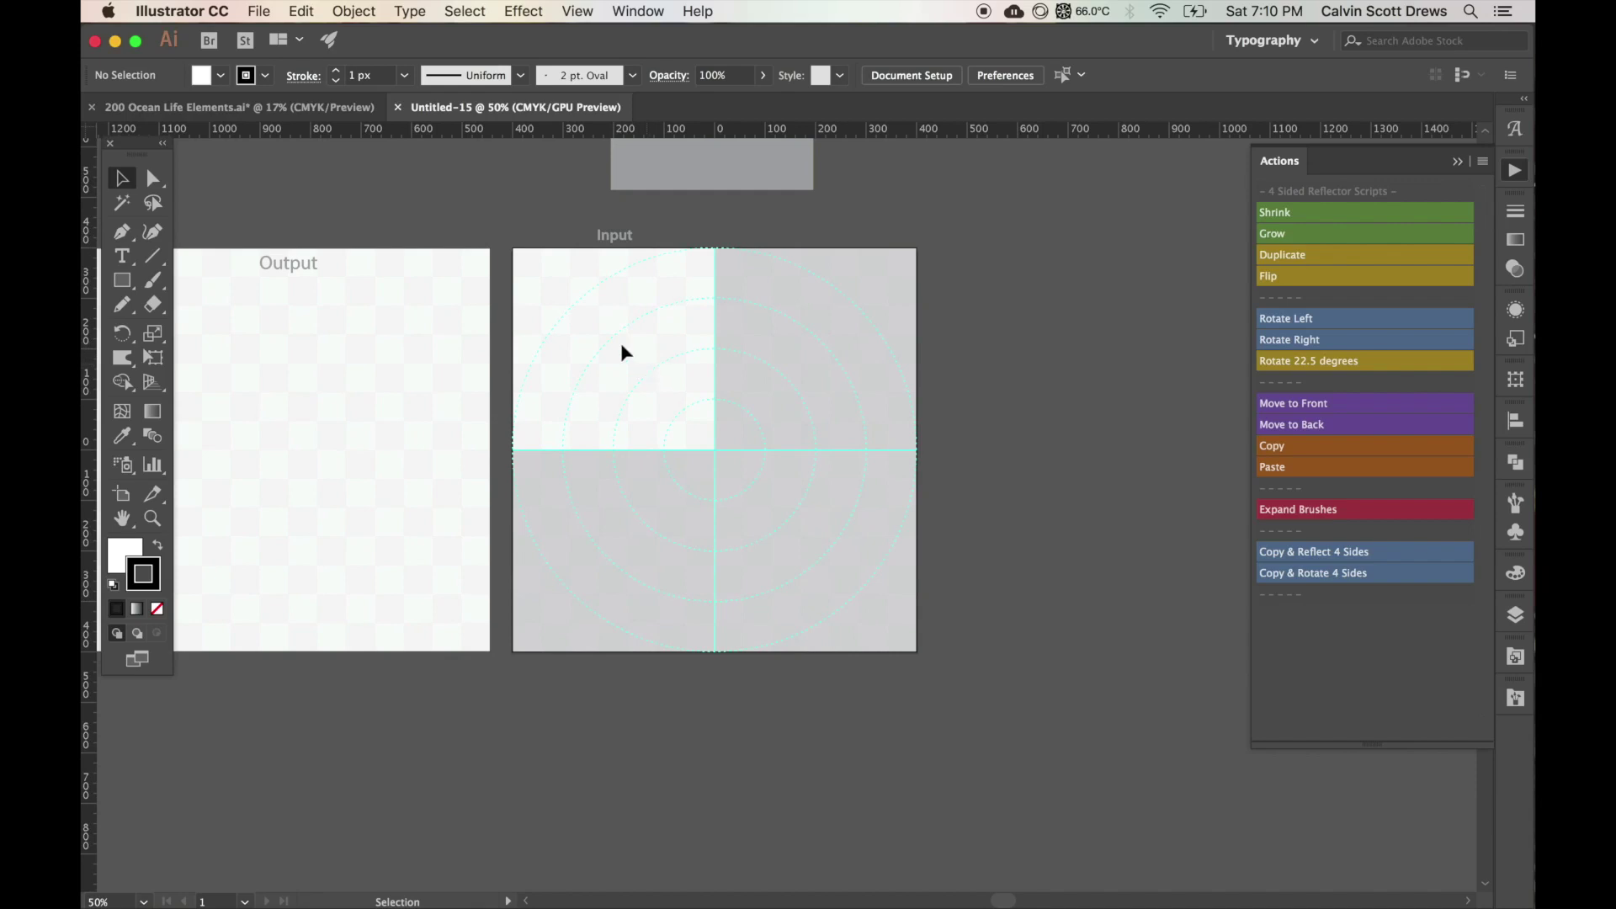
{"action": "left_click", "coordinate": [245, 109]}
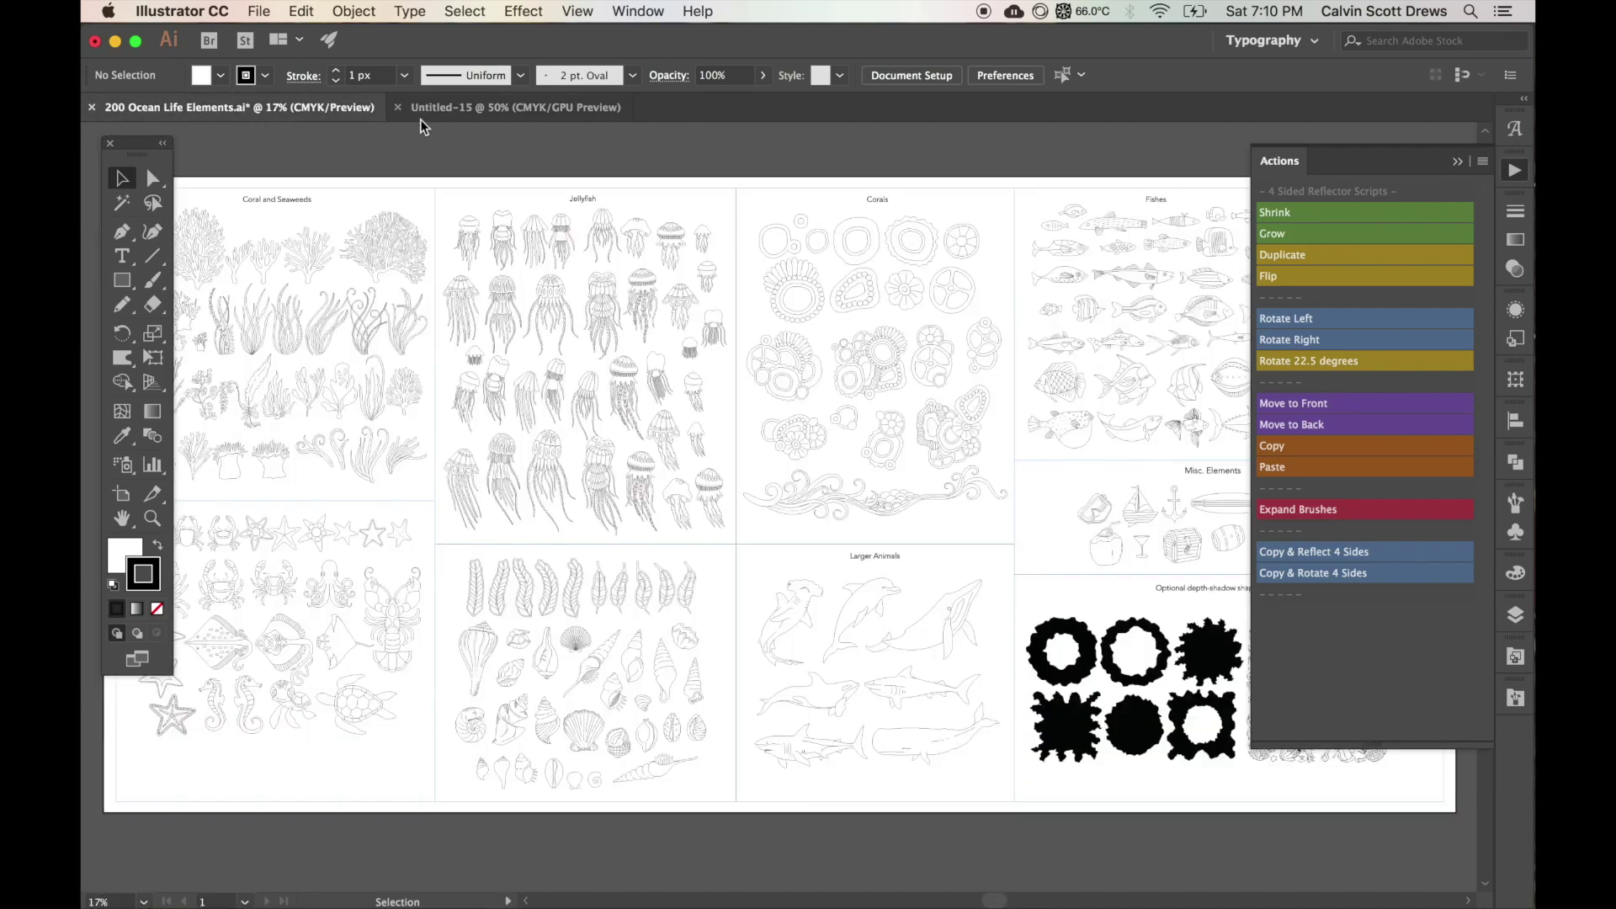
{"action": "left_click", "coordinate": [429, 113]}
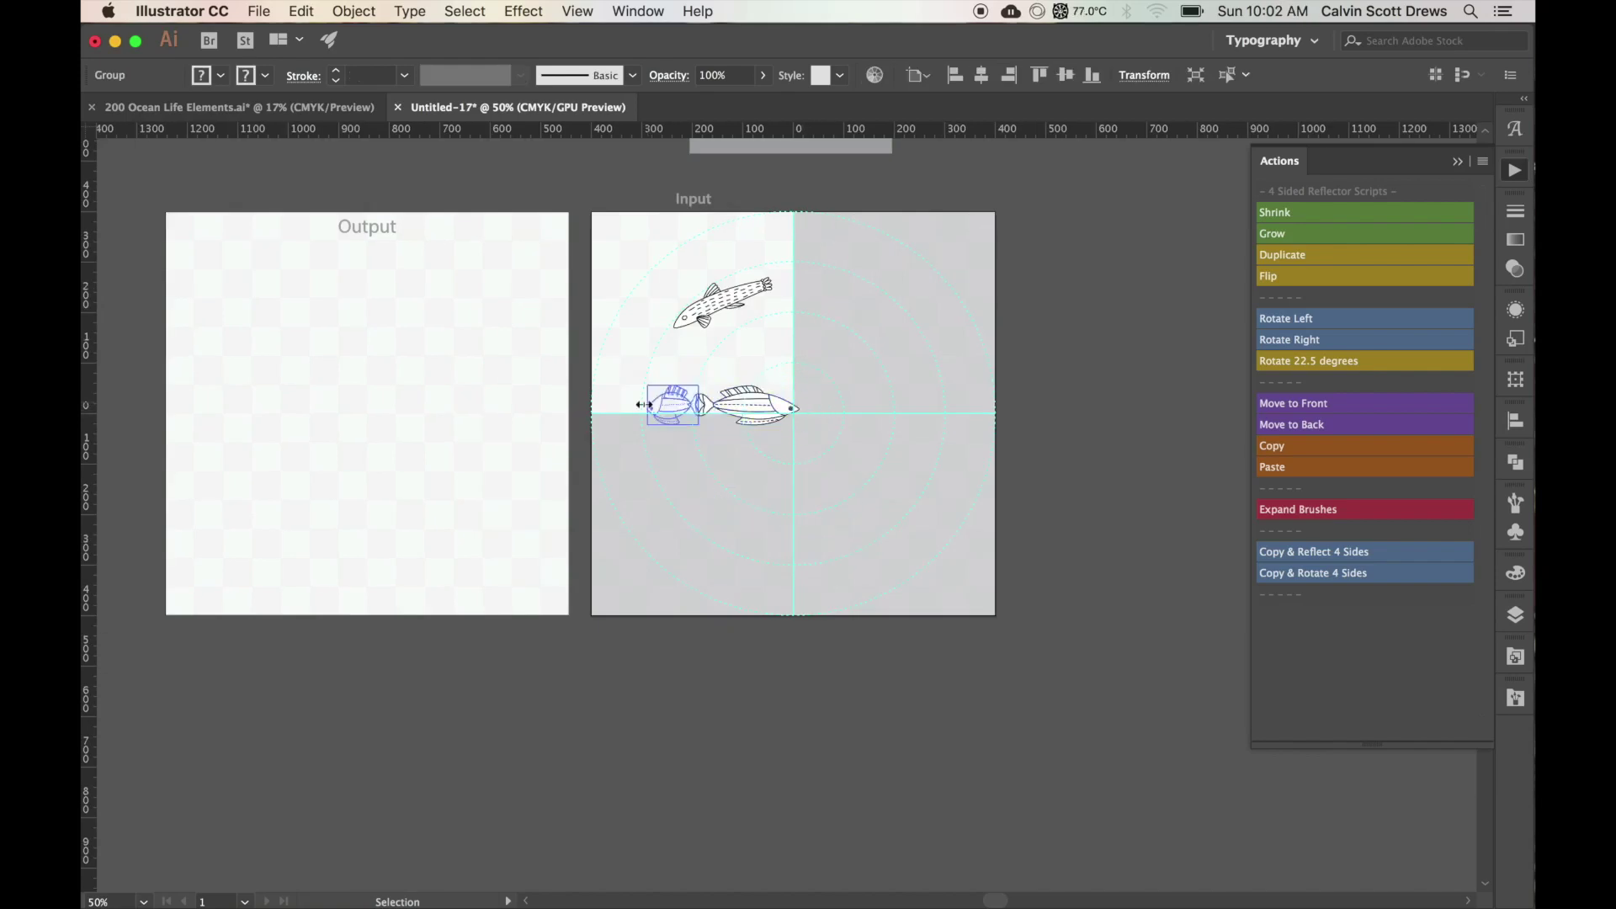
{"action": "left_click_drag", "start_coordinate": [775, 383], "coordinate": [733, 346]}
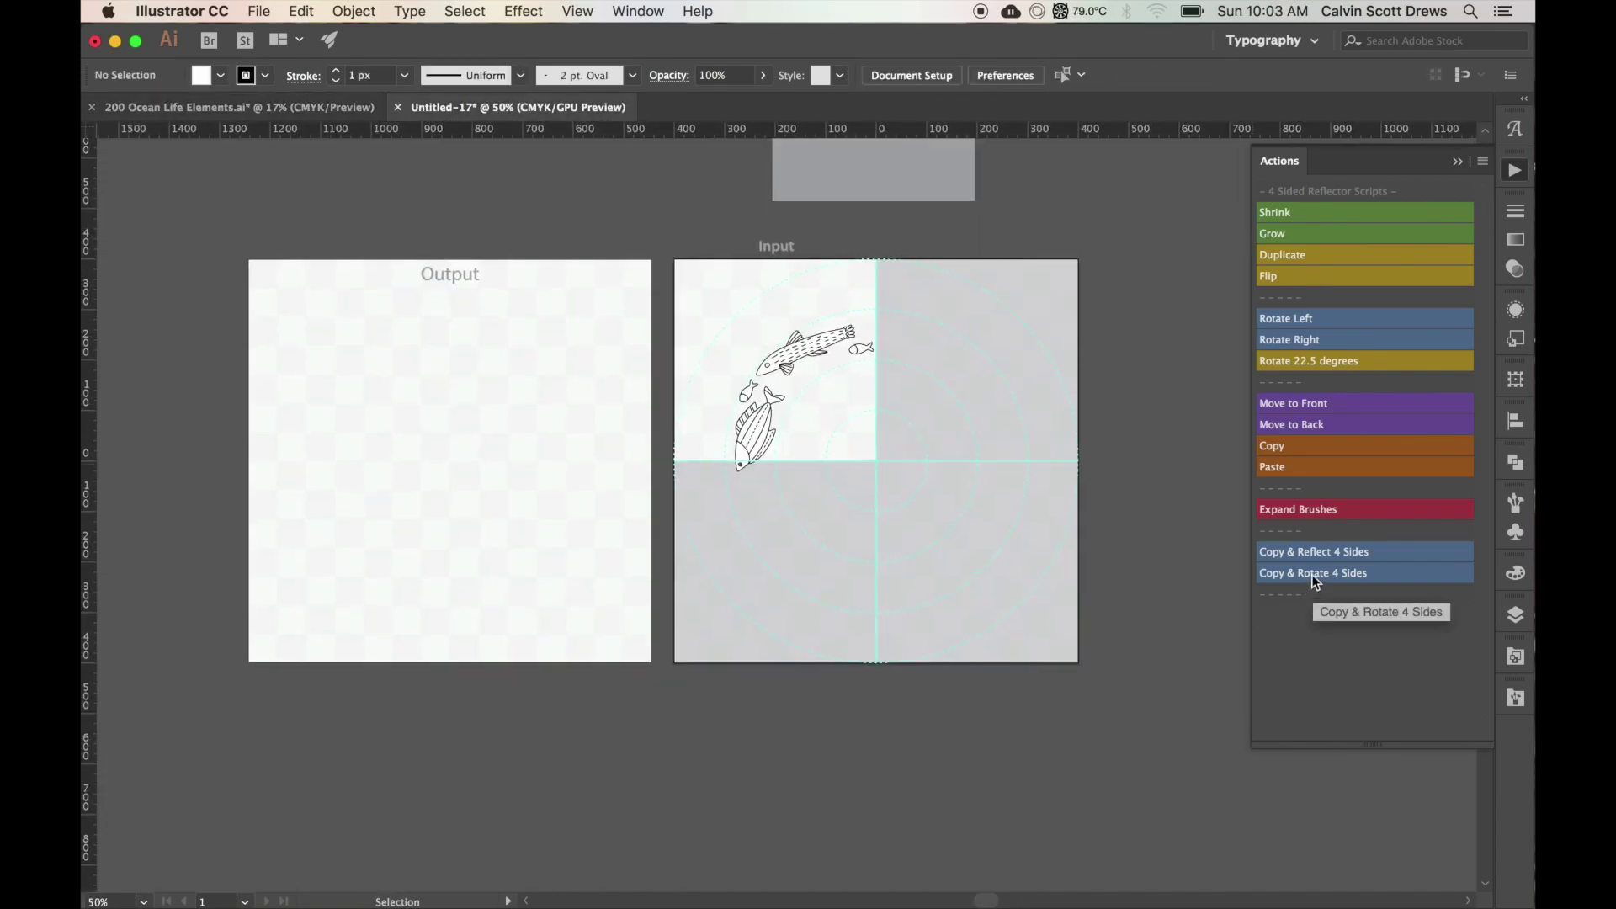
{"action": "left_click", "coordinate": [1312, 573]}
Step: Add a small fish to the Input quarter and rotate the big fish group within it
{"action": "left_click_drag", "start_coordinate": [848, 418], "coordinate": [808, 353]}
{"action": "left_click", "coordinate": [841, 329]}
{"action": "left_click", "coordinate": [1324, 573]}
{"action": "left_click_drag", "start_coordinate": [859, 301], "coordinate": [867, 322]}
Step: Delete the fish ring from the Output artboard
{"action": "left_click", "coordinate": [589, 448]}
{"action": "key", "text": "Delete"}
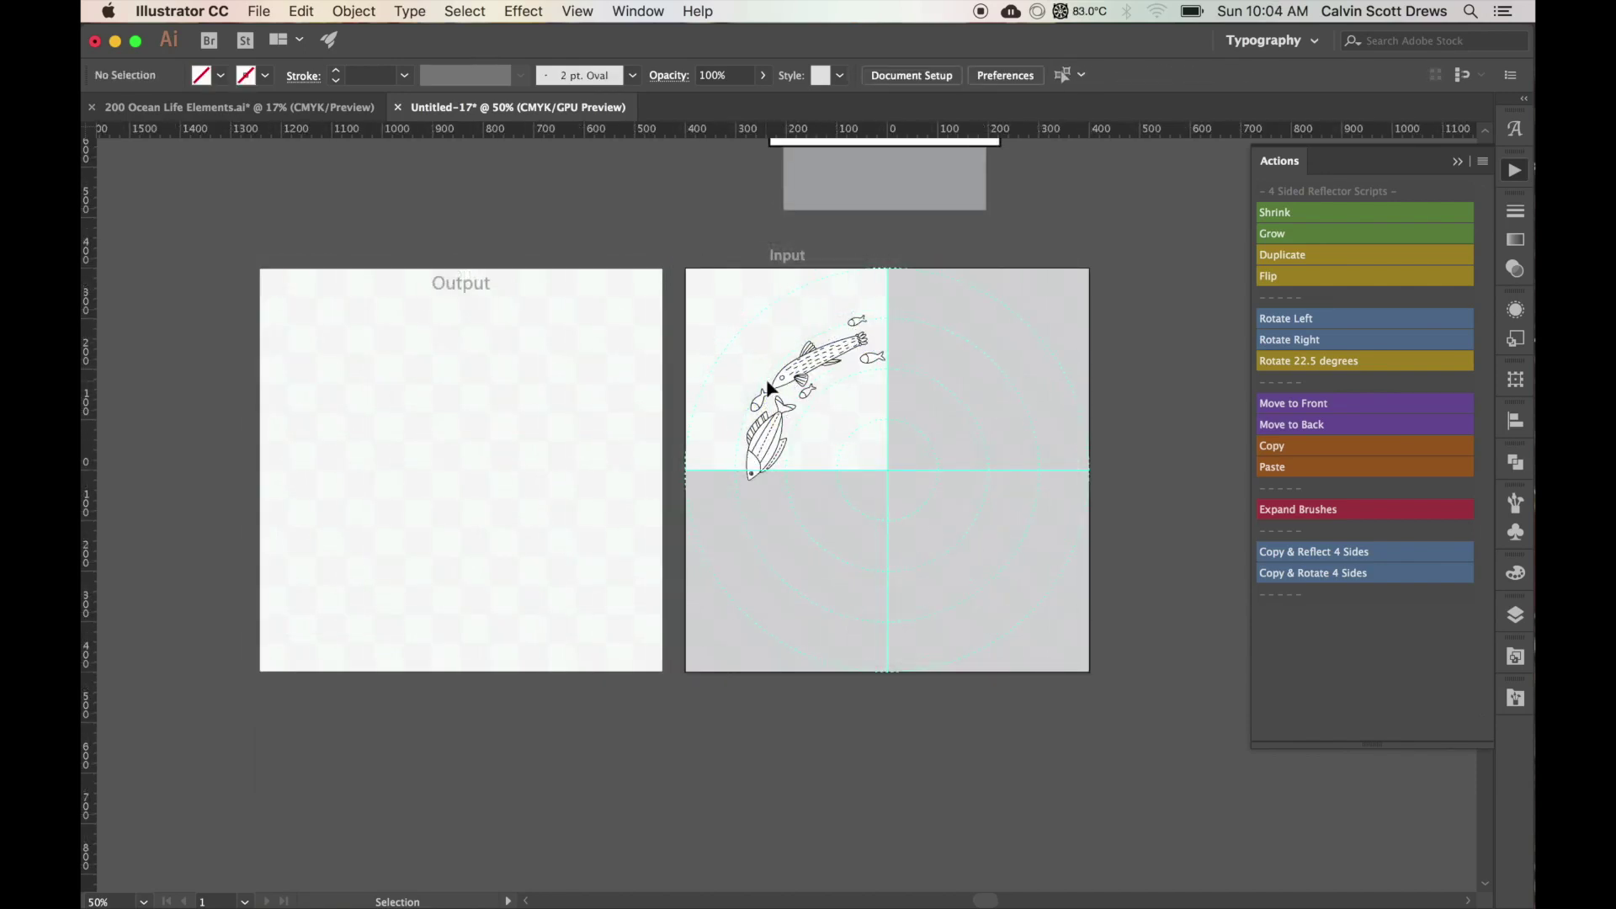
{"action": "left_click_drag", "start_coordinate": [1318, 193], "coordinate": [1262, 382]}
Step: Try Copy & Reflect 4 Sides, delete that ring, then run Copy & Rotate 4 Sides
{"action": "left_click", "coordinate": [1299, 553]}
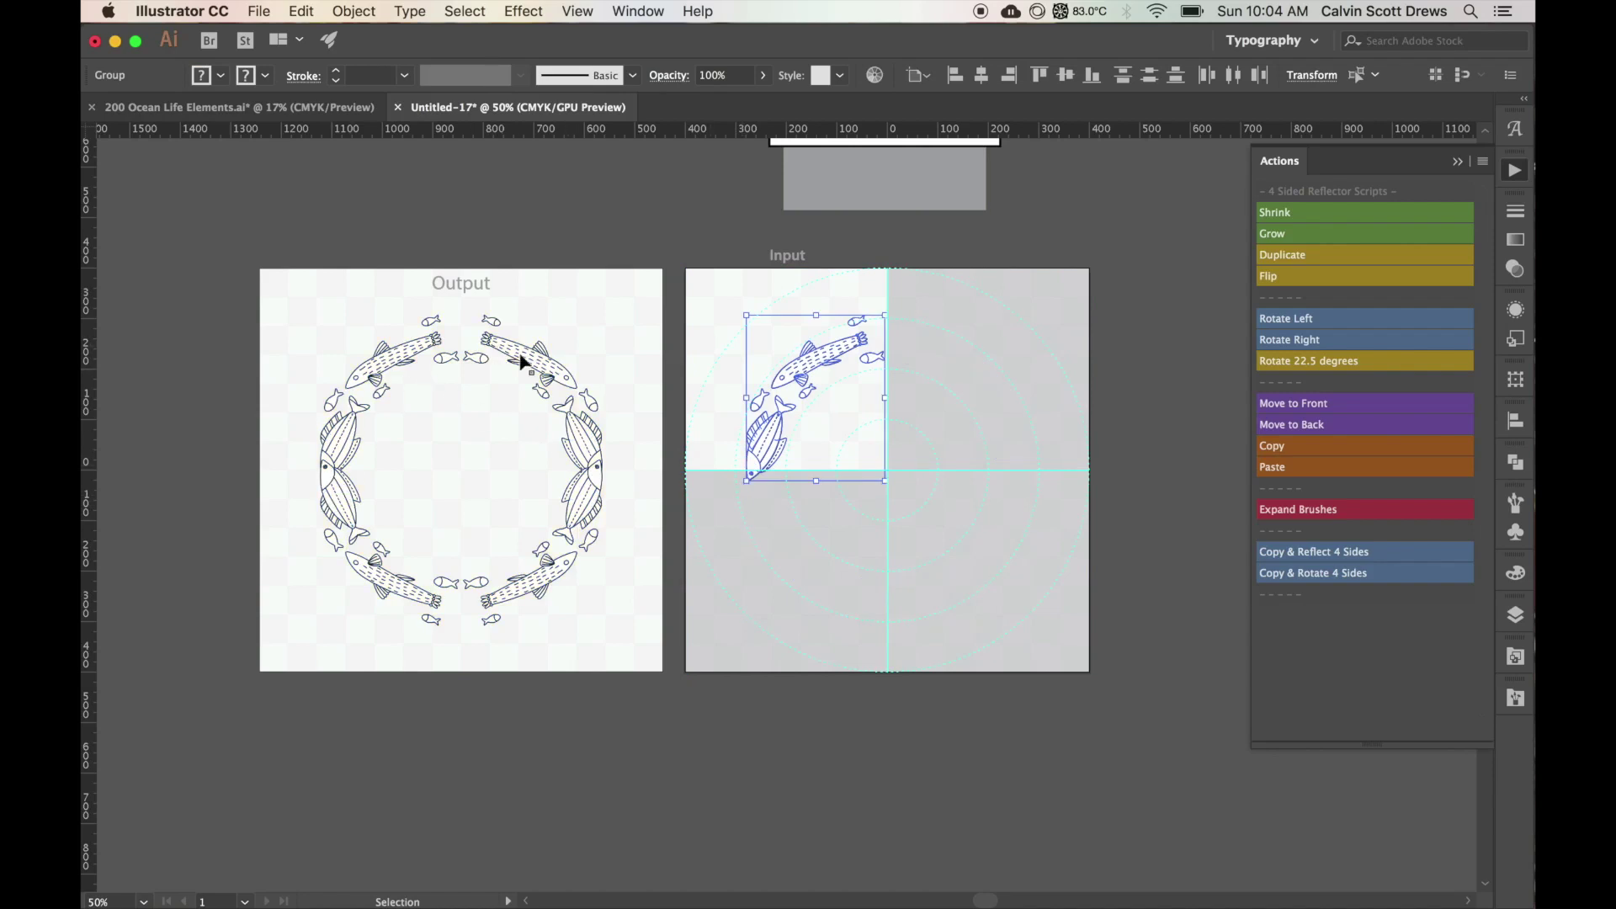
{"action": "left_click", "coordinate": [516, 436]}
{"action": "key", "text": "Delete"}
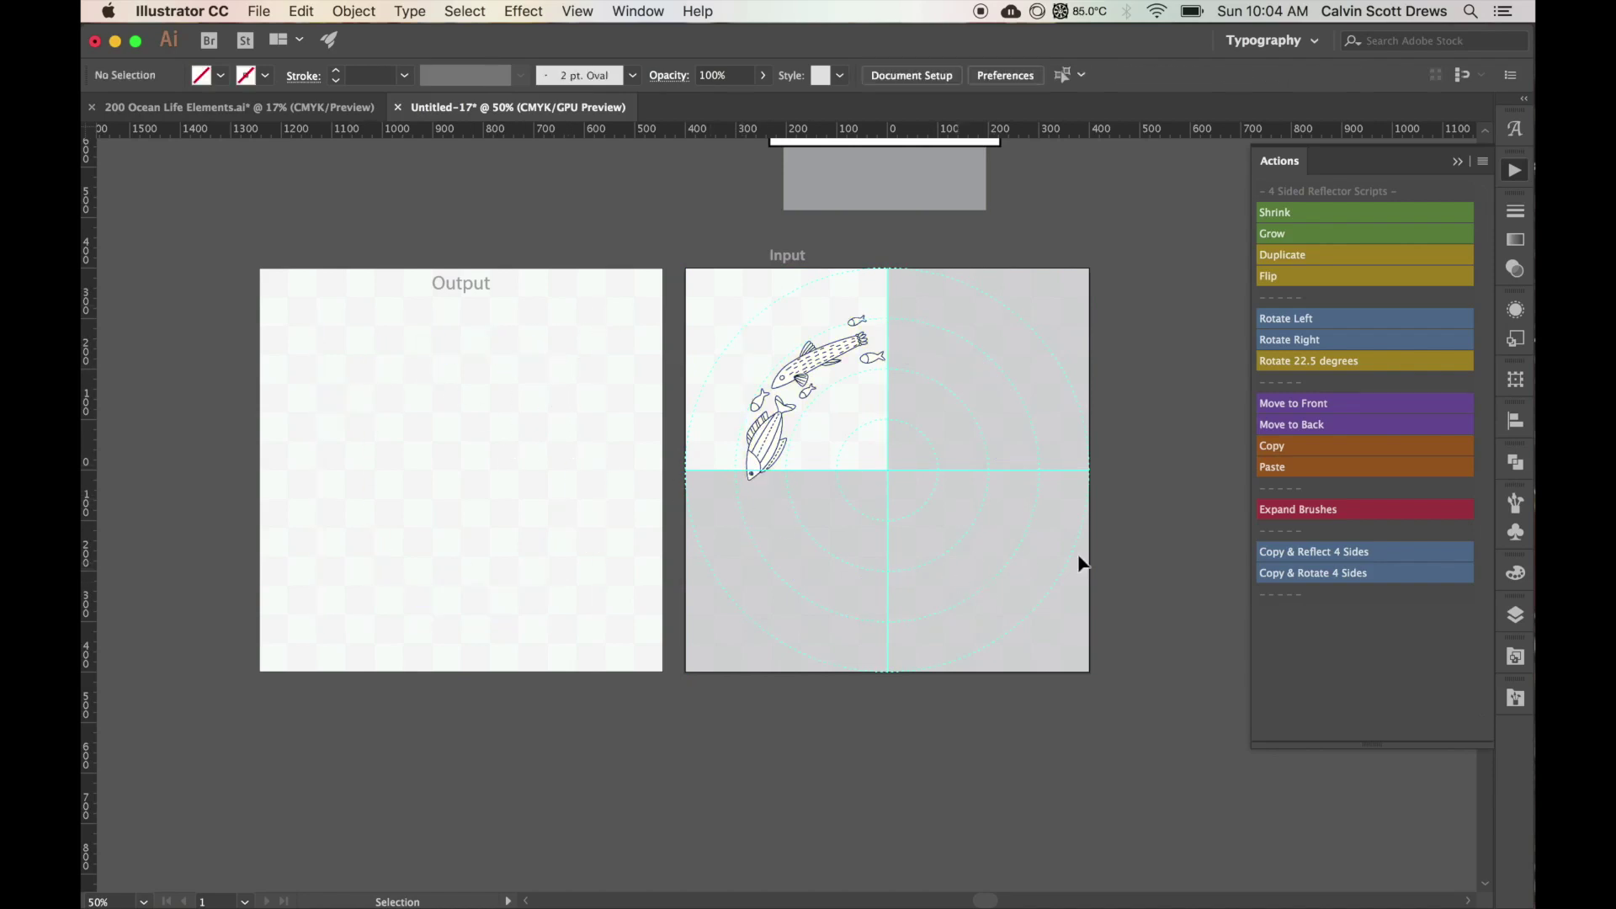
{"action": "left_click", "coordinate": [1304, 576]}
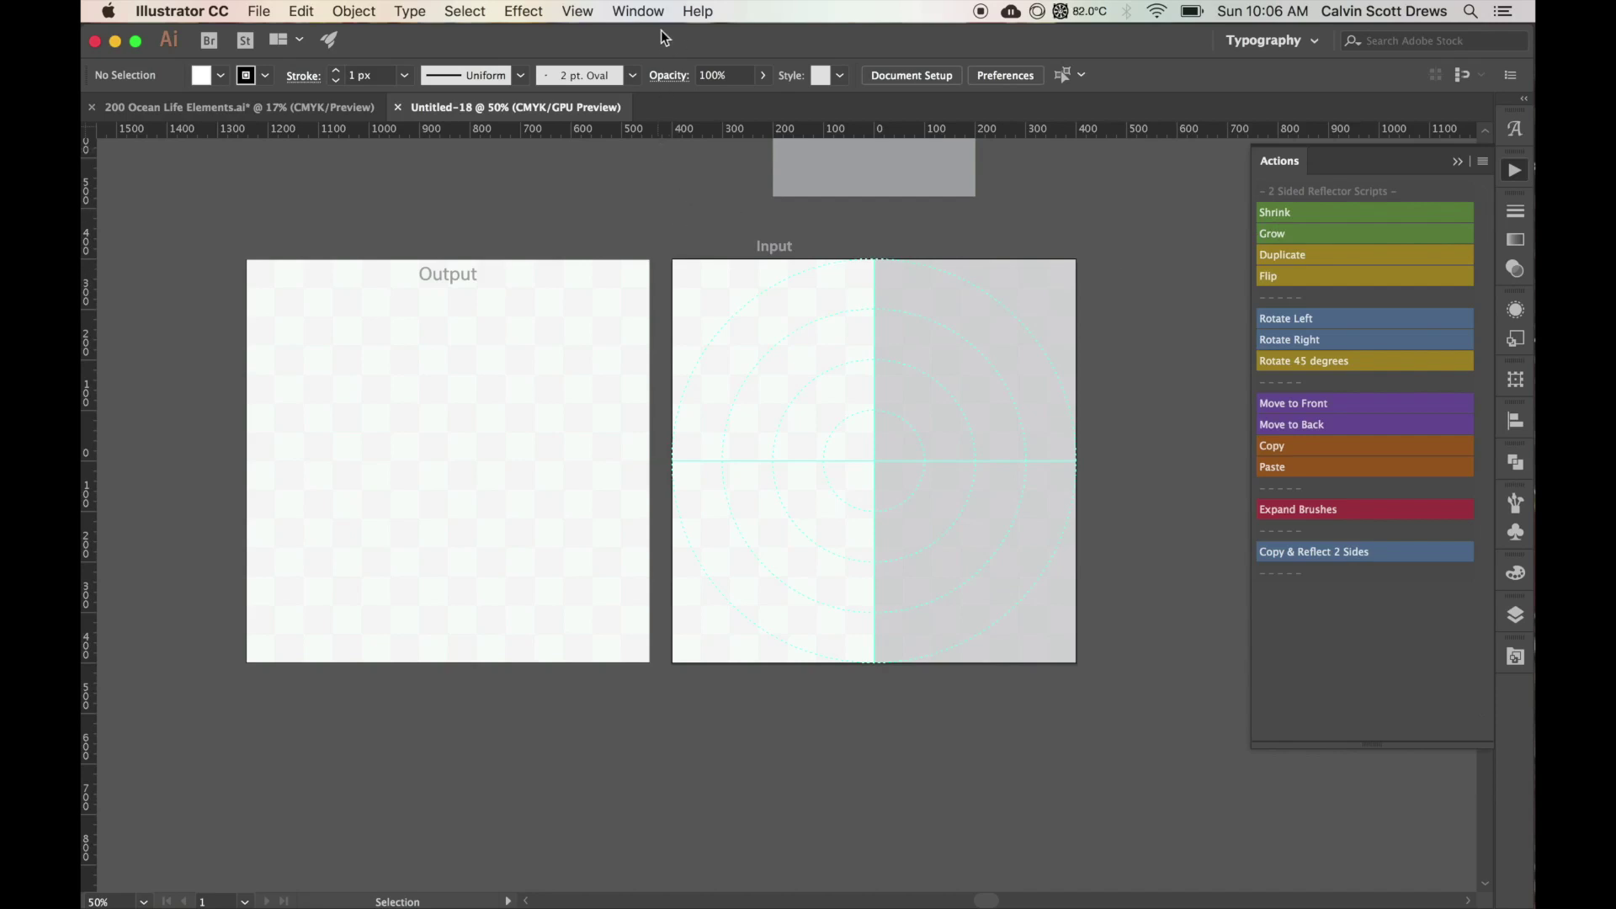
Step: Show the Brushes panel and bring up its options menu for brush libraries
{"action": "left_click", "coordinate": [637, 11]}
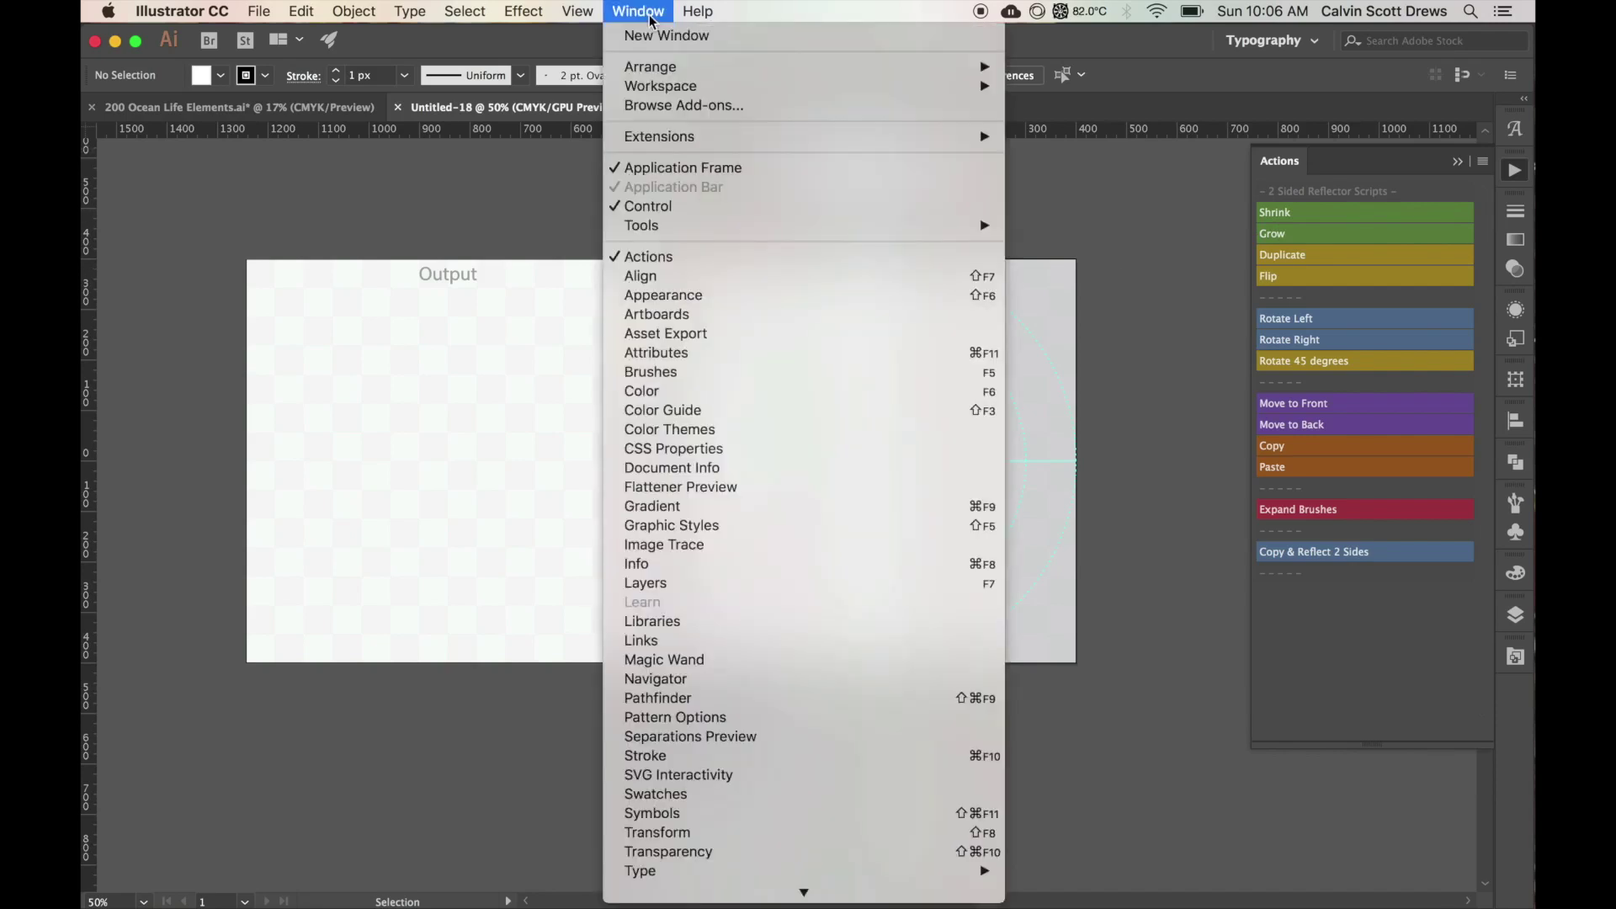
{"action": "left_click", "coordinate": [650, 371]}
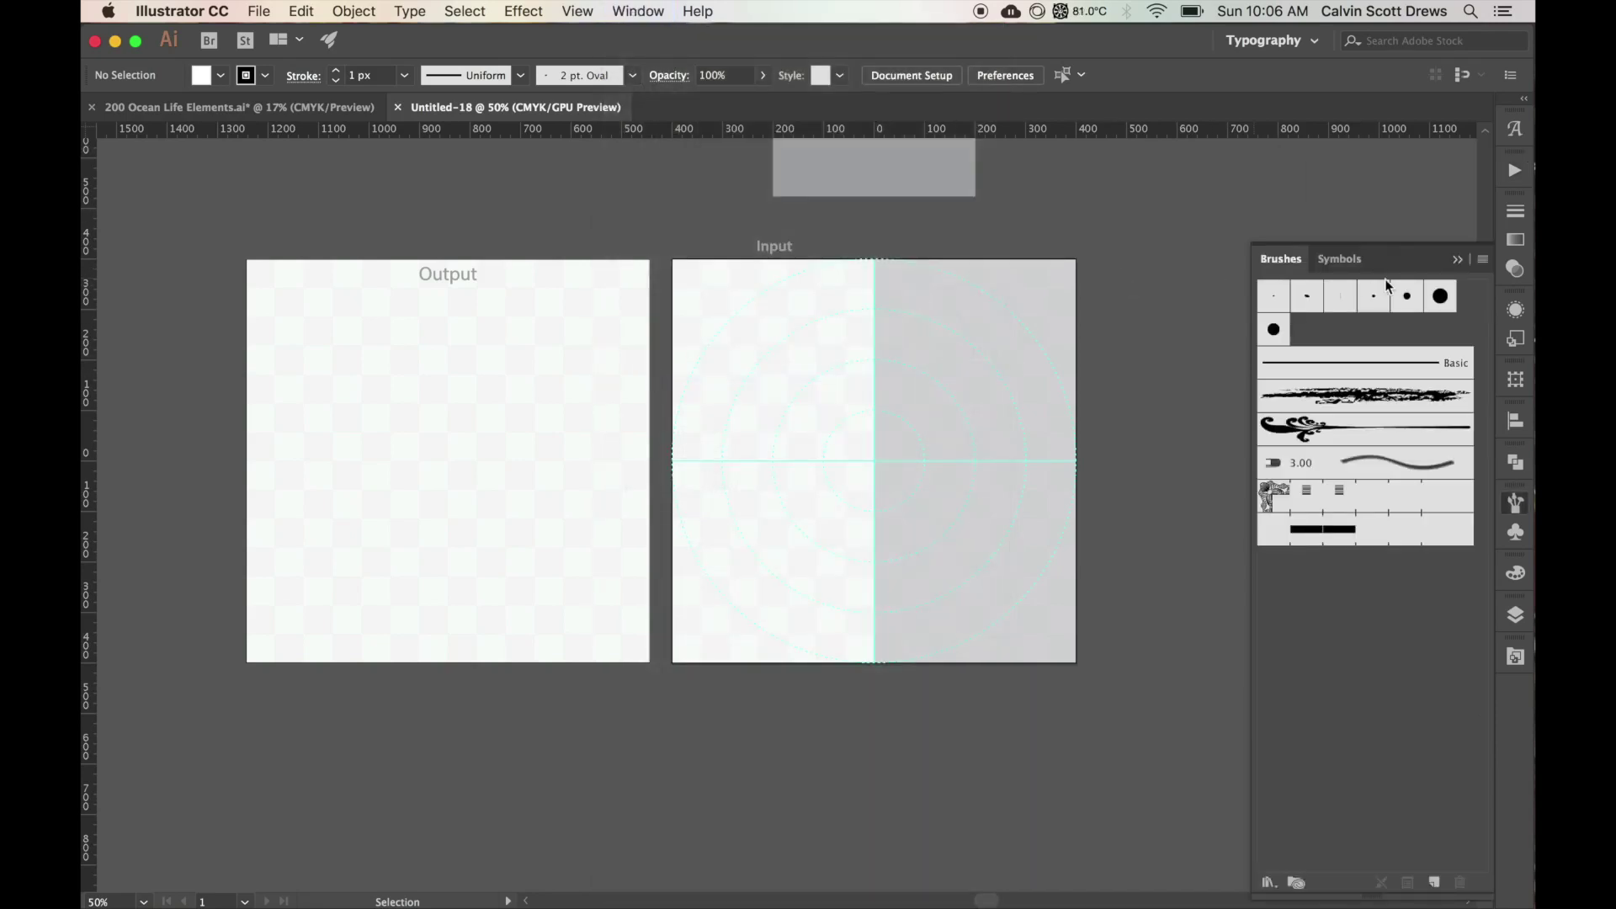
{"action": "left_click", "coordinate": [1479, 264]}
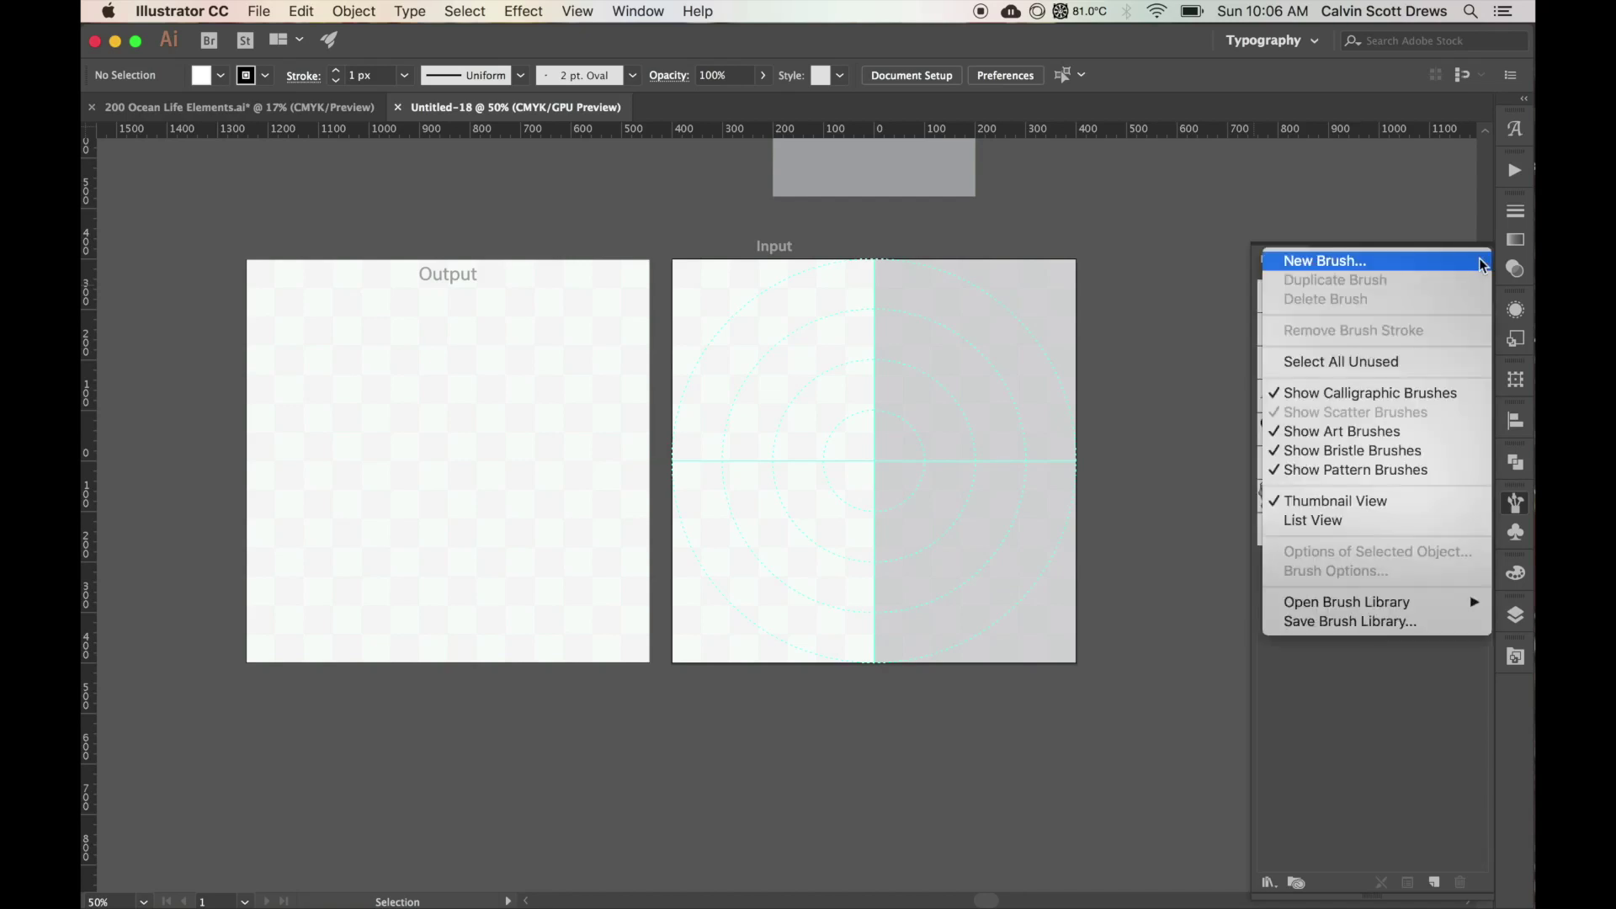
Step: Load the Ocean Life Brushes library from the [1] Elements and Brushes folder
{"action": "mouse_move", "coordinate": [1315, 612]}
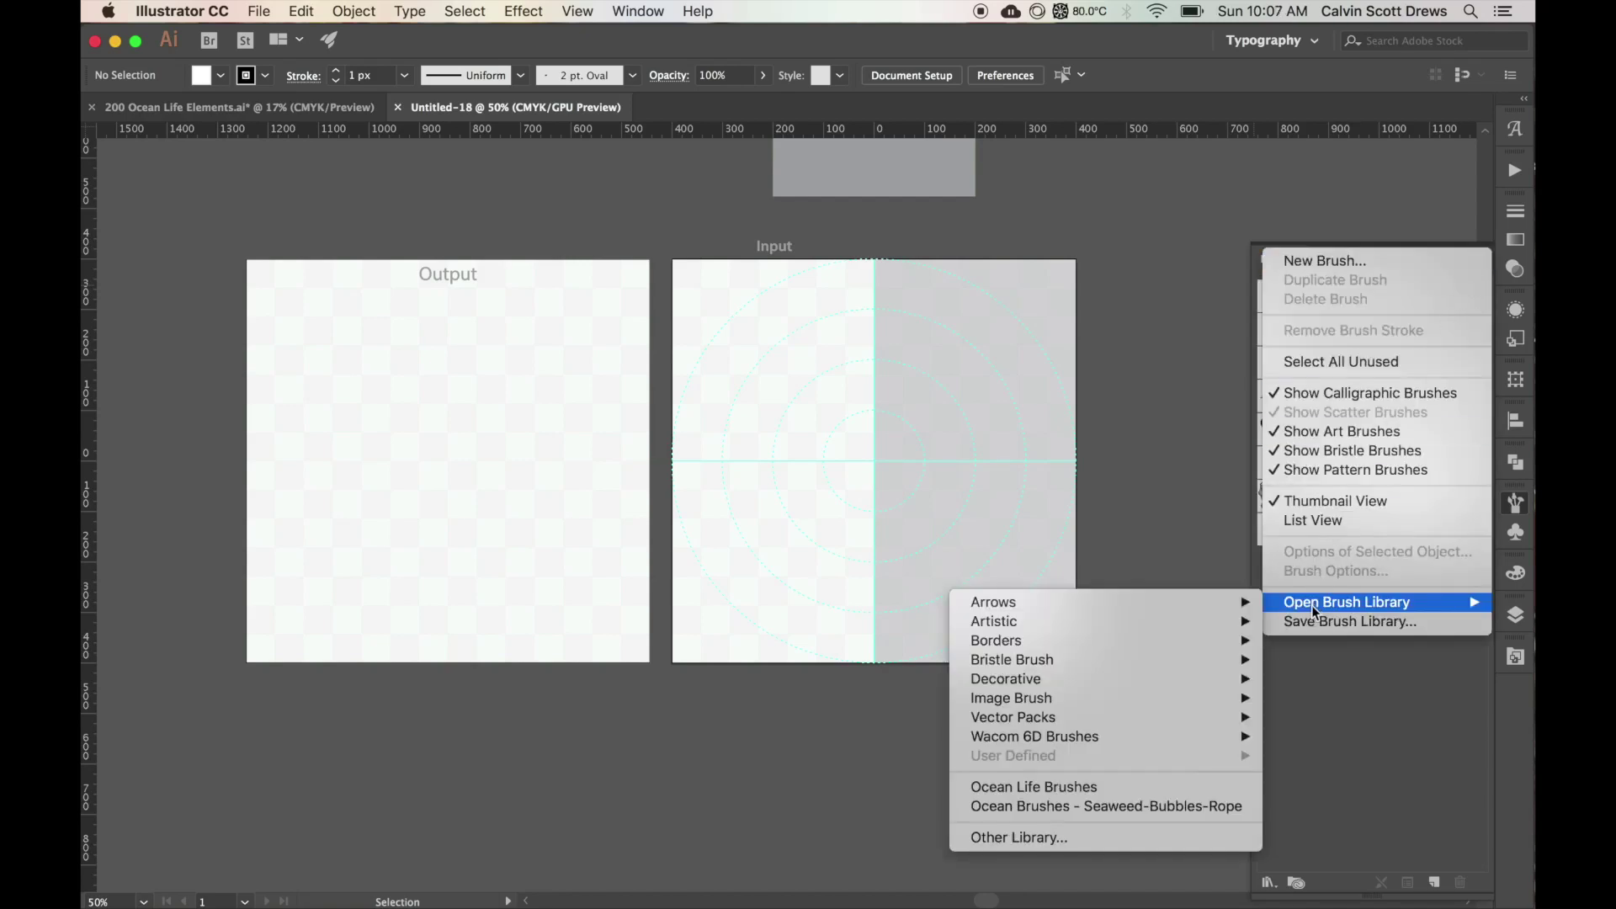
{"action": "left_click", "coordinate": [1017, 842]}
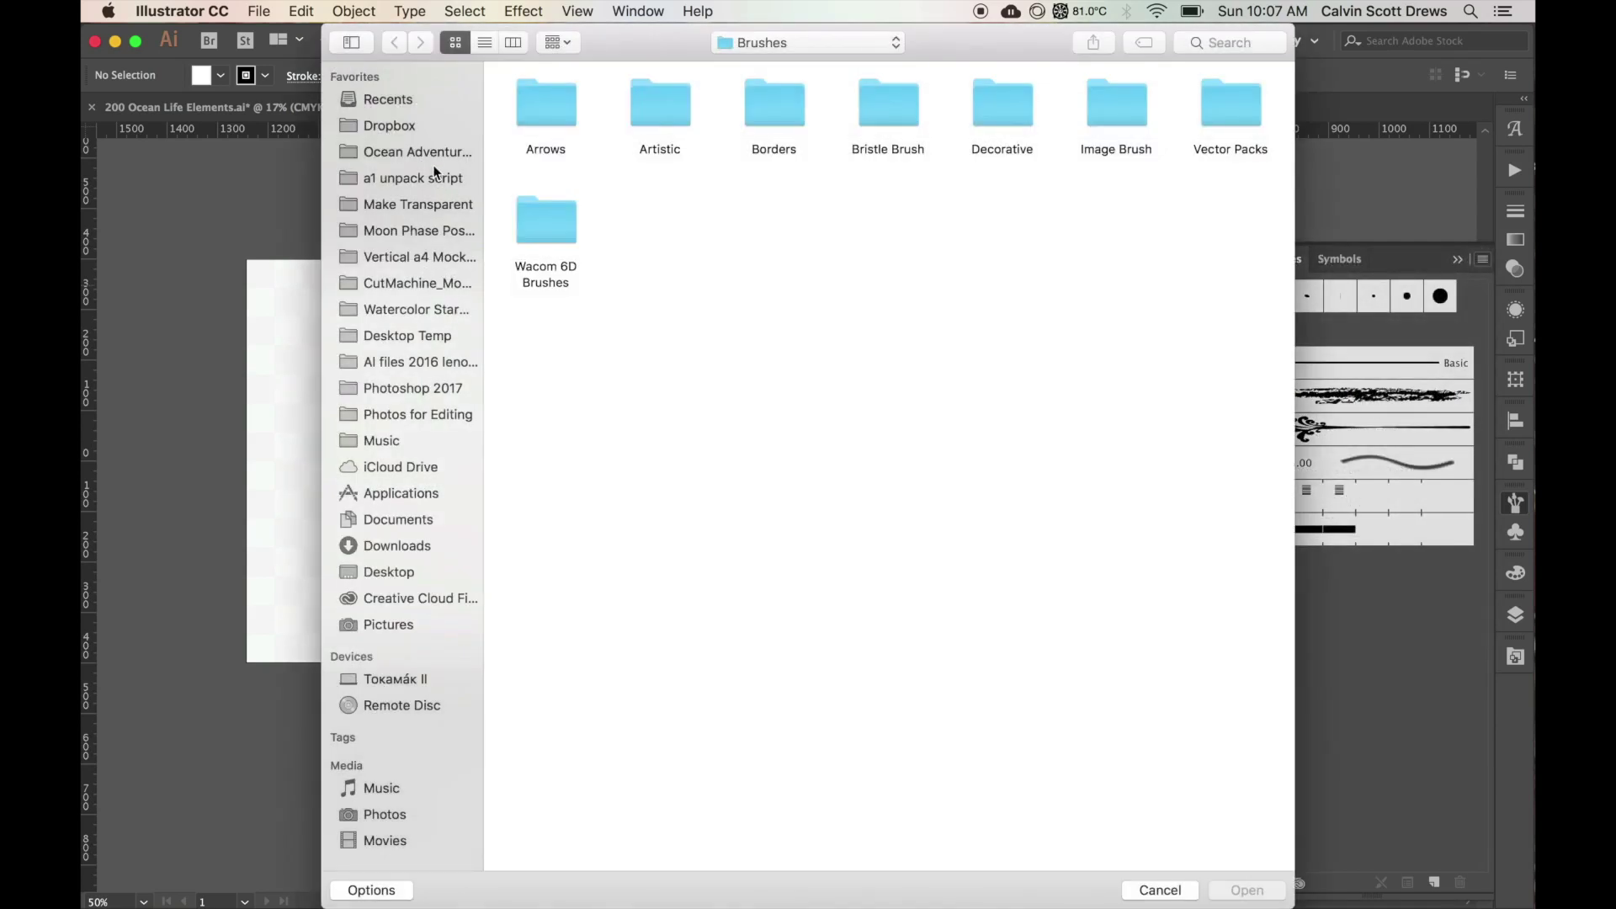
{"action": "left_click", "coordinate": [425, 159]}
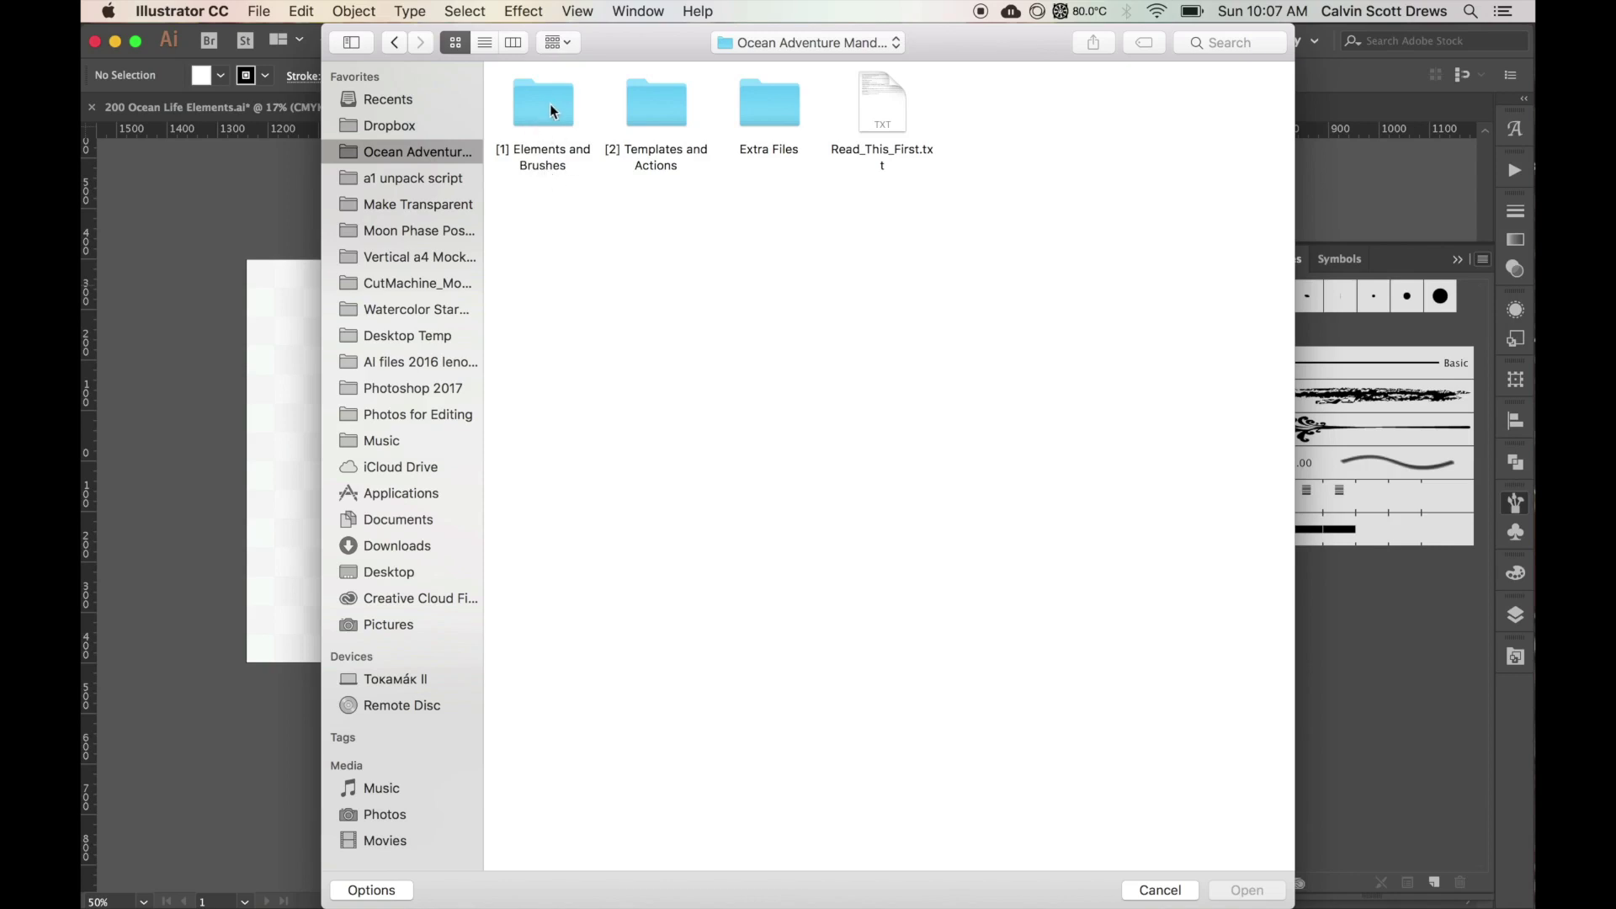
{"action": "double_click", "coordinate": [543, 165]}
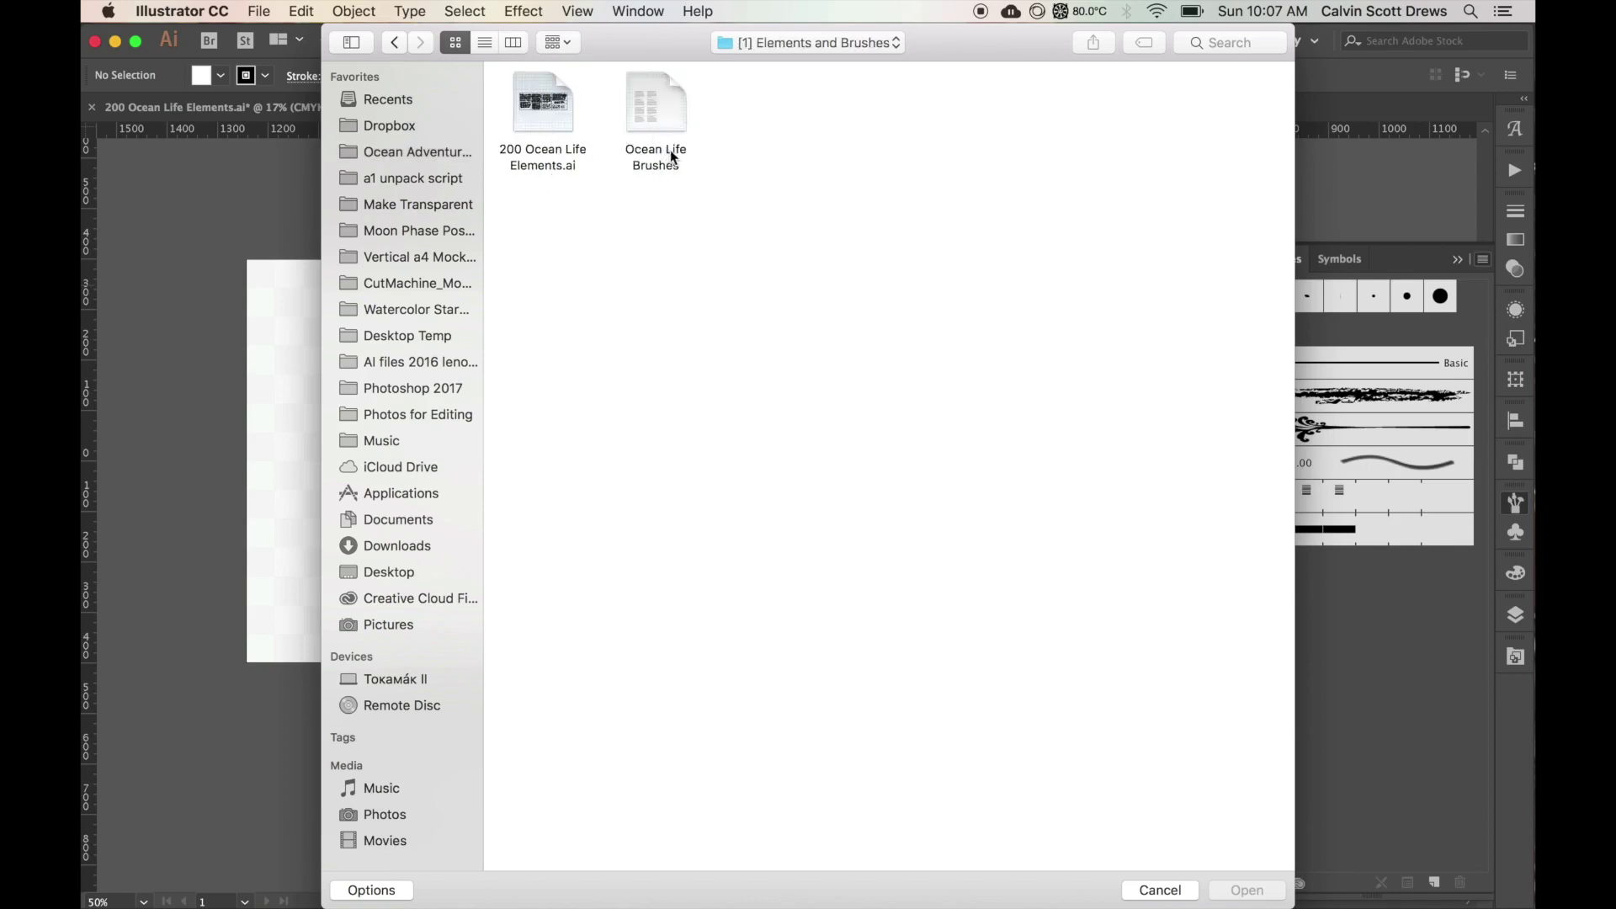
{"action": "left_click", "coordinate": [655, 114]}
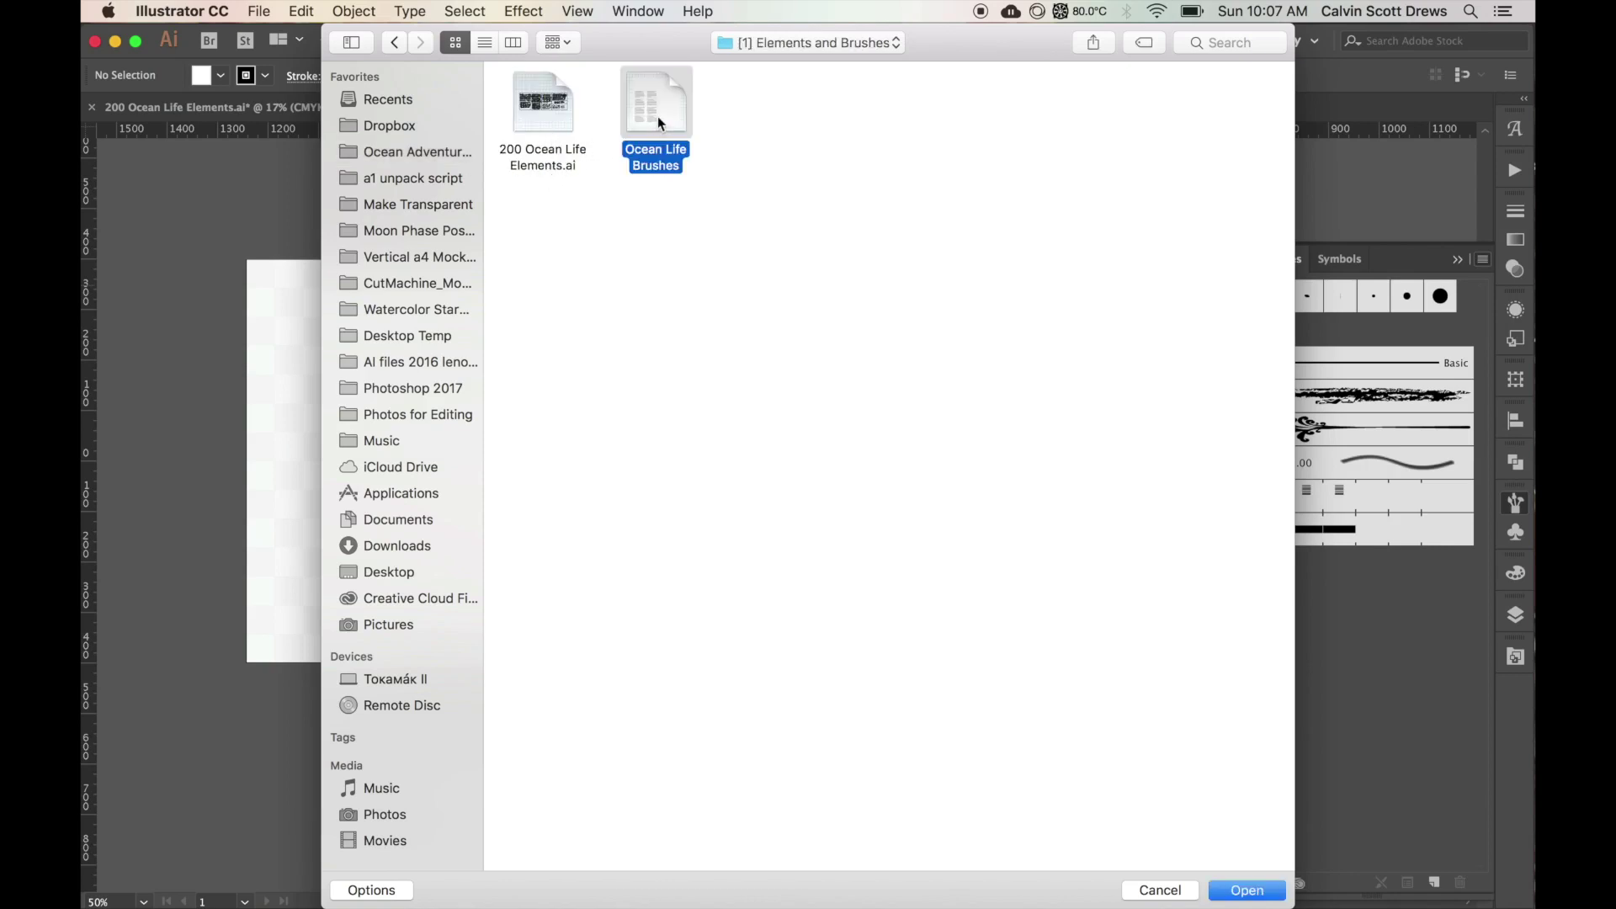
{"action": "left_click", "coordinate": [1247, 891]}
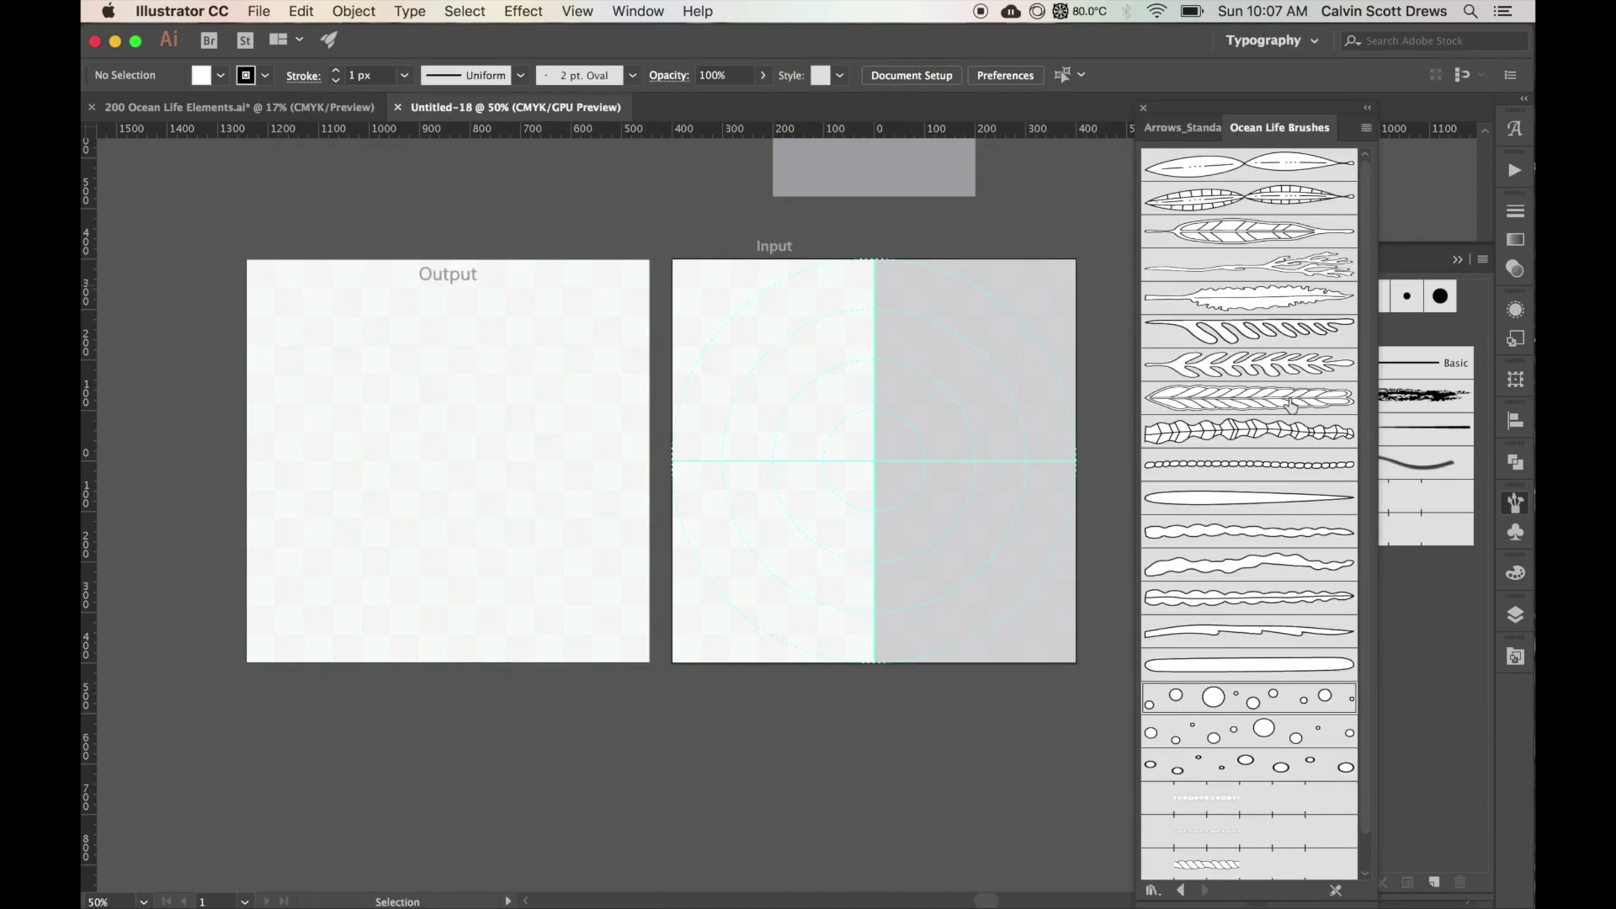
Step: Reposition the brush library and float the reflector actions panel left of the artboards
{"action": "left_click_drag", "start_coordinate": [1271, 115], "coordinate": [1358, 116]}
{"action": "left_click", "coordinate": [1514, 173]}
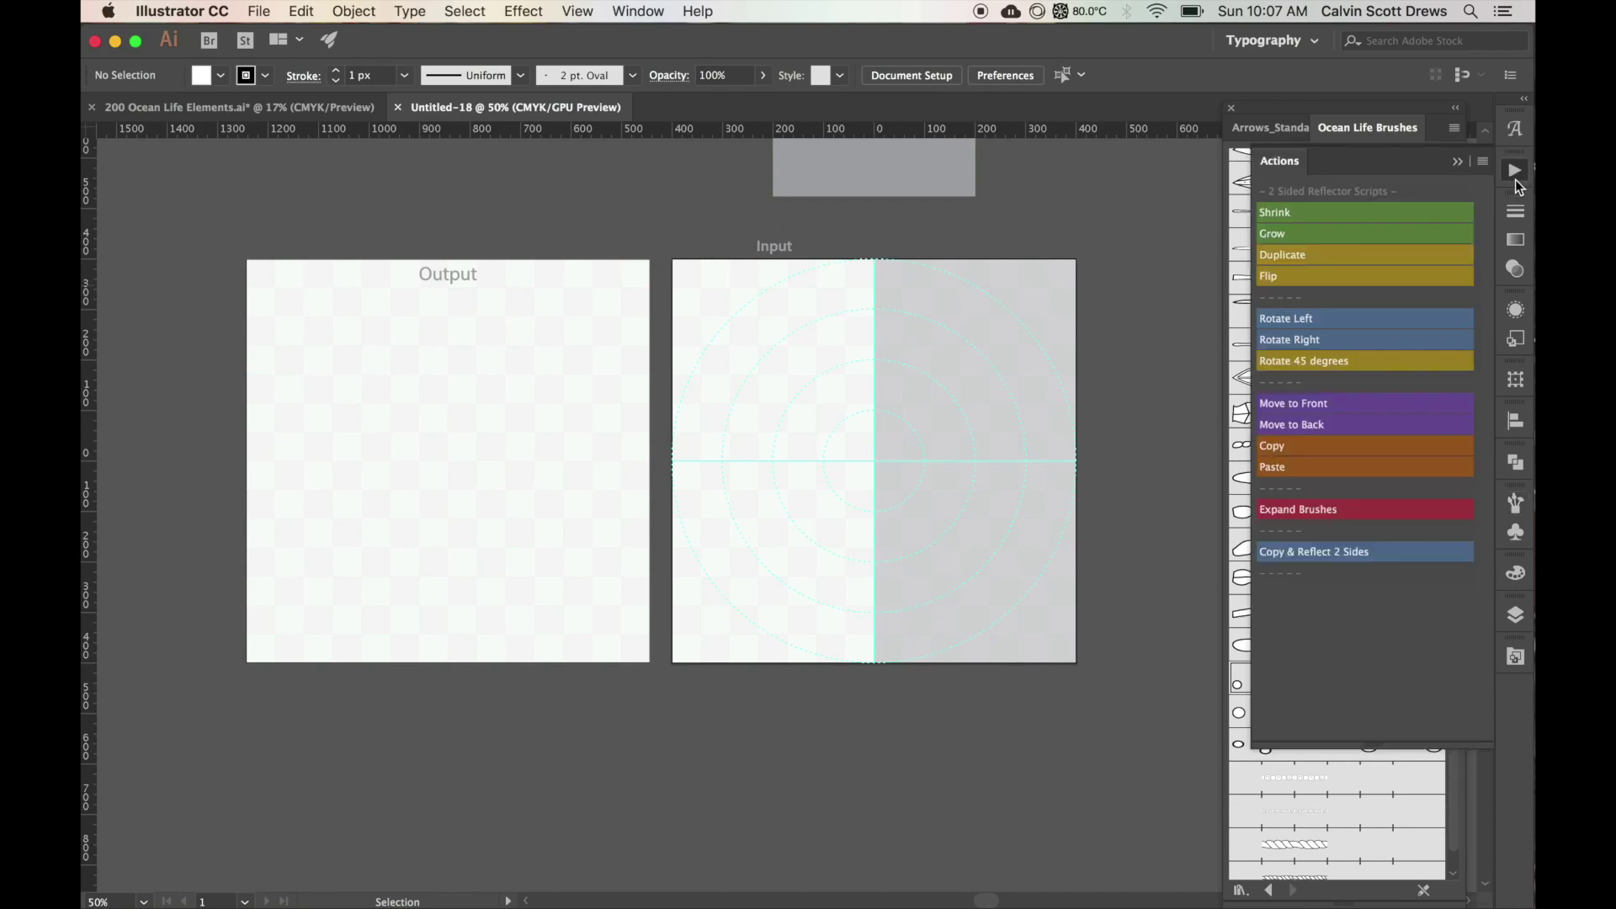
{"action": "left_click_drag", "start_coordinate": [1367, 170], "coordinate": [352, 208]}
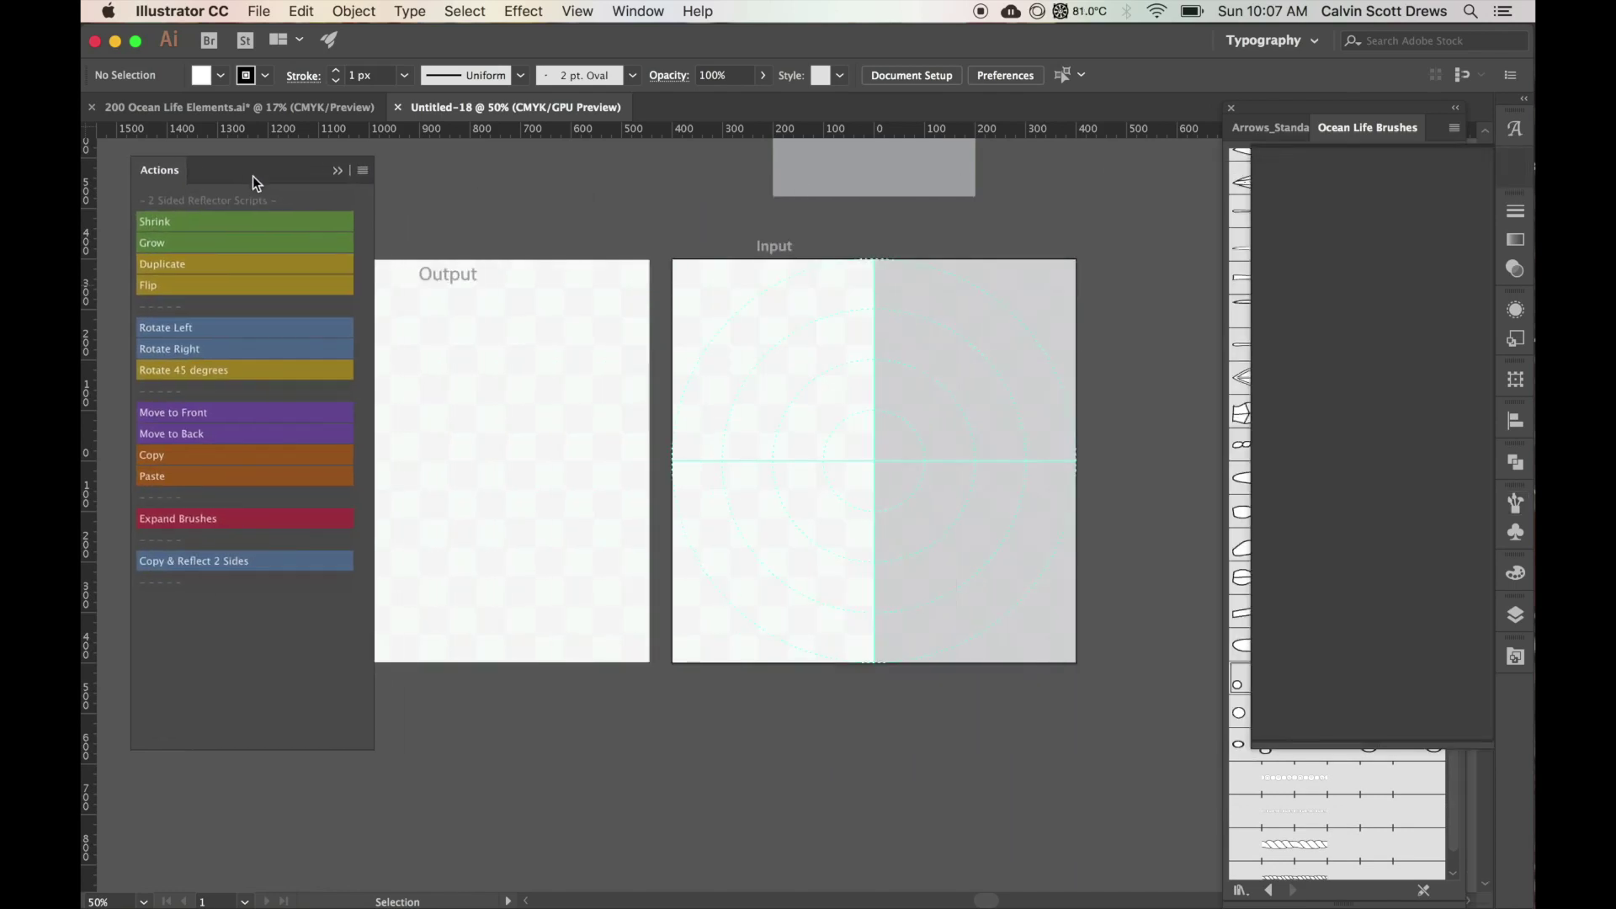
{"action": "left_click_drag", "start_coordinate": [255, 184], "coordinate": [234, 177]}
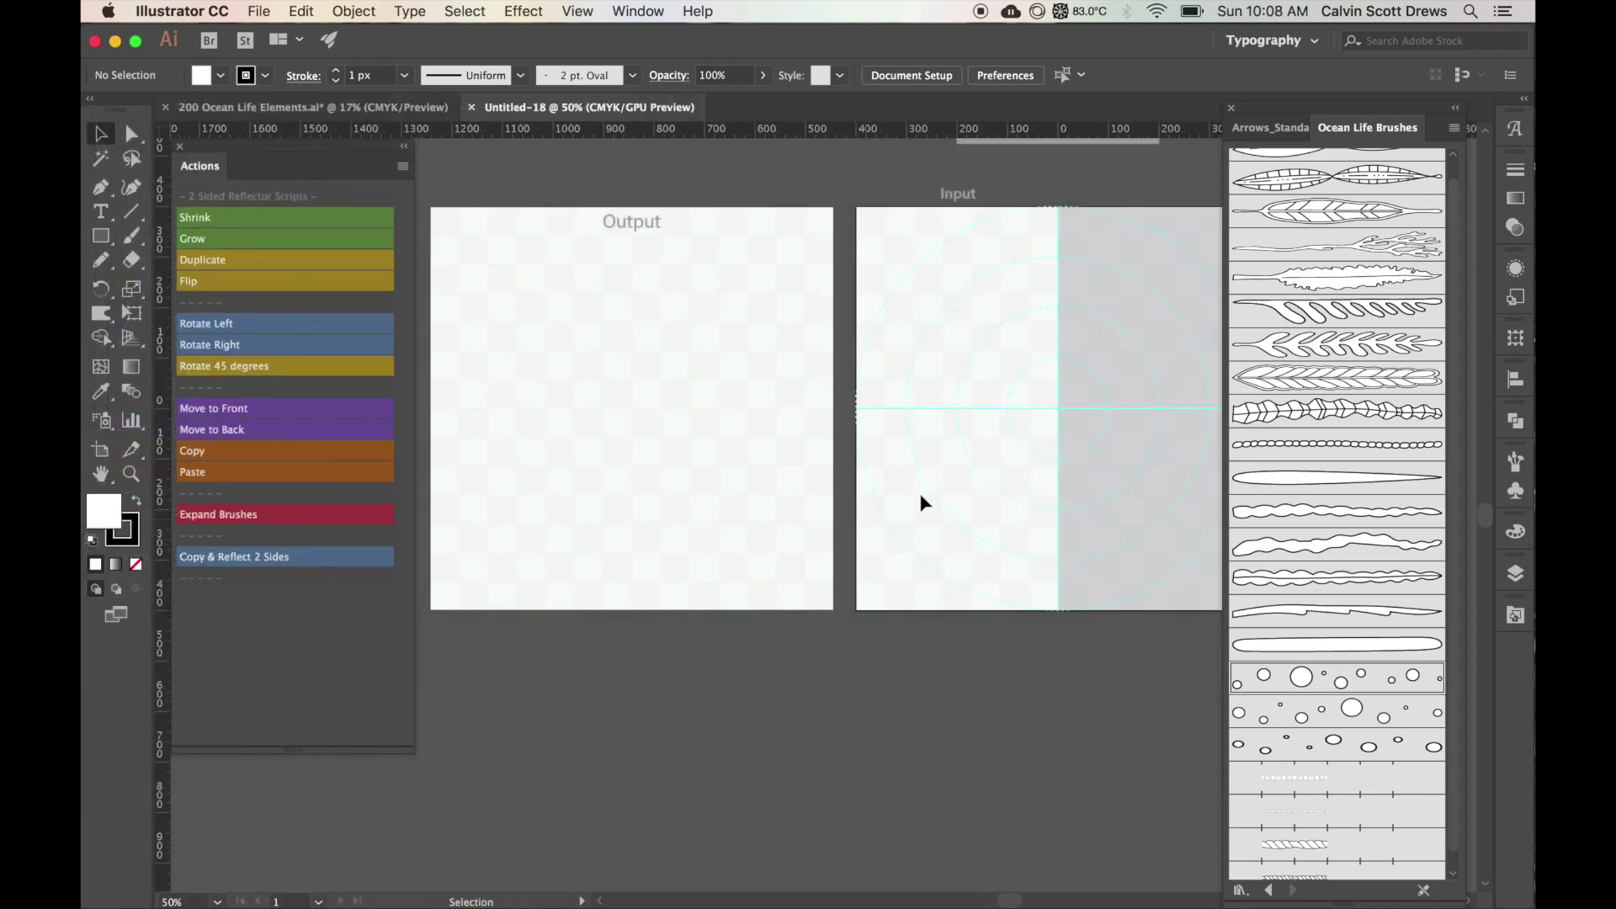
Step: With fill set to None, paint an S-curve strand on the Input's left half
{"action": "left_click", "coordinate": [128, 239]}
{"action": "left_click_drag", "start_coordinate": [981, 418], "coordinate": [783, 402]}
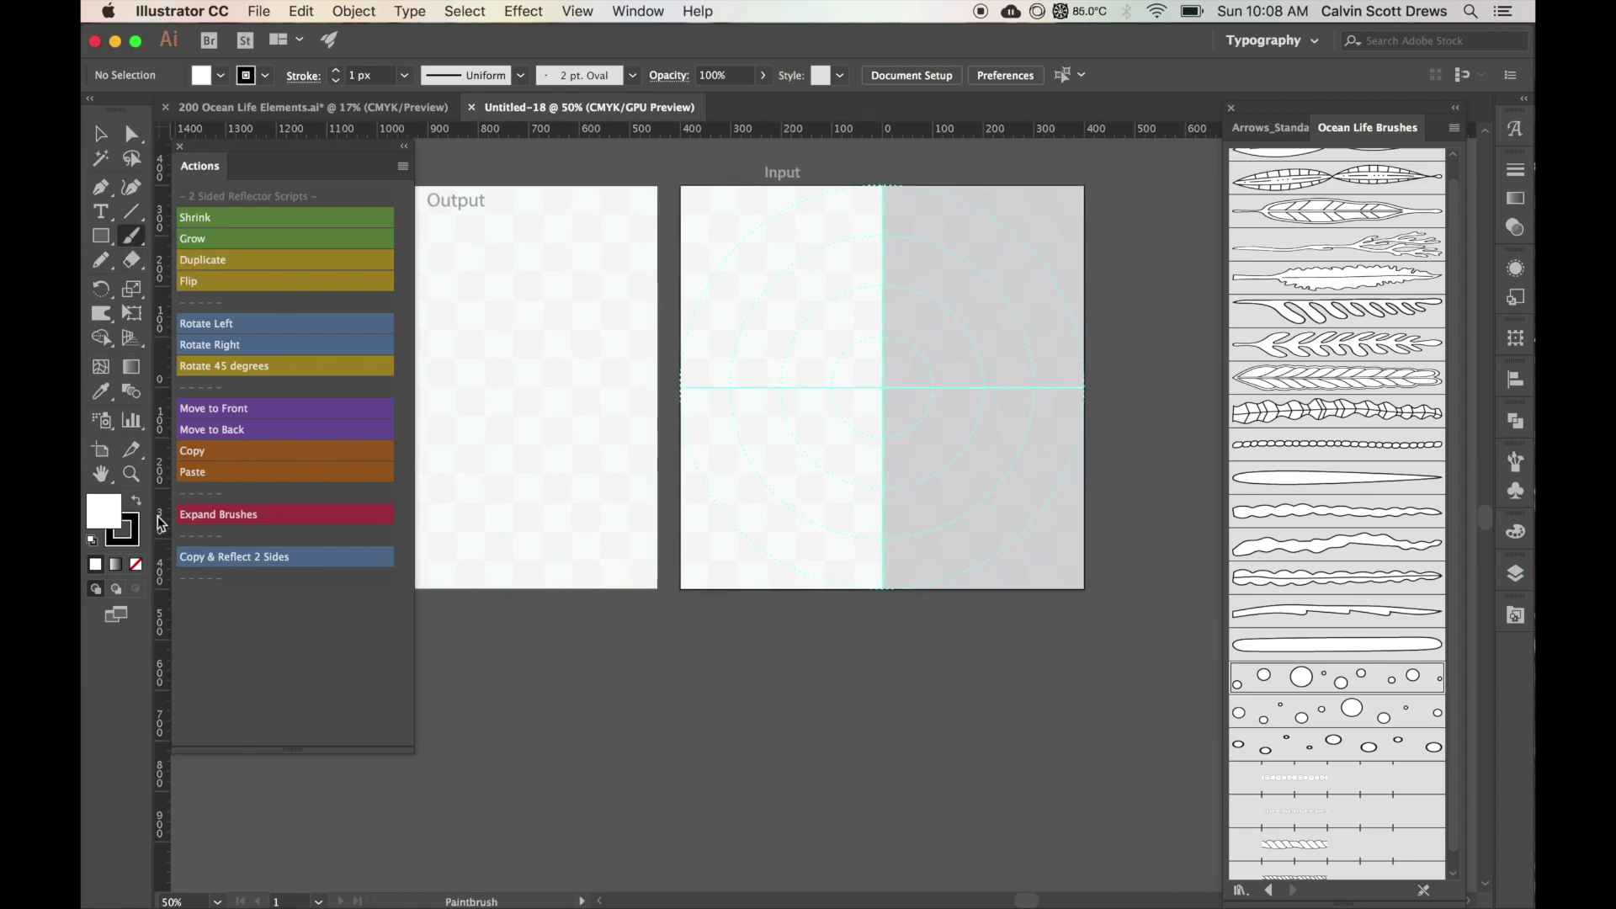
{"action": "left_click", "coordinate": [136, 565]}
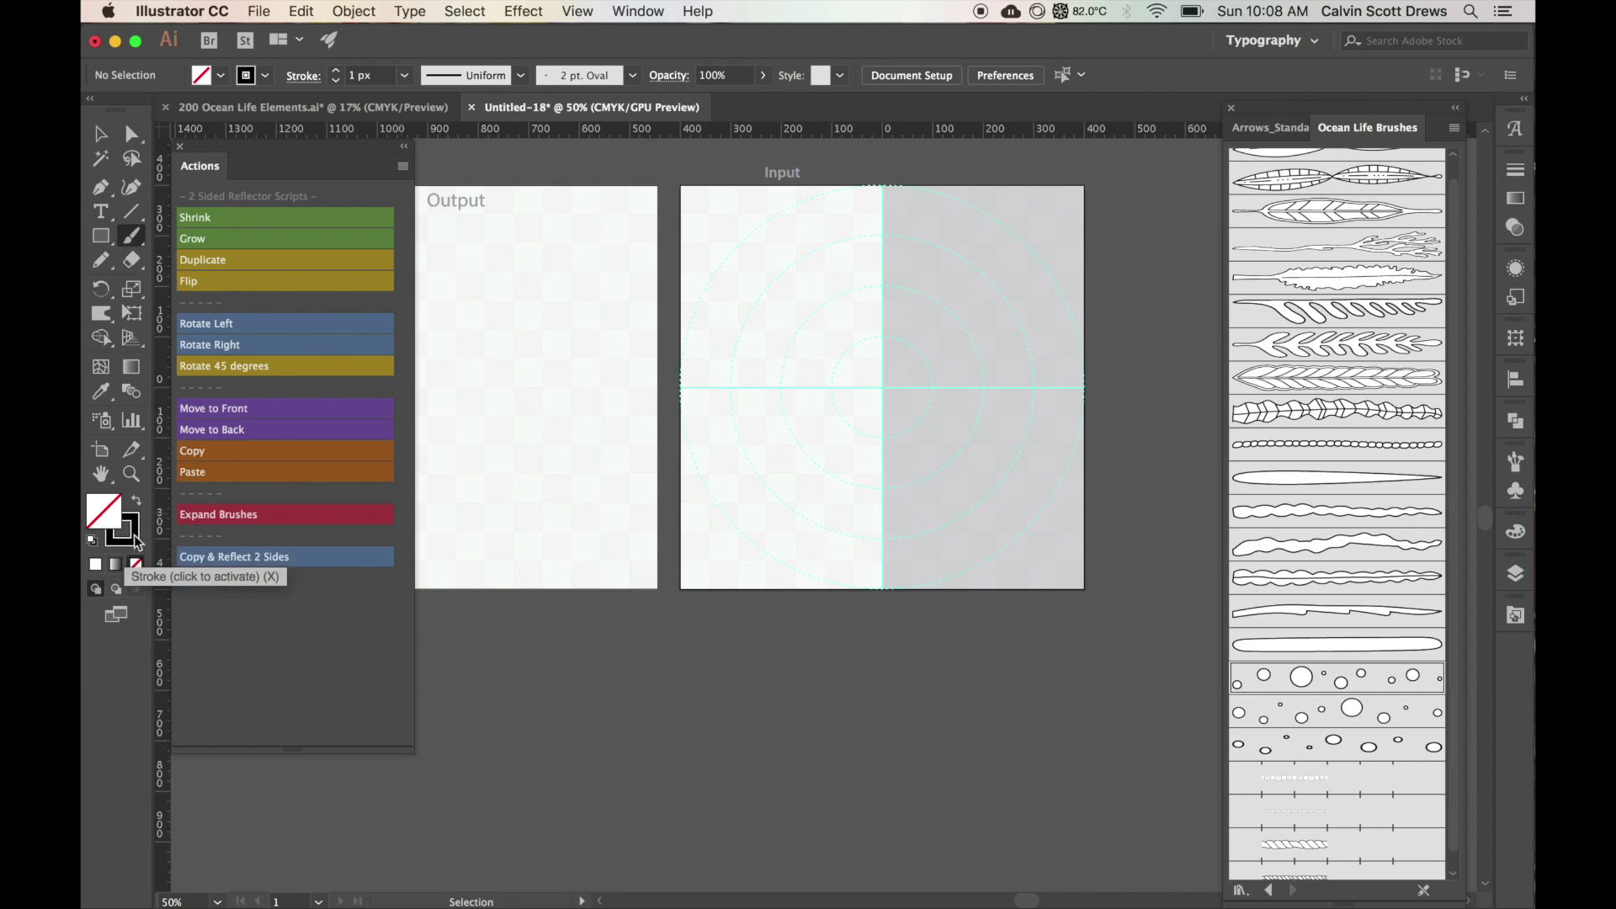
{"action": "left_click", "coordinate": [138, 539]}
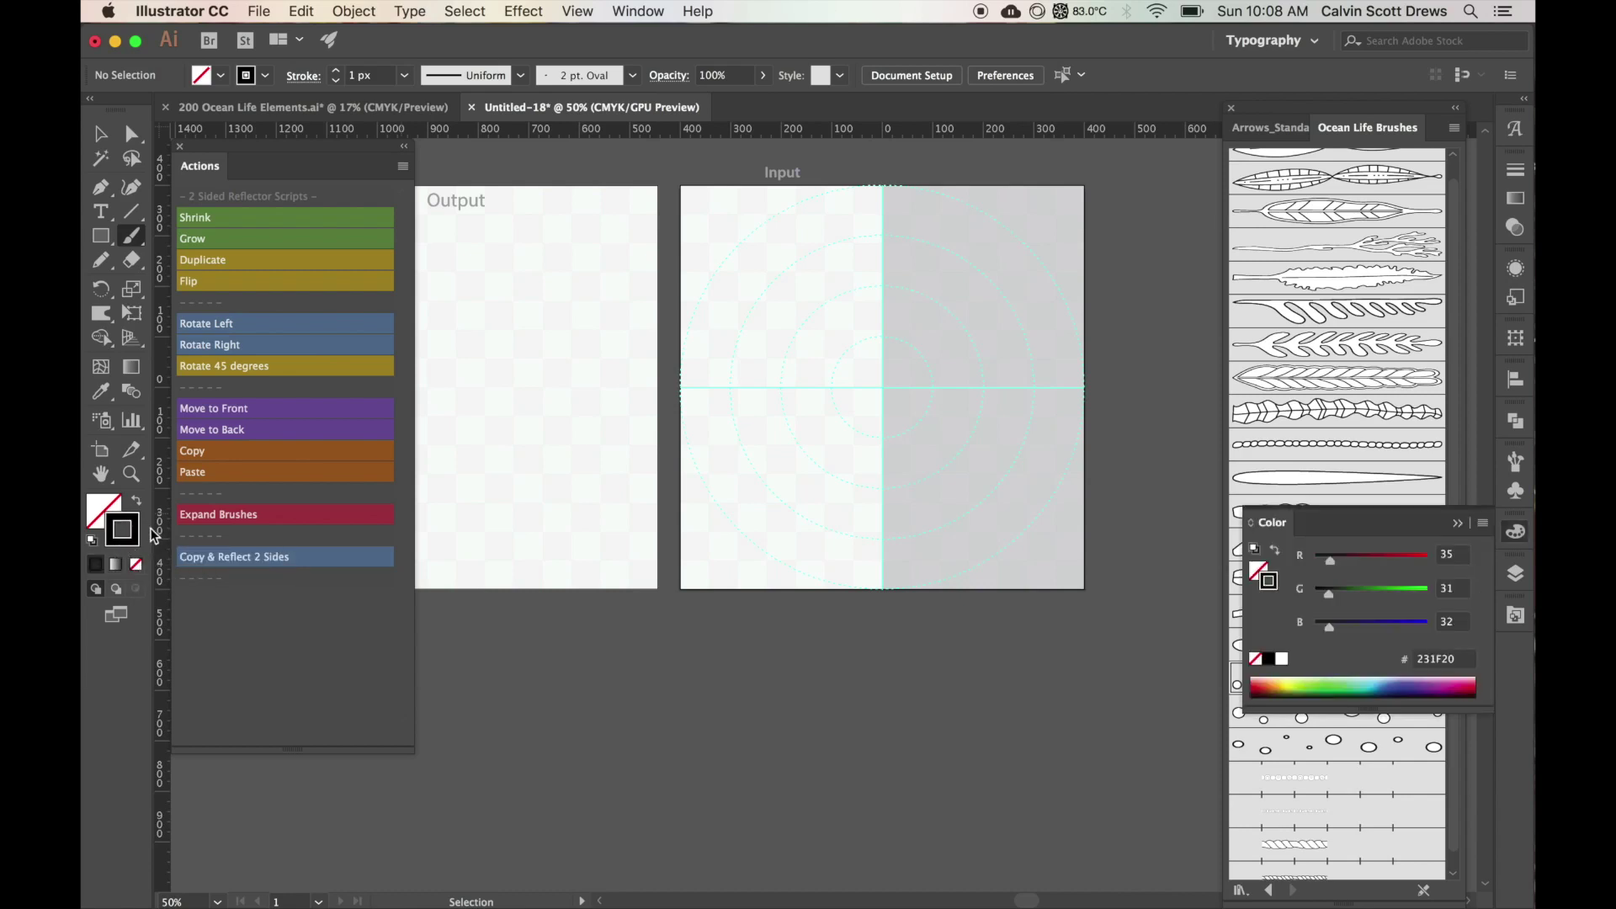
{"action": "mouse_move", "coordinate": [843, 555]}
{"action": "left_mouse_down"}
{"action": "mouse_move", "coordinate": [847, 507]}
{"action": "mouse_move", "coordinate": [781, 458]}
{"action": "mouse_move", "coordinate": [745, 347]}
{"action": "mouse_move", "coordinate": [758, 322]}
{"action": "left_mouse_up"}
{"action": "scroll", "coordinate": [810, 328], "scroll_direction": "right", "scroll_amount": 3}
Step: Try leaf and bubble brushes on the curve, settling on the wavy double-line brush
{"action": "left_click", "coordinate": [99, 135]}
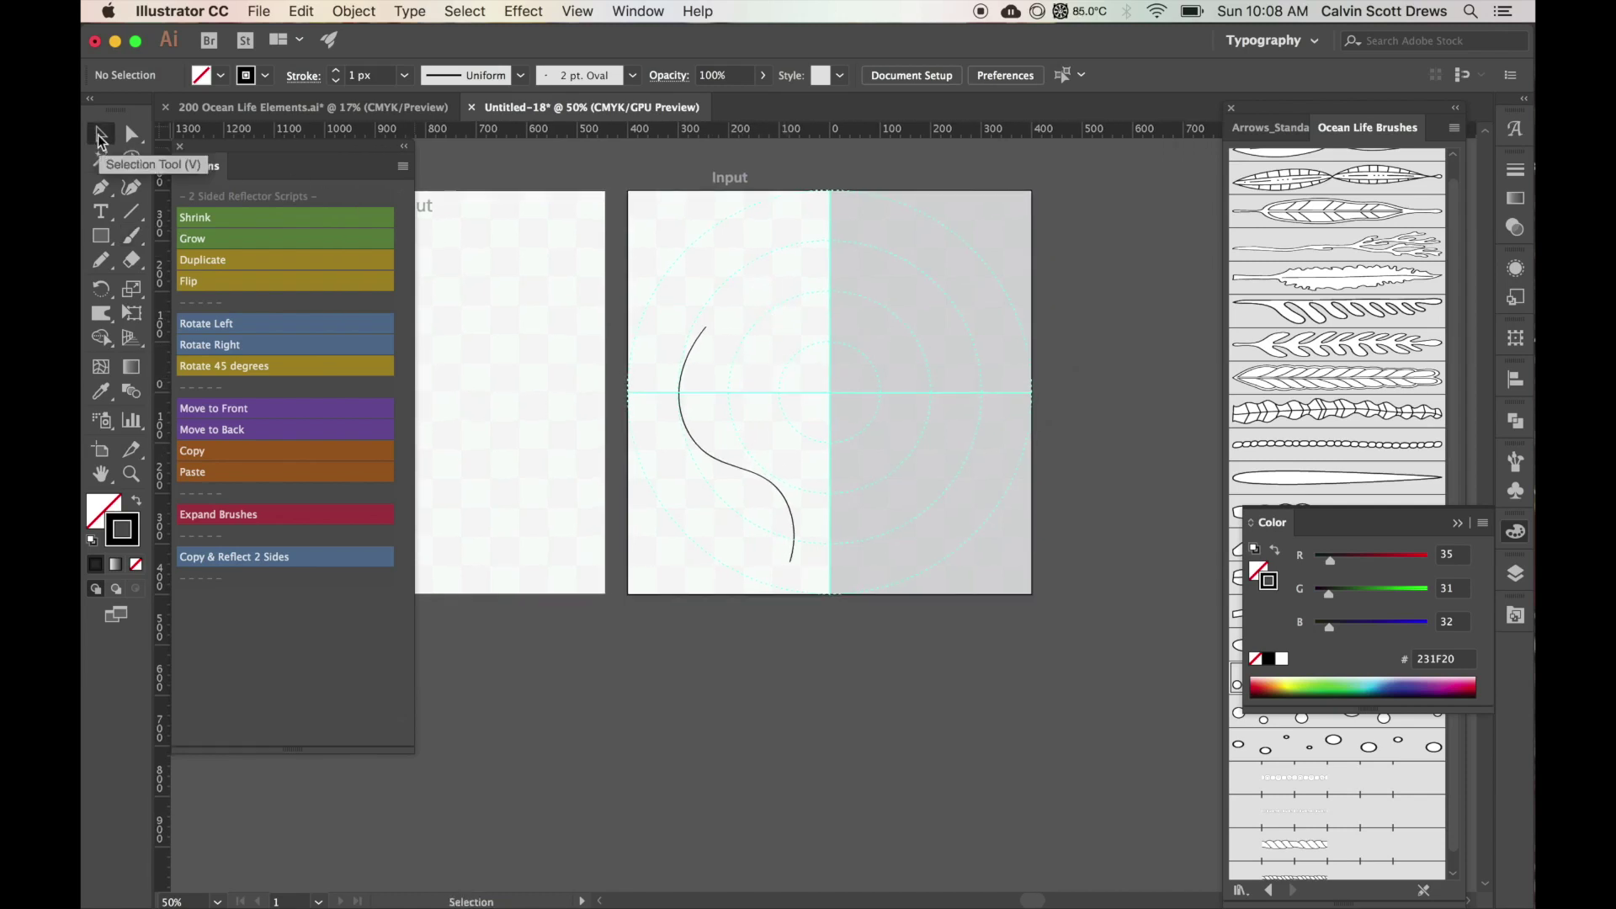
{"action": "left_click_drag", "start_coordinate": [650, 318], "coordinate": [797, 434]}
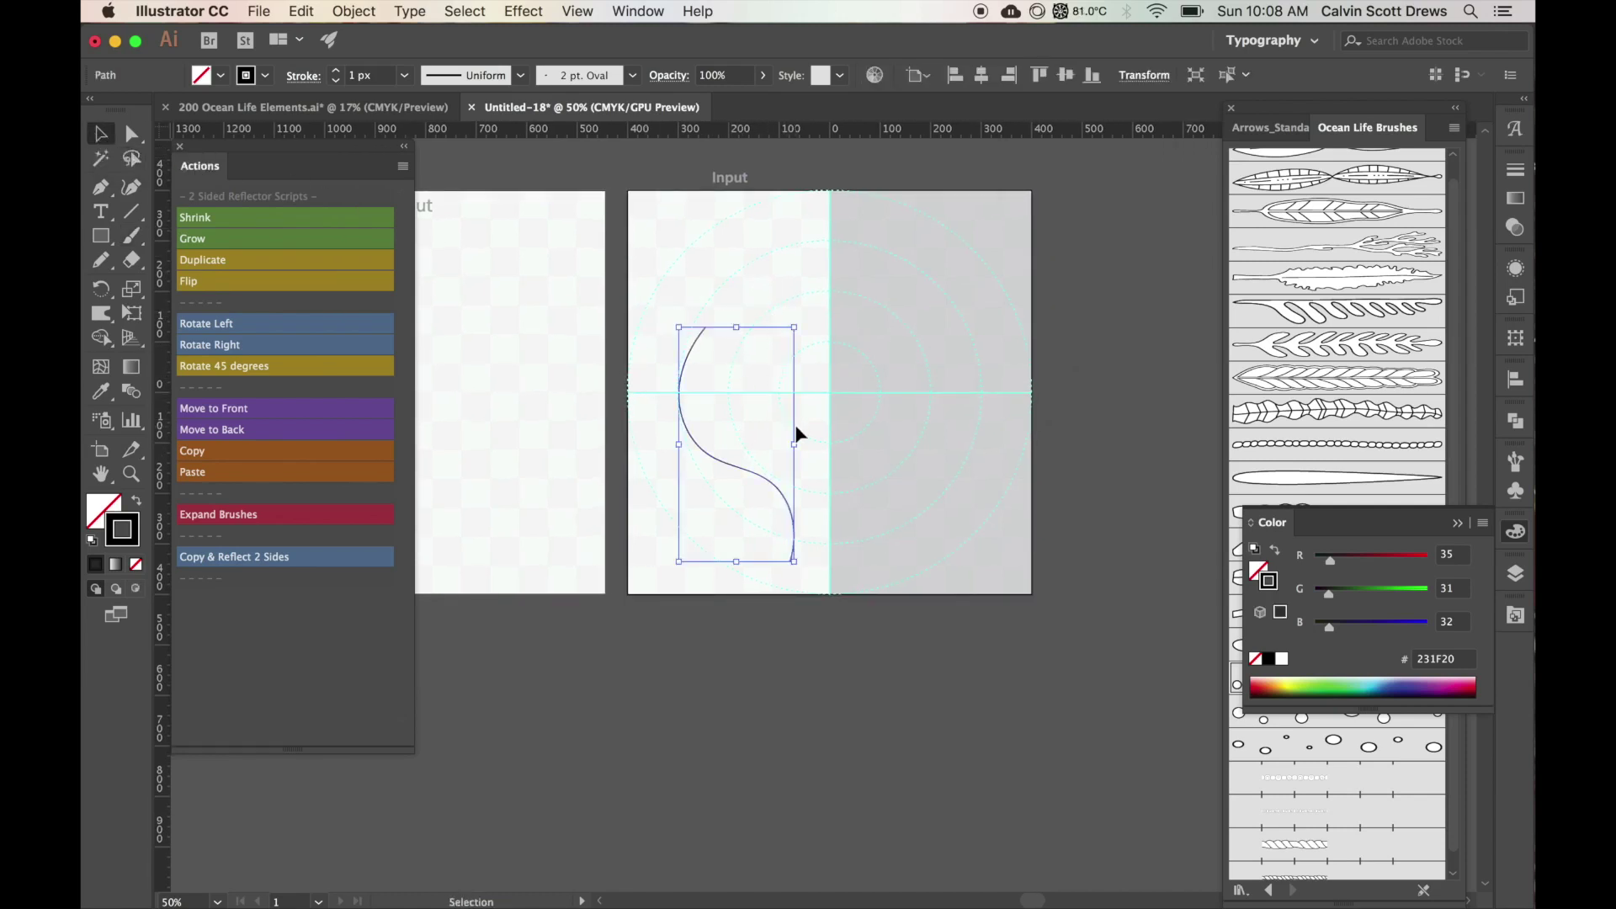
{"action": "left_click", "coordinate": [1340, 313]}
{"action": "left_click", "coordinate": [1341, 371]}
{"action": "left_click", "coordinate": [1341, 349]}
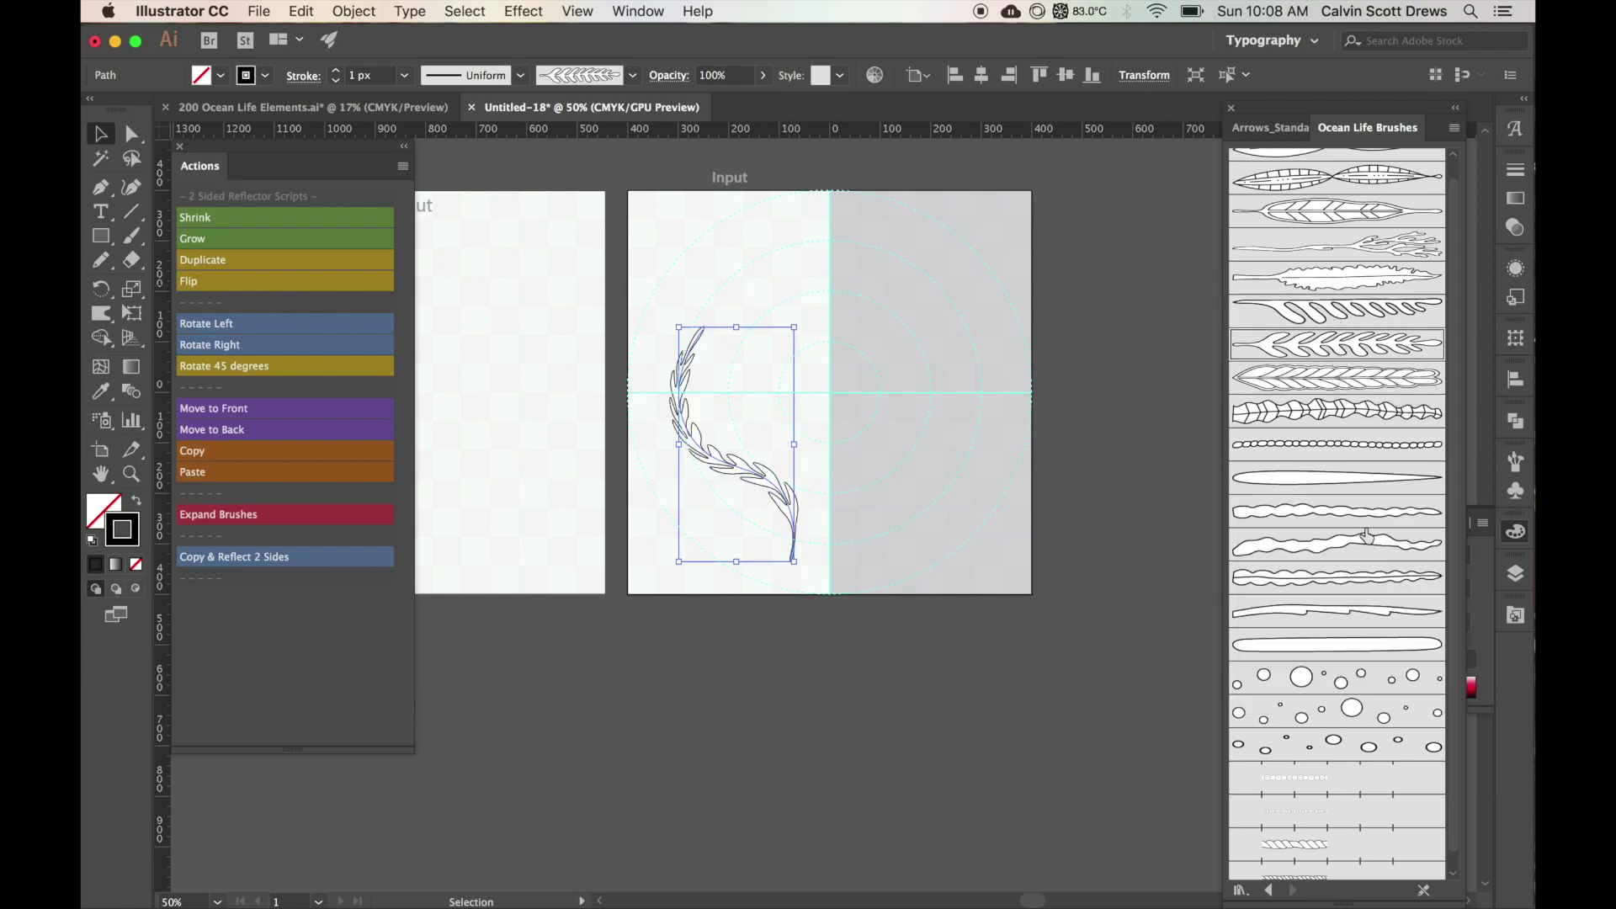
{"action": "left_click", "coordinate": [894, 470]}
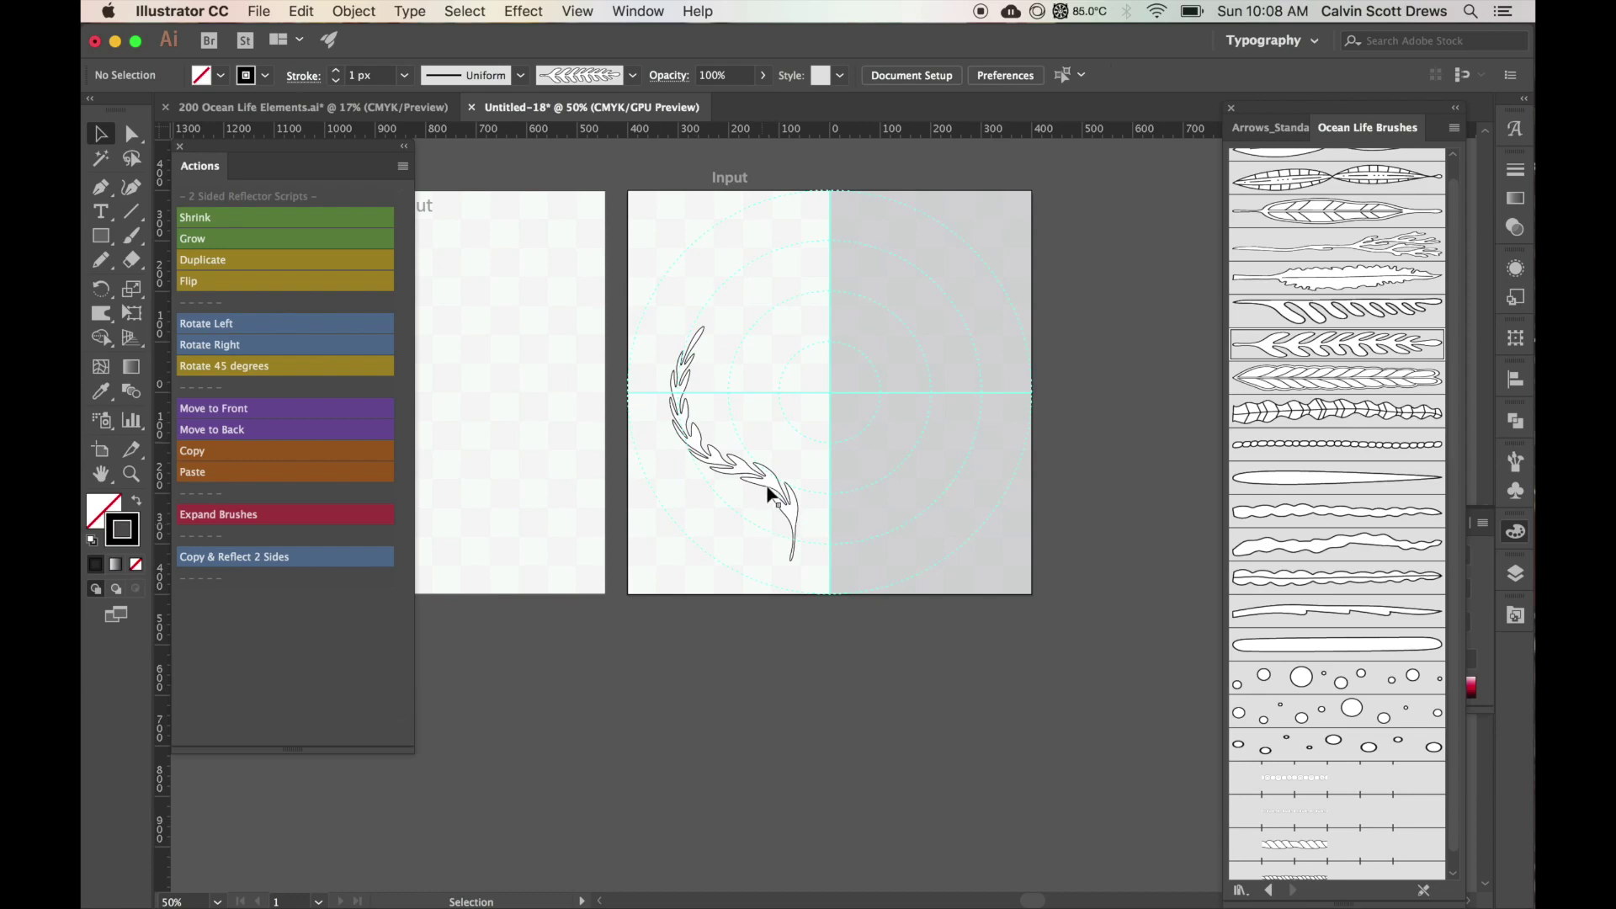
{"action": "left_click_drag", "start_coordinate": [786, 448], "coordinate": [909, 540]}
{"action": "left_click", "coordinate": [1299, 683]}
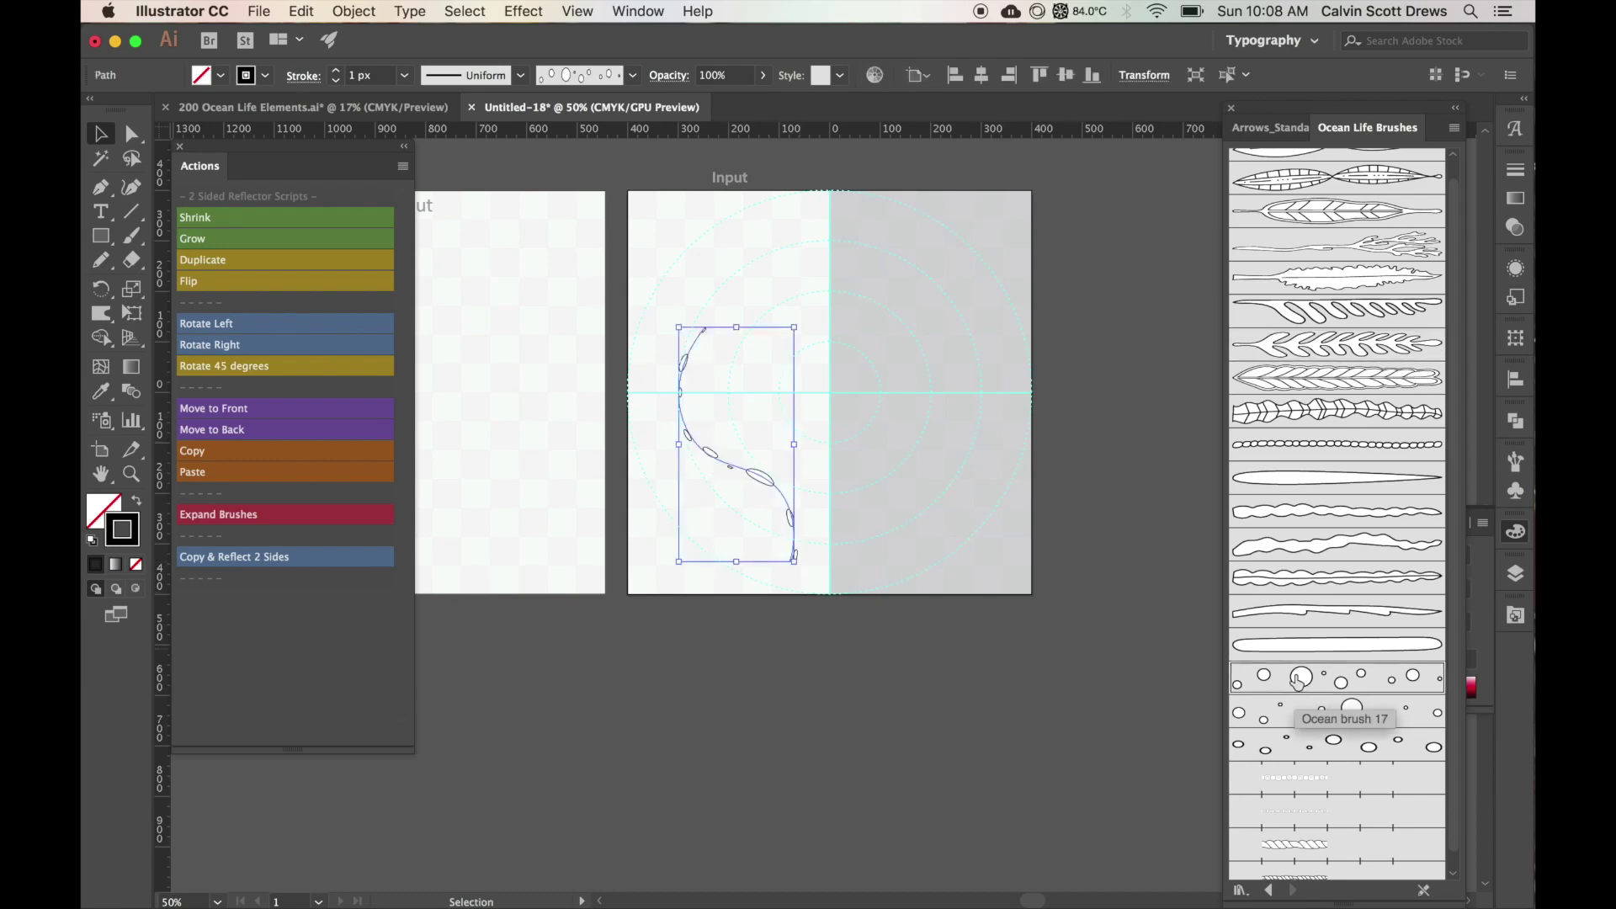
{"action": "left_click", "coordinate": [1309, 577]}
{"action": "scroll", "coordinate": [1293, 315], "scroll_direction": "up", "scroll_amount": 1}
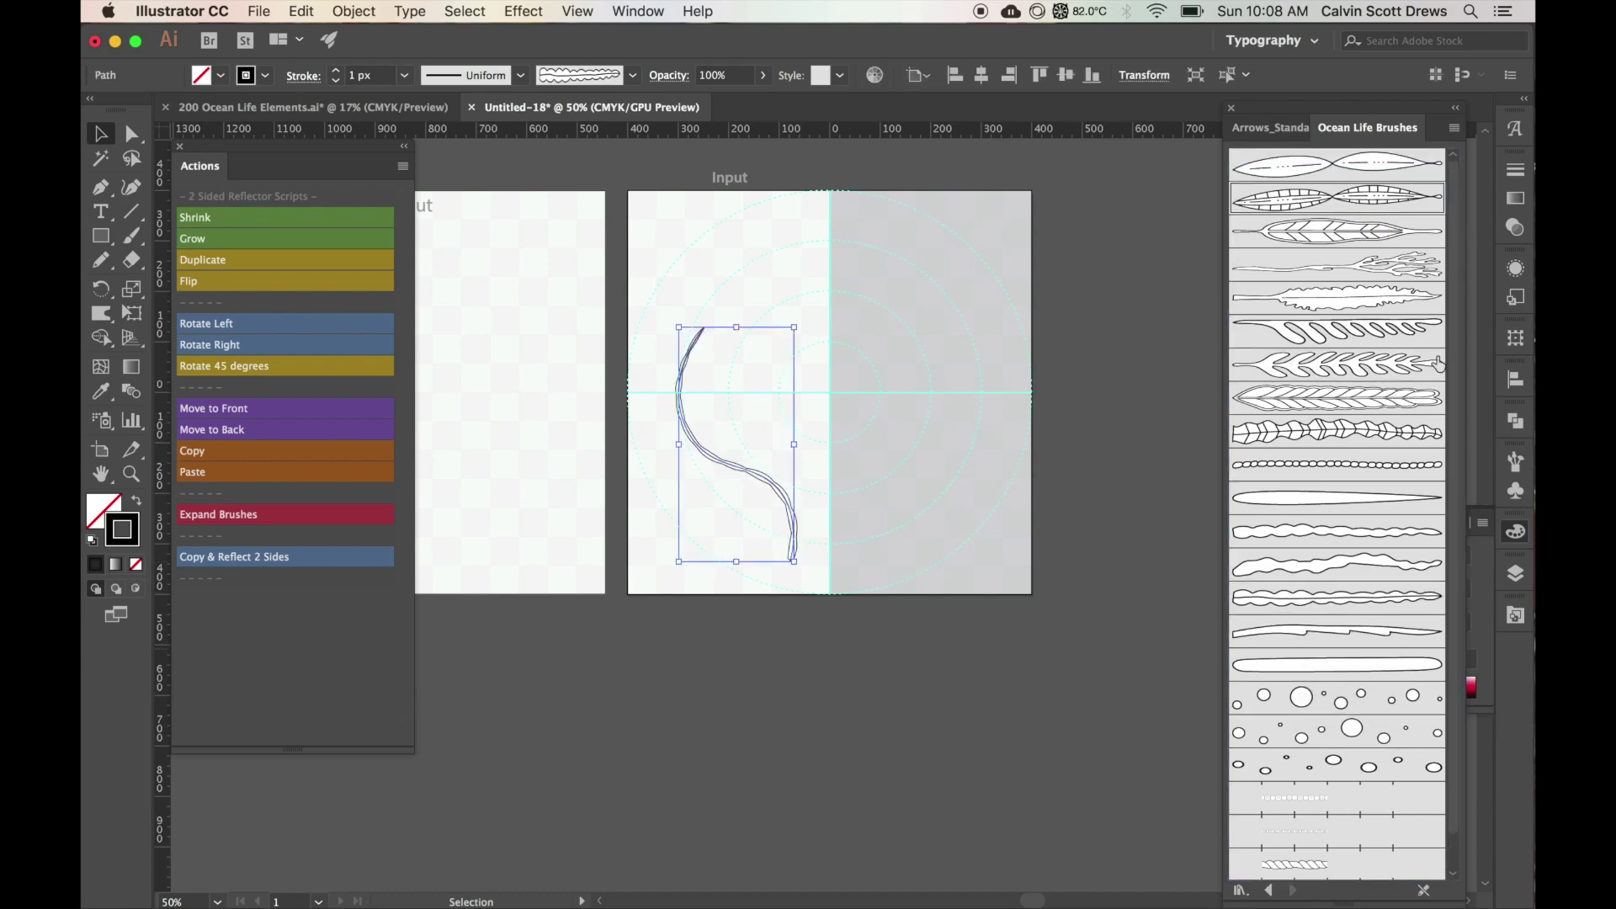
{"action": "left_click", "coordinate": [825, 269]}
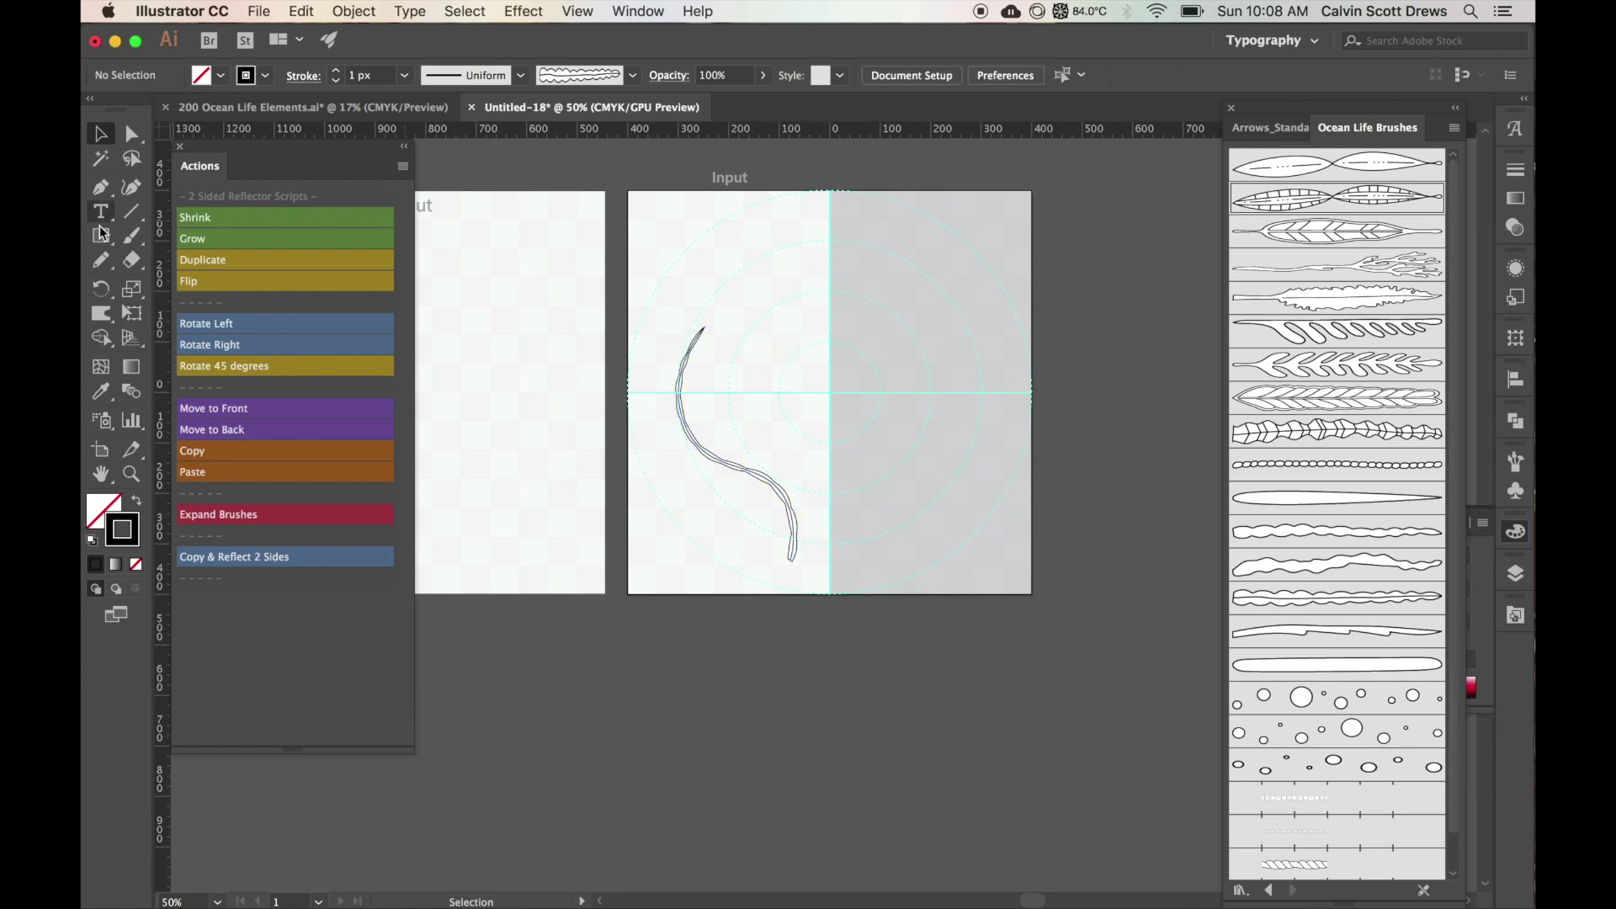
Step: Paint three more seaweed strands on the Input's left half
{"action": "left_click", "coordinate": [135, 237]}
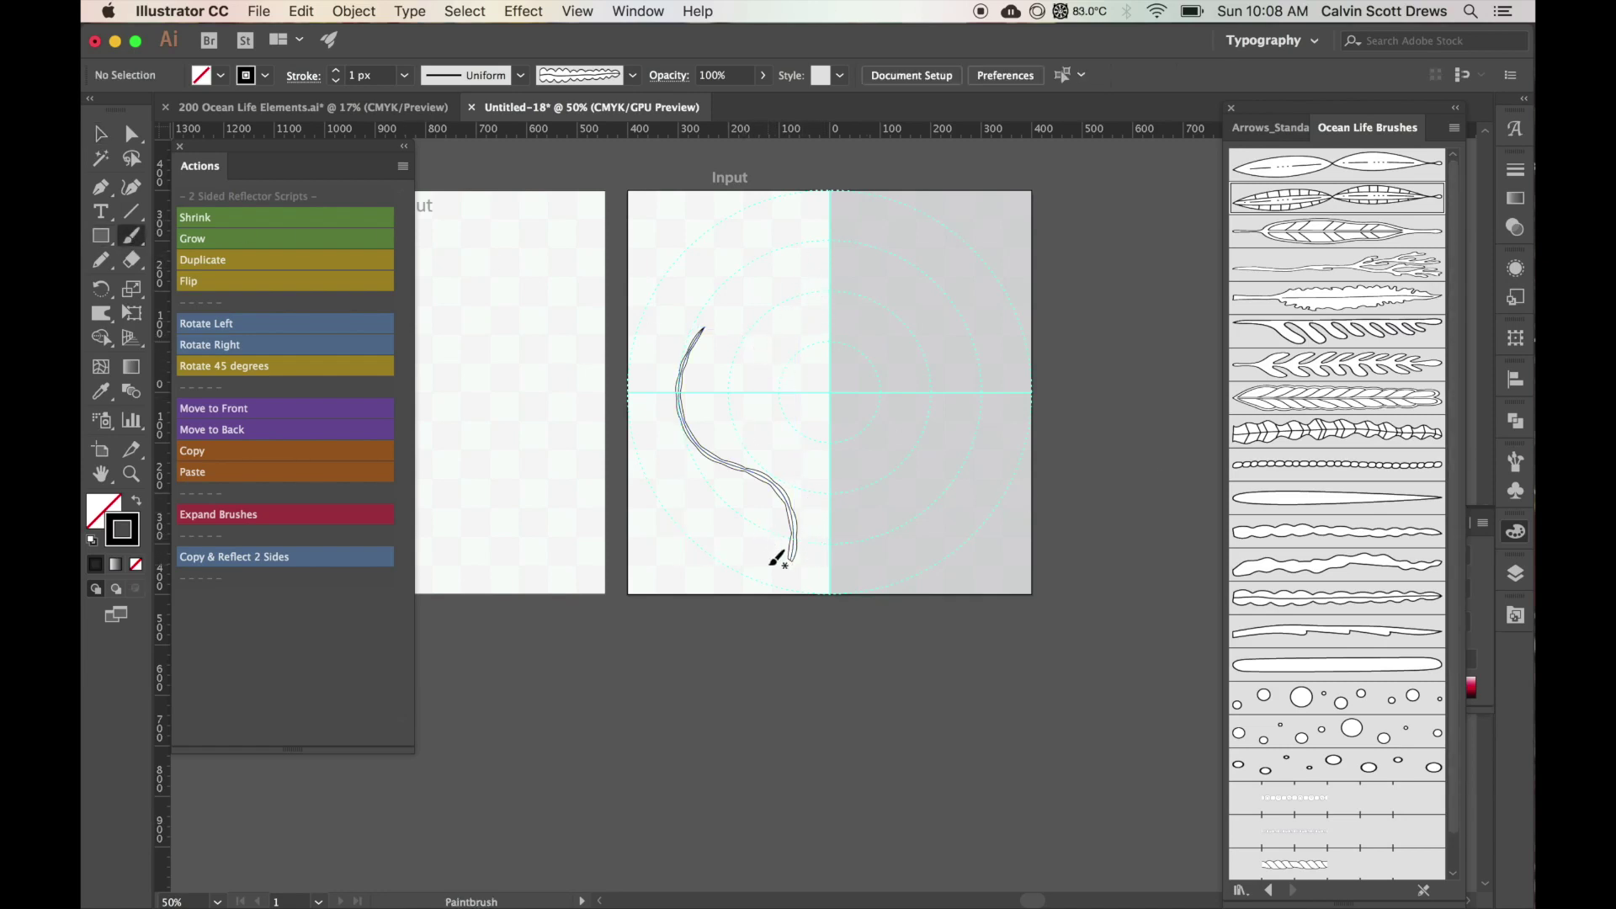
{"action": "mouse_move", "coordinate": [783, 574]}
{"action": "left_mouse_down"}
{"action": "mouse_move", "coordinate": [771, 521]}
{"action": "mouse_move", "coordinate": [723, 495]}
{"action": "mouse_move", "coordinate": [646, 518]}
{"action": "left_mouse_up"}
{"action": "left_click_drag", "start_coordinate": [791, 564], "coordinate": [678, 242]}
{"action": "left_click_drag", "start_coordinate": [790, 559], "coordinate": [724, 370]}
Step: Give the thin blade the segmented ocean brush at 2 px stroke weight
{"action": "key", "text": "v"}
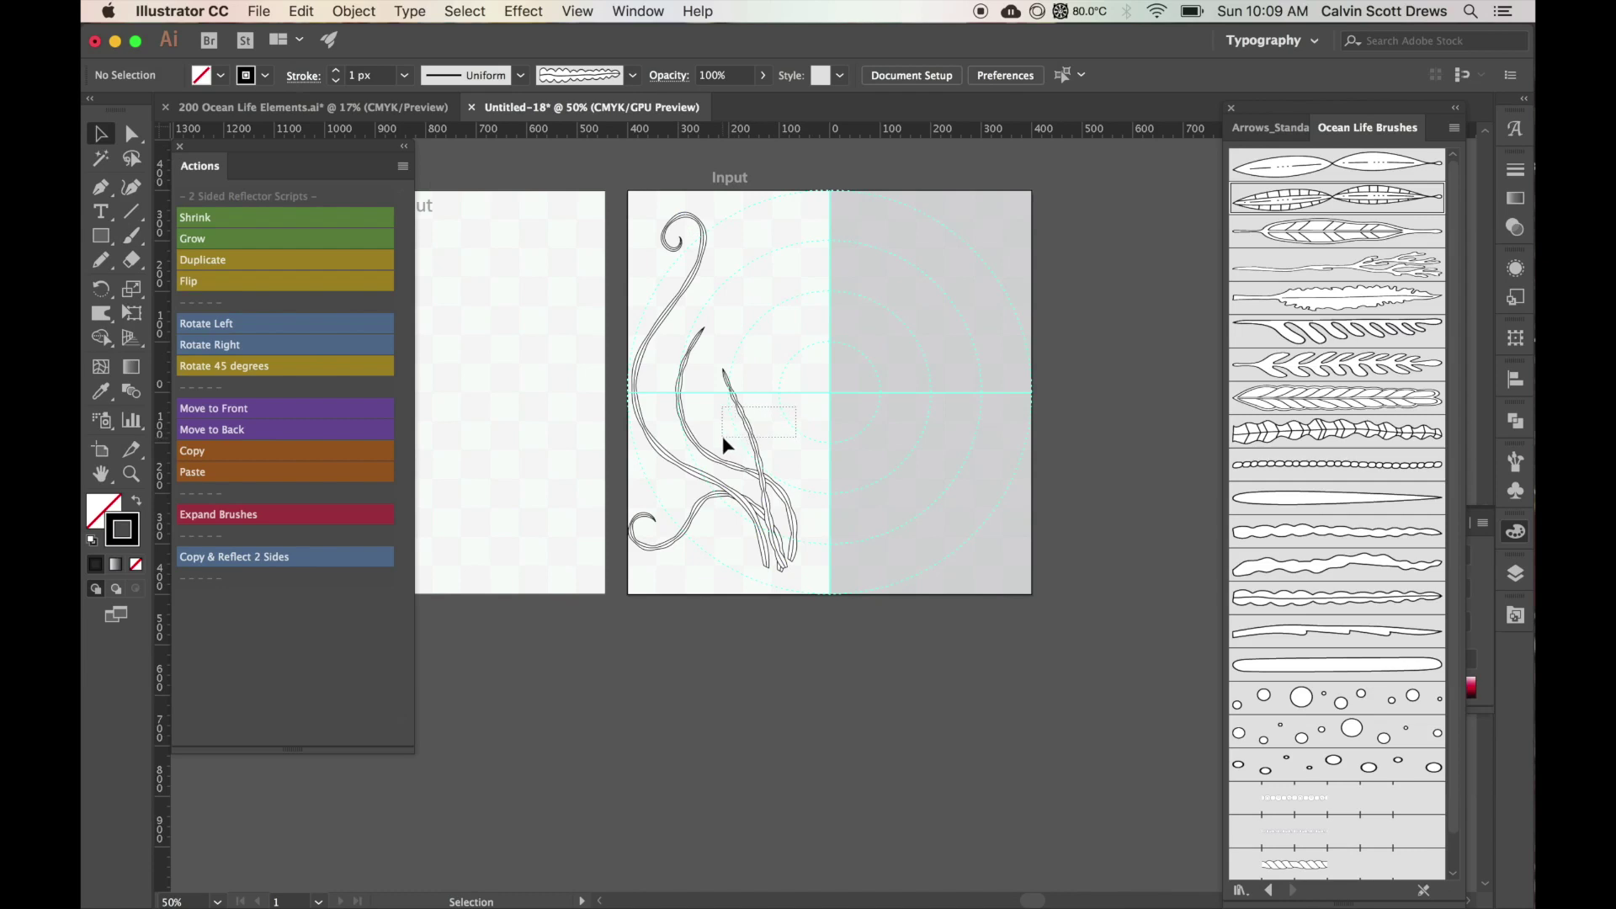
{"action": "mouse_move", "coordinate": [722, 436]}
{"action": "left_mouse_down"}
{"action": "mouse_move", "coordinate": [768, 431]}
{"action": "mouse_move", "coordinate": [731, 426]}
{"action": "left_mouse_up"}
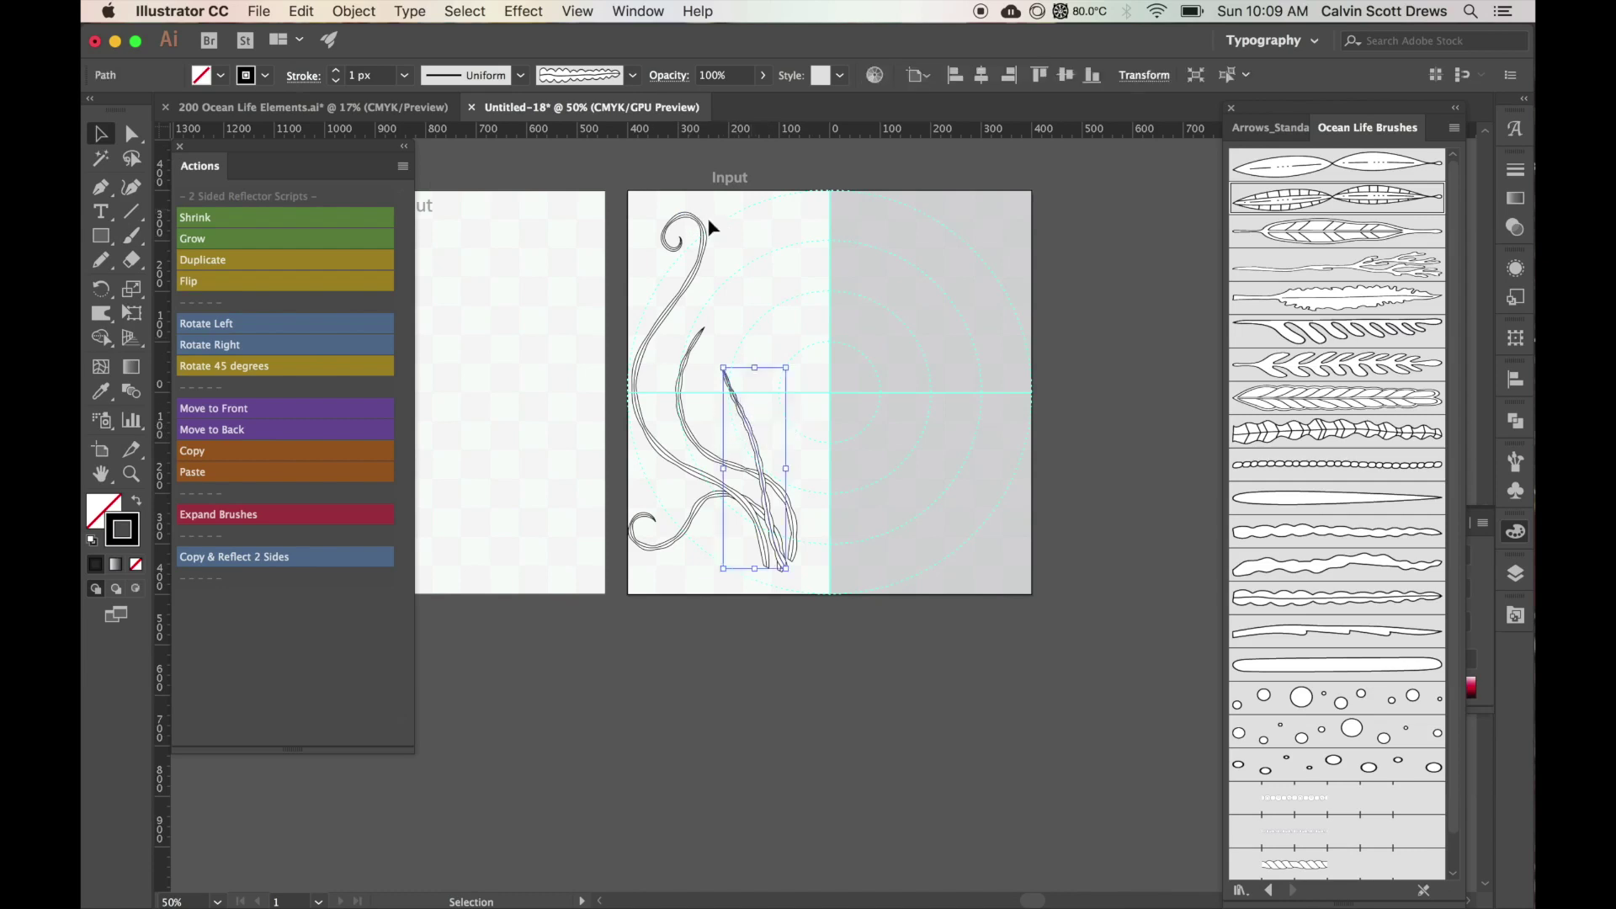
{"action": "left_click", "coordinate": [754, 404]}
{"action": "left_click", "coordinate": [739, 443]}
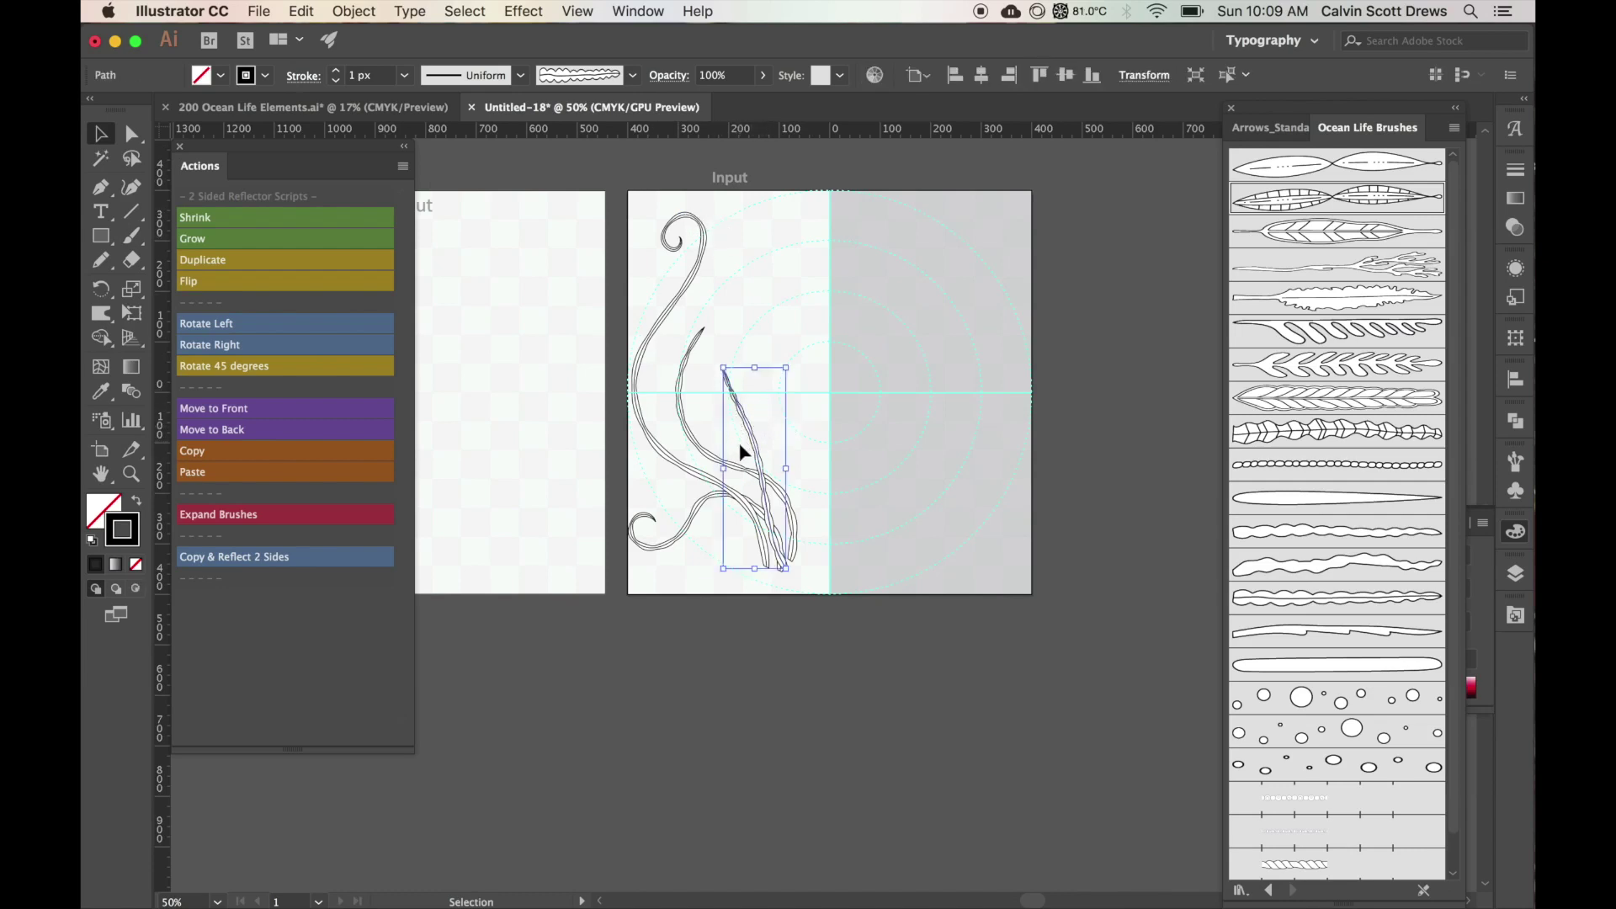
{"action": "left_click", "coordinate": [1326, 436]}
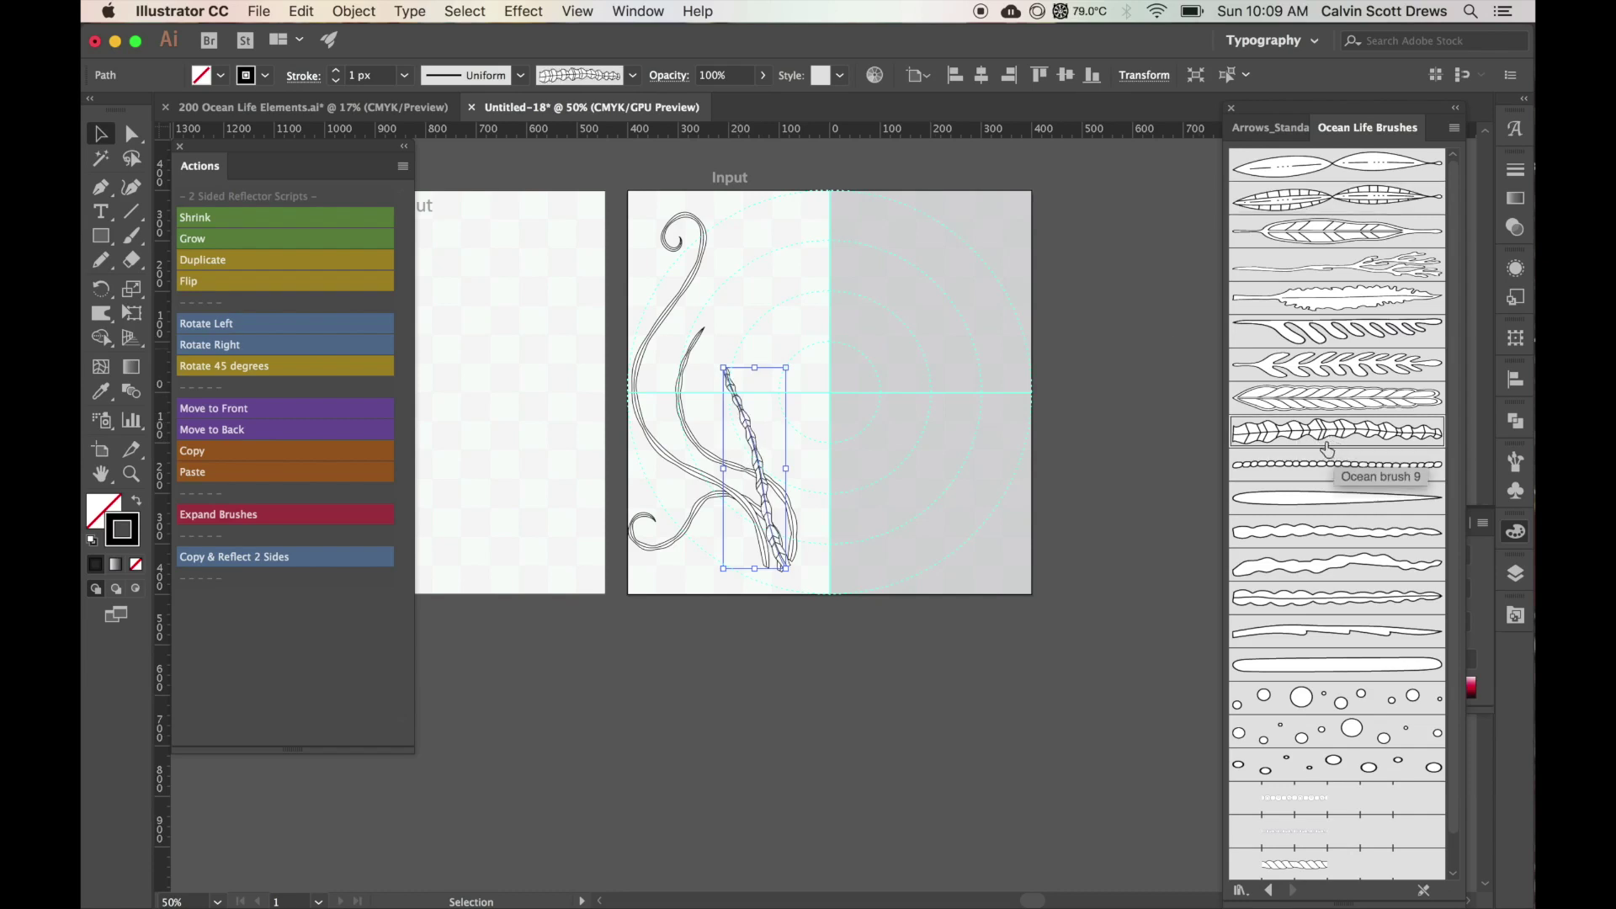
{"action": "left_click", "coordinate": [335, 72]}
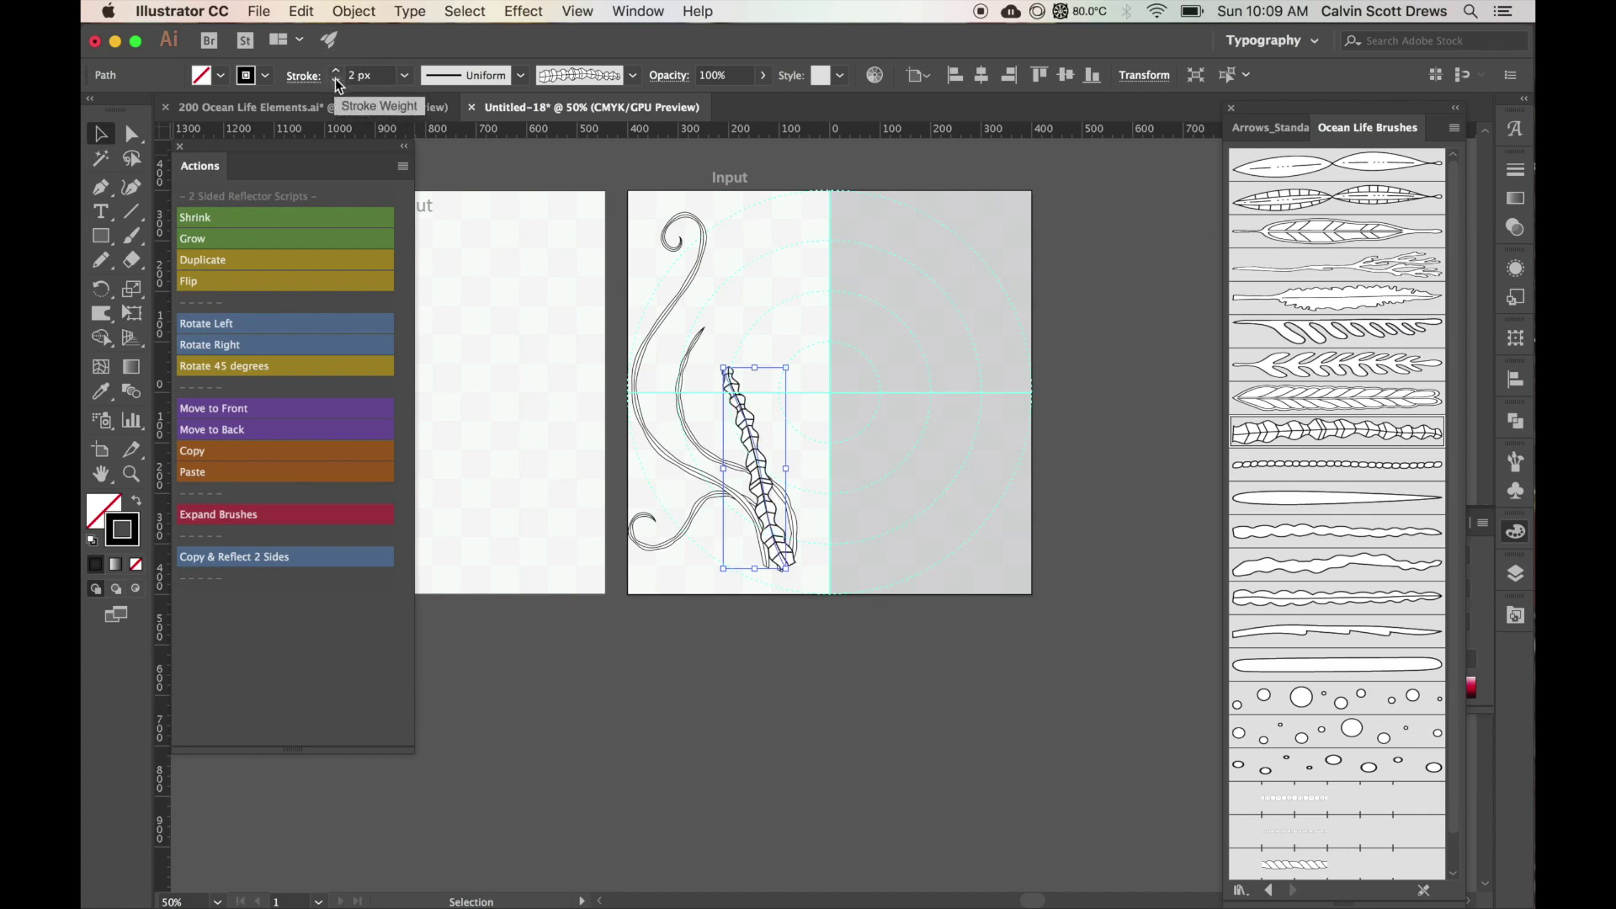
{"action": "left_click", "coordinate": [807, 316]}
{"action": "scroll", "coordinate": [841, 400], "scroll_direction": "down", "scroll_amount": 2}
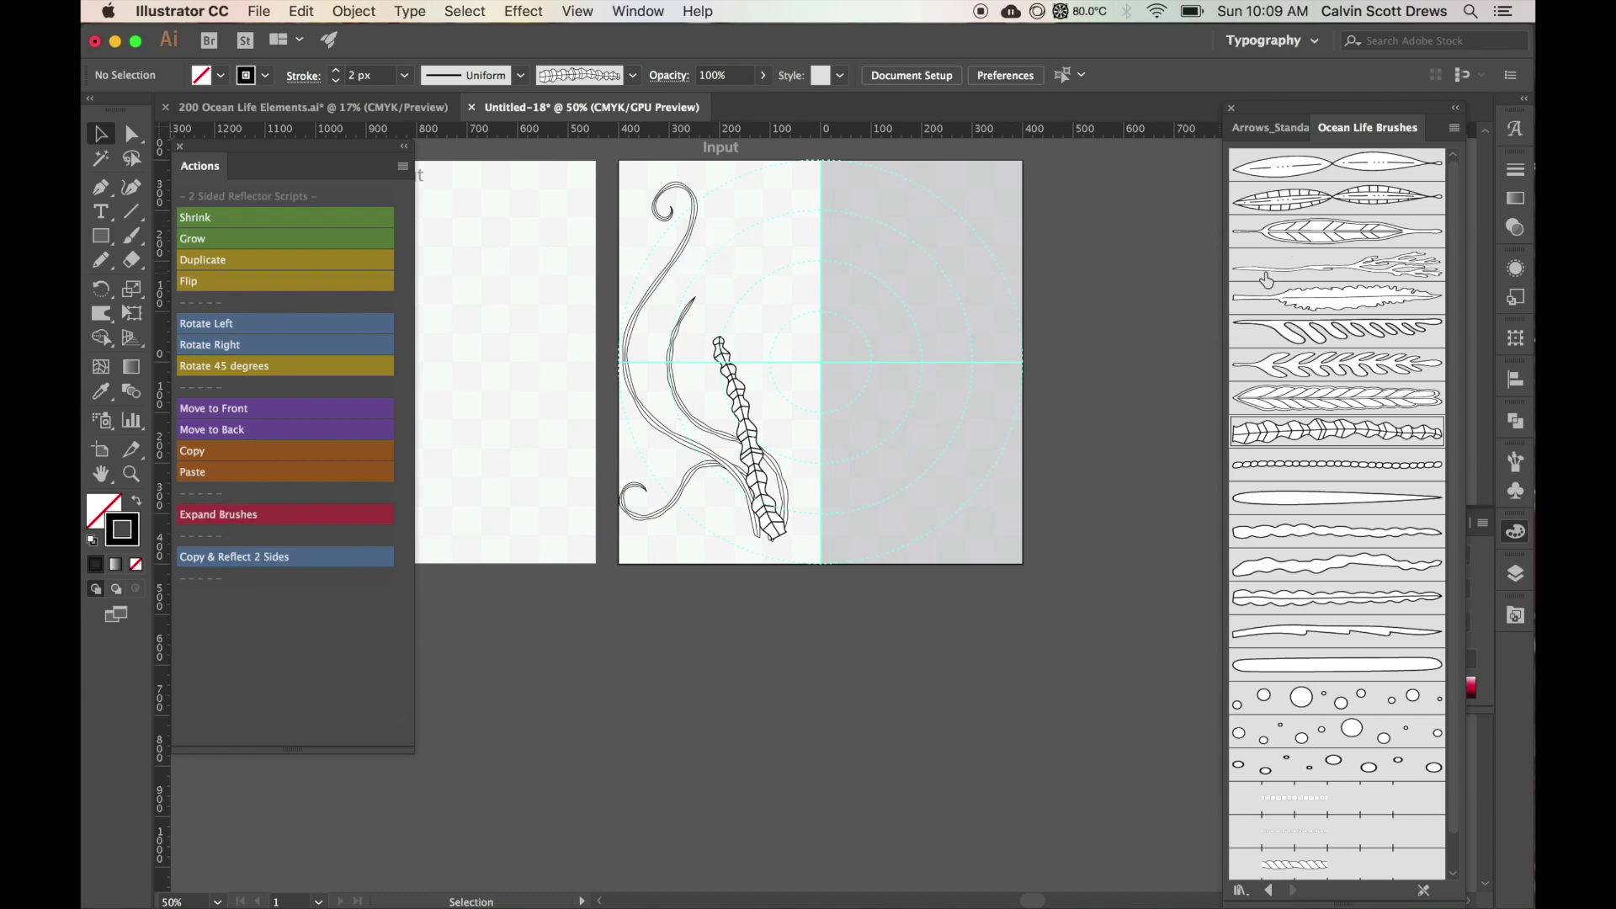
Step: Stretch the segmented seaweed stalk taller upward
{"action": "left_click", "coordinate": [737, 392]}
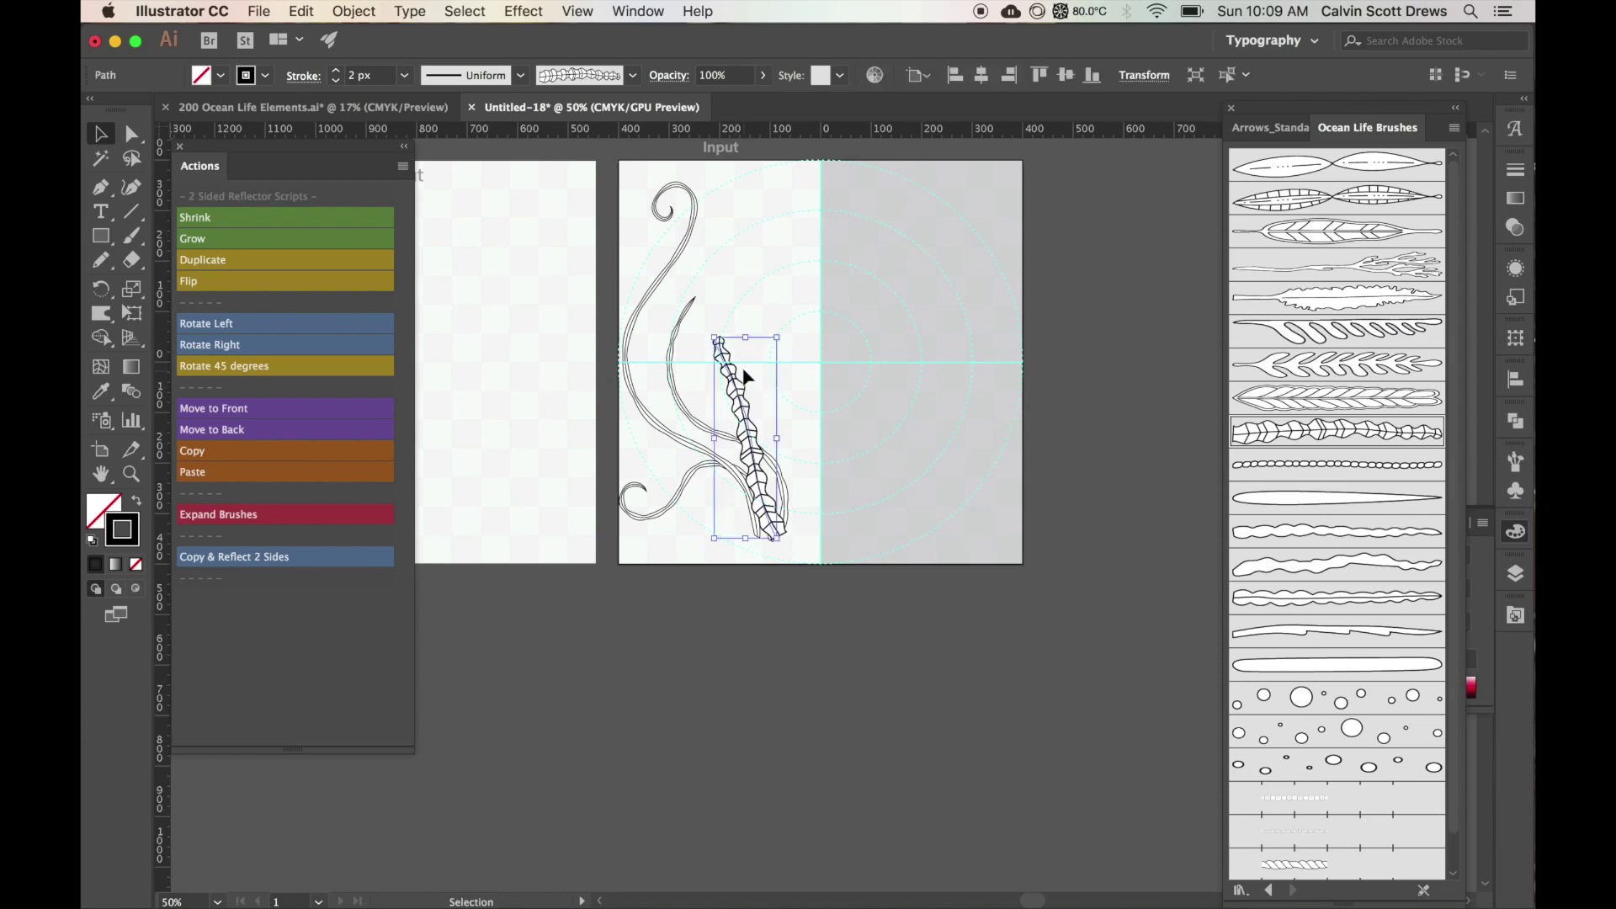
{"action": "left_click_drag", "start_coordinate": [746, 340], "coordinate": [746, 305]}
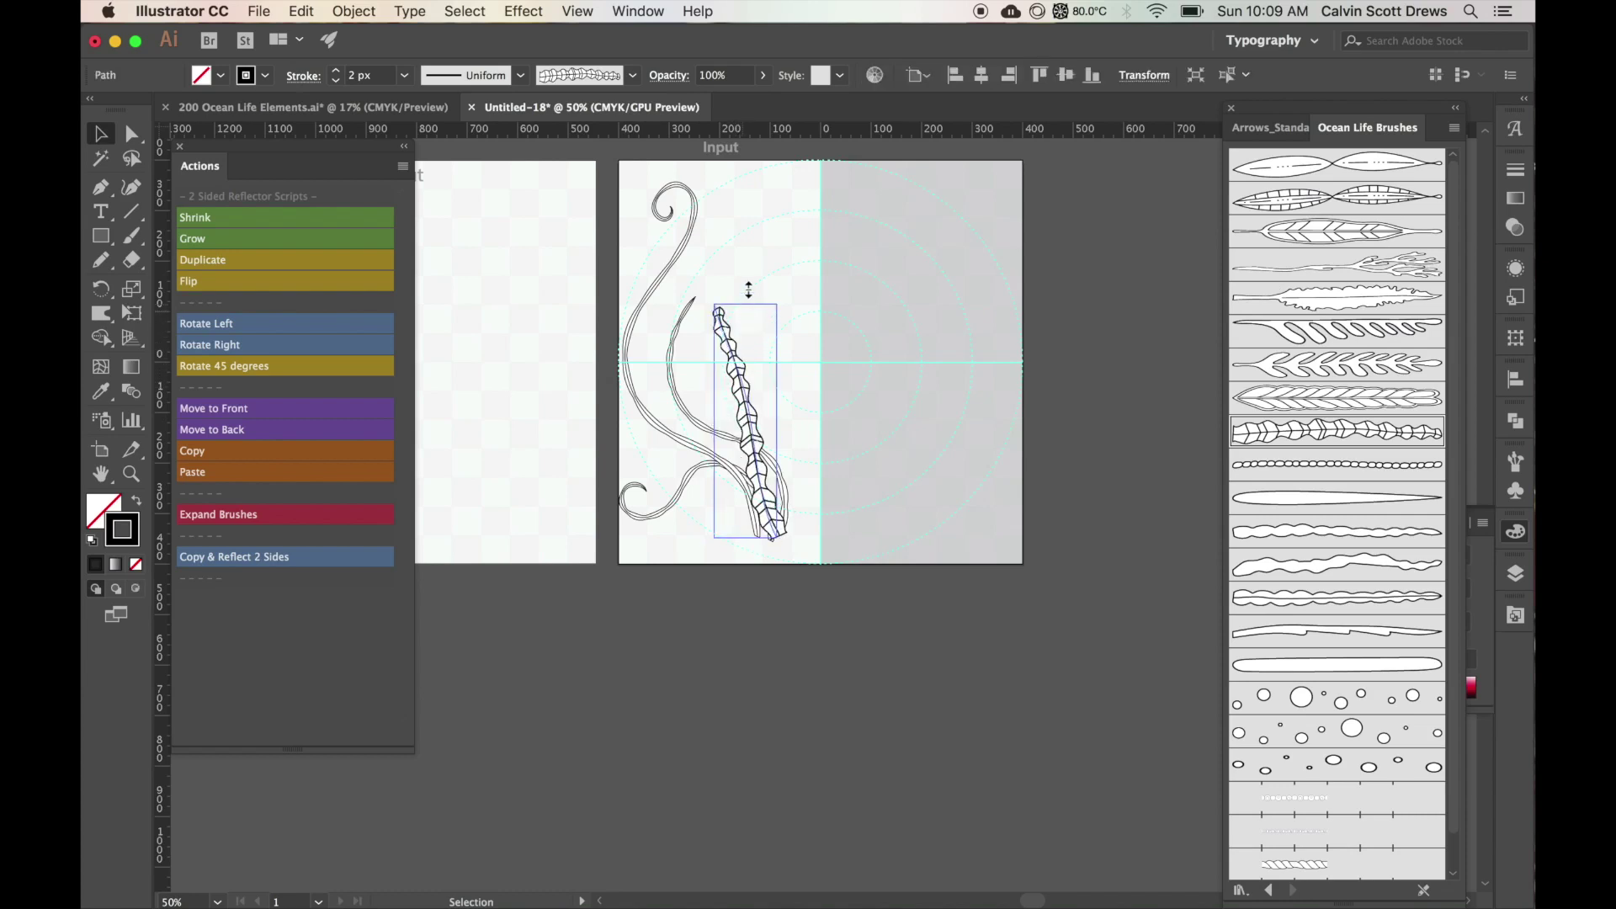
{"action": "left_click", "coordinate": [764, 299]}
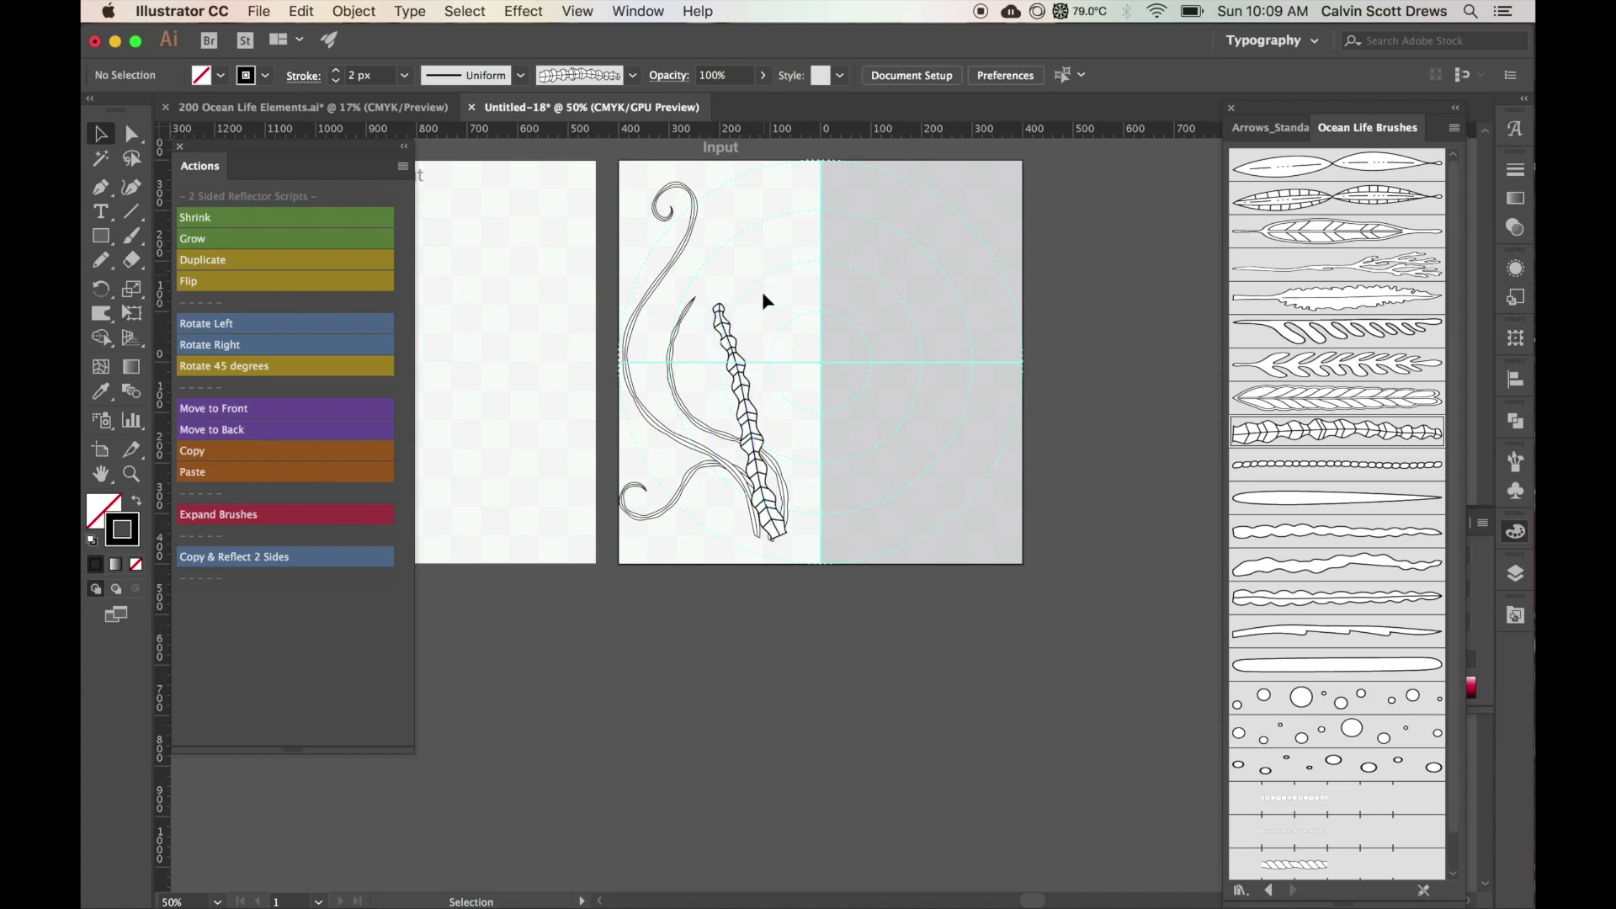
Step: Run Expand Brushes on the seaweed and set the expanded group's stroke weight to 1
{"action": "left_click", "coordinate": [222, 515]}
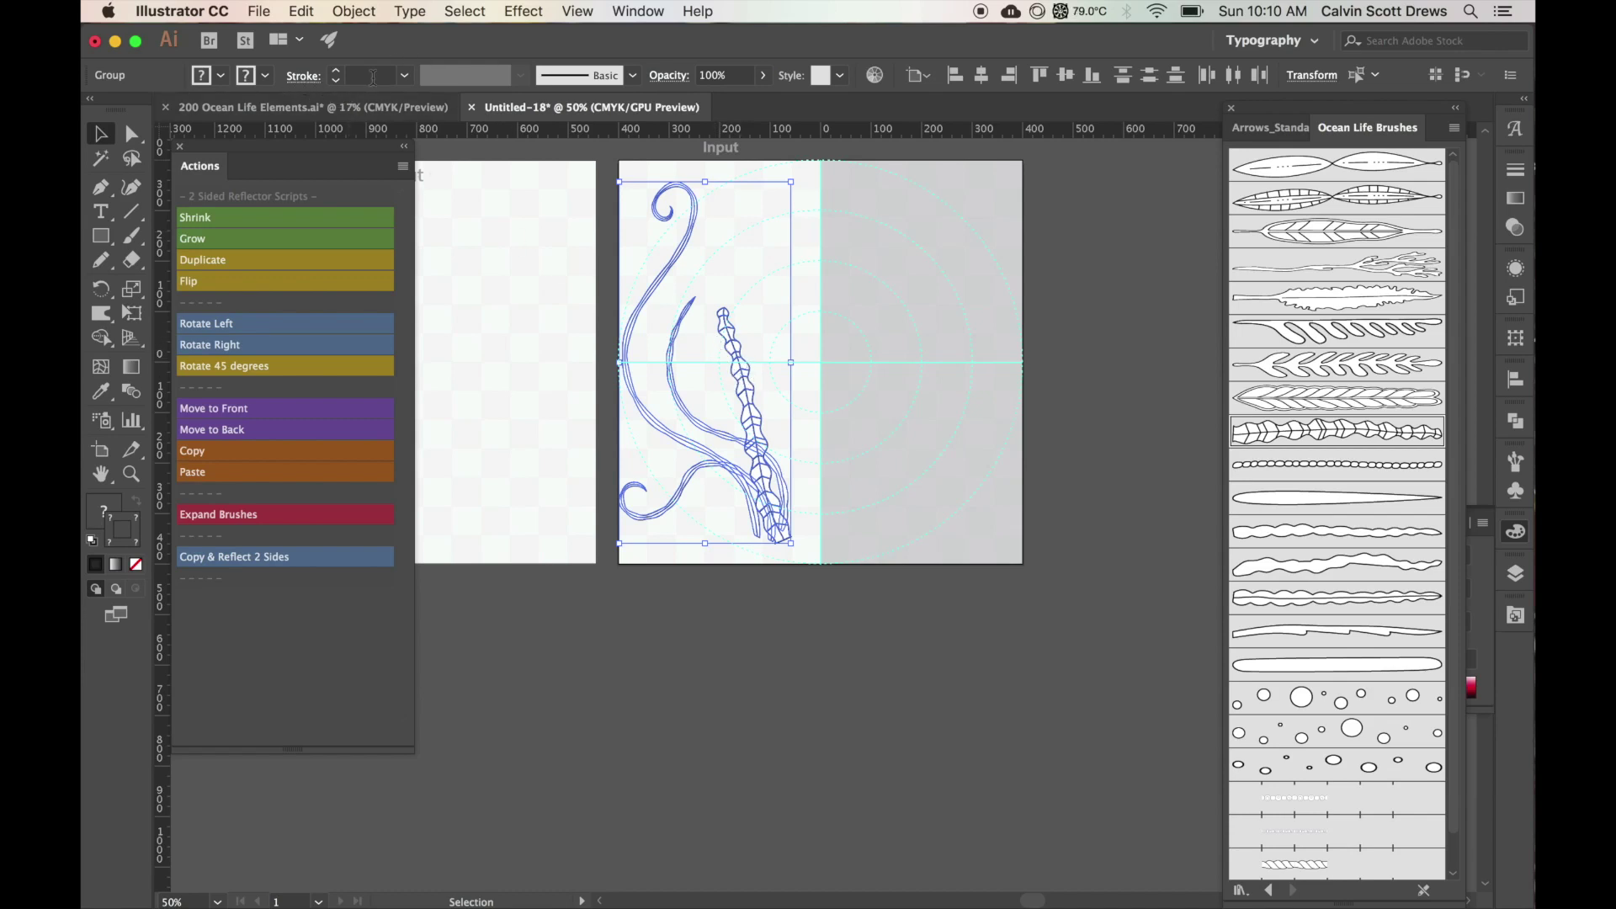
{"action": "left_click", "coordinate": [363, 79]}
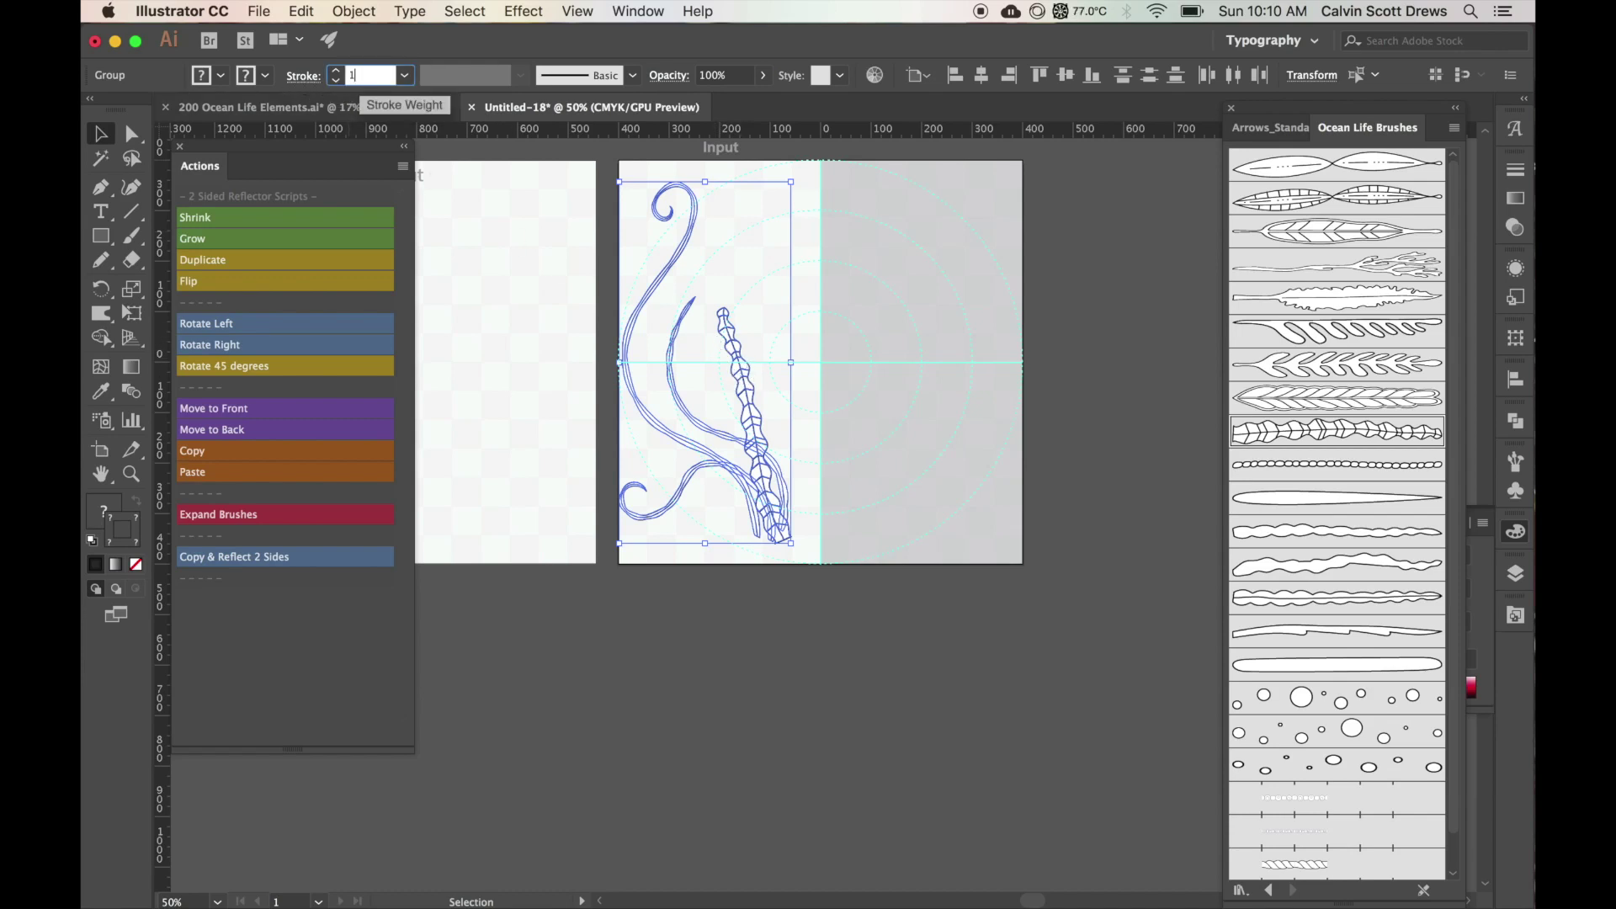
{"action": "left_click", "coordinate": [890, 461]}
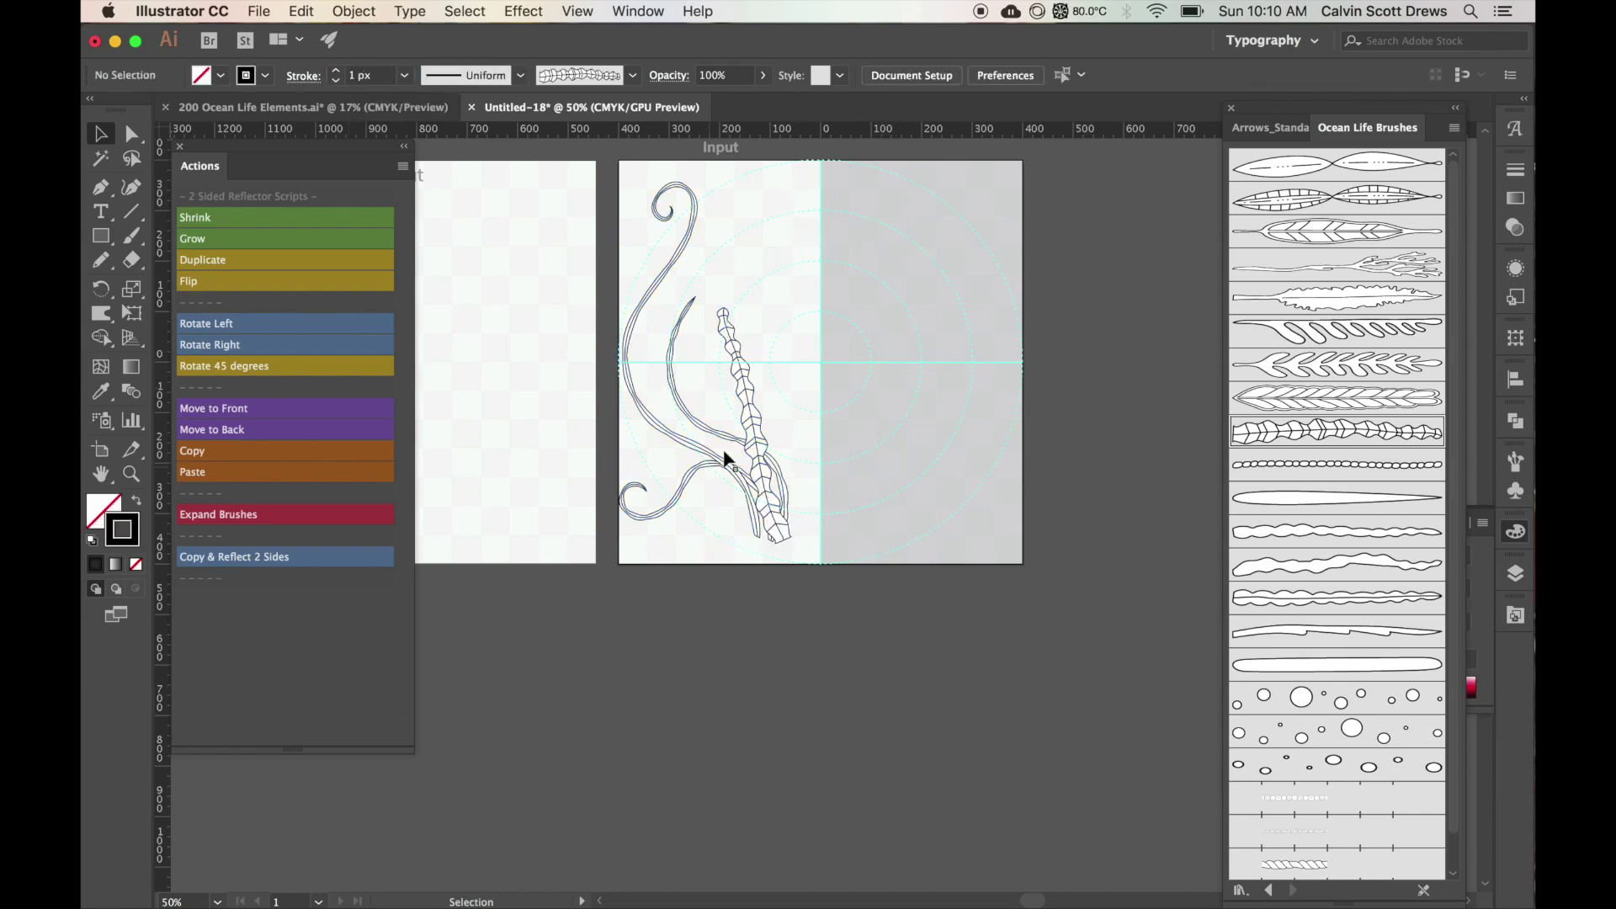
Step: Mirror the Input onto Output, then paste a small fish from 200 Ocean Life Elements into place
{"action": "left_click_drag", "start_coordinate": [781, 357], "coordinate": [782, 375]}
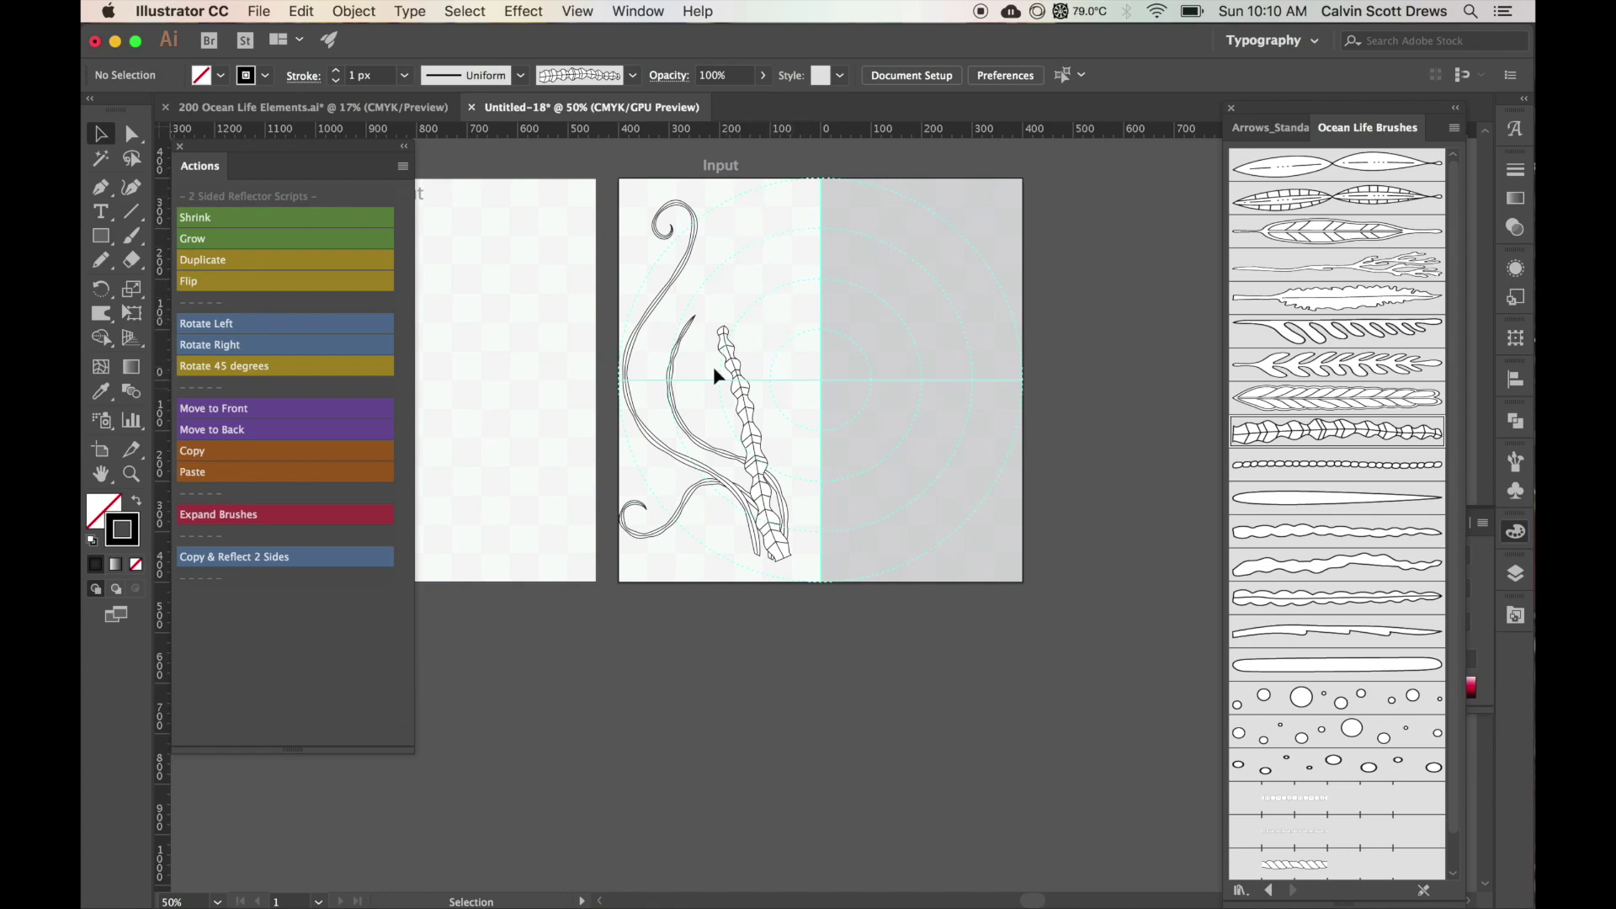
{"action": "left_click", "coordinate": [251, 562]}
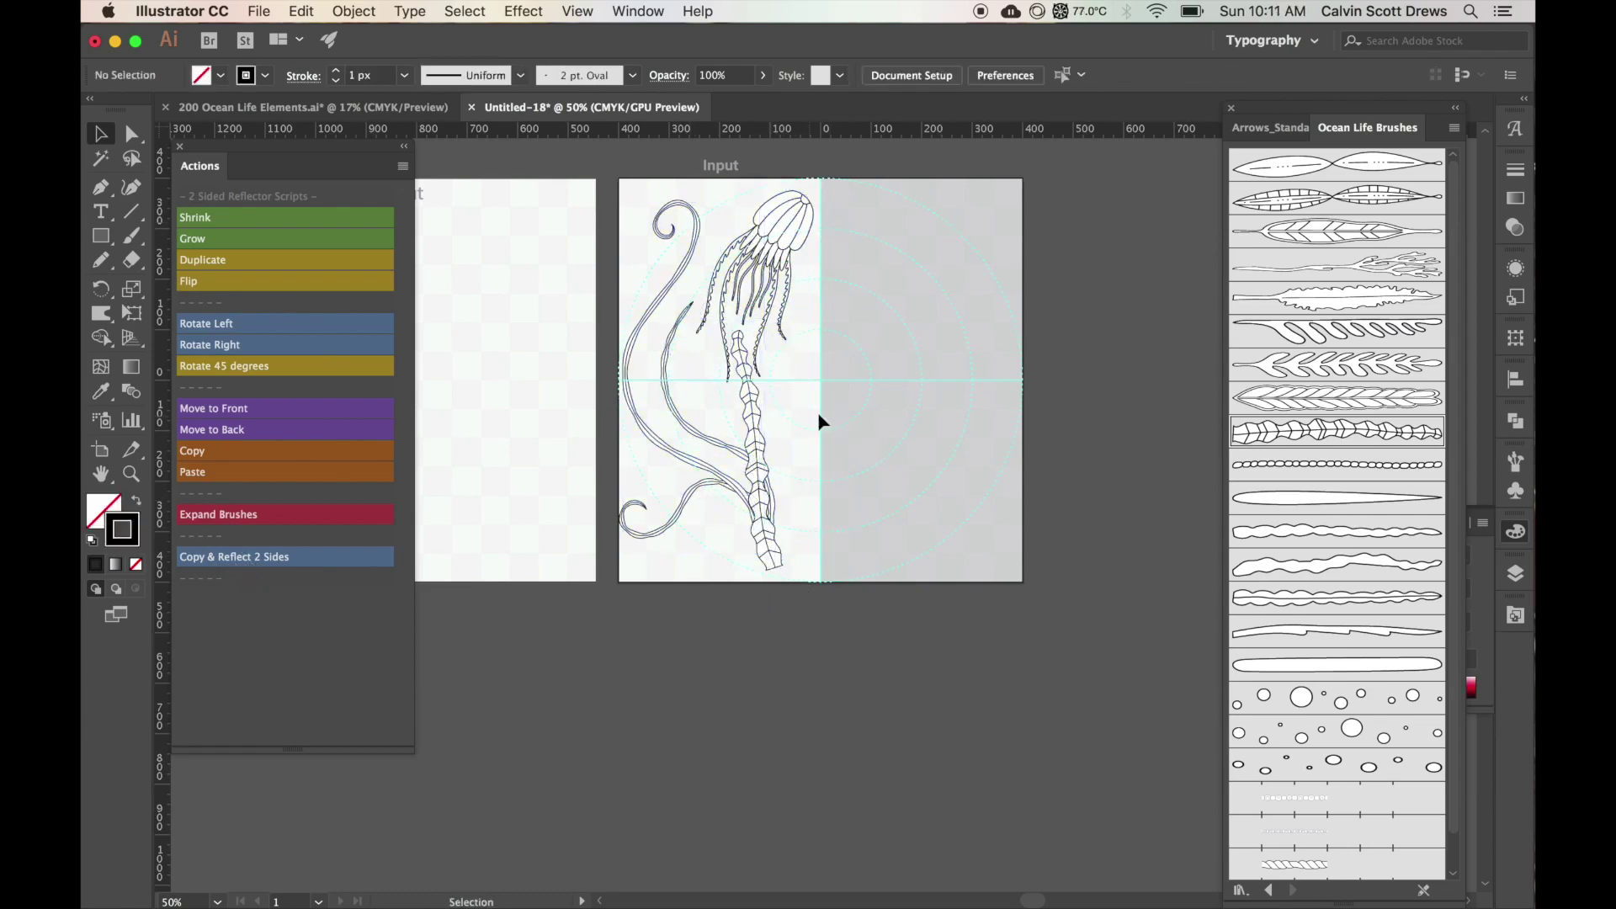
{"action": "key", "text": "super+grave"}
{"action": "key", "text": "super+grave"}
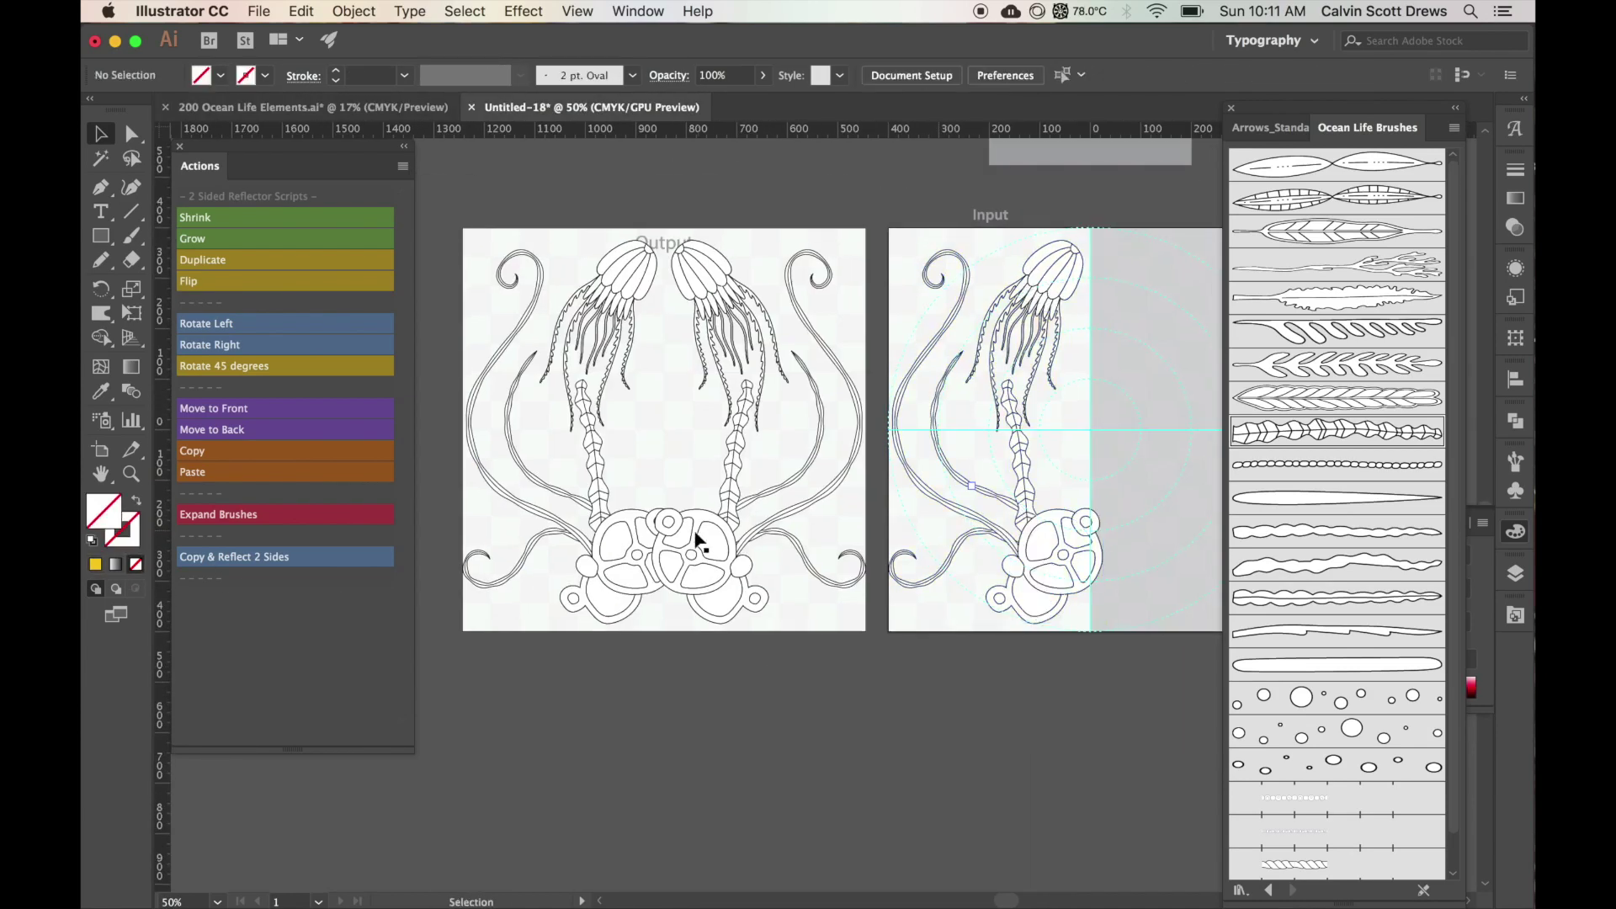
{"action": "key", "text": "super+grave"}
{"action": "key", "text": "super+grave"}
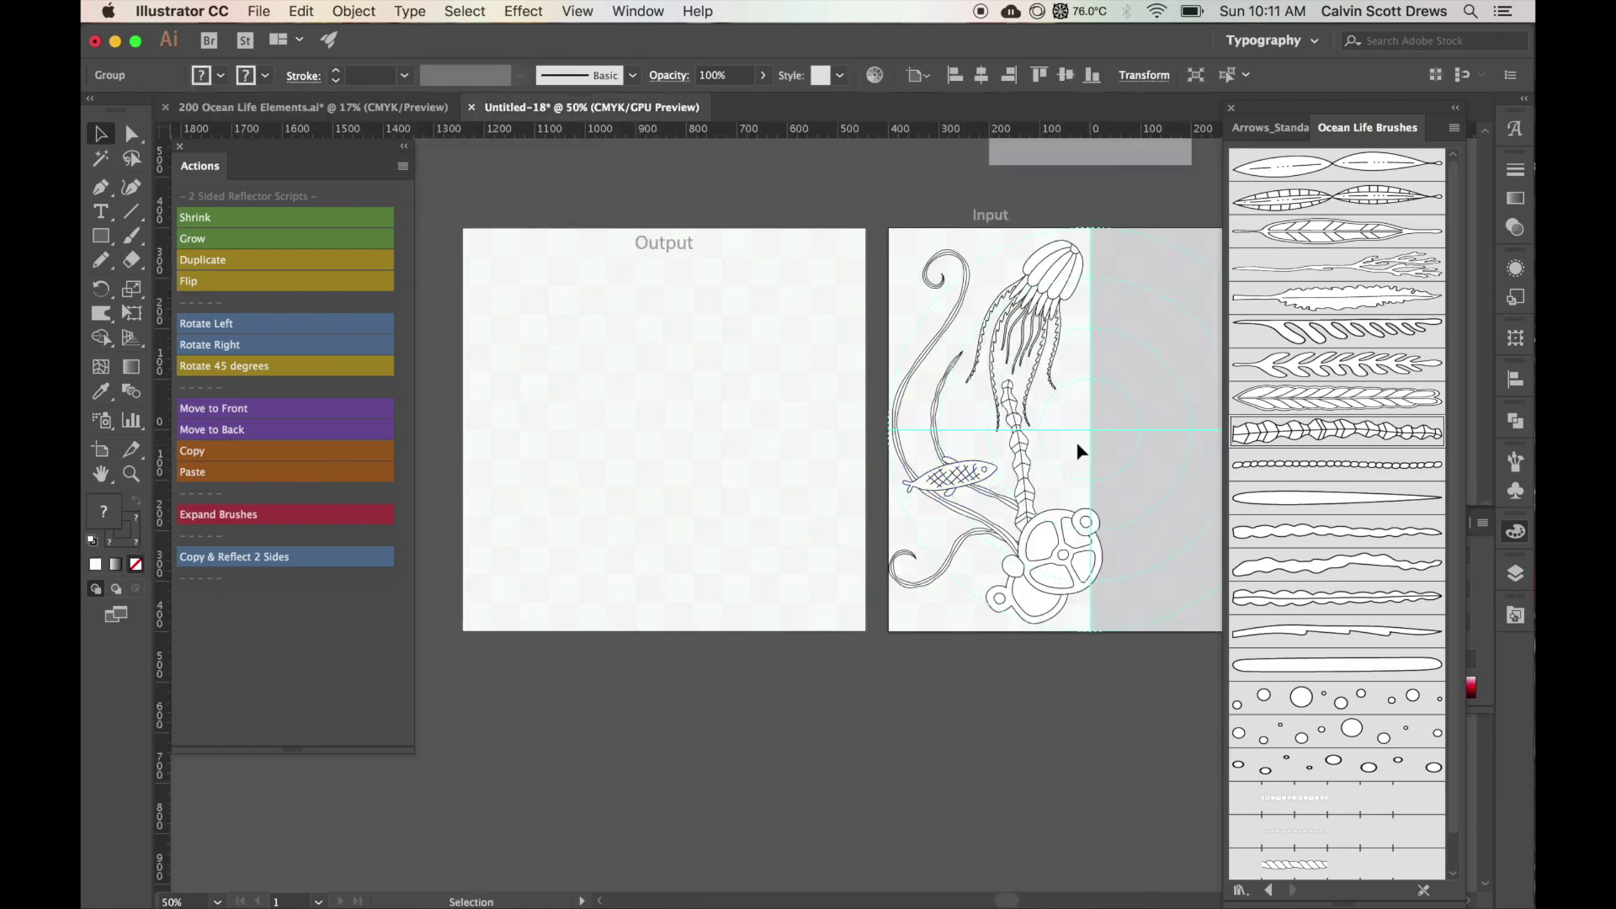
{"action": "key", "text": "super+grave"}
{"action": "key", "text": "super+grave"}
{"action": "key", "text": "super+grave"}
{"action": "key", "text": "super+grave"}
{"action": "left_click_drag", "start_coordinate": [811, 508], "coordinate": [750, 513]}
{"action": "left_click", "coordinate": [781, 583]}
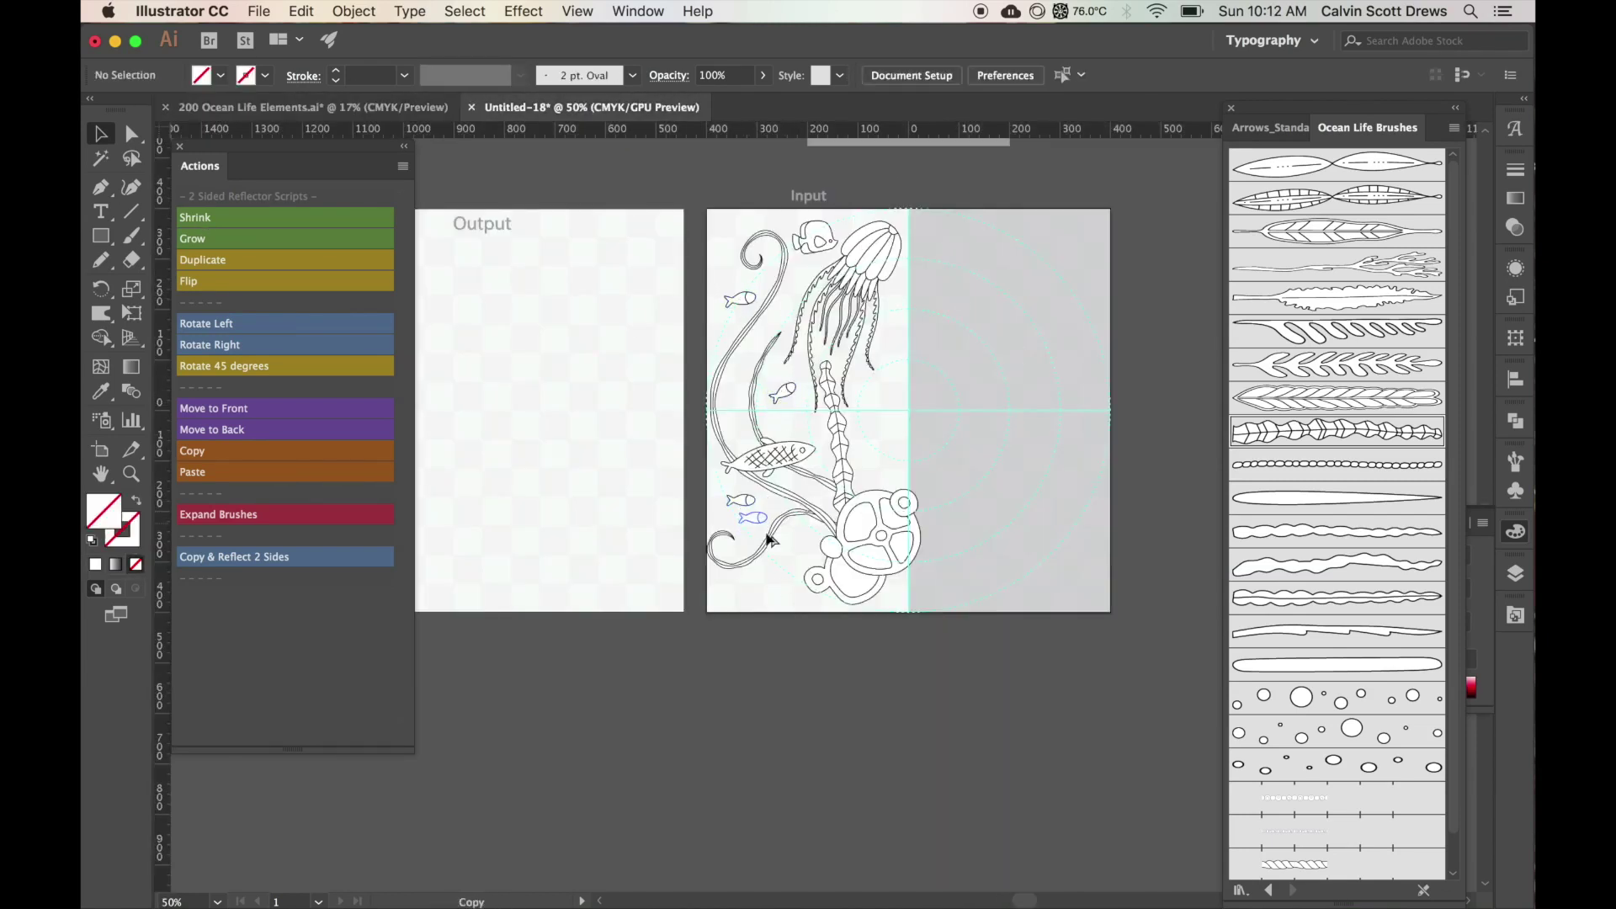
Step: Duplicate a small fish lower left and rebuild the two-sided mirror on Output
{"action": "left_click", "coordinate": [895, 454]}
{"action": "left_click", "coordinate": [867, 457]}
{"action": "key", "text": "super+d"}
{"action": "left_click", "coordinate": [464, 641]}
{"action": "key", "text": "F2"}
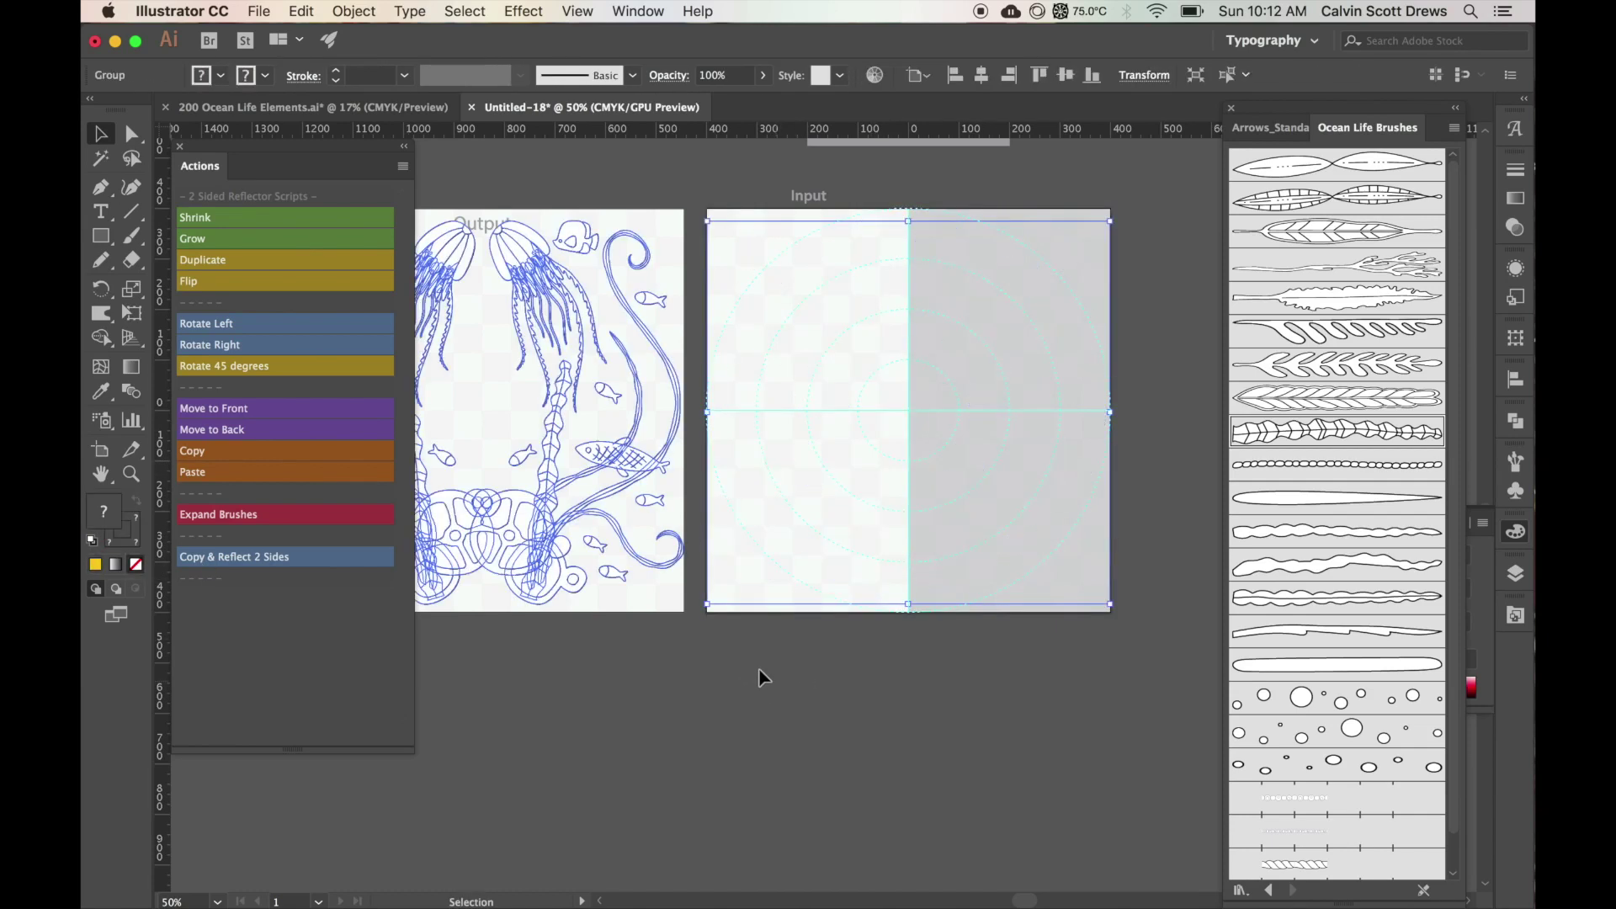
{"action": "left_click_drag", "start_coordinate": [576, 665], "coordinate": [759, 637]}
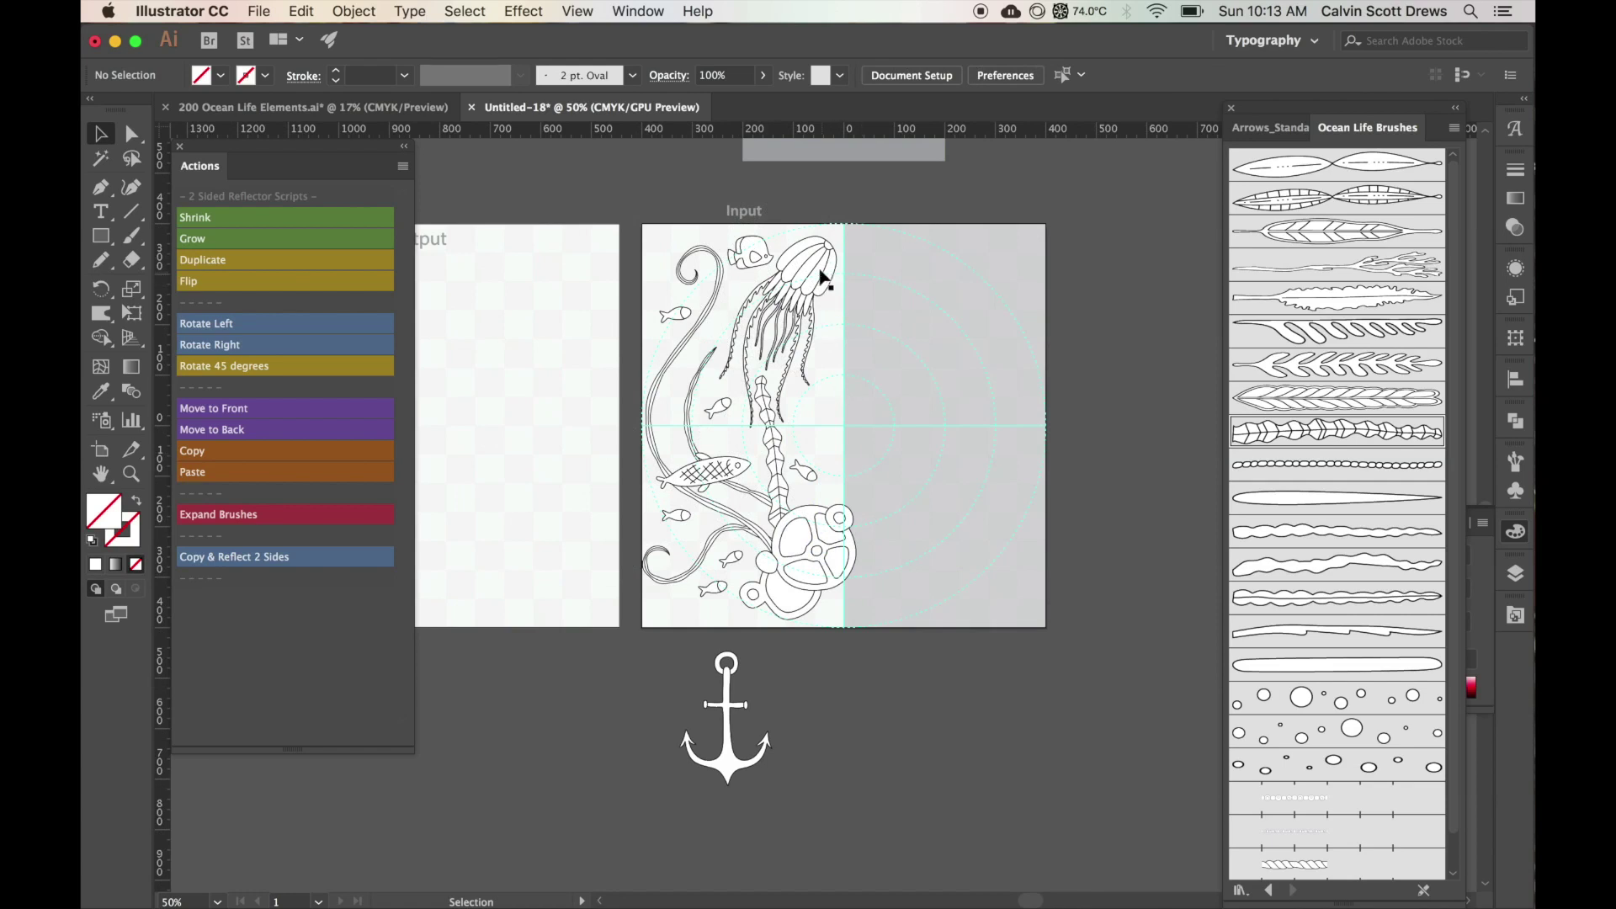
Step: Mirror the artwork with Copy & Reflect 2 Sides and move the anchor to the Output centre
{"action": "left_click", "coordinate": [235, 559]}
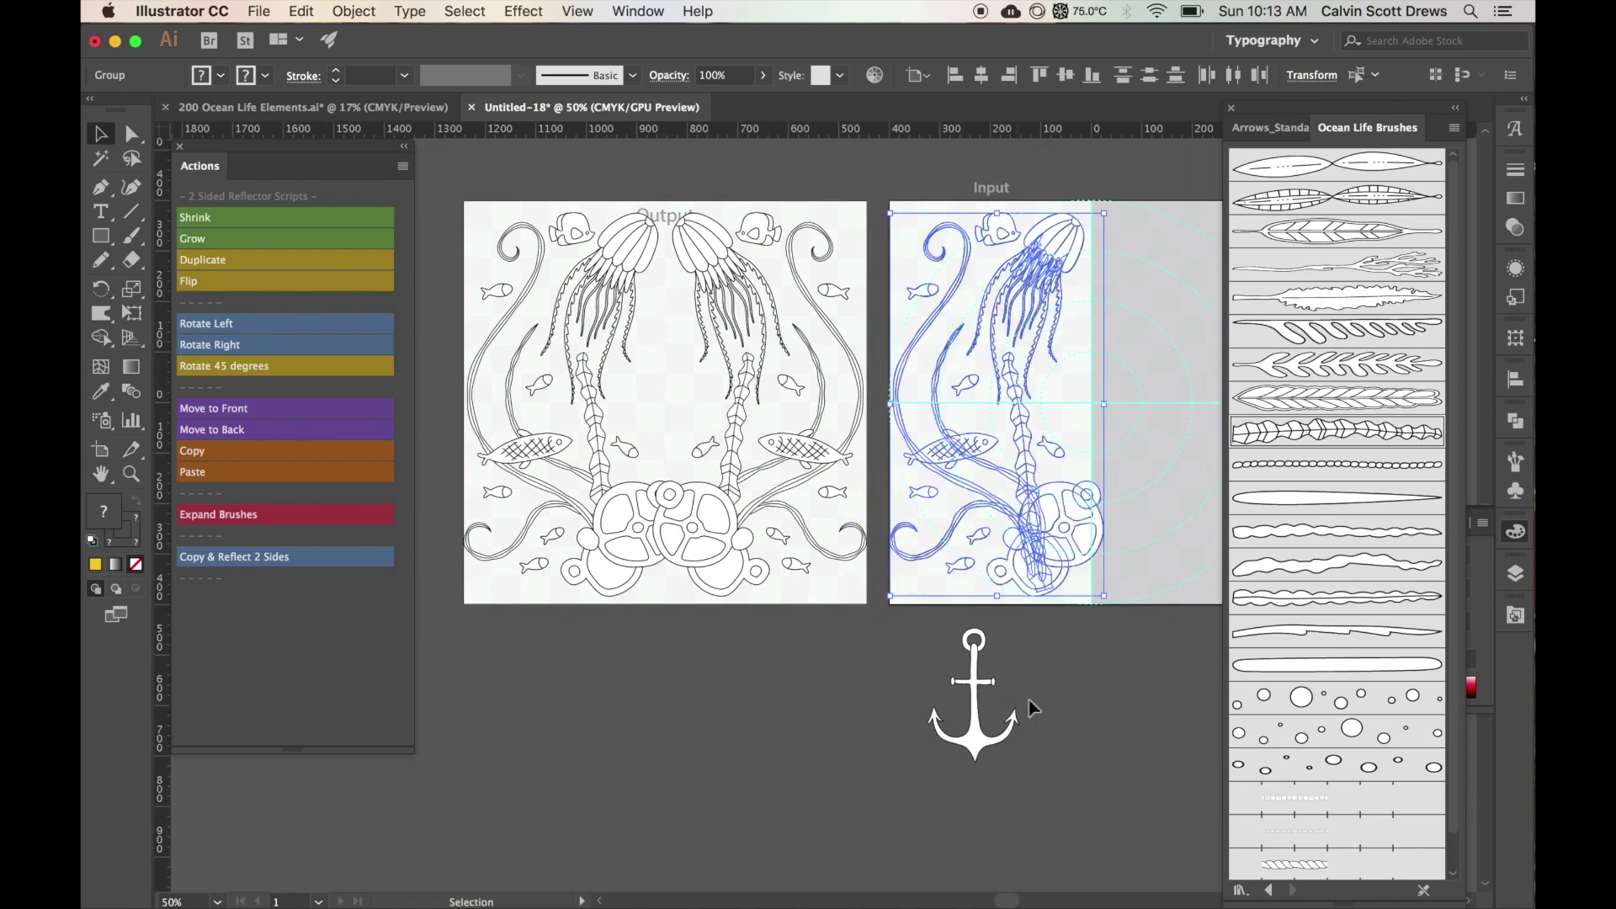
{"action": "left_click", "coordinate": [1038, 709]}
{"action": "left_click_drag", "start_coordinate": [984, 742], "coordinate": [677, 419]}
{"action": "left_click", "coordinate": [654, 635]}
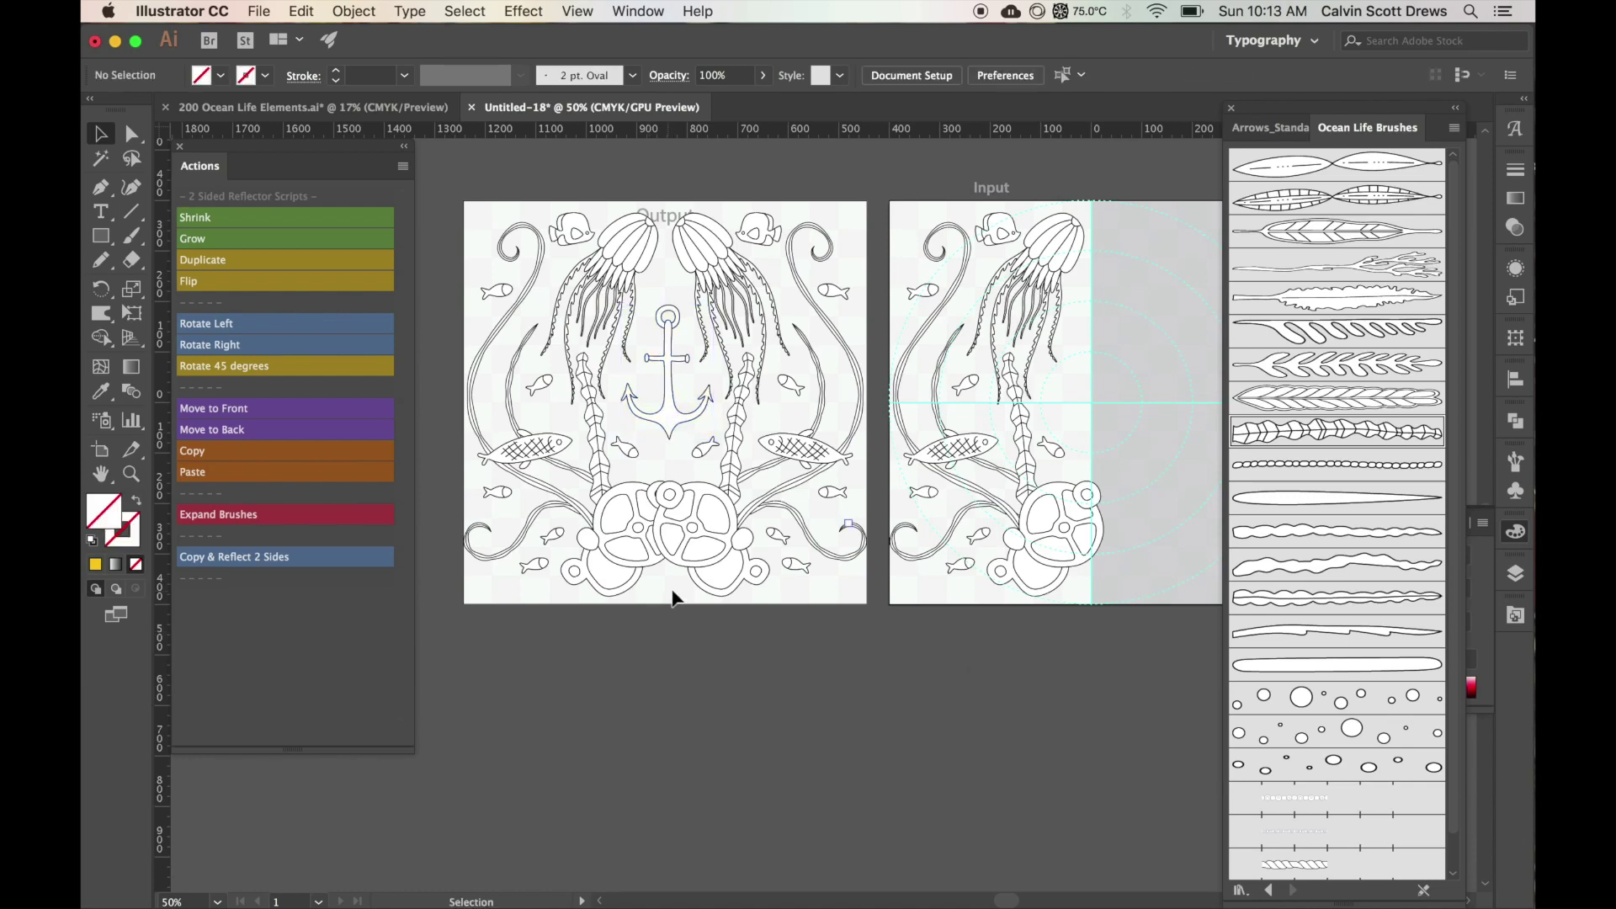
Step: Select the anchor with the whole mirrored Output design and group them
{"action": "left_click", "coordinate": [692, 523]}
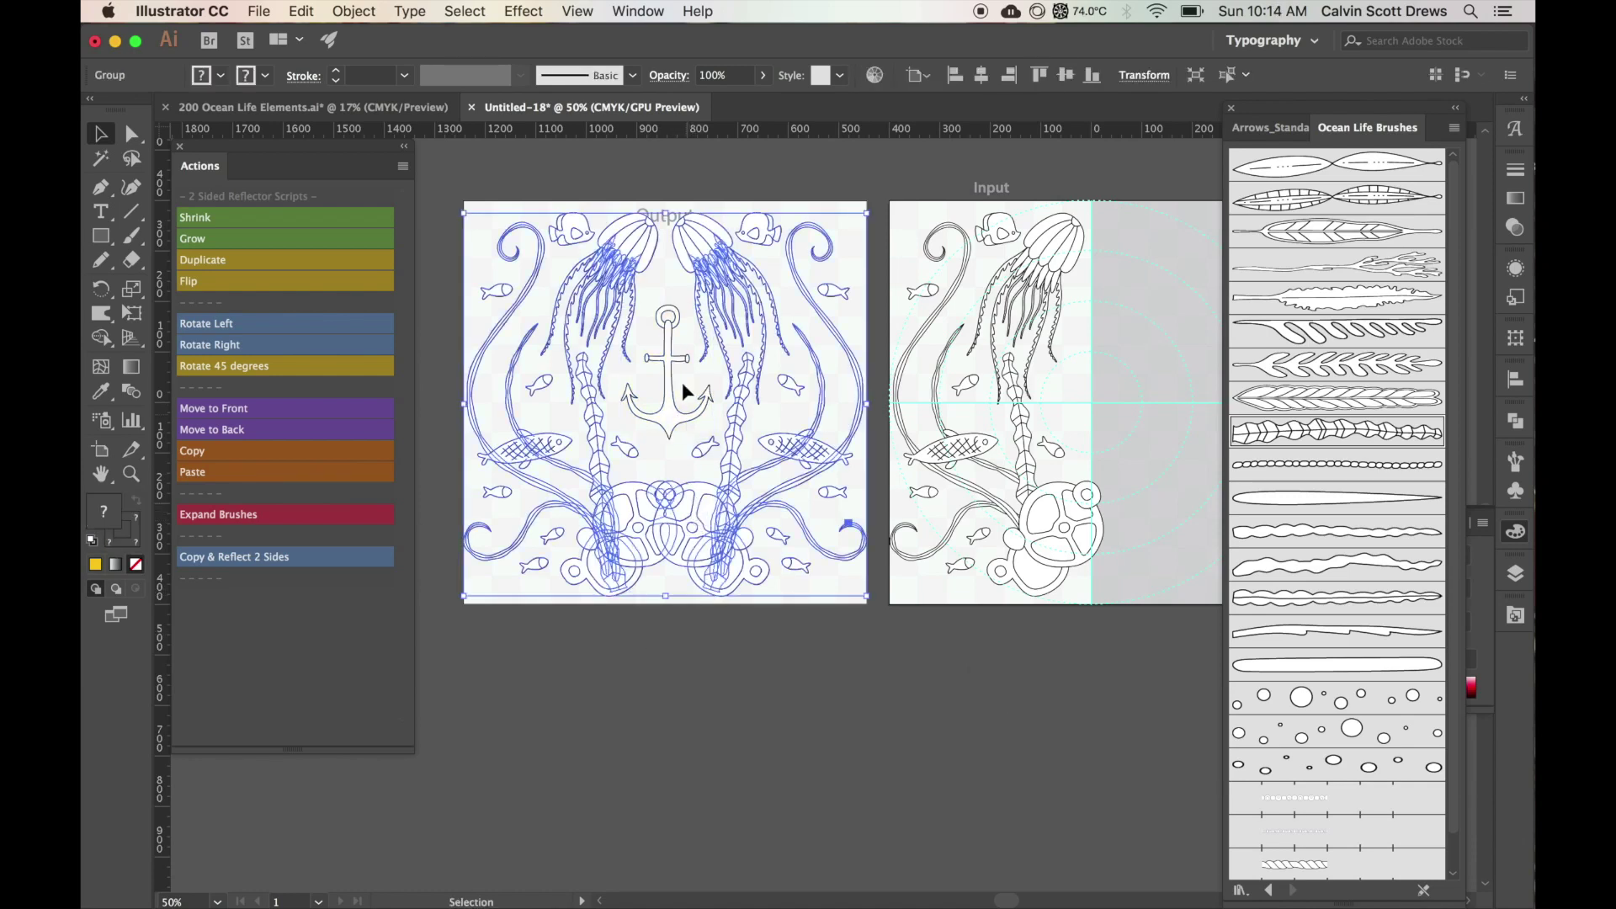
{"action": "left_click", "coordinate": [671, 416]}
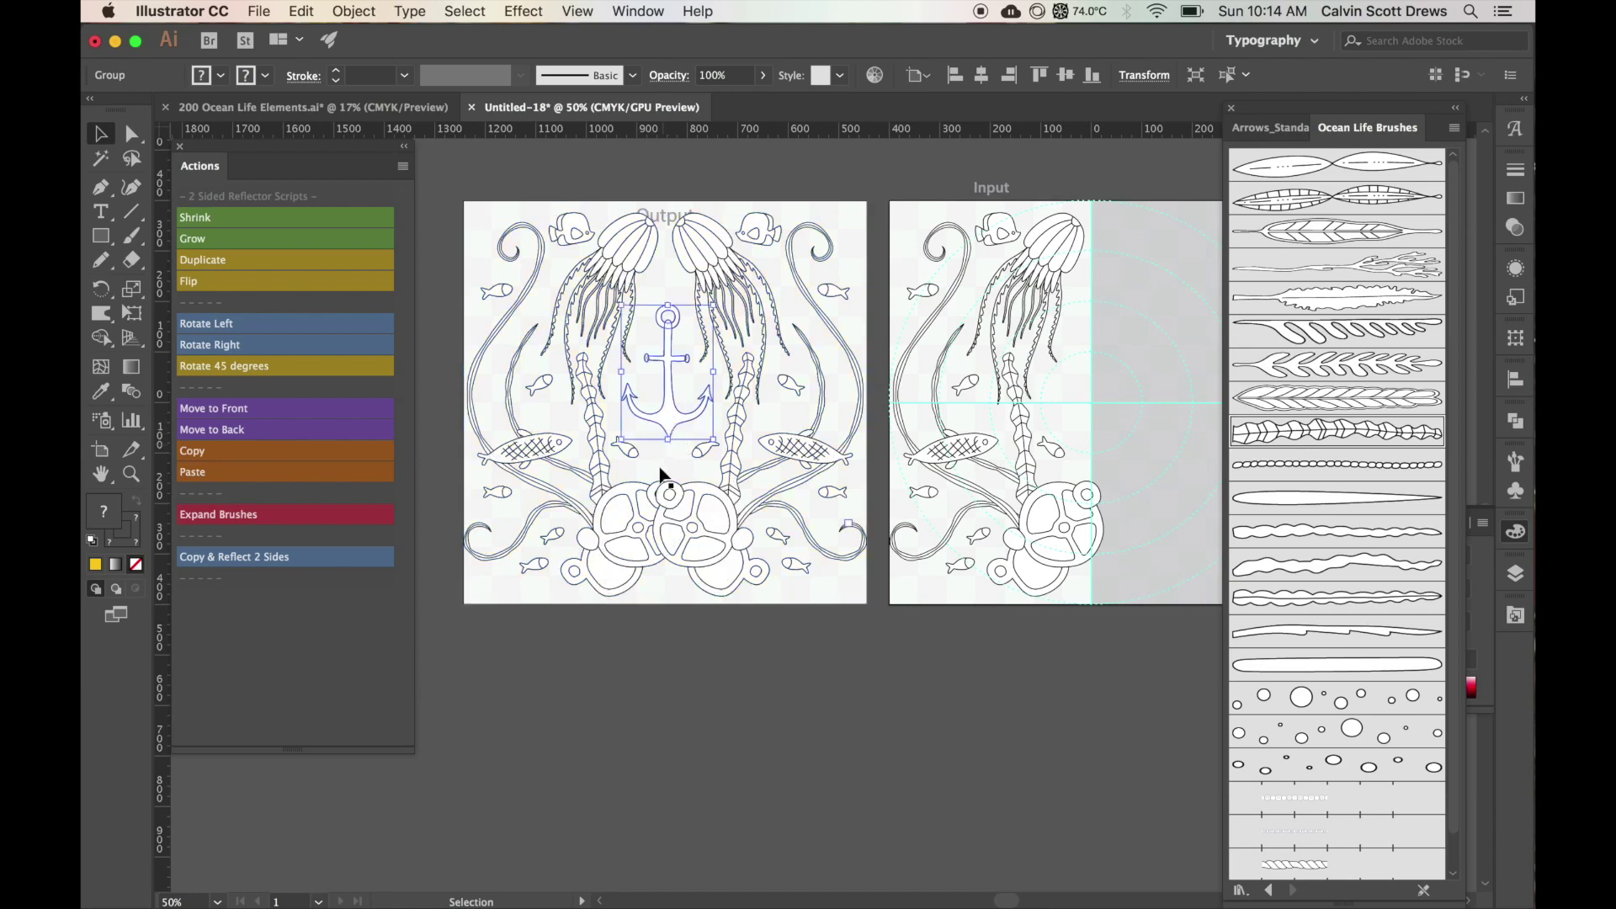
{"action": "left_click_drag", "start_coordinate": [542, 661], "coordinate": [730, 341]}
{"action": "left_click_drag", "start_coordinate": [791, 255], "coordinate": [802, 247]}
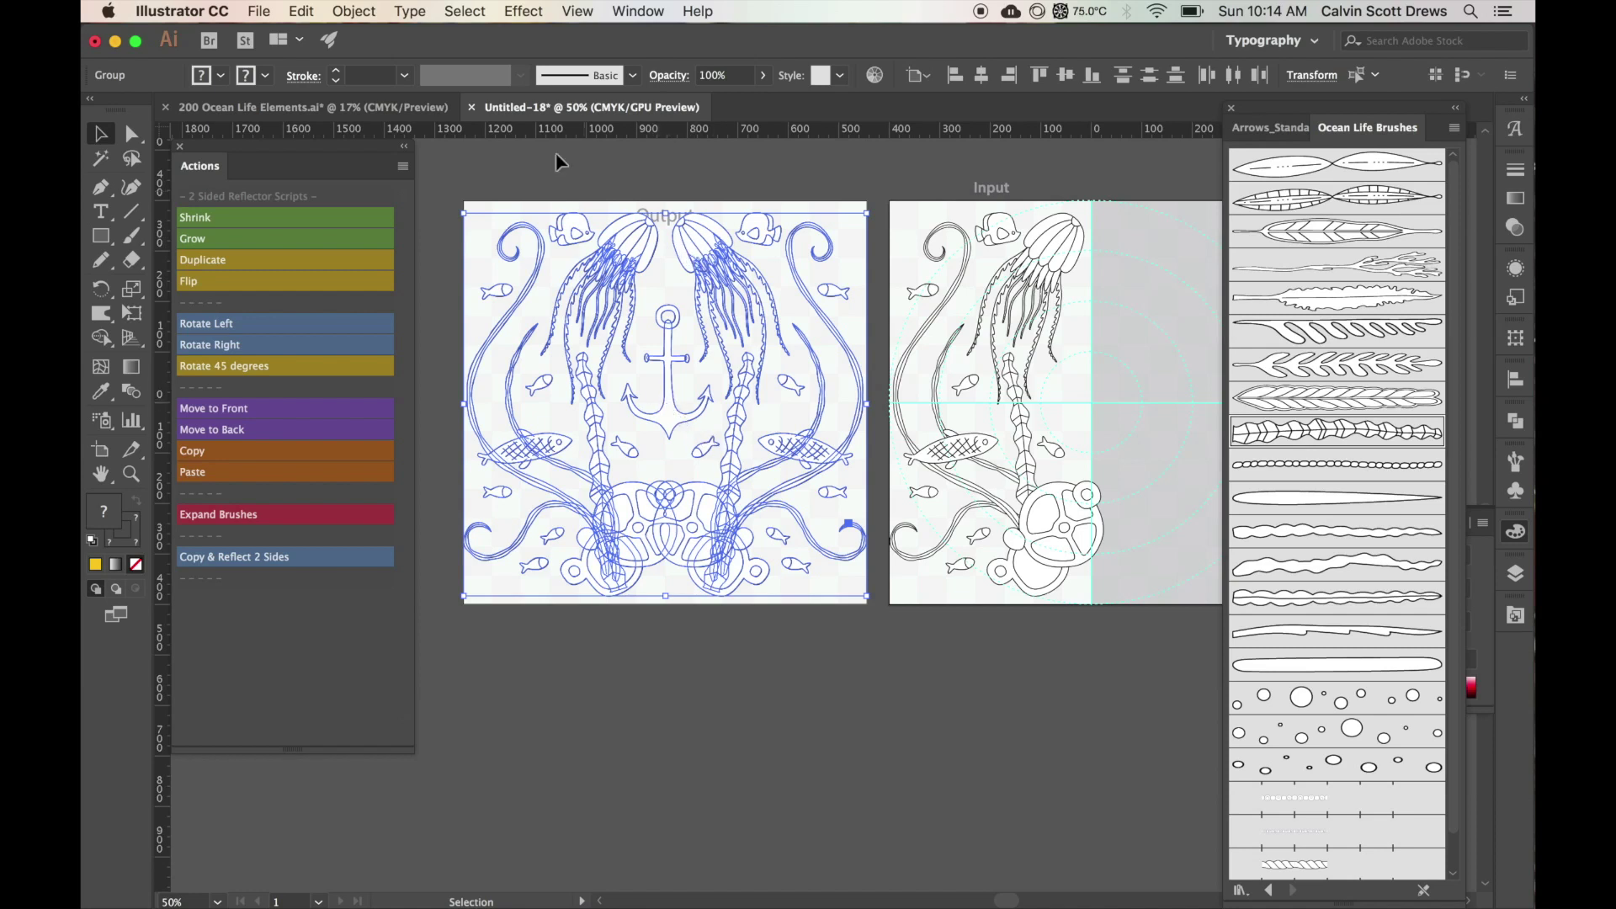
{"action": "left_click", "coordinate": [353, 11]}
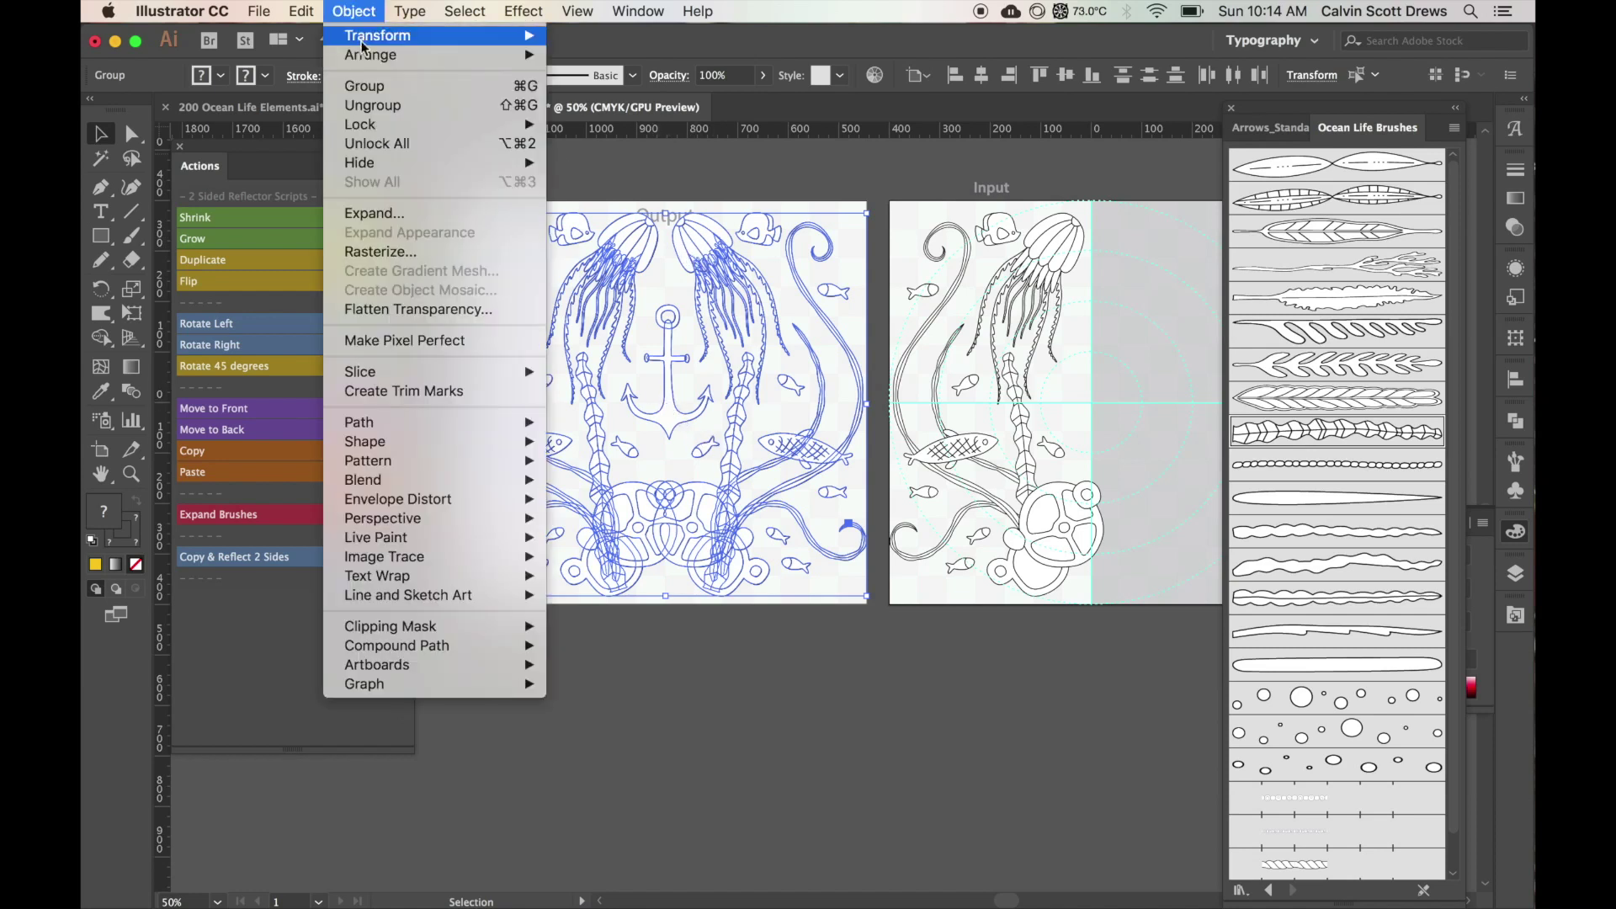
{"action": "left_click", "coordinate": [382, 106]}
{"action": "left_click", "coordinate": [783, 168]}
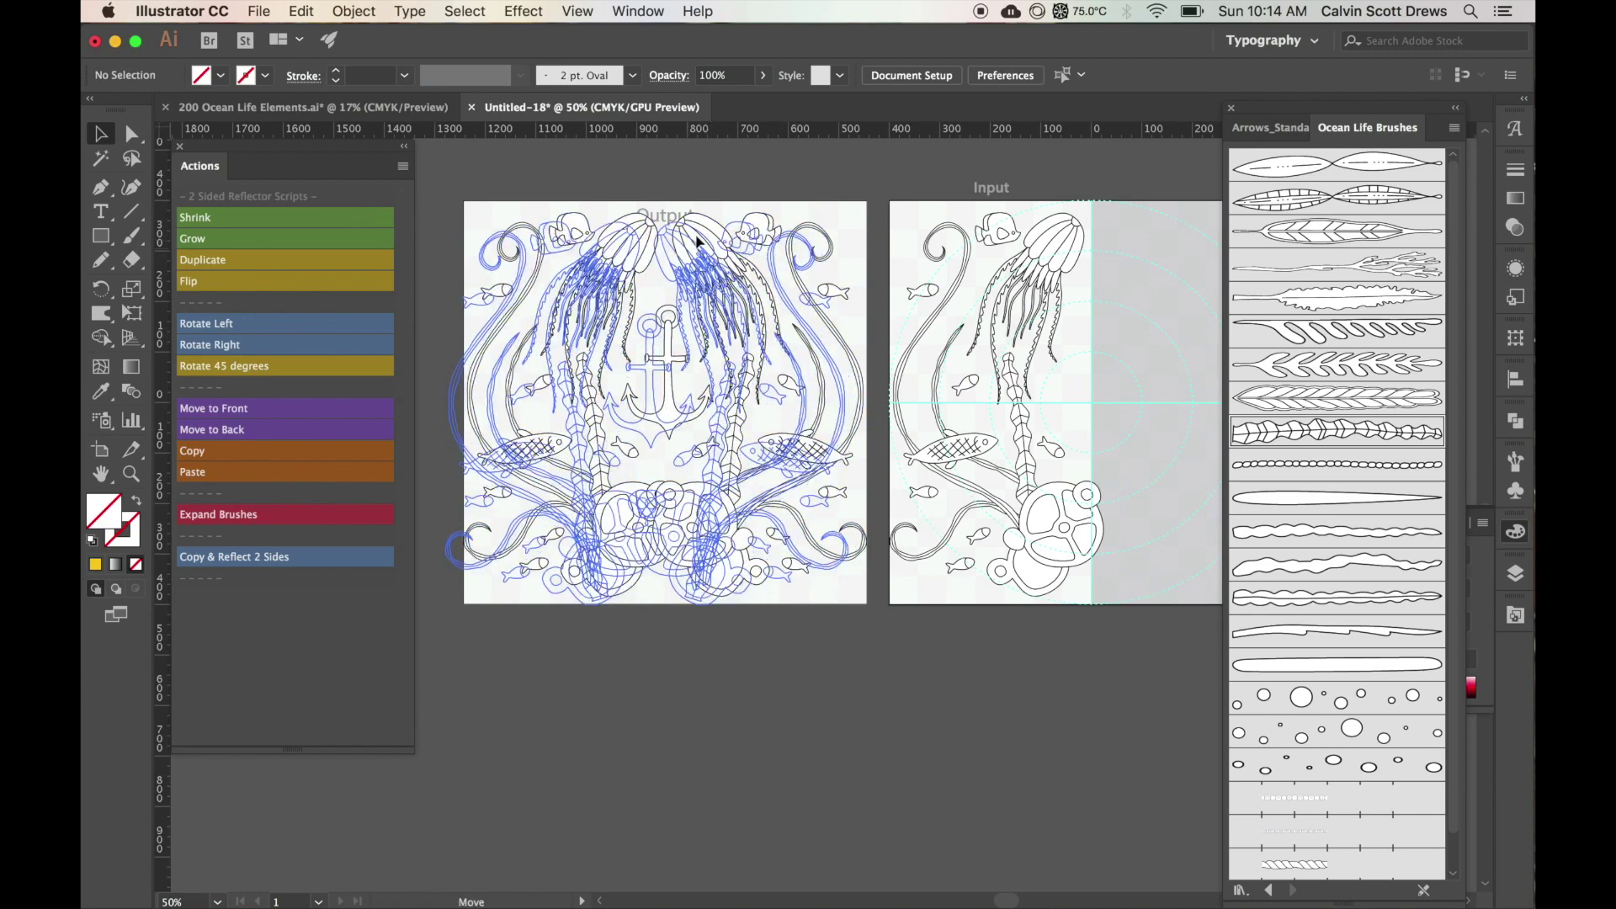
{"action": "left_click", "coordinate": [742, 180]}
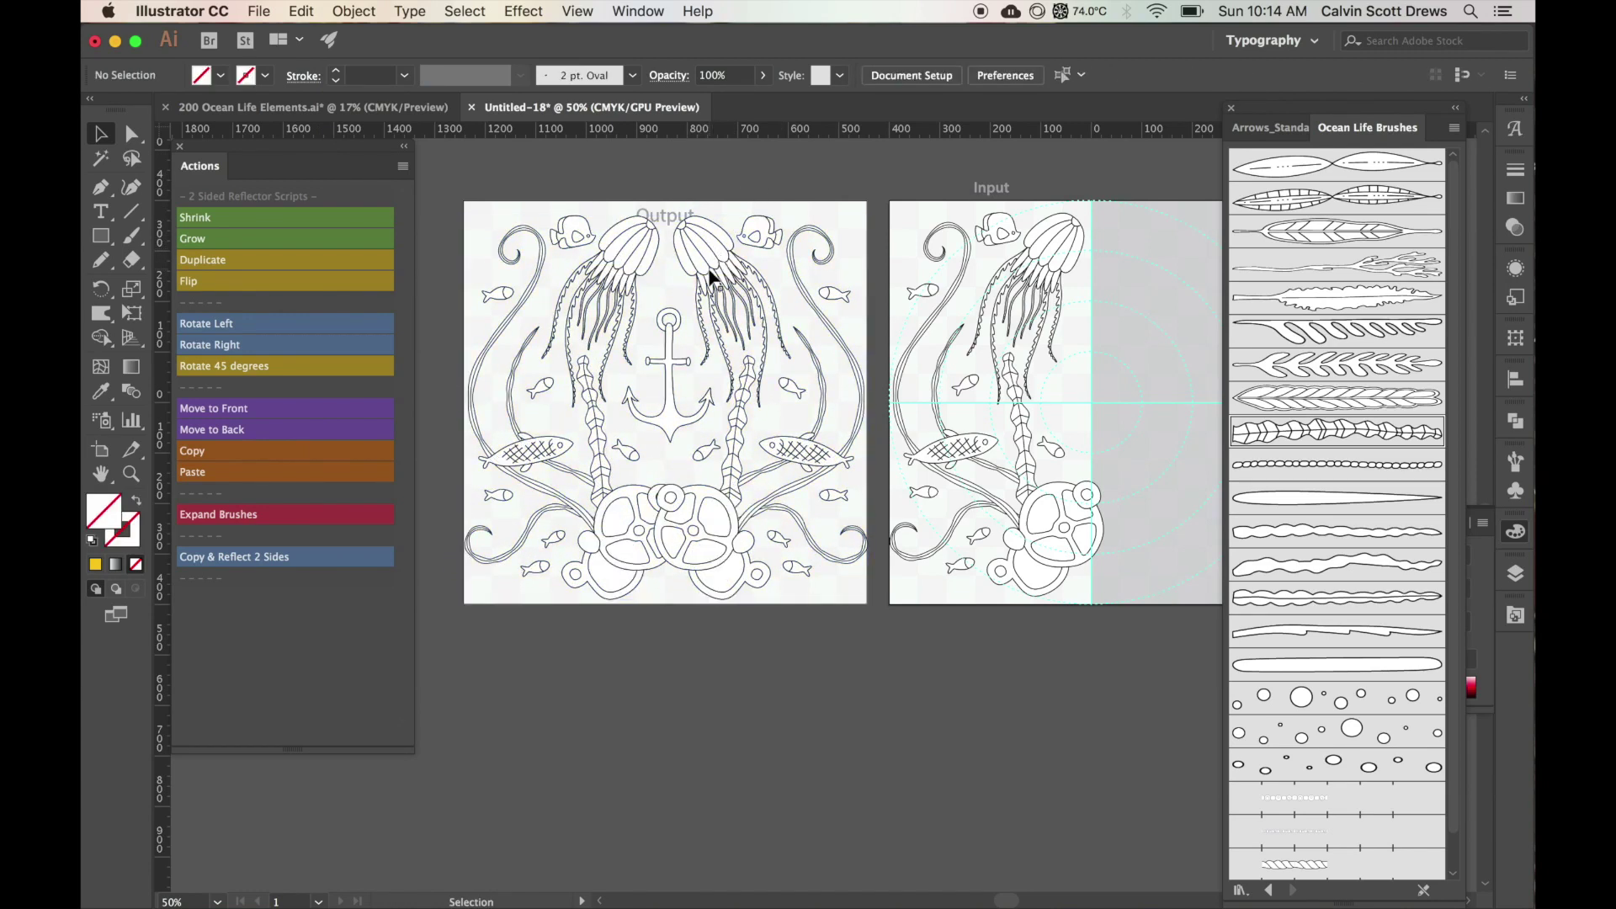